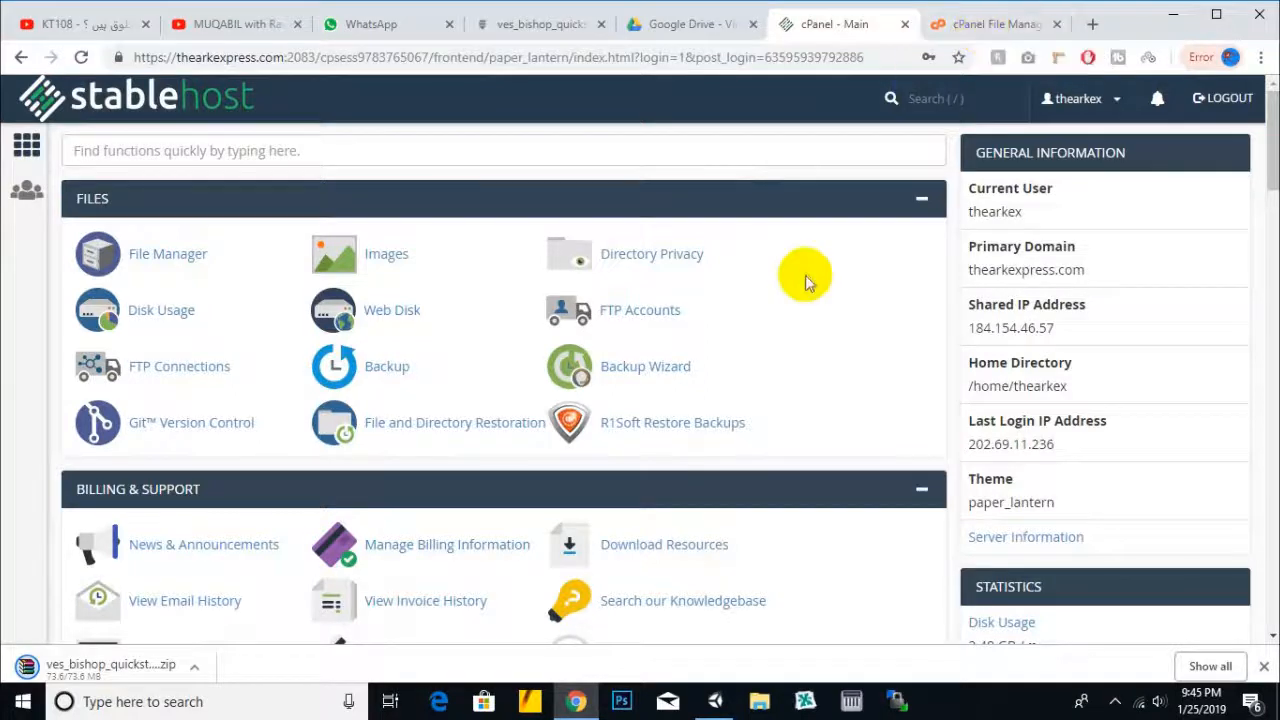
# - Open FTP Accounts and enter the new FTP login taqi
pyautogui.scroll(-2, 794, 283)
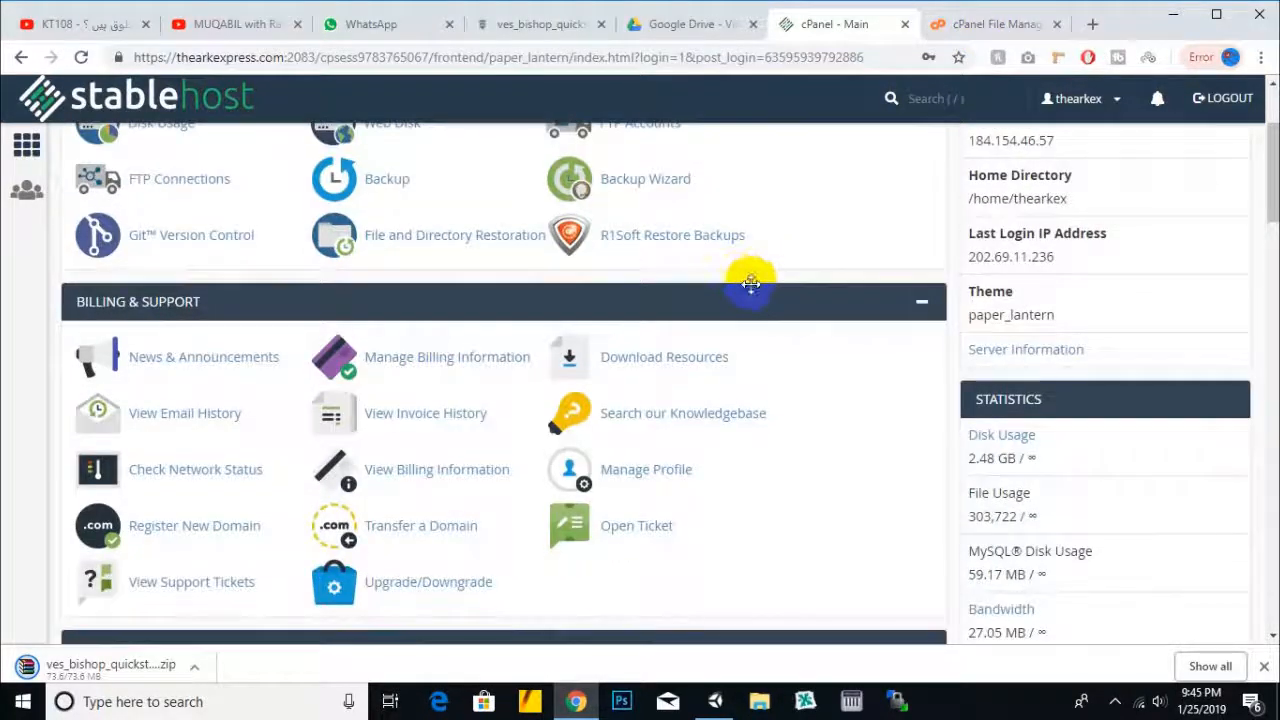
pyautogui.scroll(3, 750, 286)
pyautogui.scroll(-2, 748, 286)
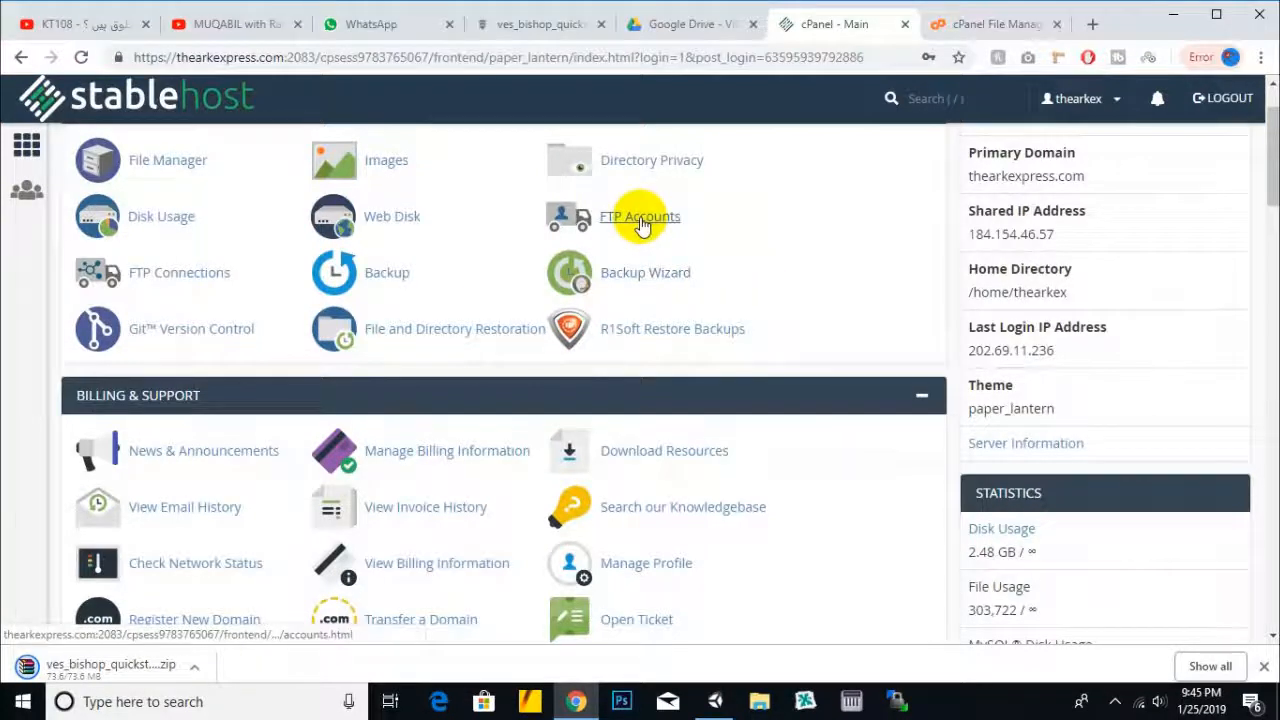
pyautogui.click(640, 224)
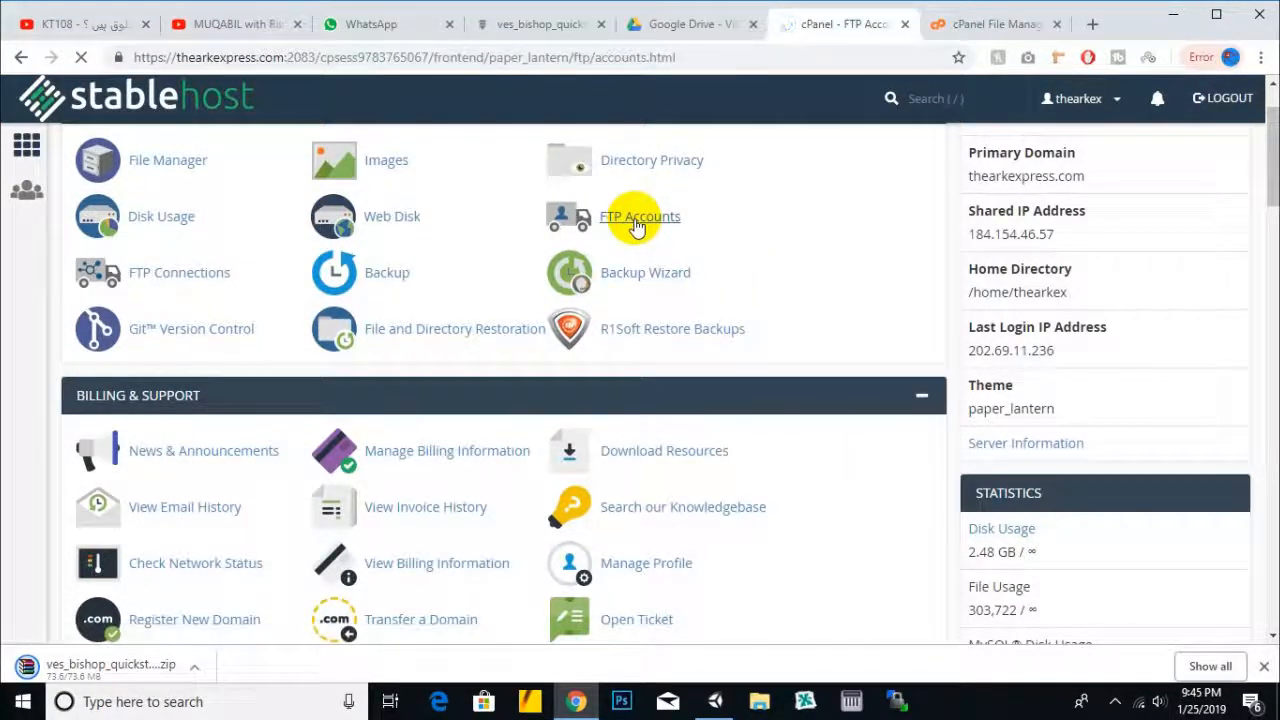
pyautogui.click(495, 352)
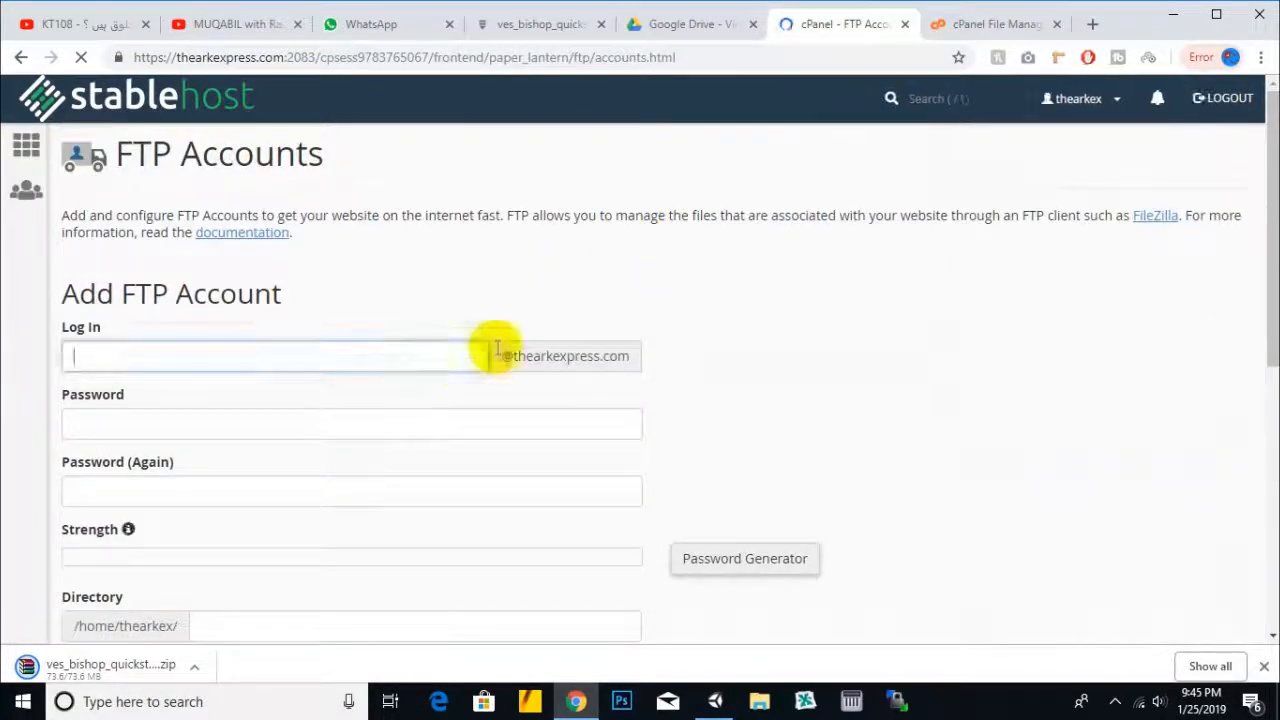
pyautogui.scroll(-5, 650, 320)
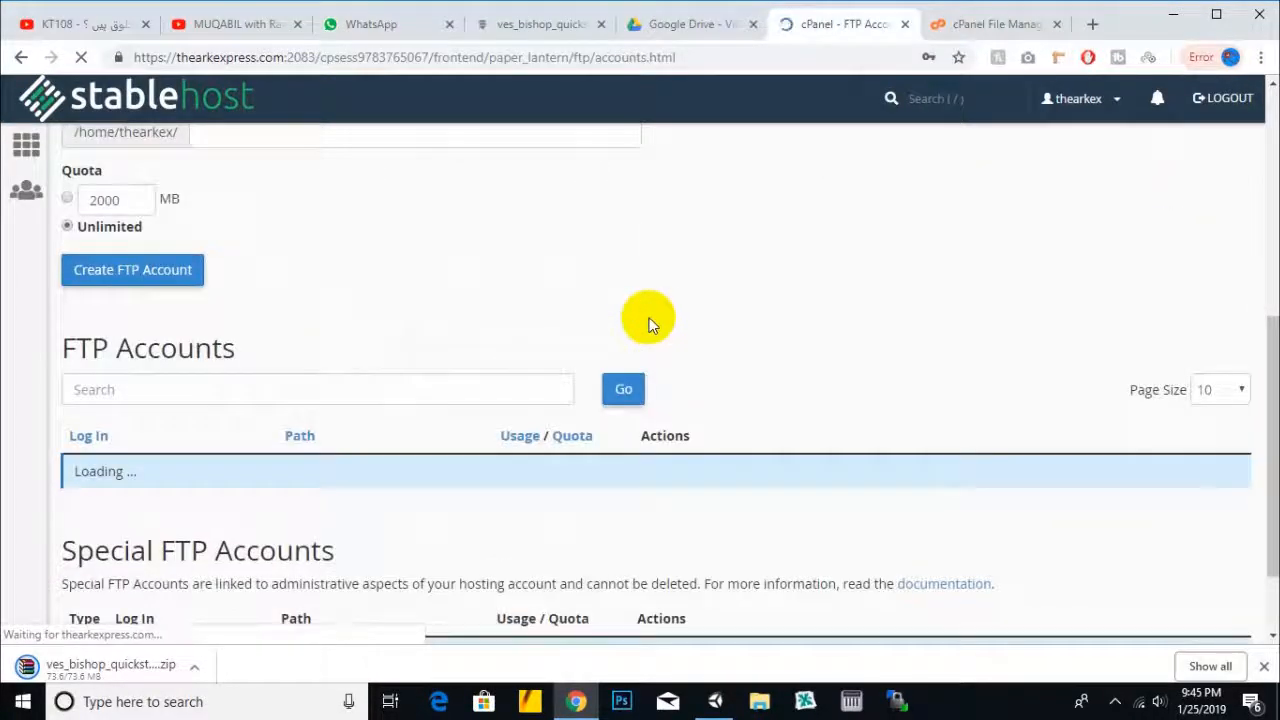
pyautogui.scroll(5, 650, 320)
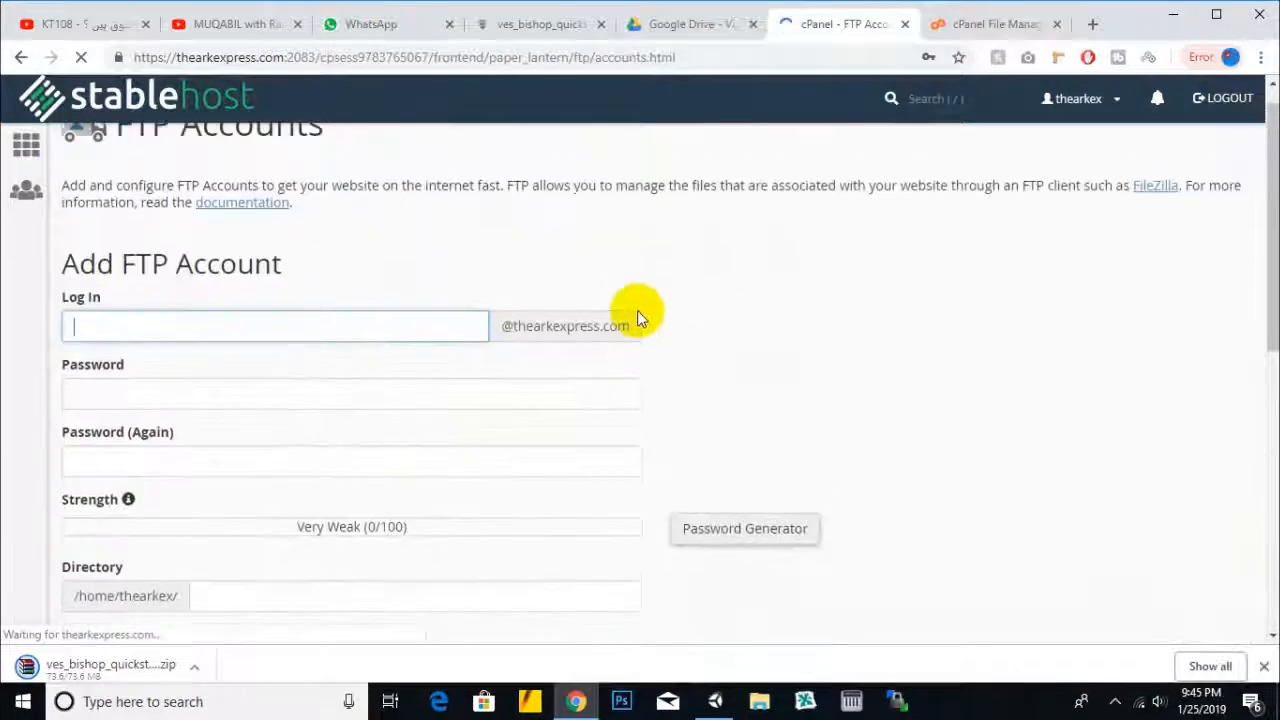
pyautogui.scroll(1, 640, 318)
pyautogui.click(417, 347)
pyautogui.write('taqi')
# - Enter a matching password in both fields until it rates Very Strong (83/100)
pyautogui.click(302, 424)
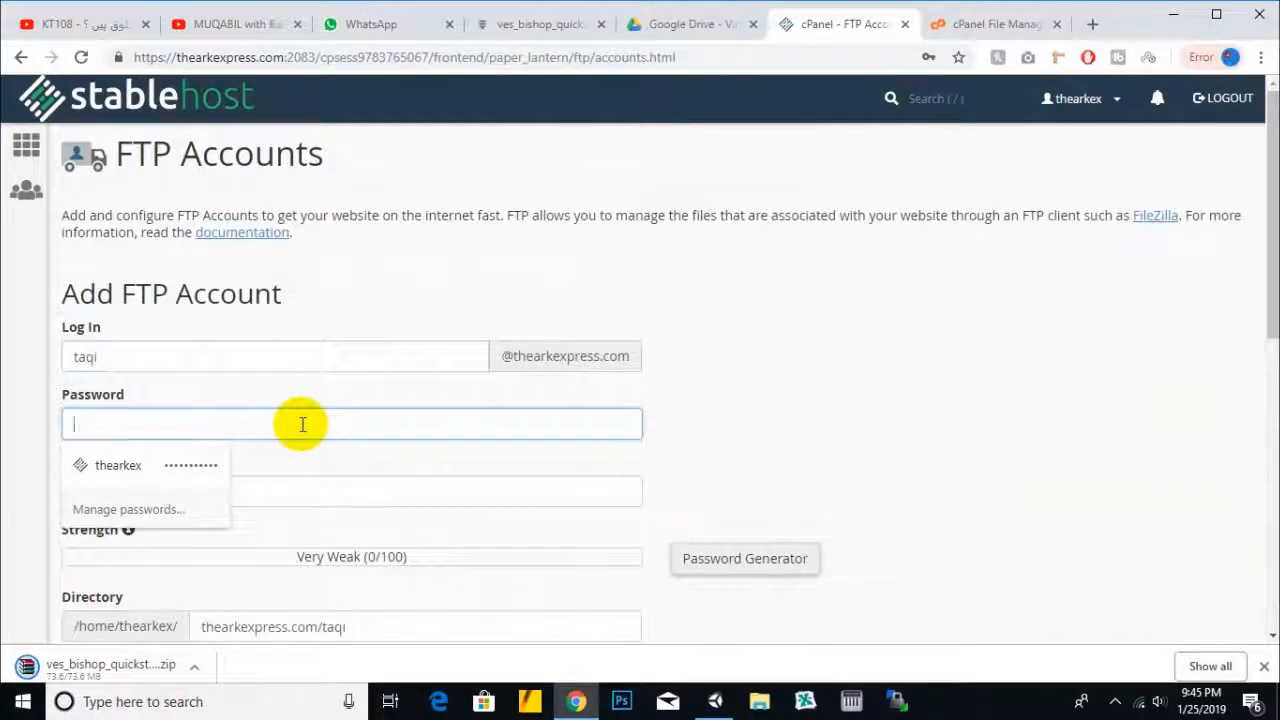
pyautogui.write('********')
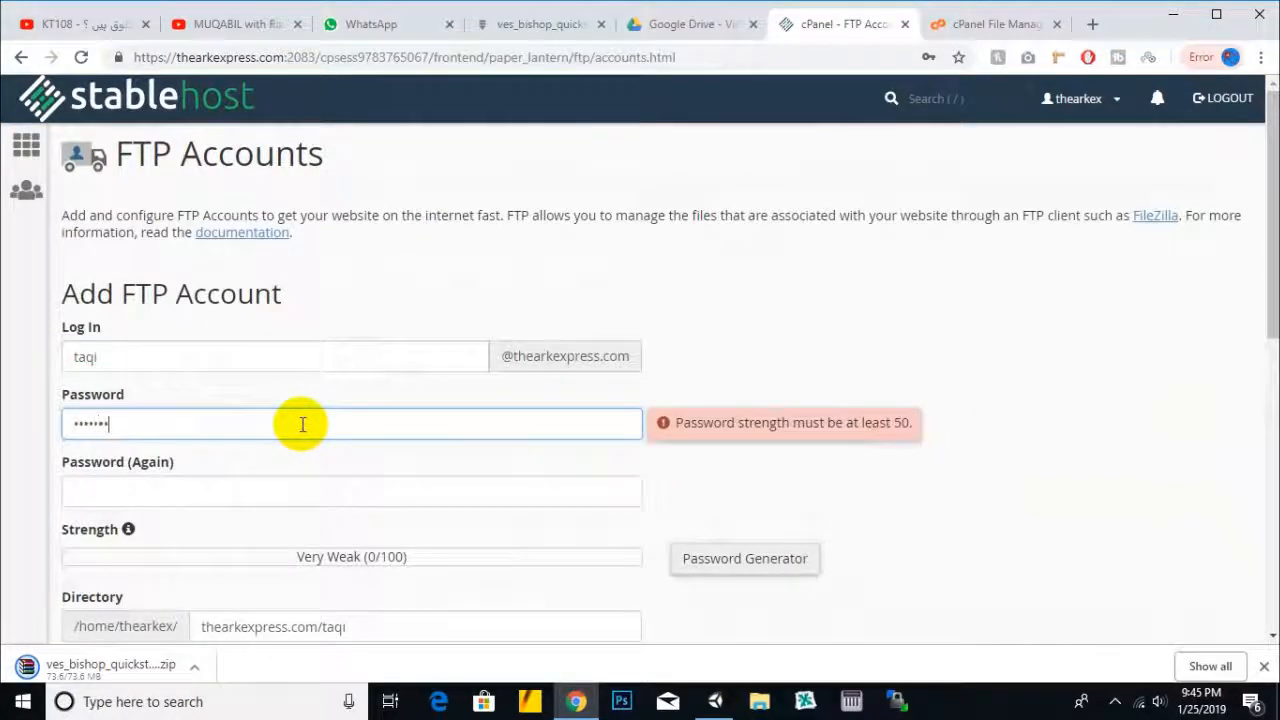
pyautogui.press('Tab')
pyautogui.write('*****')
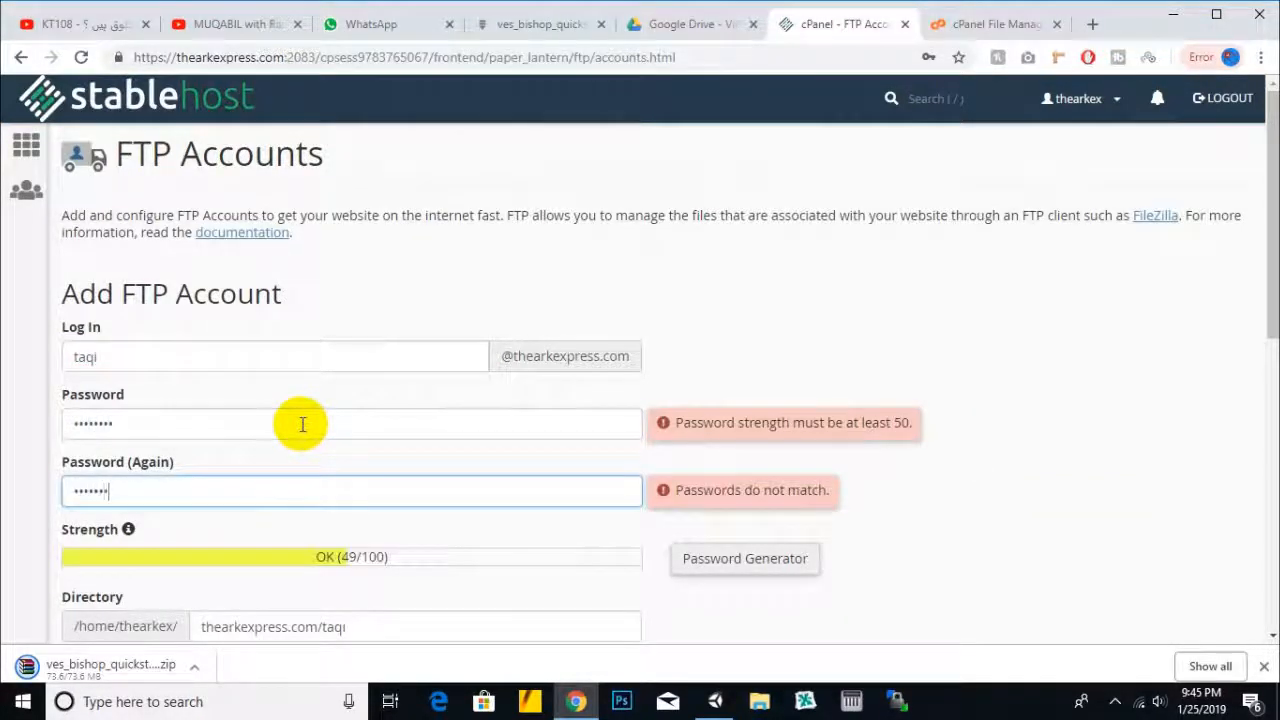
pyautogui.write('**')
pyautogui.scroll(-1, 650, 356)
pyautogui.click(543, 336)
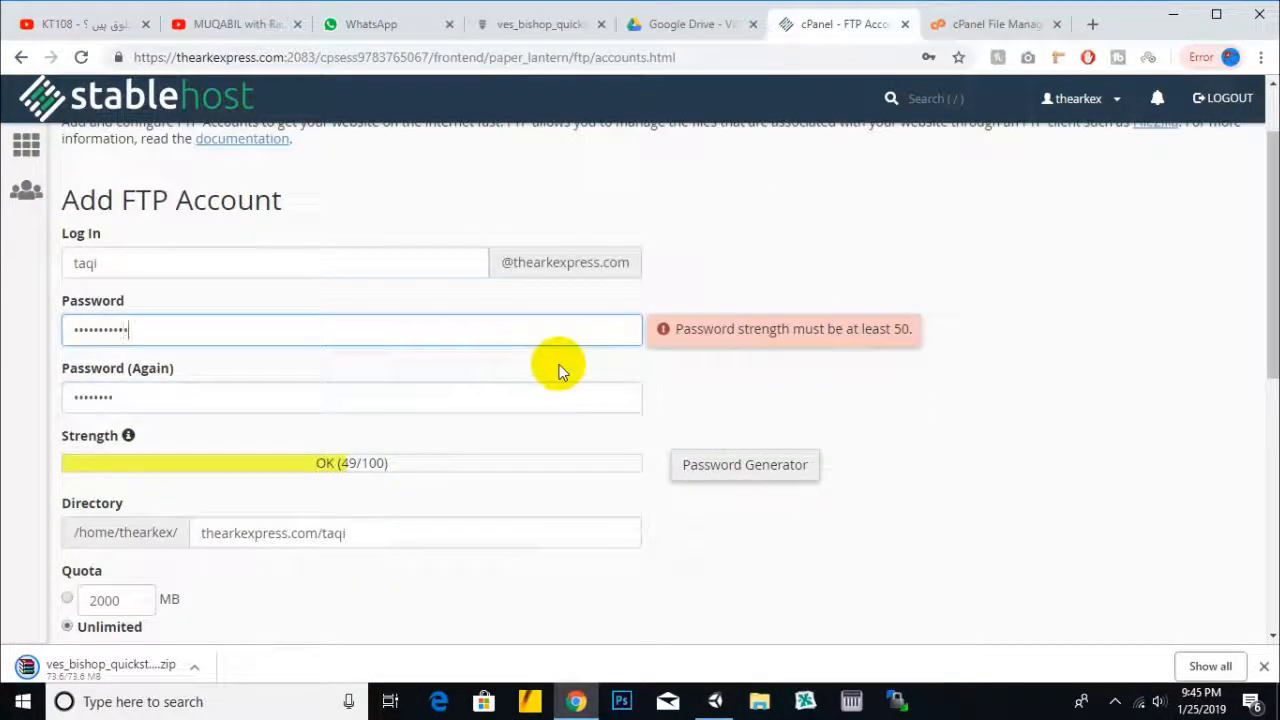
pyautogui.write('*')
pyautogui.click(542, 397)
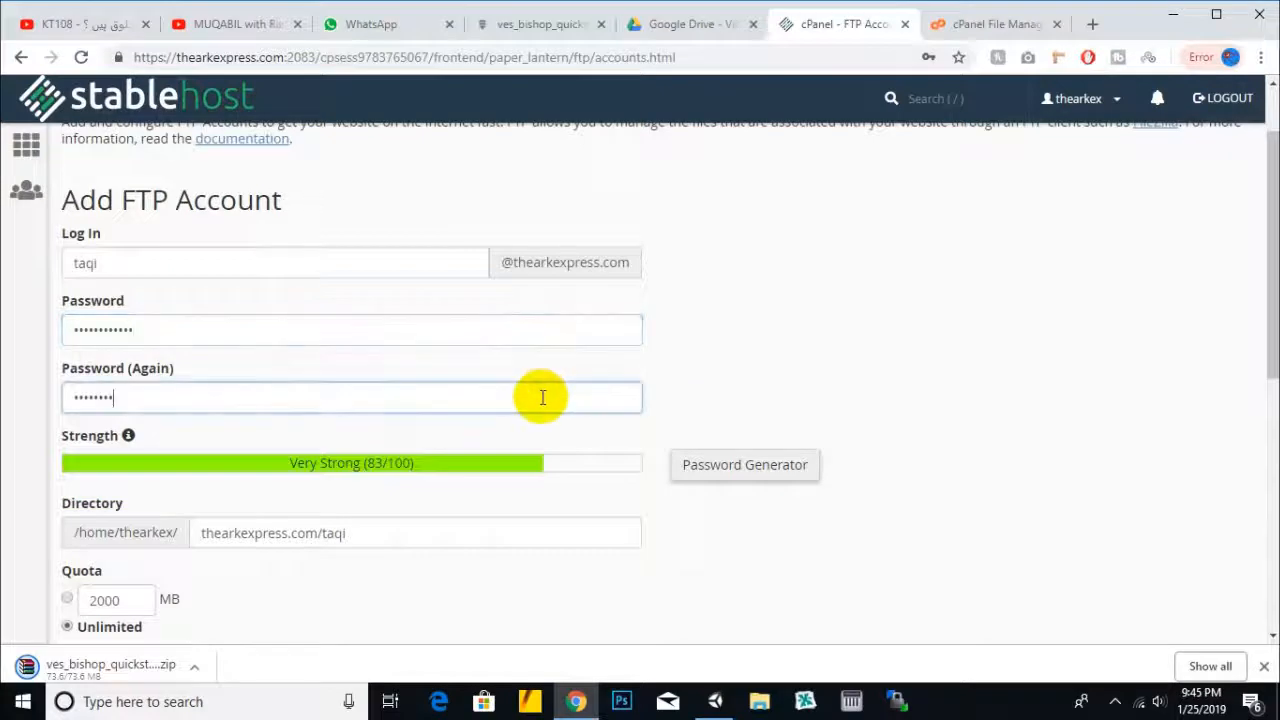
pyautogui.write('**')
pyautogui.scroll(-2, 538, 392)
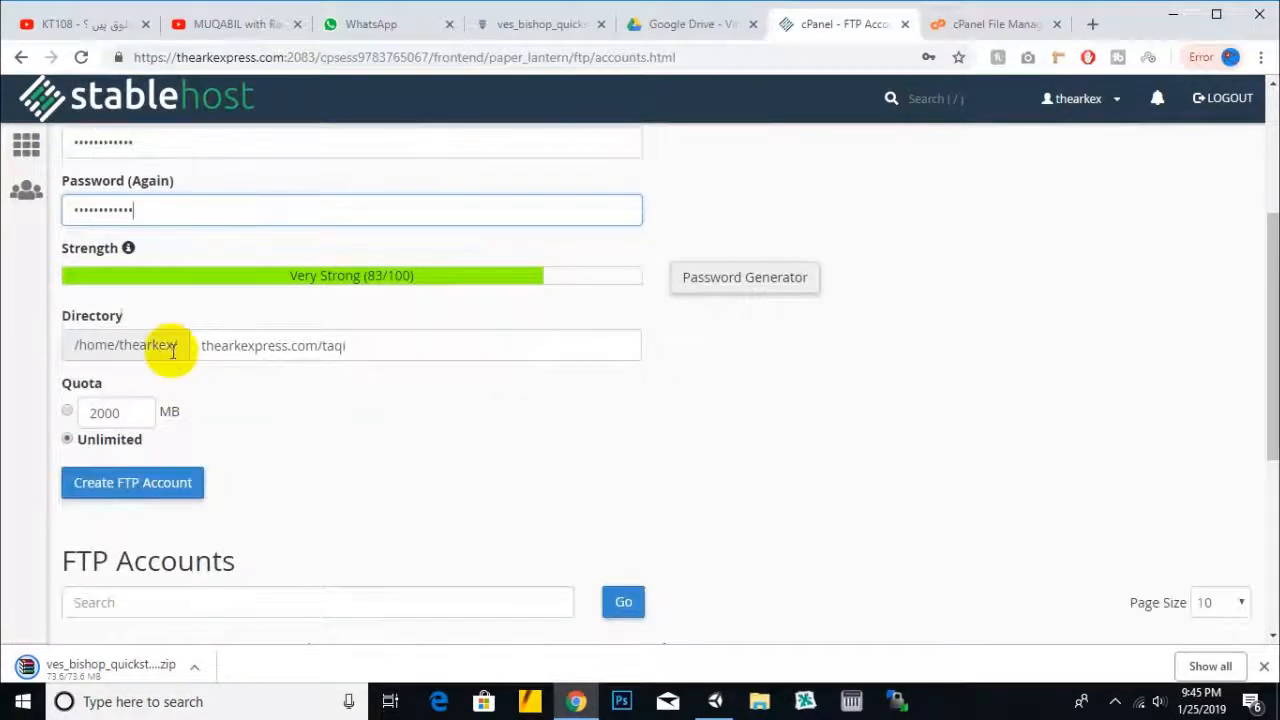
# - Check folder names in File Manager and clear the auto-filled thearkexpress.com/taqi directory
pyautogui.click(232, 347)
pyautogui.moveTo(345, 345); pyautogui.dragTo(200, 343)
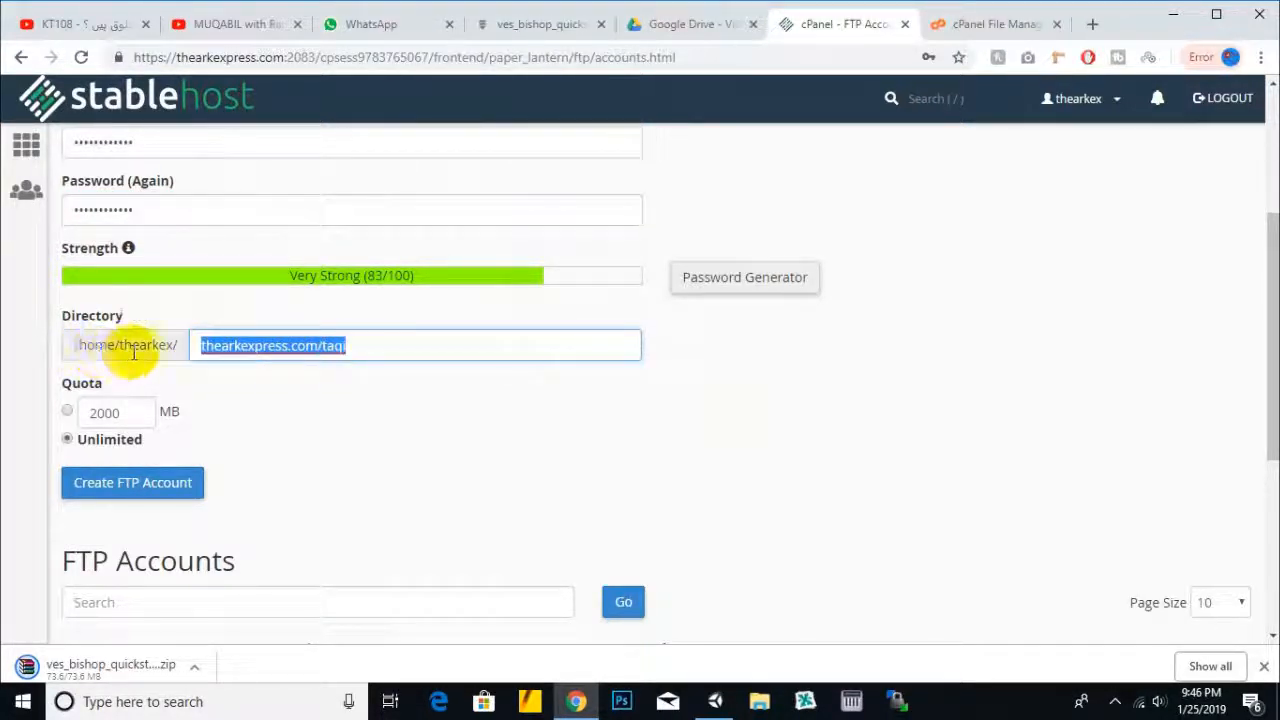
pyautogui.click(985, 28)
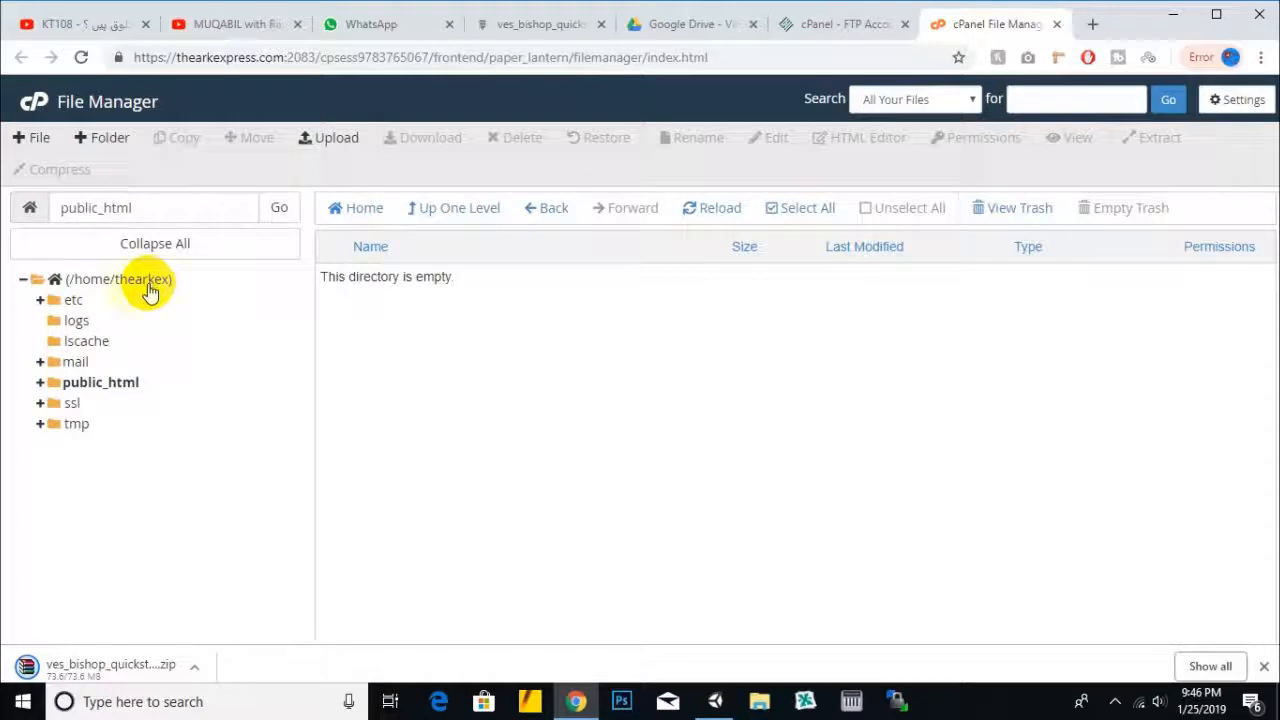
pyautogui.moveTo(63, 207); pyautogui.dragTo(142, 210)
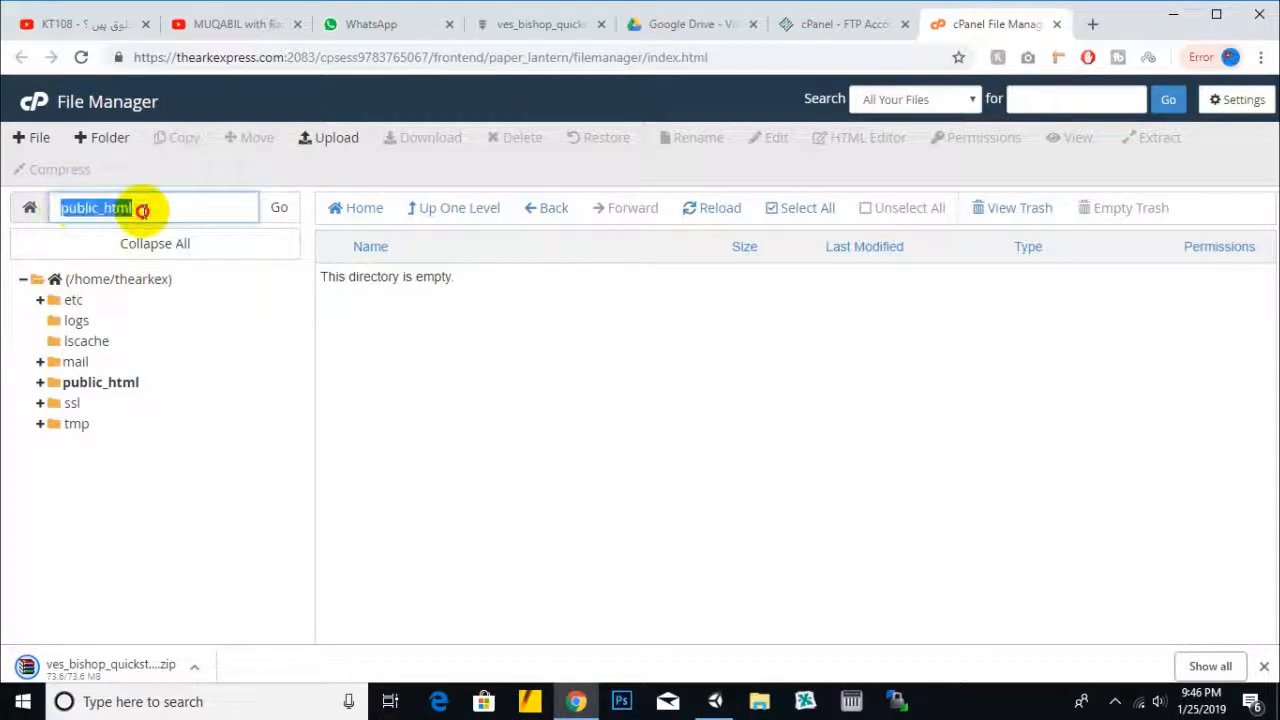
pyautogui.click(145, 210)
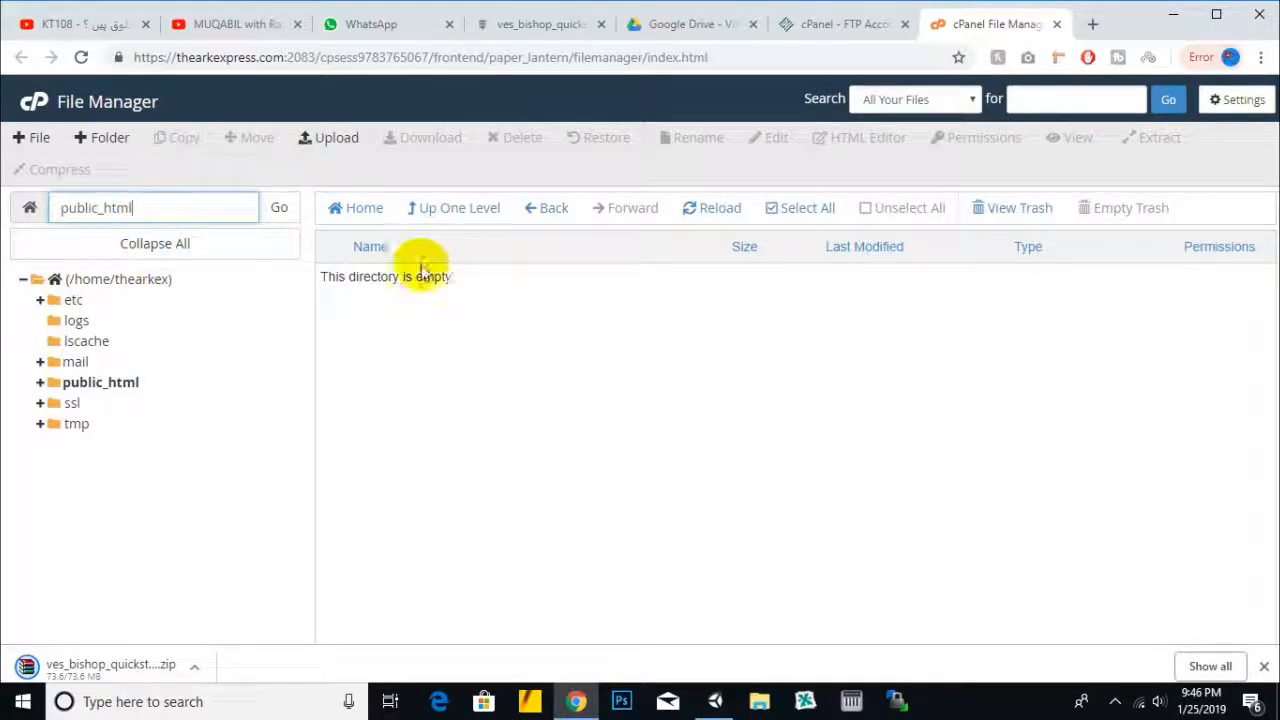
pyautogui.click(840, 24)
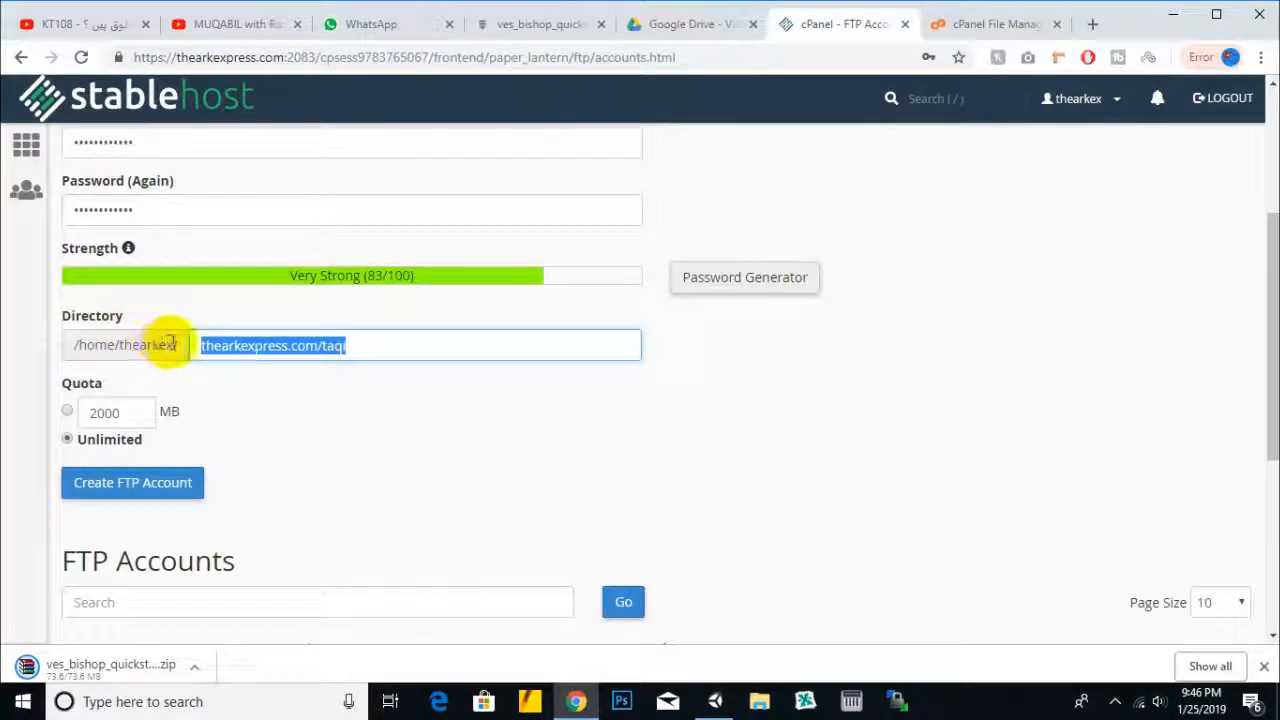
pyautogui.moveTo(207, 346); pyautogui.dragTo(421, 340)
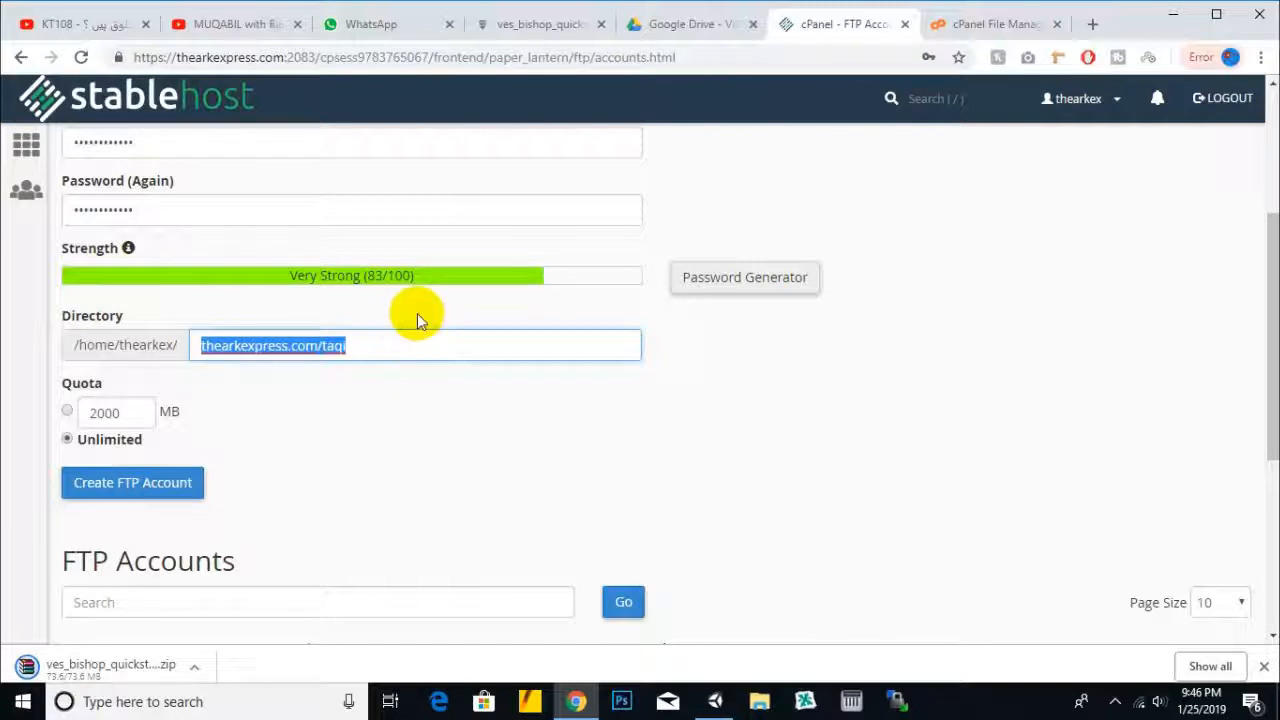
pyautogui.press('BackSpace')
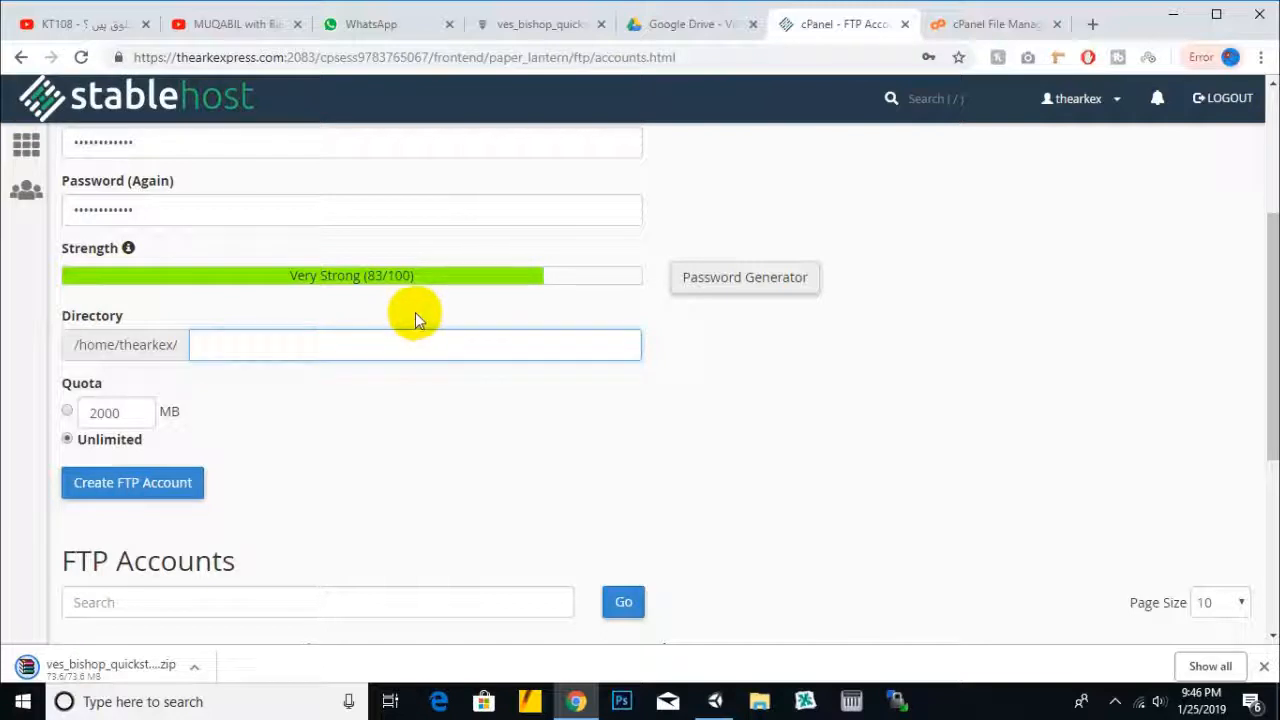
# - Confirm the public_html folder exists in File Manager's home folder listing
pyautogui.click(231, 360)
pyautogui.click(243, 343)
pyautogui.click(519, 386)
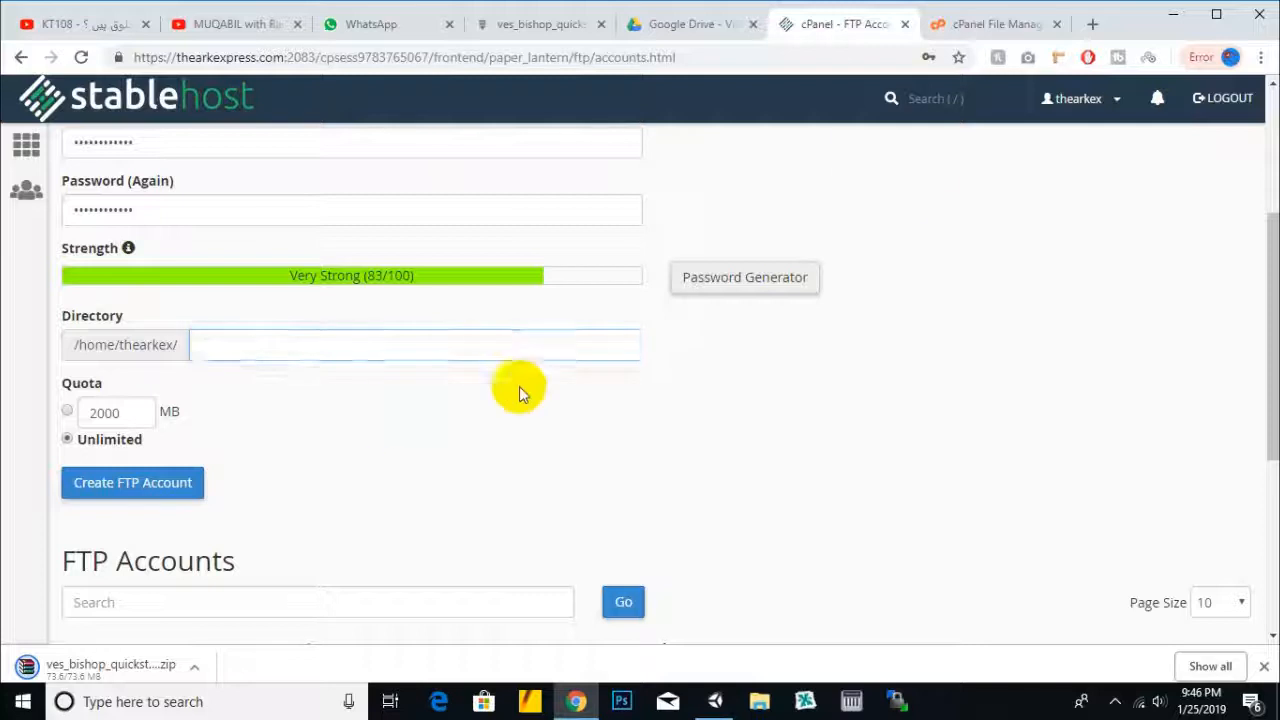
pyautogui.click(1000, 23)
pyautogui.click(466, 208)
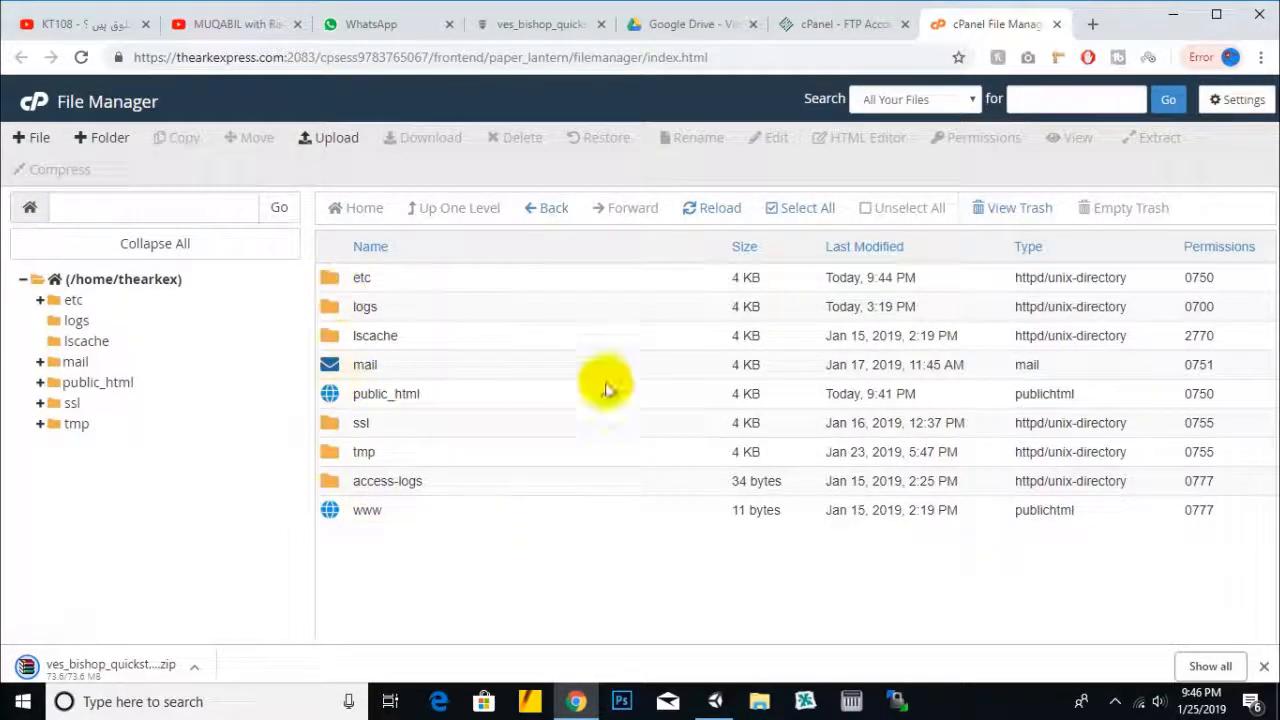
pyautogui.click(490, 392)
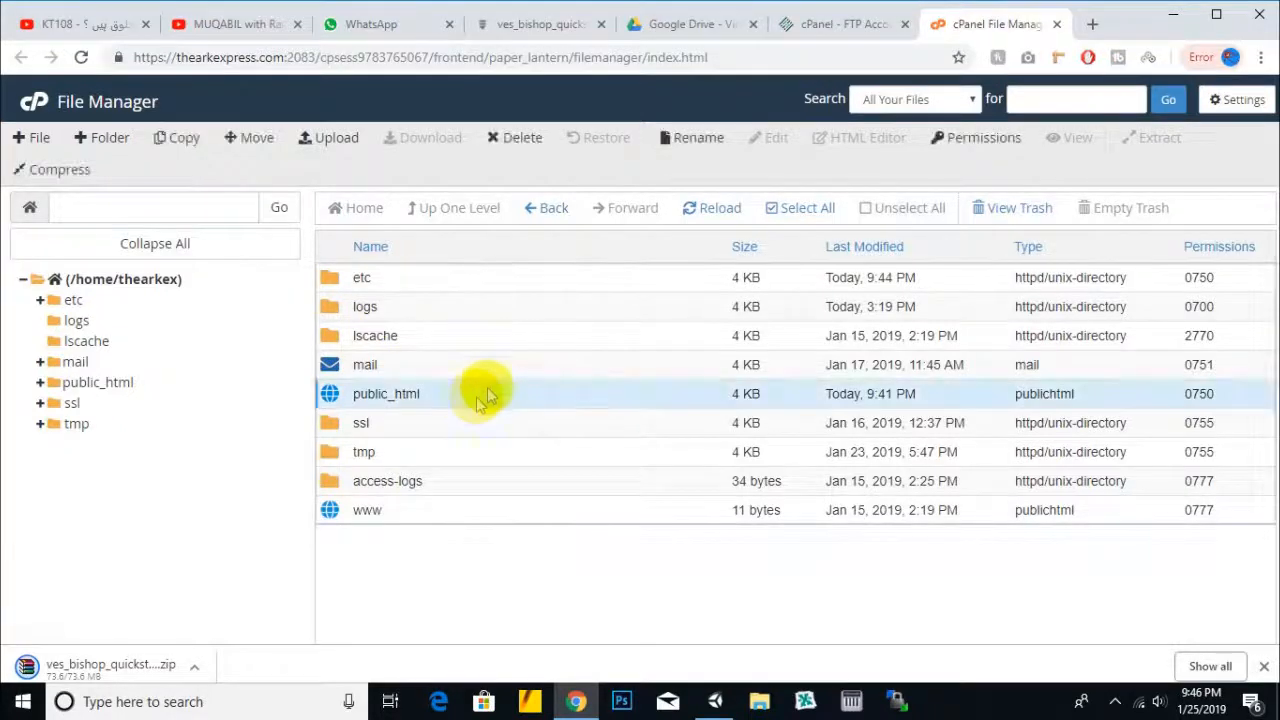
pyautogui.doubleClick(466, 396)
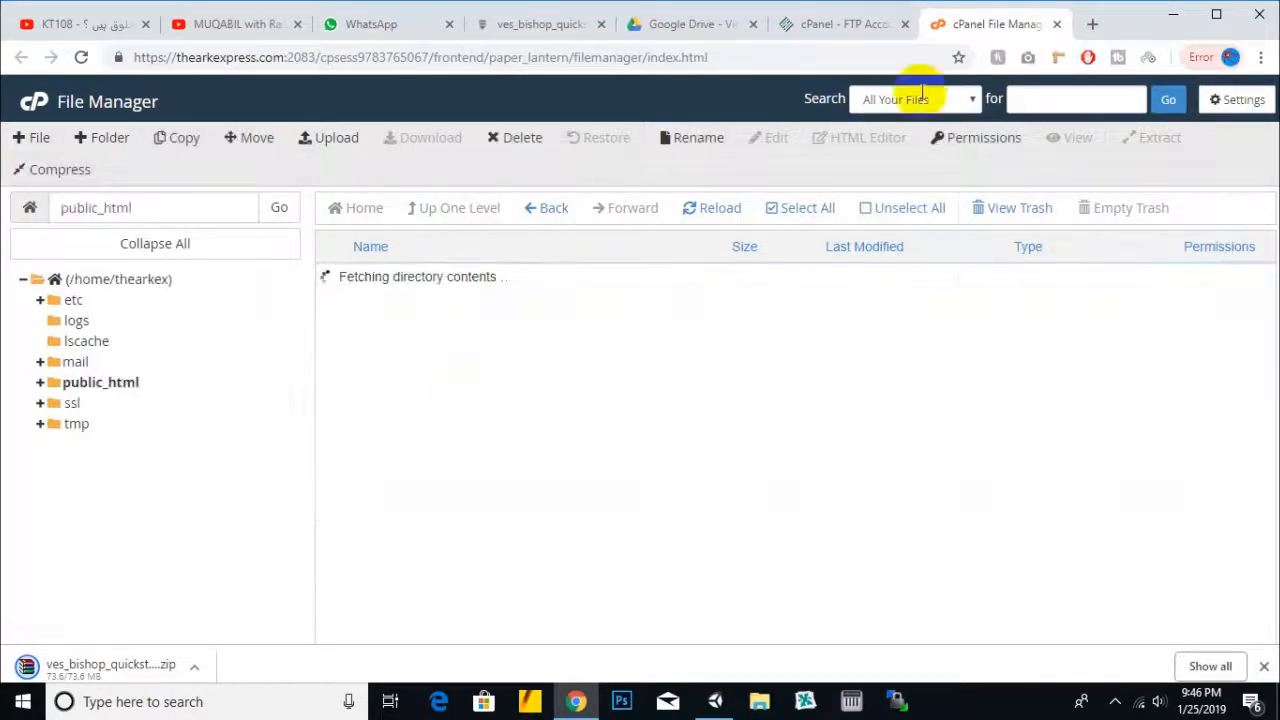
pyautogui.click(823, 23)
# - Set the FTP directory to public_html and create the account
pyautogui.click(340, 345)
pyautogui.write('public')
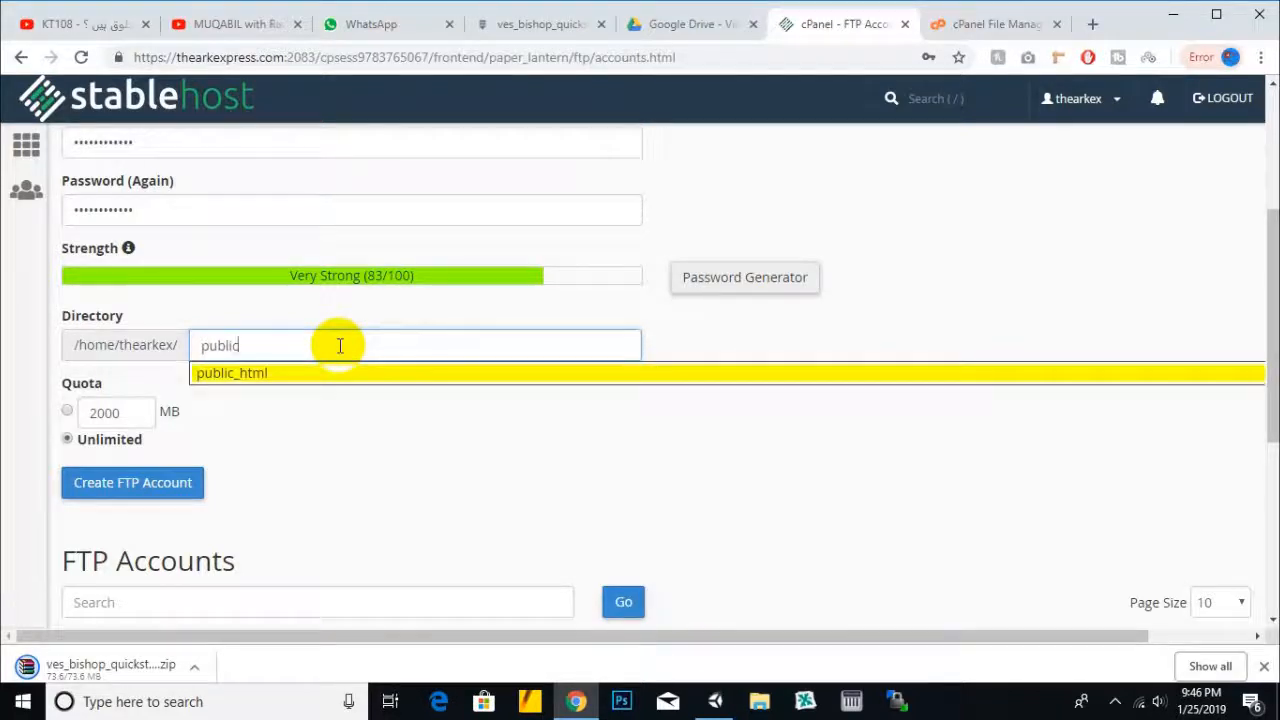
pyautogui.click(334, 373)
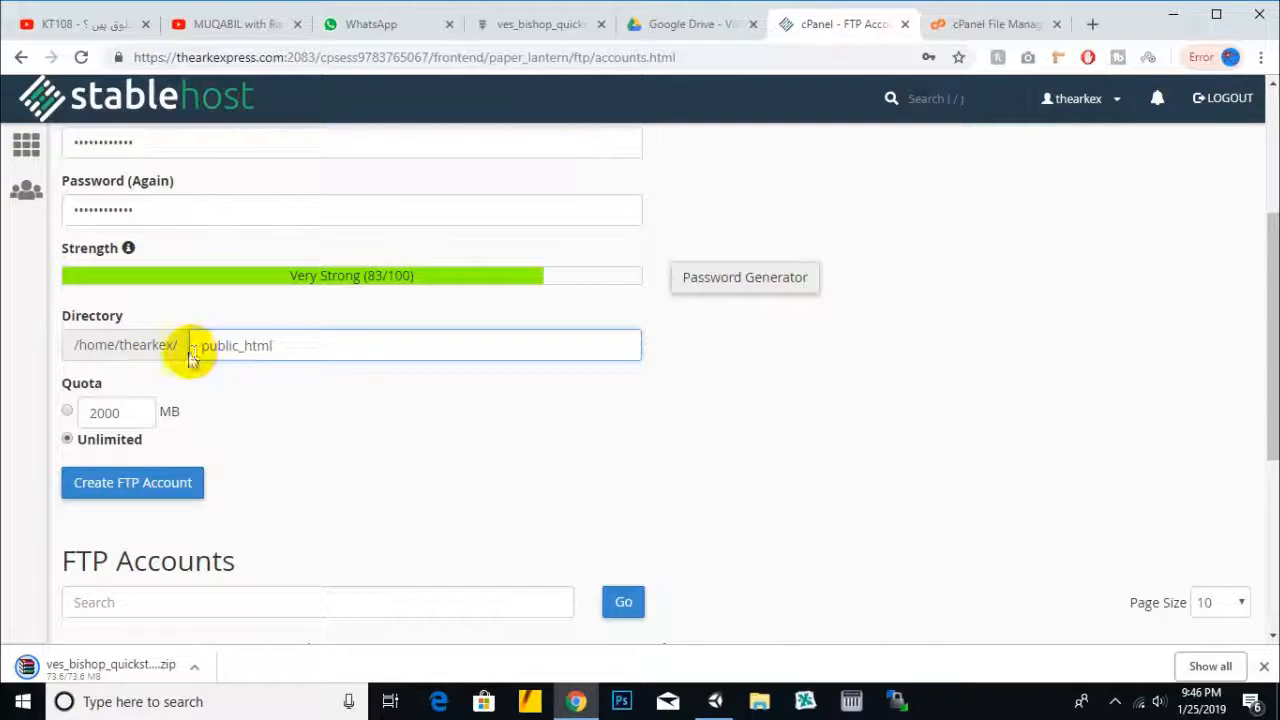
pyautogui.scroll(-2, 250, 345)
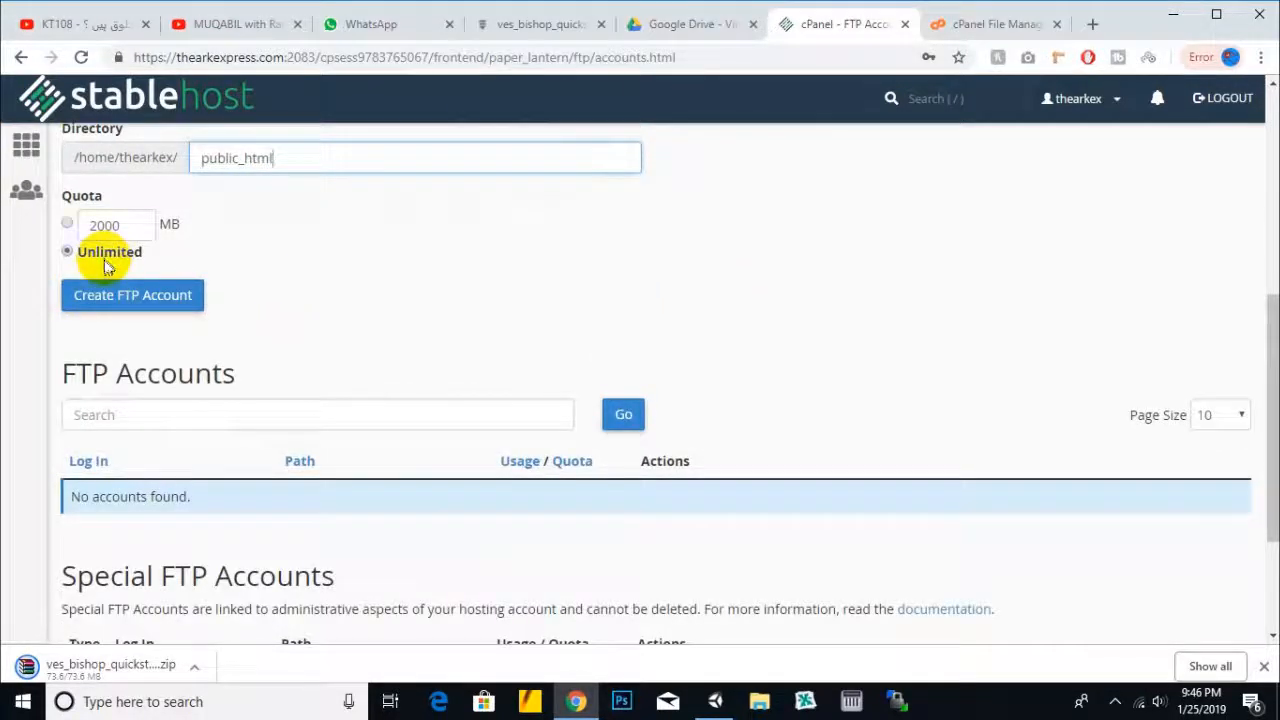
pyautogui.click(147, 297)
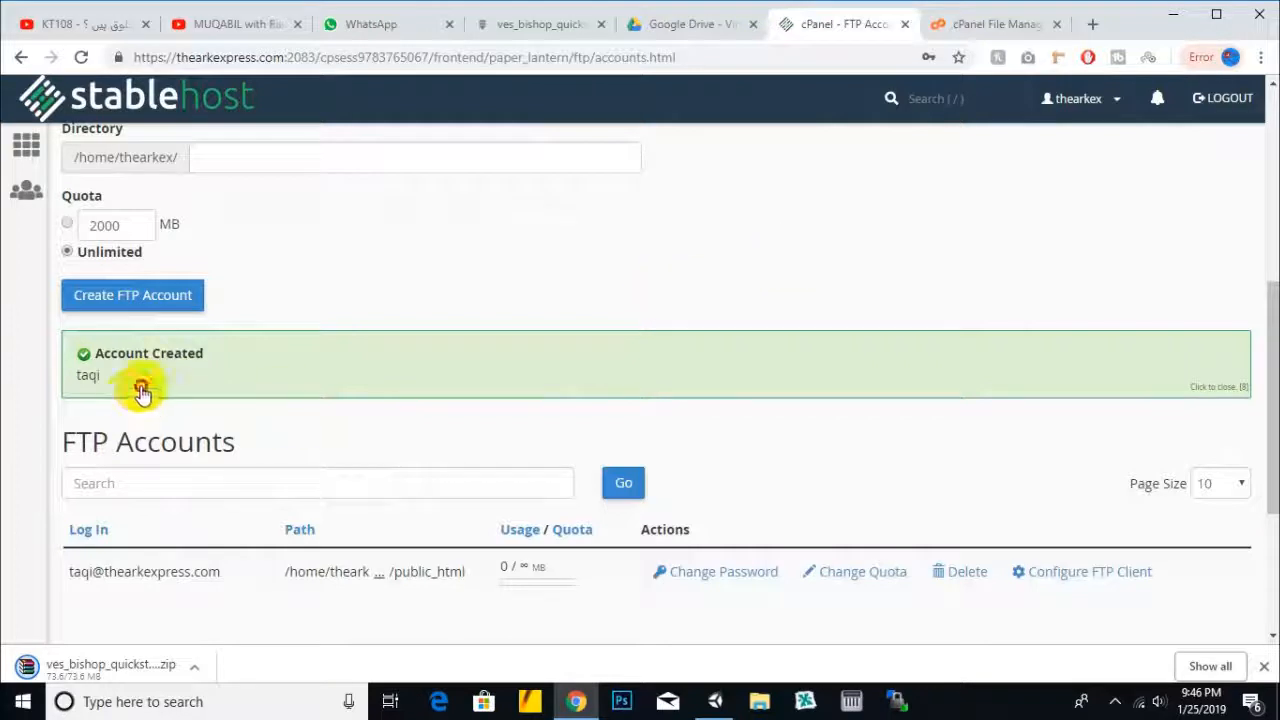
# - Dismiss the Account Created confirmation and launch WinSCP from the taskbar
pyautogui.doubleClick(84, 379)
pyautogui.moveTo(80, 381); pyautogui.dragTo(75, 381)
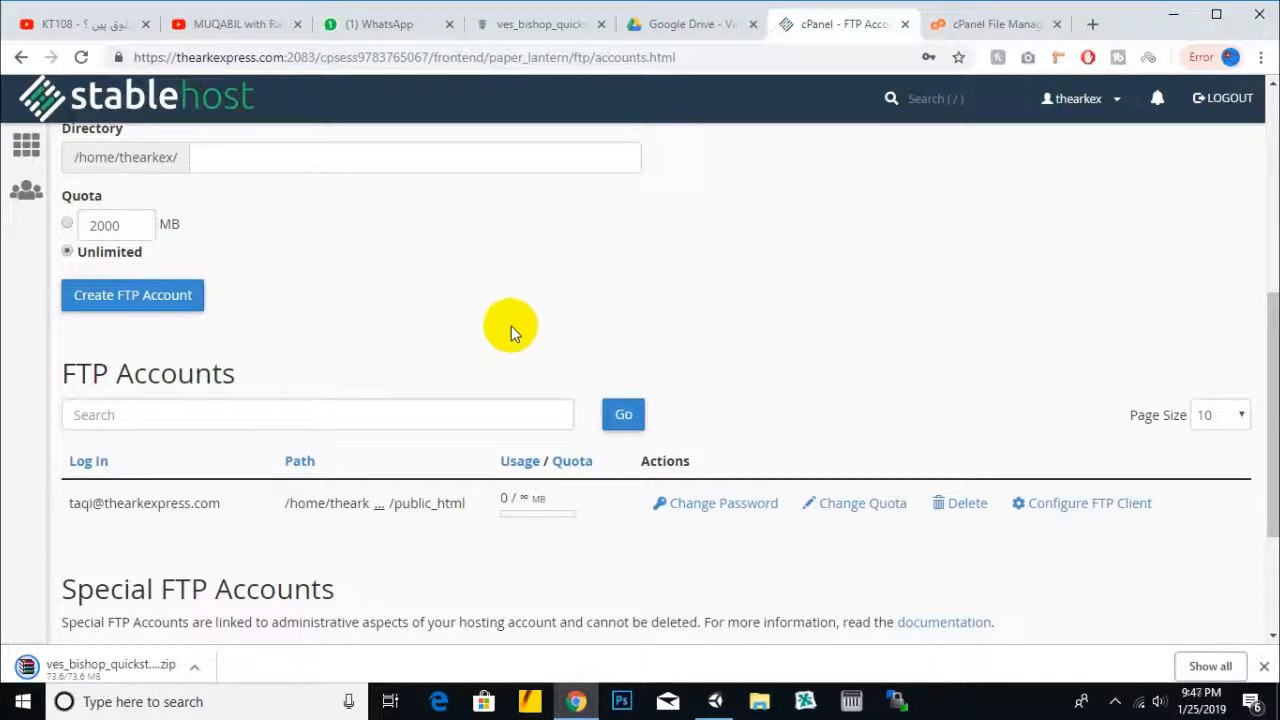
pyautogui.click(898, 703)
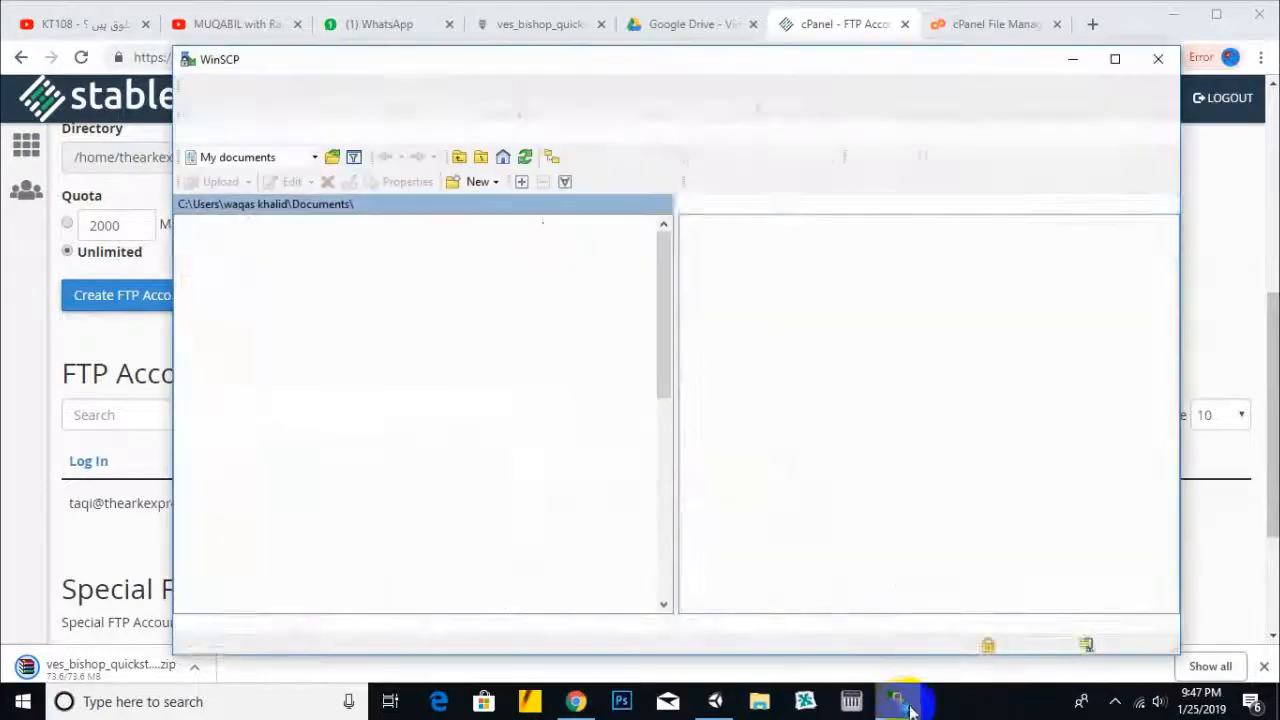
# - Start a new WinSCP site using the FTP file protocol
pyautogui.moveTo(903, 708)
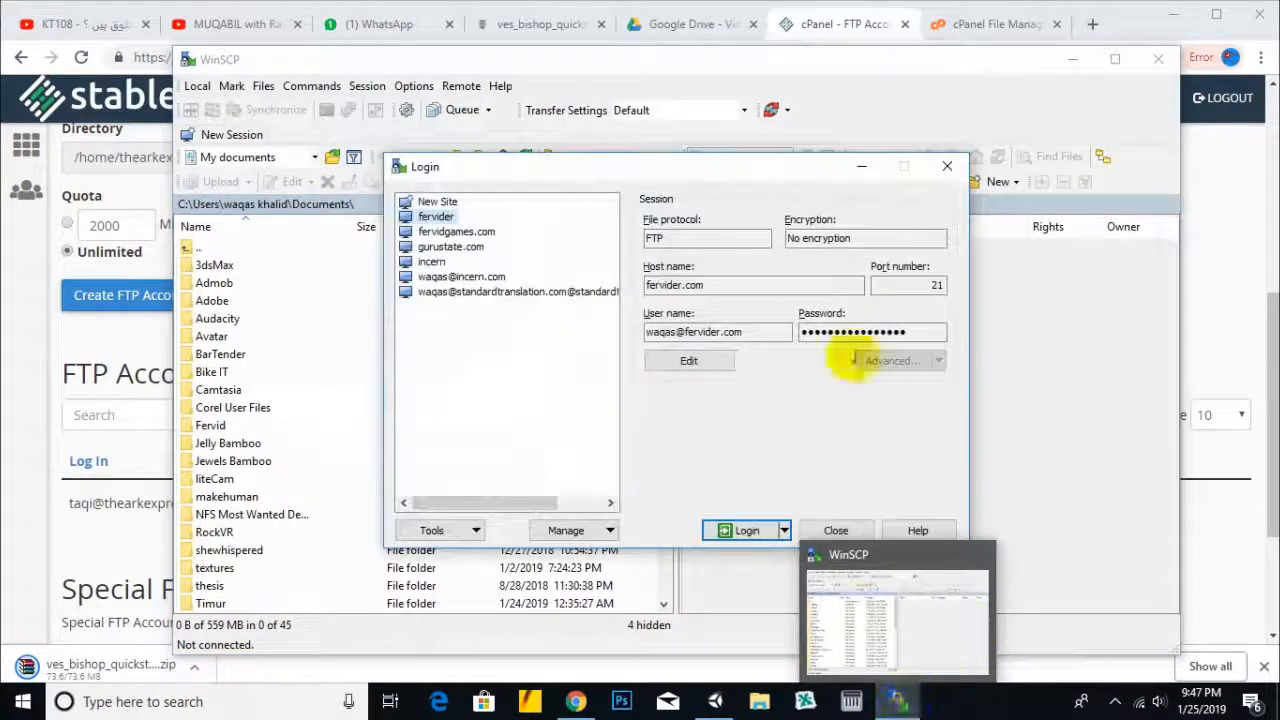
pyautogui.moveTo(790, 176); pyautogui.dragTo(817, 180)
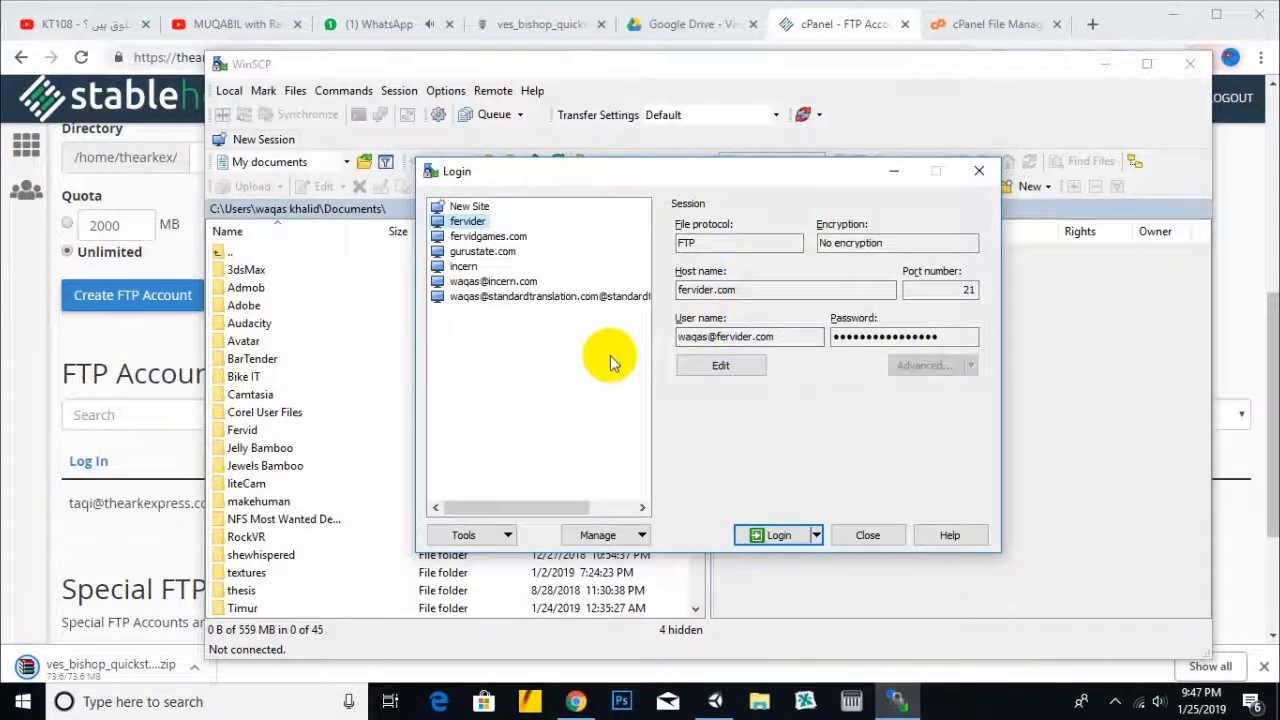
pyautogui.click(472, 209)
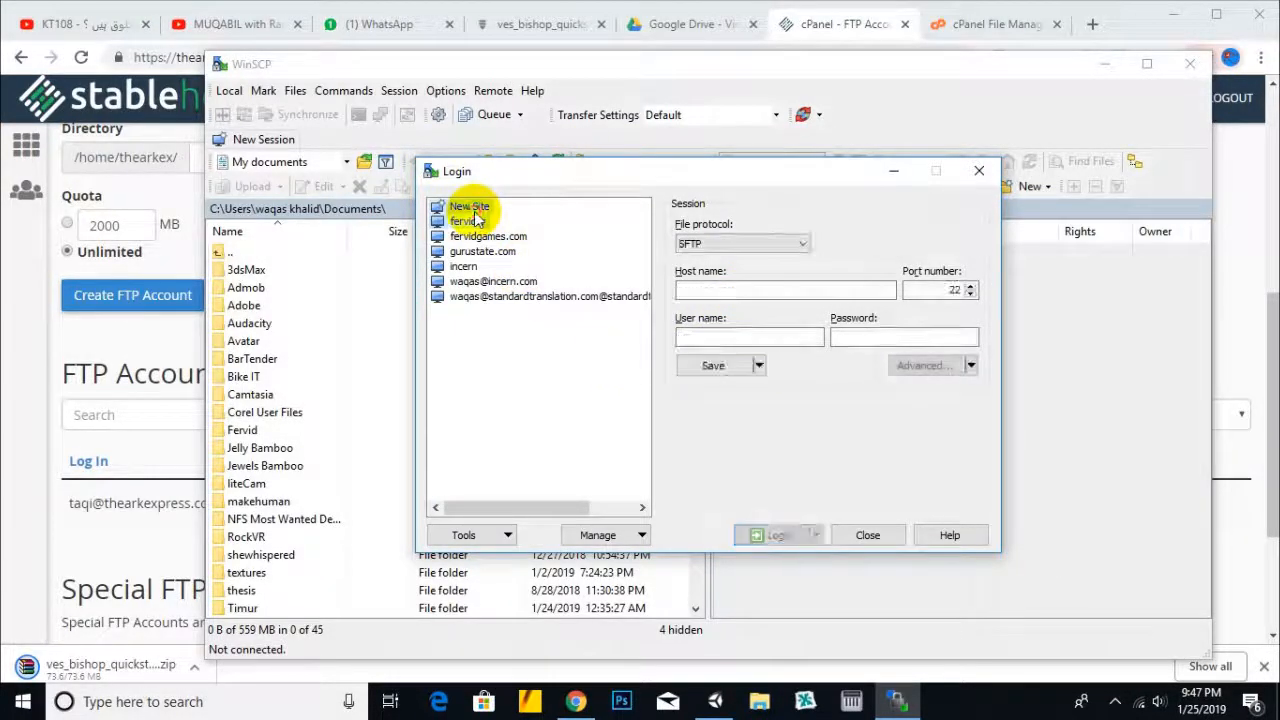
pyautogui.click(755, 246)
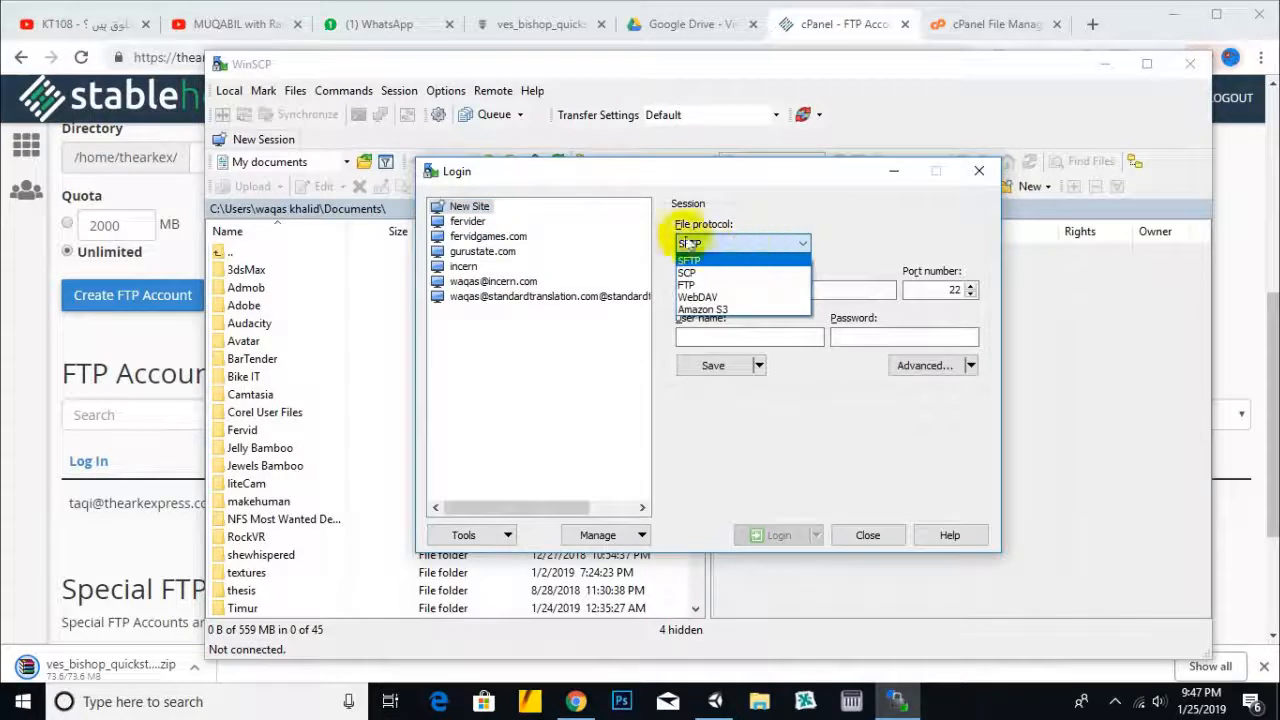
pyautogui.click(704, 285)
pyautogui.click(745, 289)
# - Copy the domain thearkexpress.com from cPanel and paste it as the host name
pyautogui.click(847, 27)
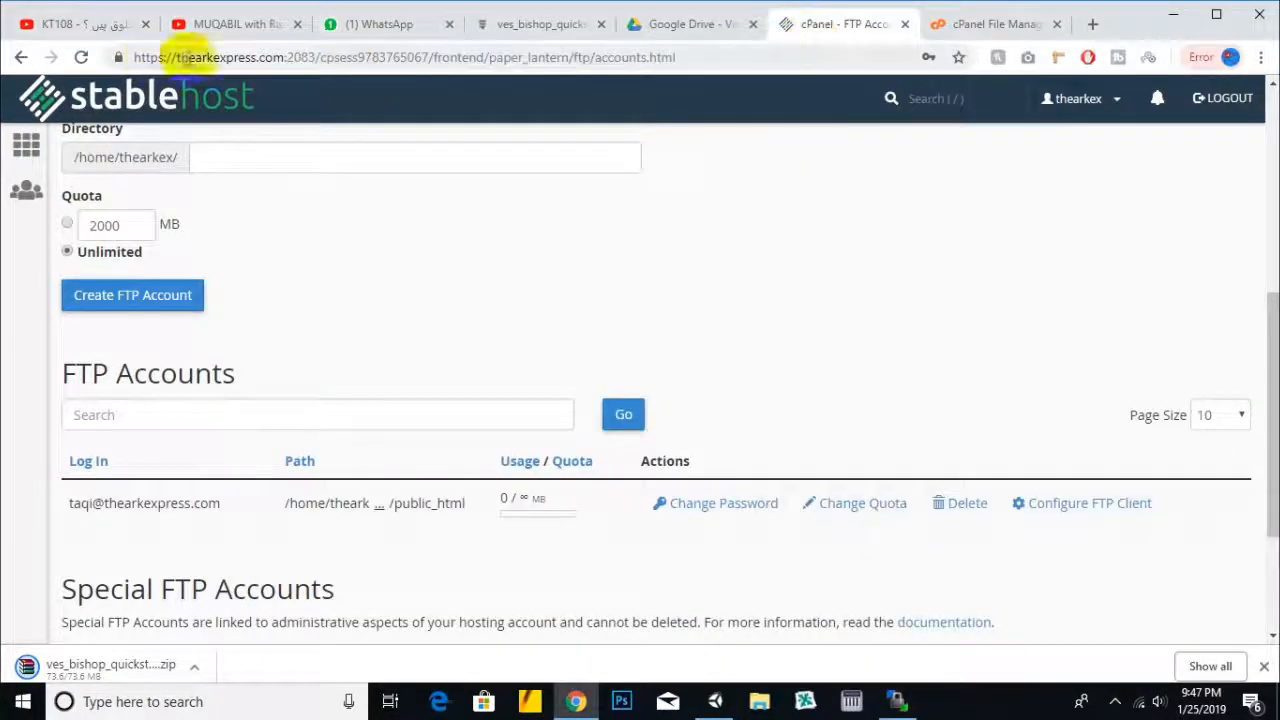
pyautogui.moveTo(284, 58); pyautogui.dragTo(178, 55)
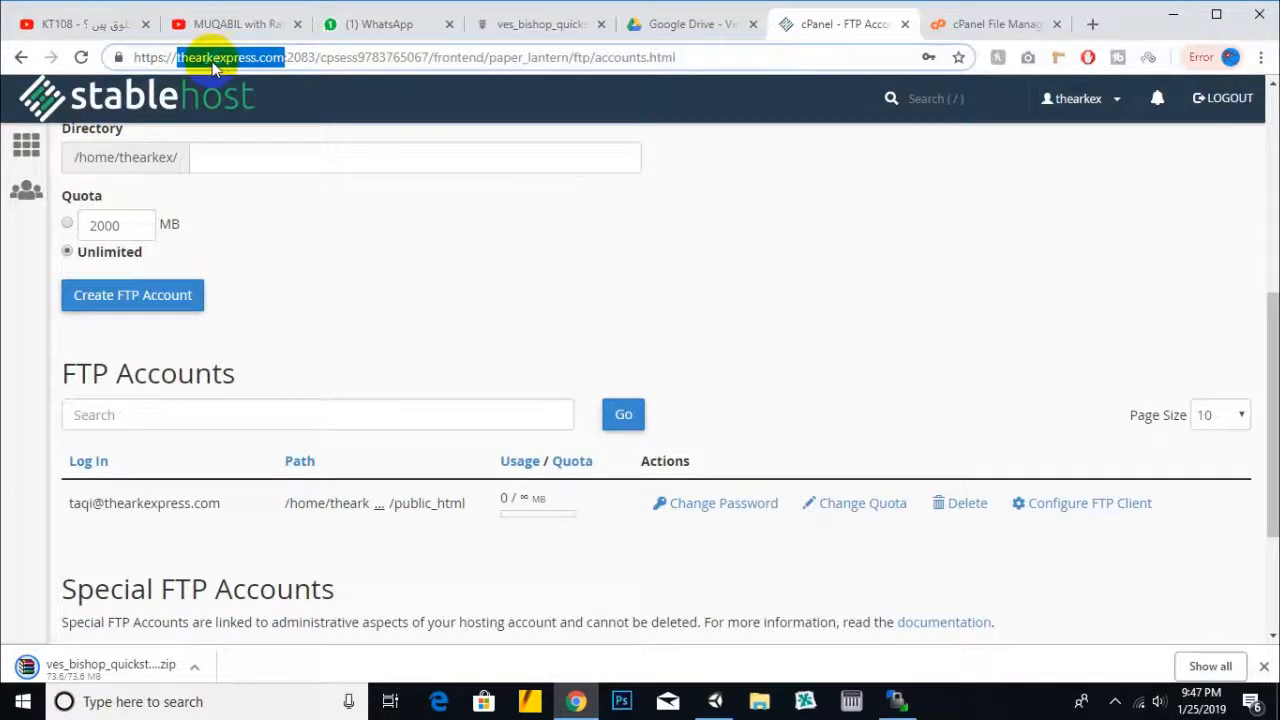
pyautogui.rightClick(215, 62)
pyautogui.click(276, 164)
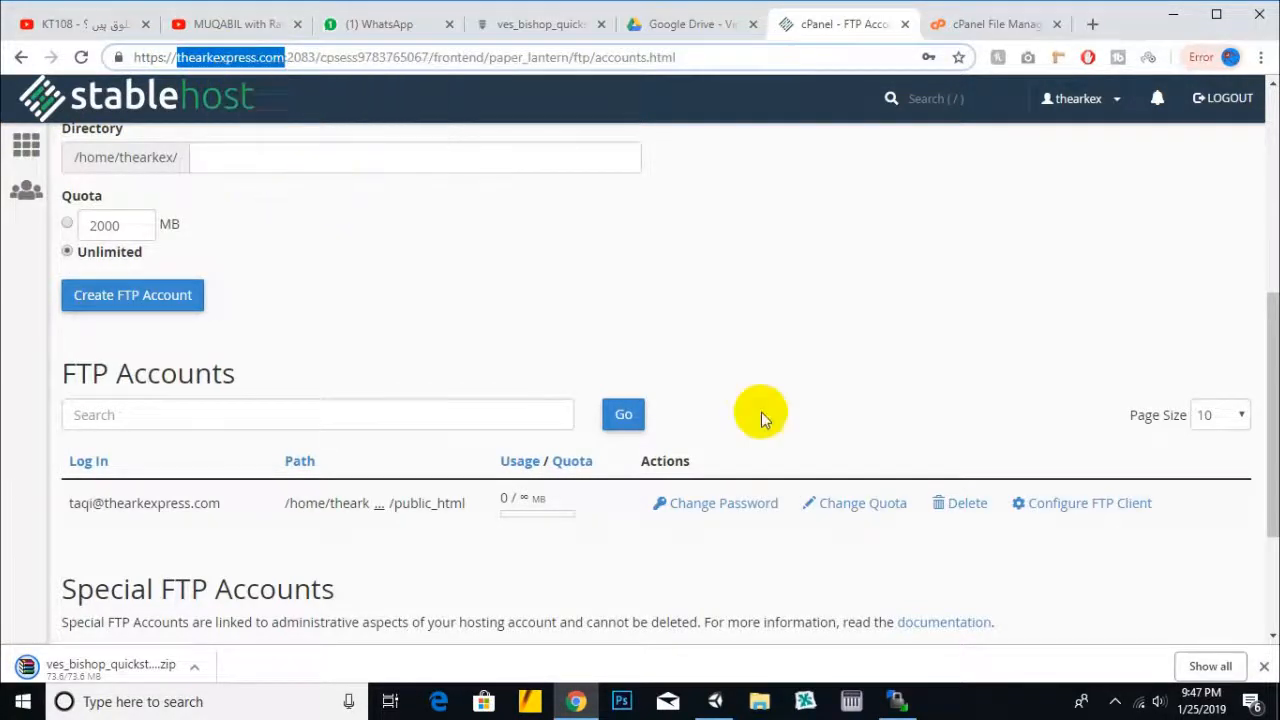
pyautogui.click(912, 702)
pyautogui.hotkey('ctrl', 'v')
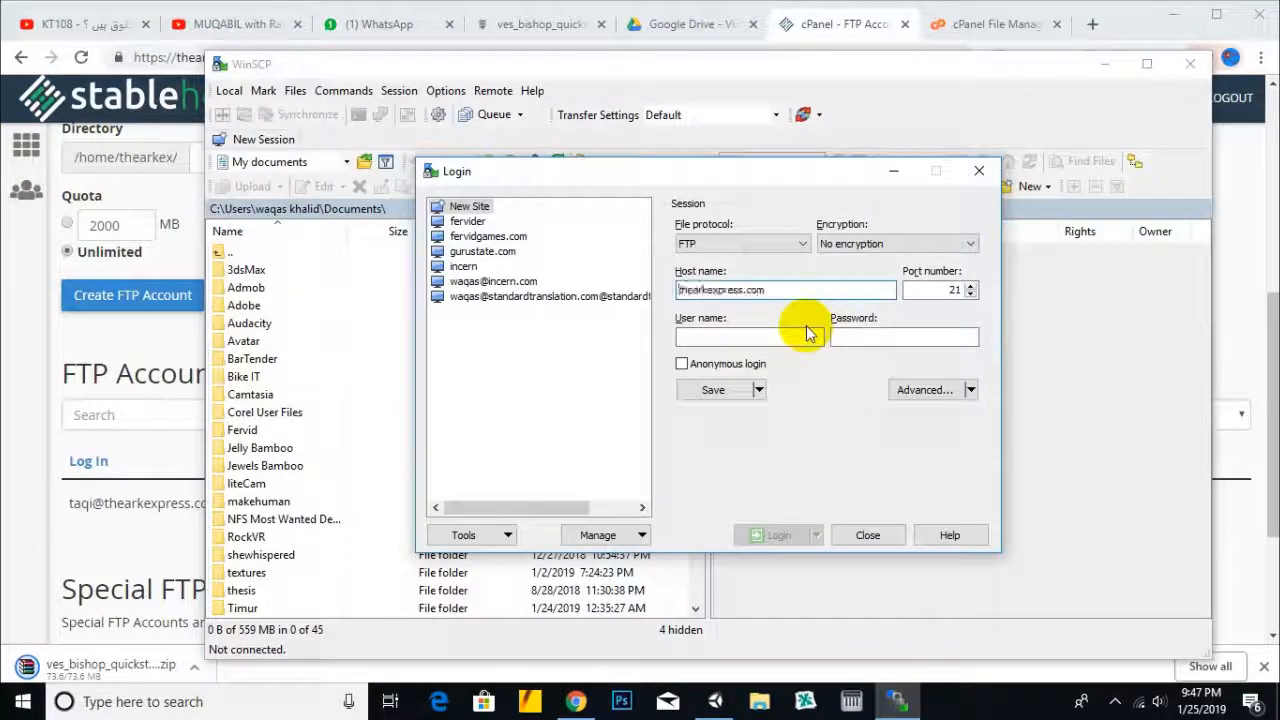
# - Enter the FTP user name and password, save the site, and log in
pyautogui.click(798, 339)
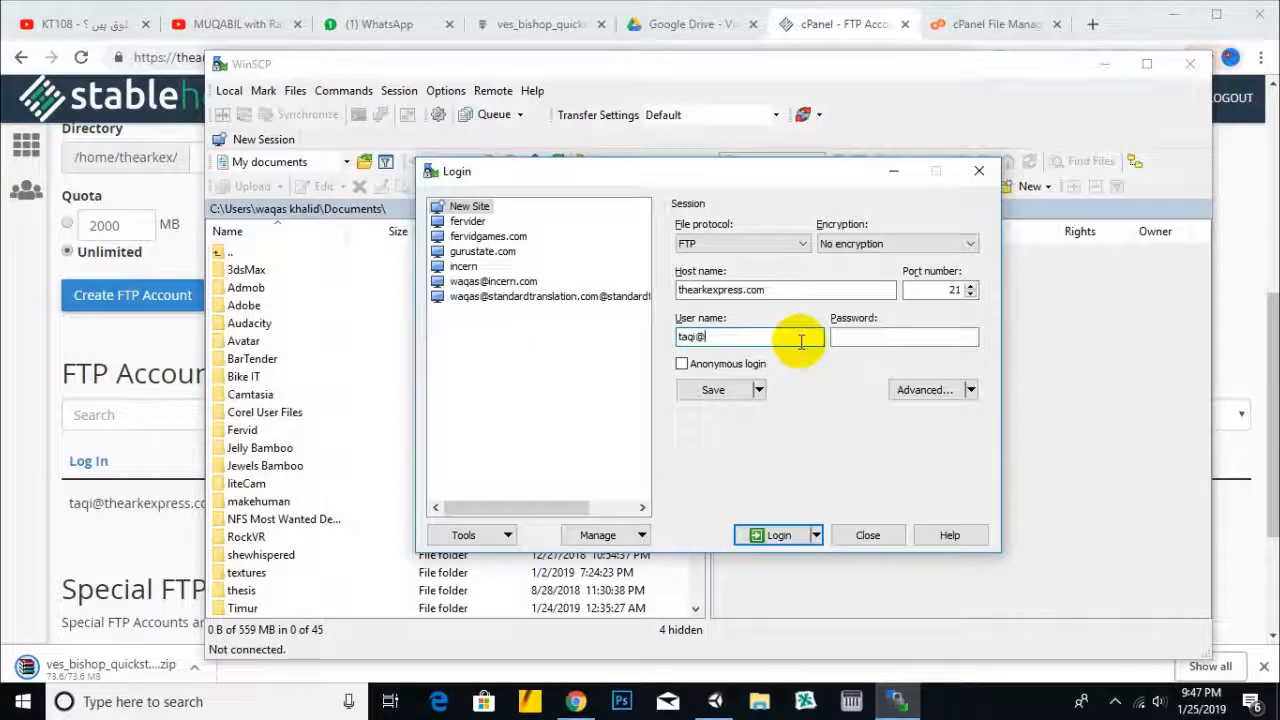
pyautogui.click(865, 340)
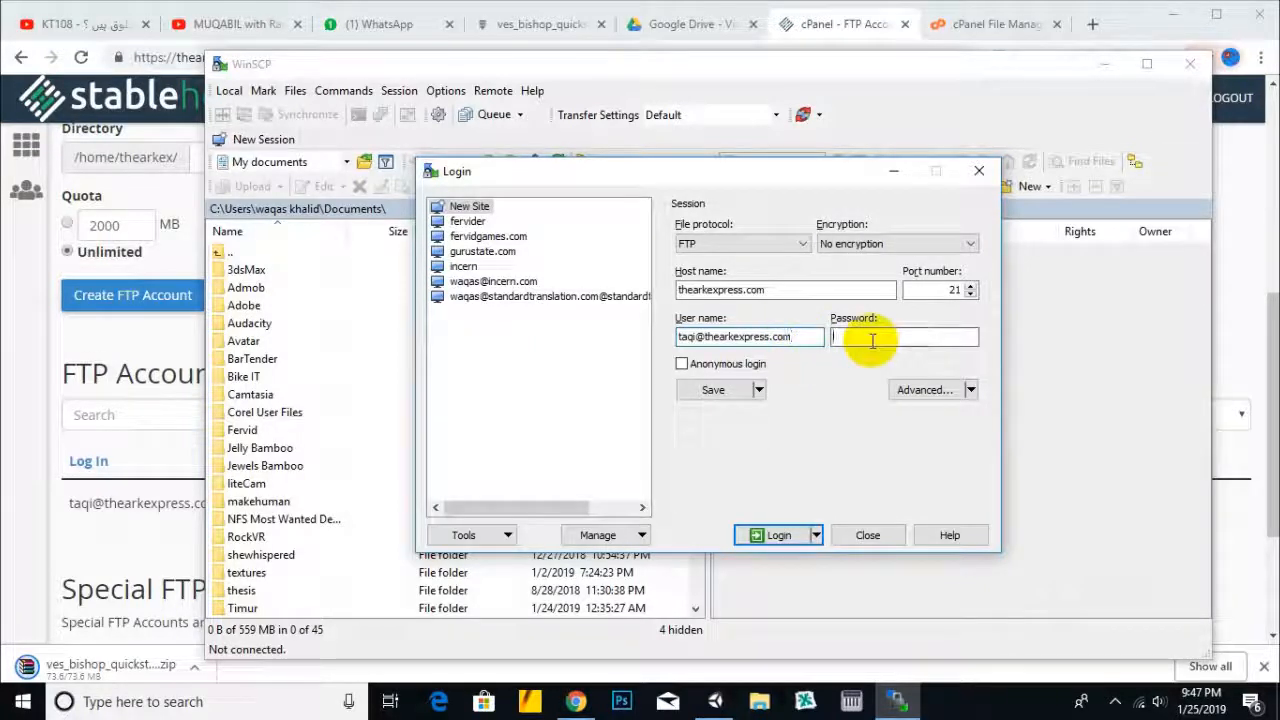
pyautogui.write('•••••')
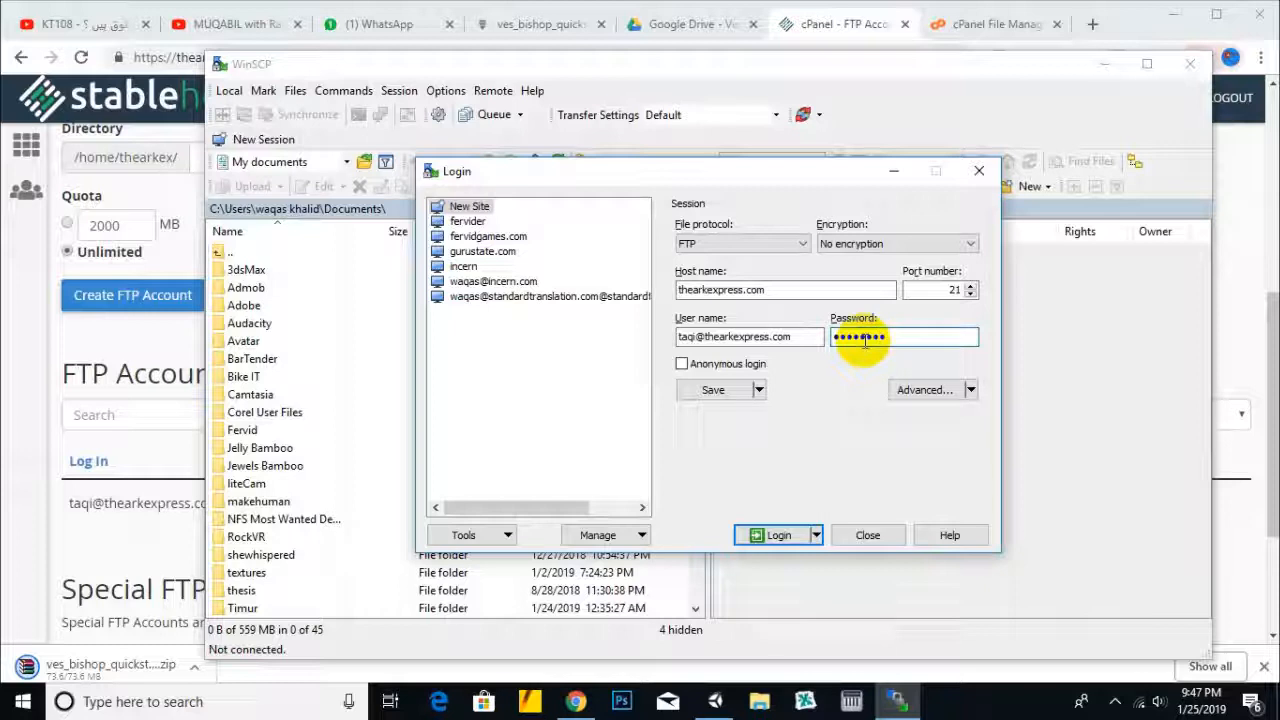
pyautogui.write('•••••••')
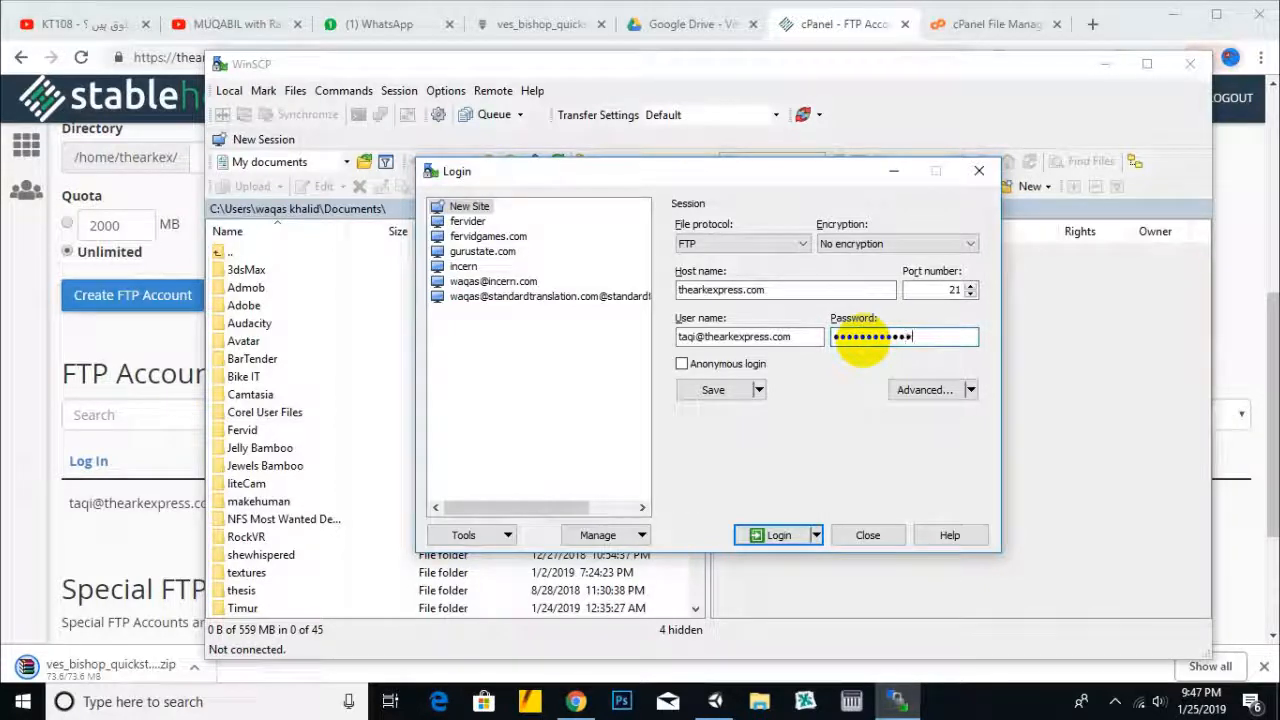
pyautogui.click(704, 392)
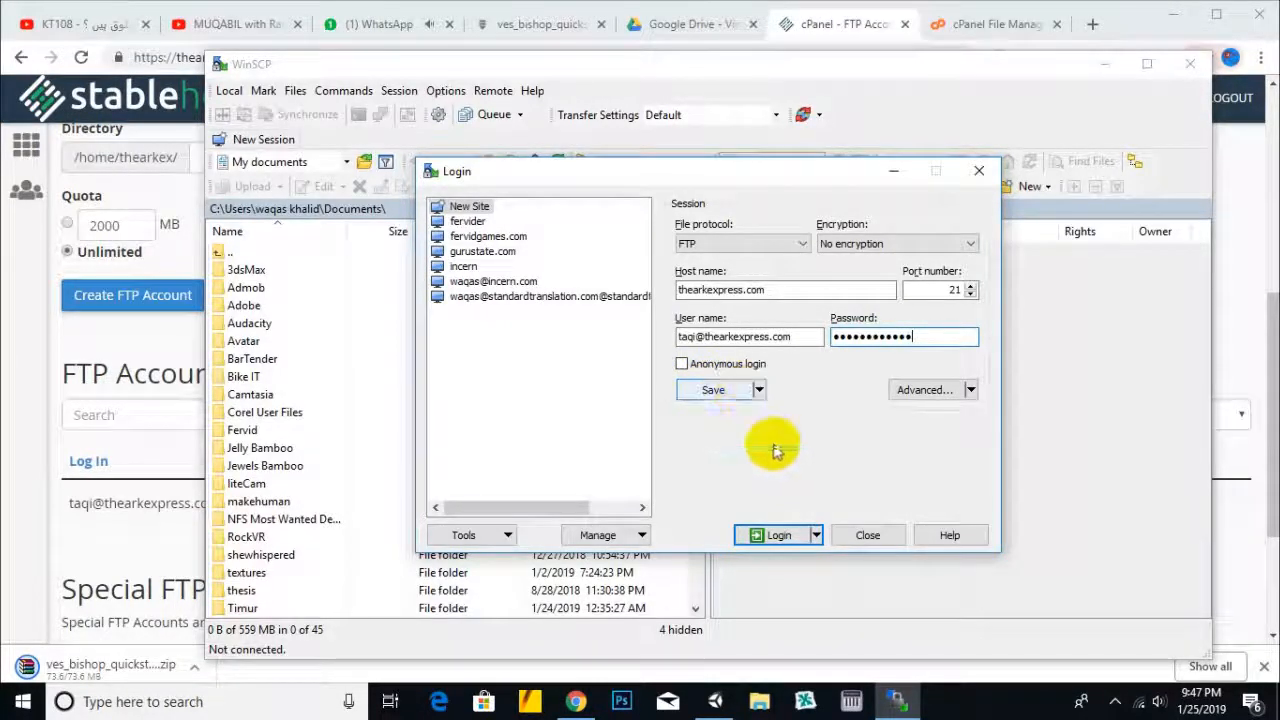
pyautogui.click(785, 537)
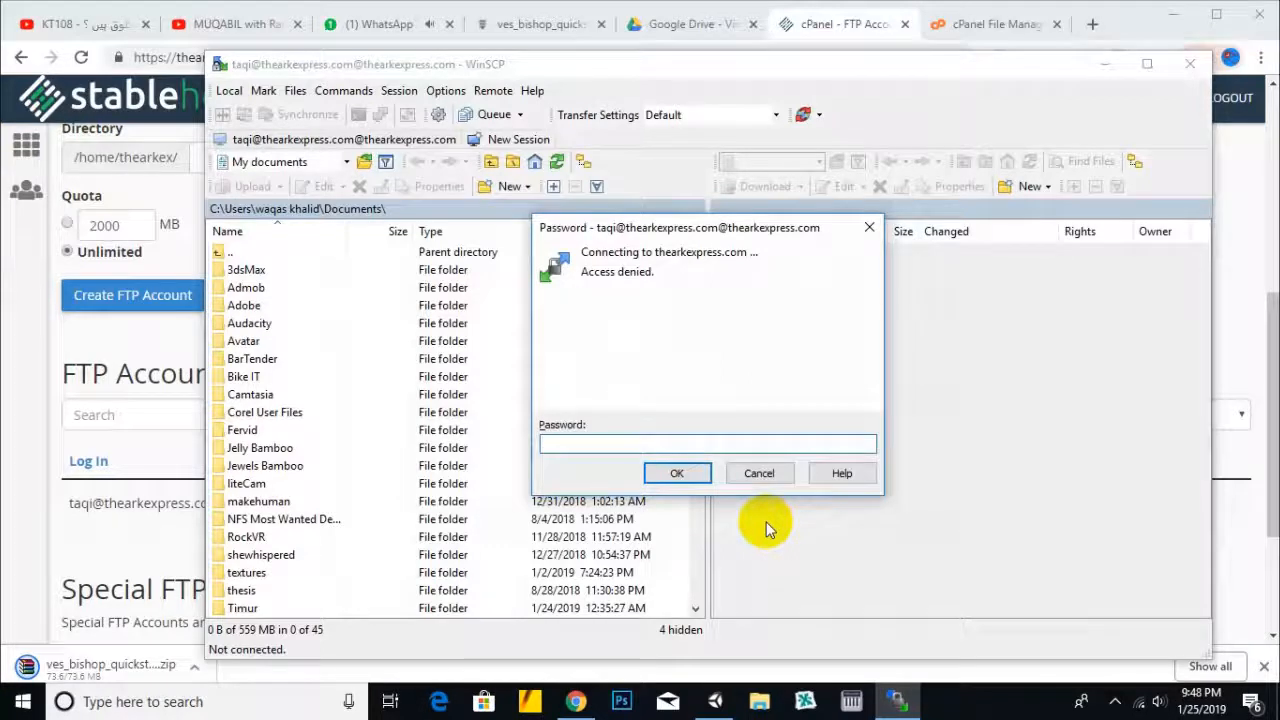
pyautogui.write('a')
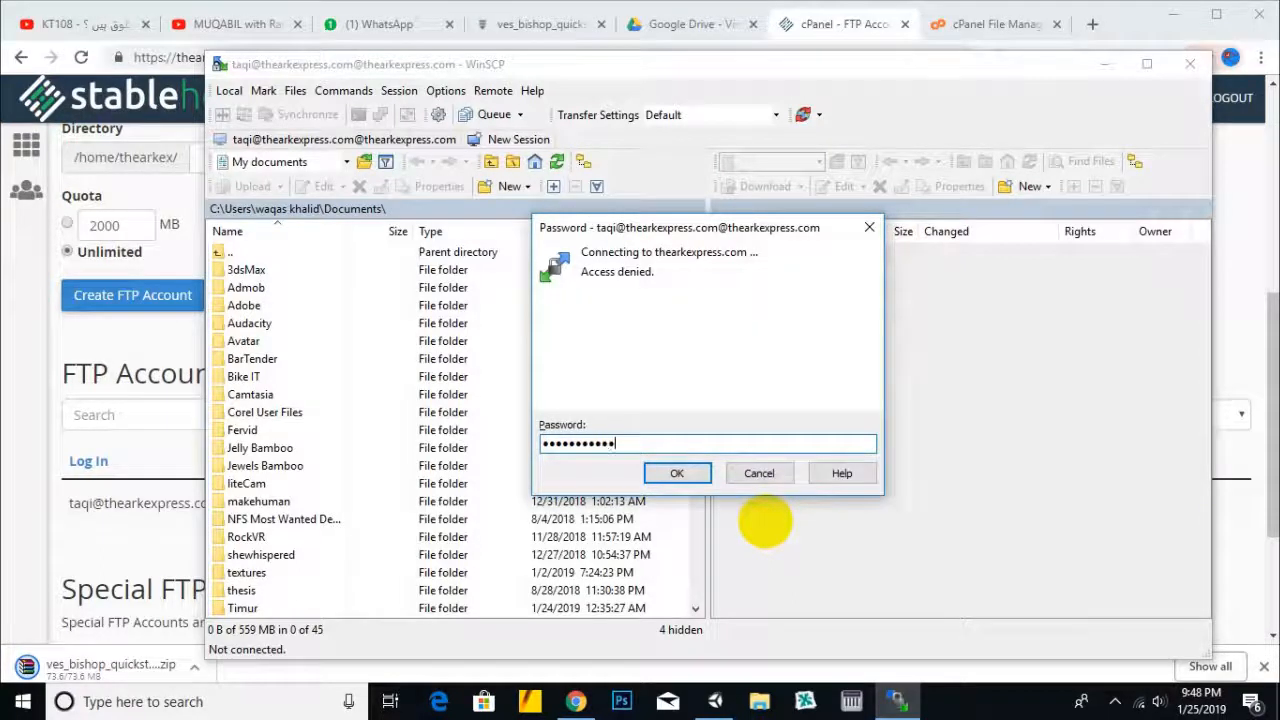
pyautogui.press('Return')
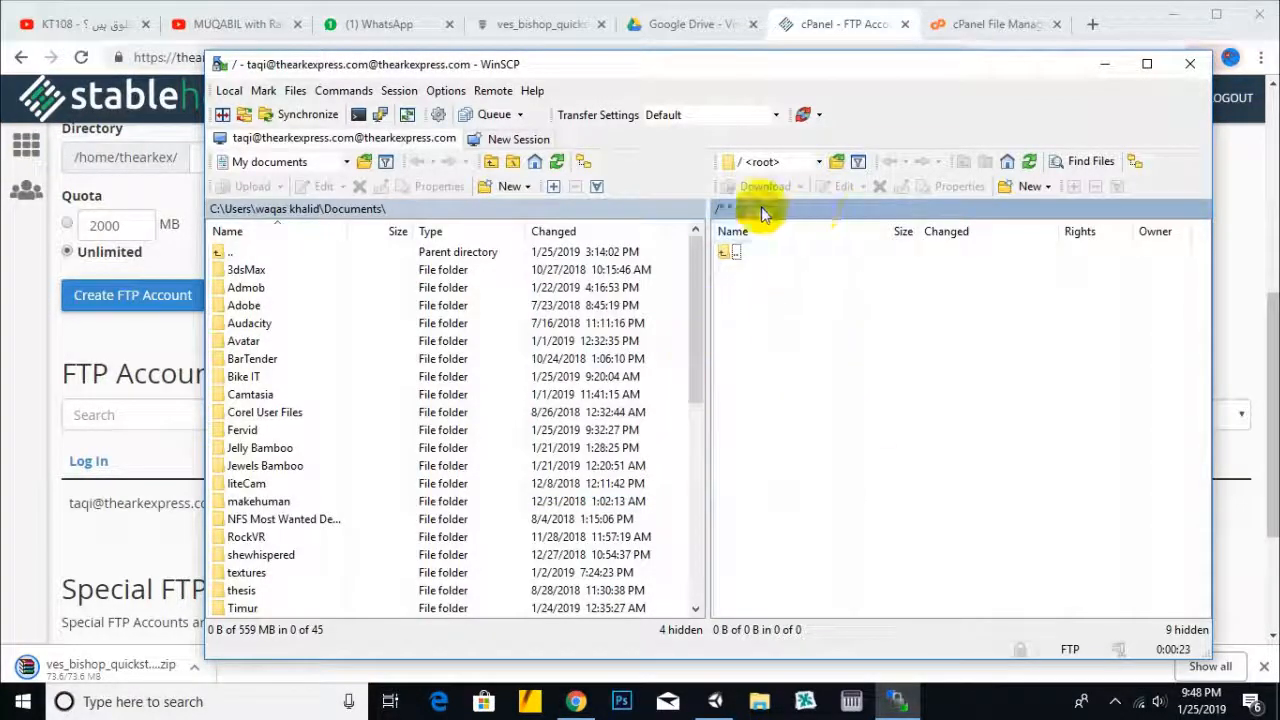
# - Compare the connected server folder with cPanel File Manager, then open the hidden tray icons
pyautogui.moveTo(849, 78); pyautogui.dragTo(800, 80)
pyautogui.click(971, 26)
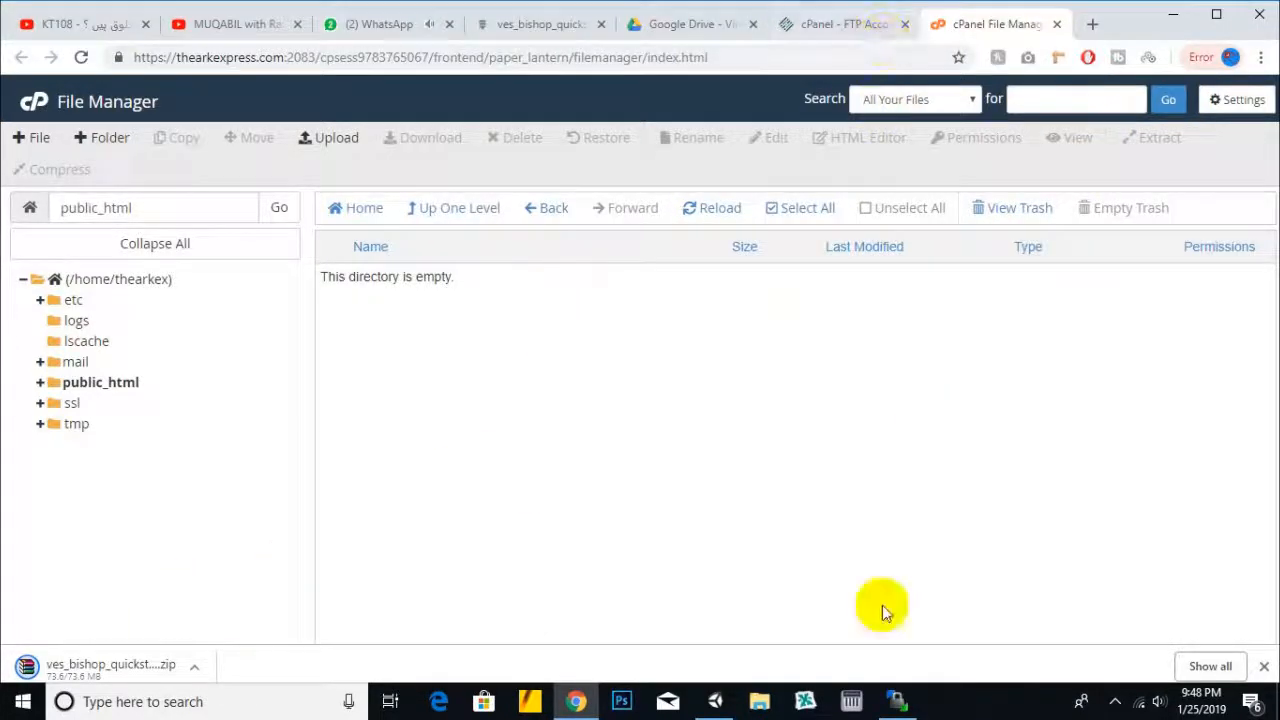
pyautogui.click(896, 700)
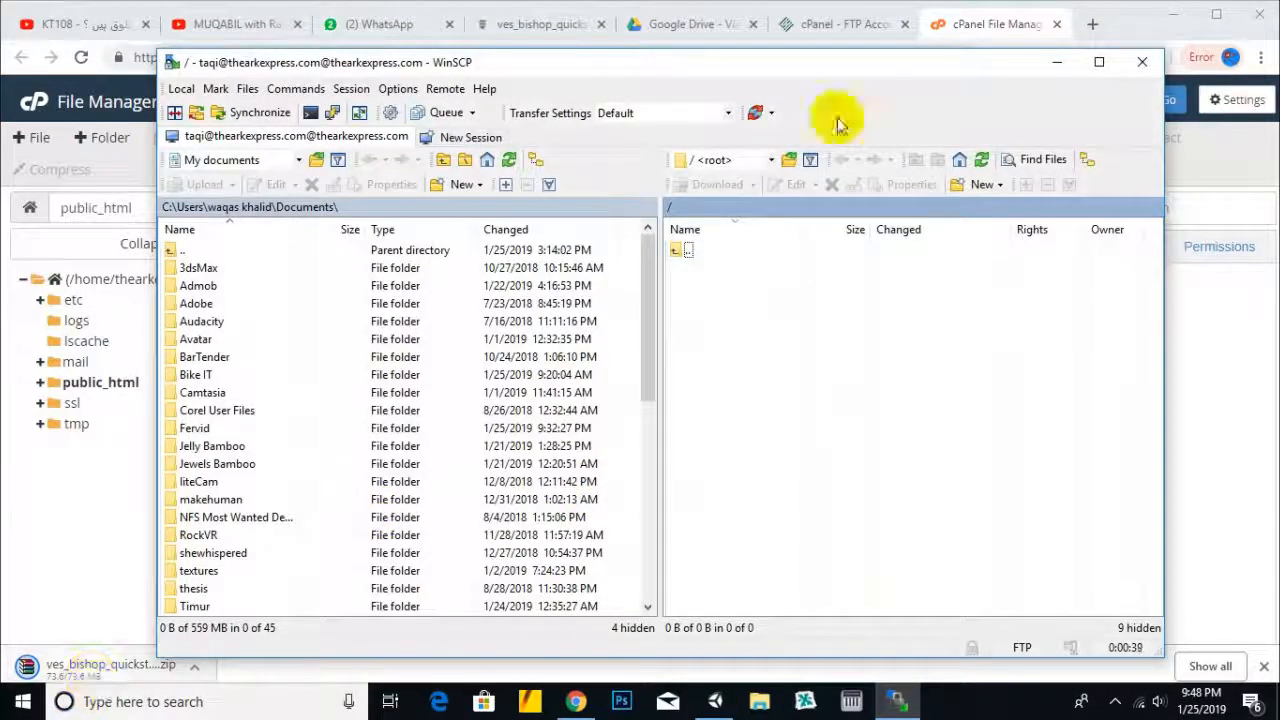
pyautogui.moveTo(829, 63); pyautogui.dragTo(851, 38)
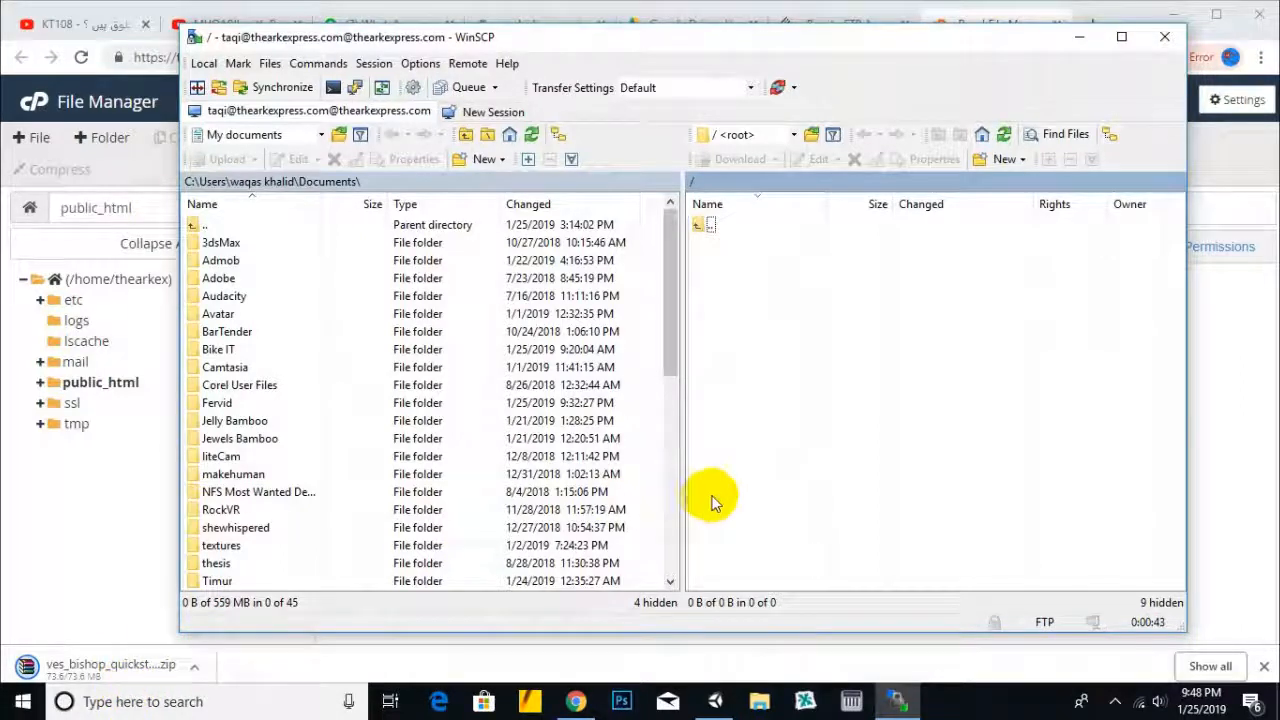
pyautogui.click(1116, 703)
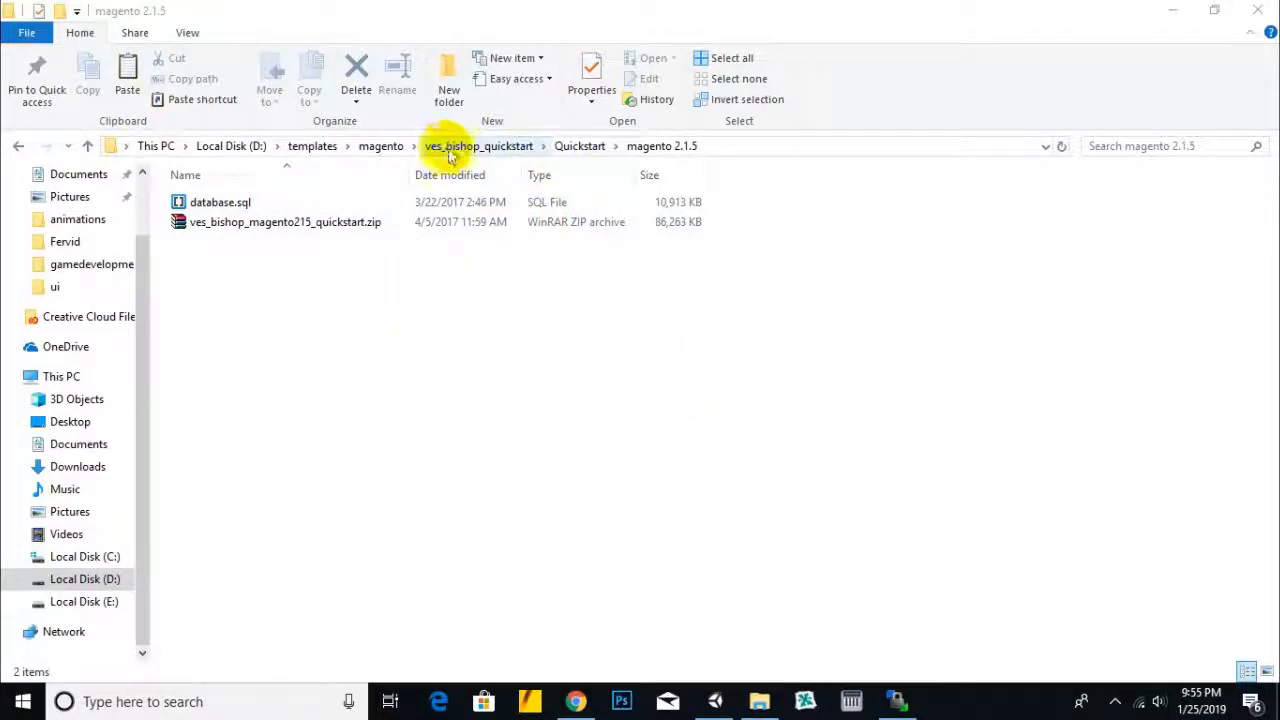
# - Navigate from Quickstart into the magento 2.1.5 folder
pyautogui.click(583, 147)
pyautogui.click(235, 205)
pyautogui.click(567, 289)
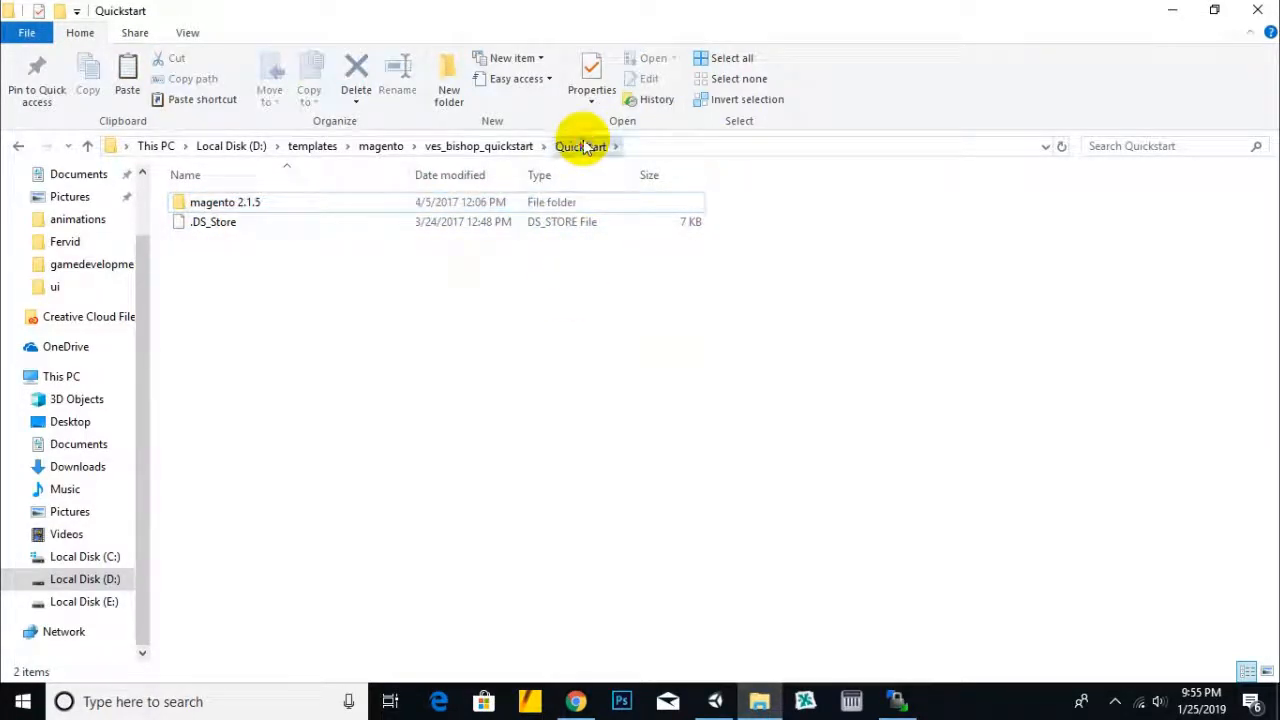
pyautogui.doubleClick(548, 202)
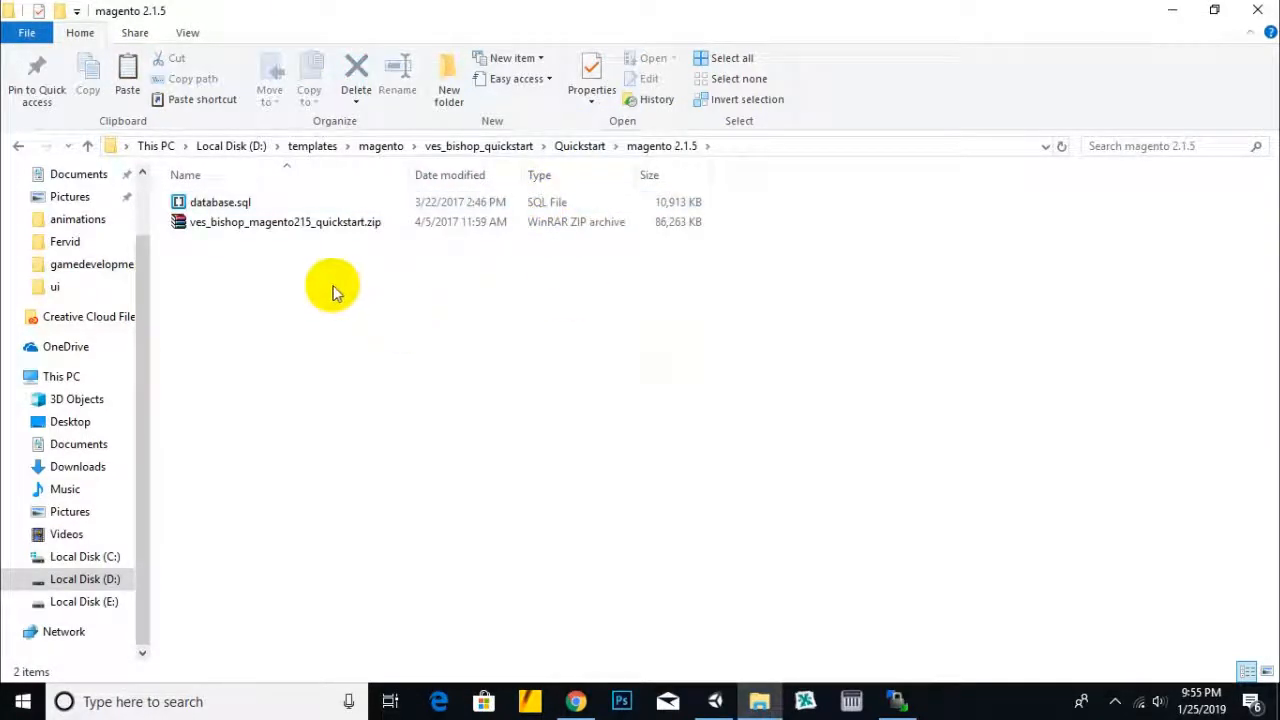
# - Drag ves_bishop_magento215_quickstart.zip into WinSCP's remote root folder to upload it
pyautogui.click(222, 207)
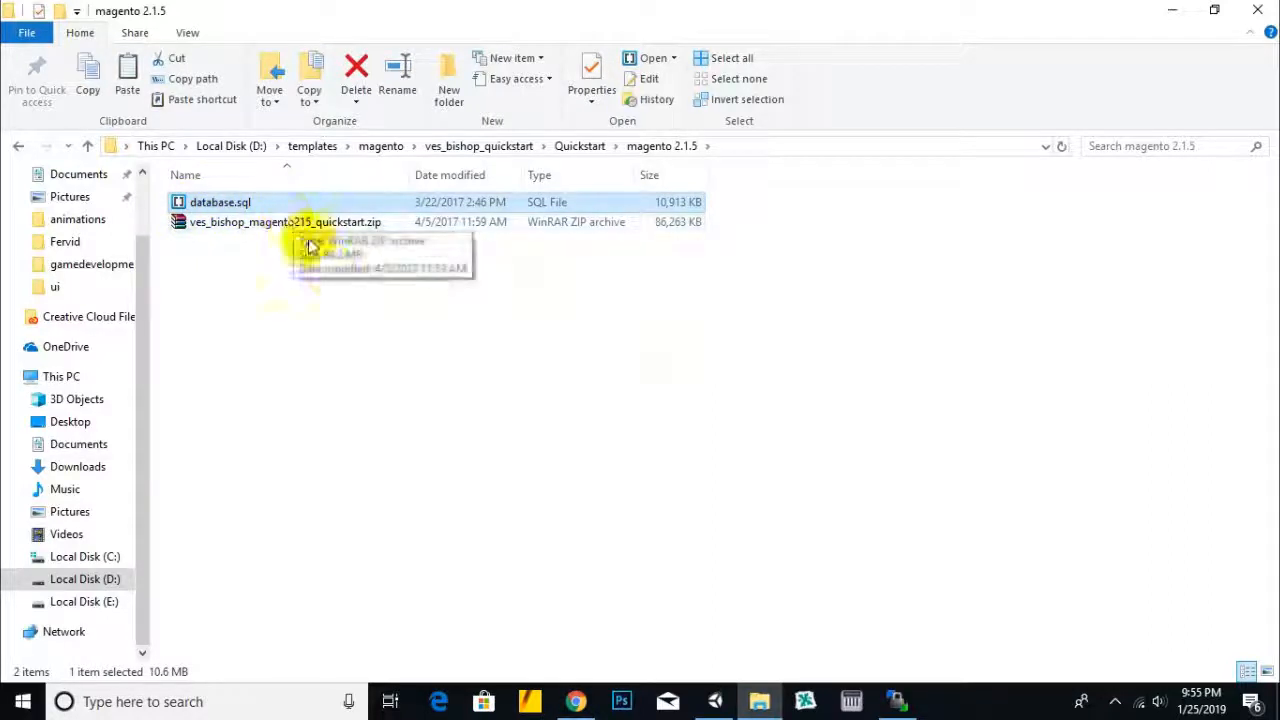
pyautogui.click(245, 230)
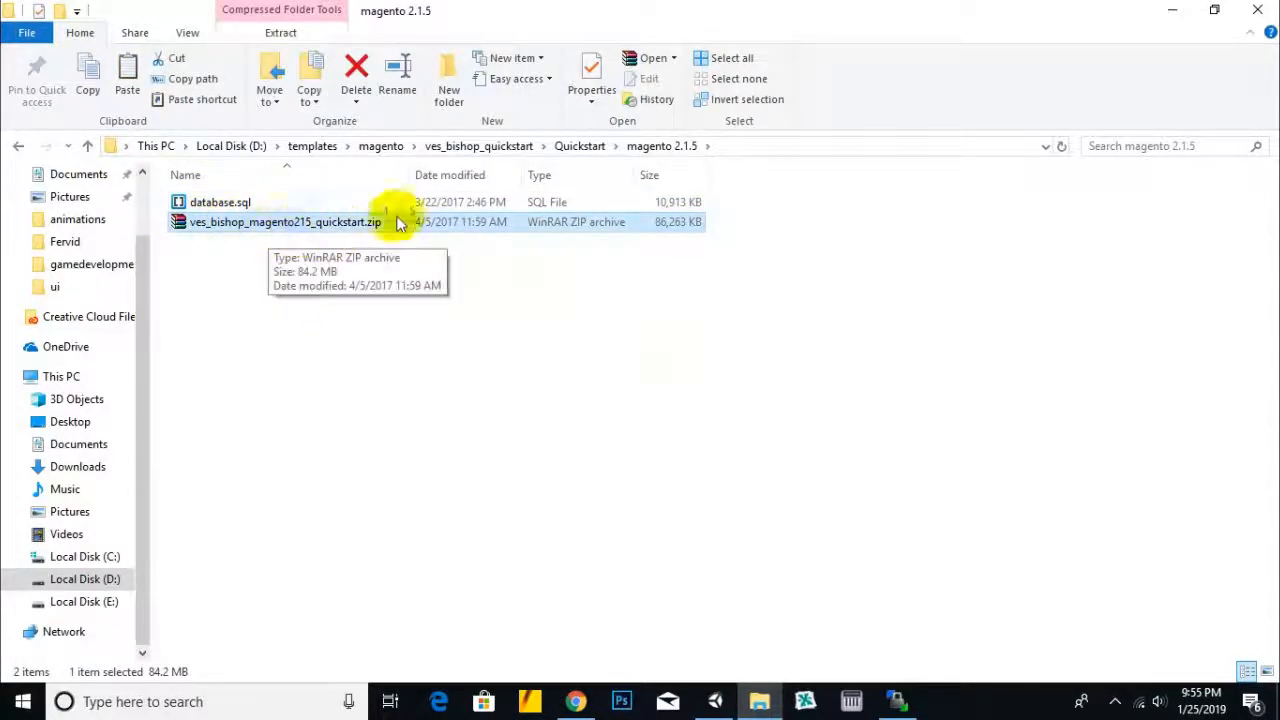
pyautogui.click(706, 400)
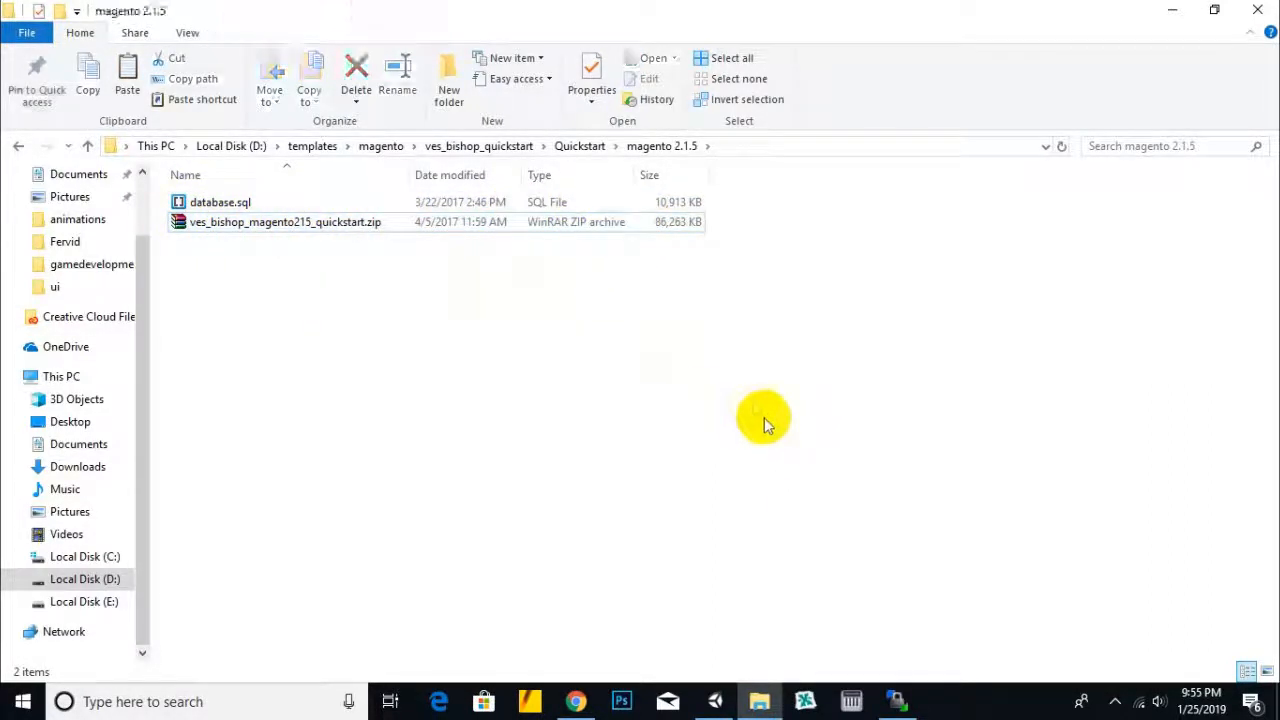
pyautogui.click(265, 235)
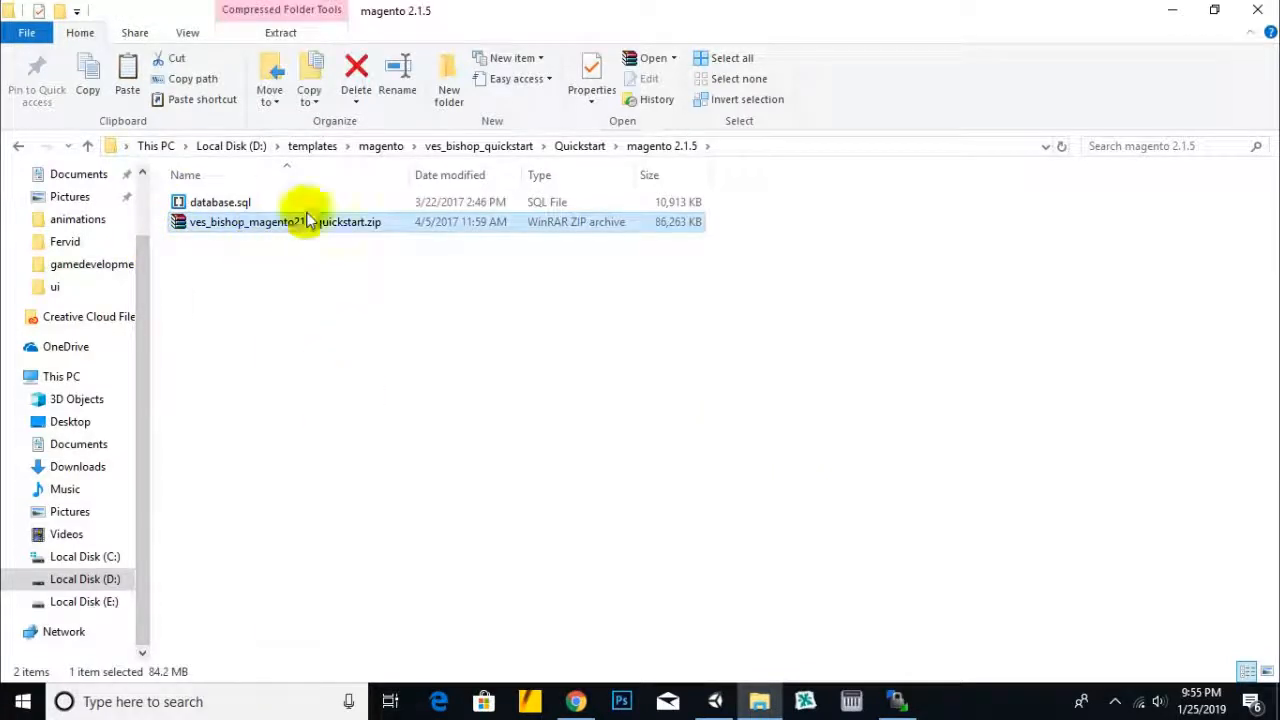
pyautogui.moveTo(320, 229); pyautogui.dragTo(815, 368)
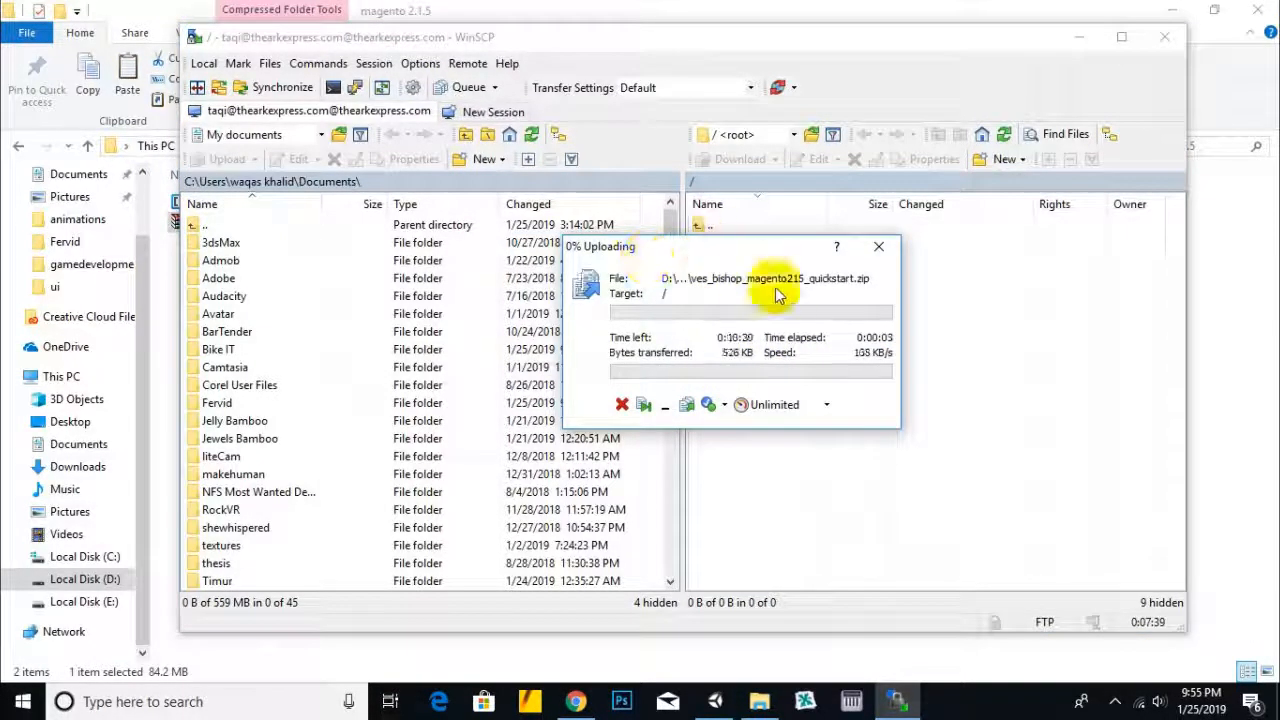
# - Move the upload progress window aside as the zip uploads, then return to the magento 2.1.5 folder
pyautogui.moveTo(733, 253); pyautogui.dragTo(756, 251)
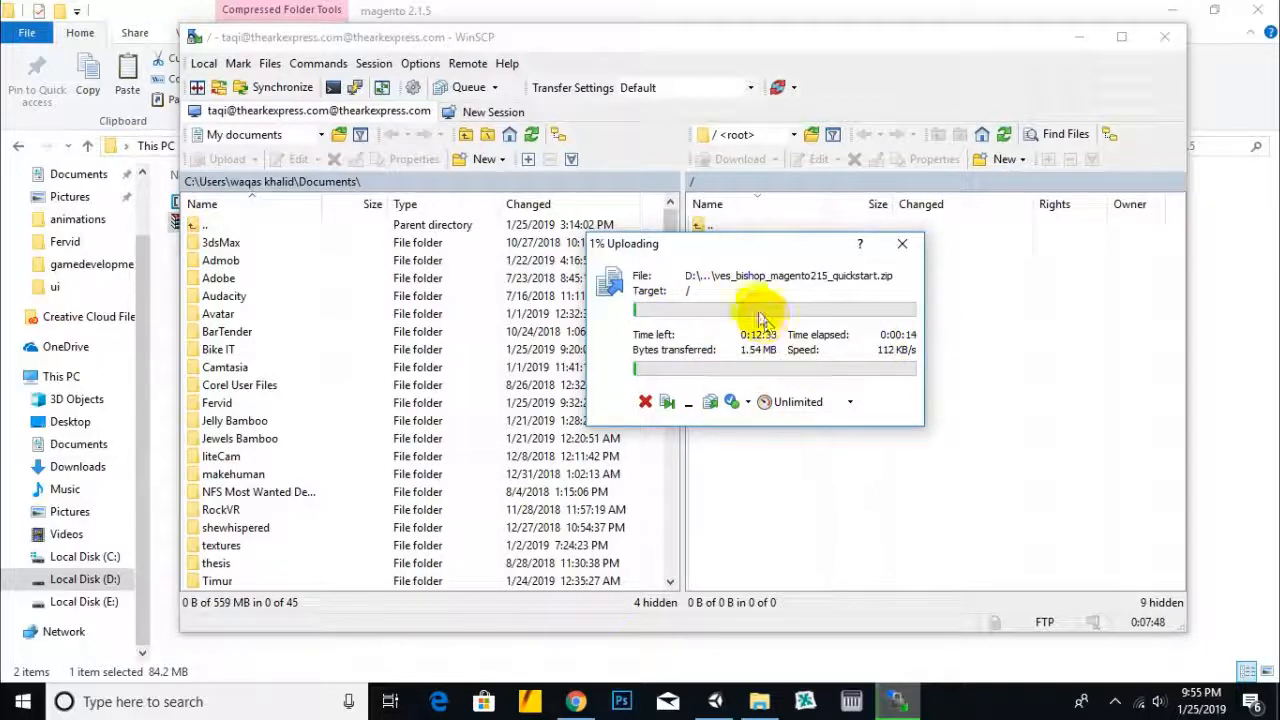
pyautogui.moveTo(782, 247); pyautogui.dragTo(815, 260)
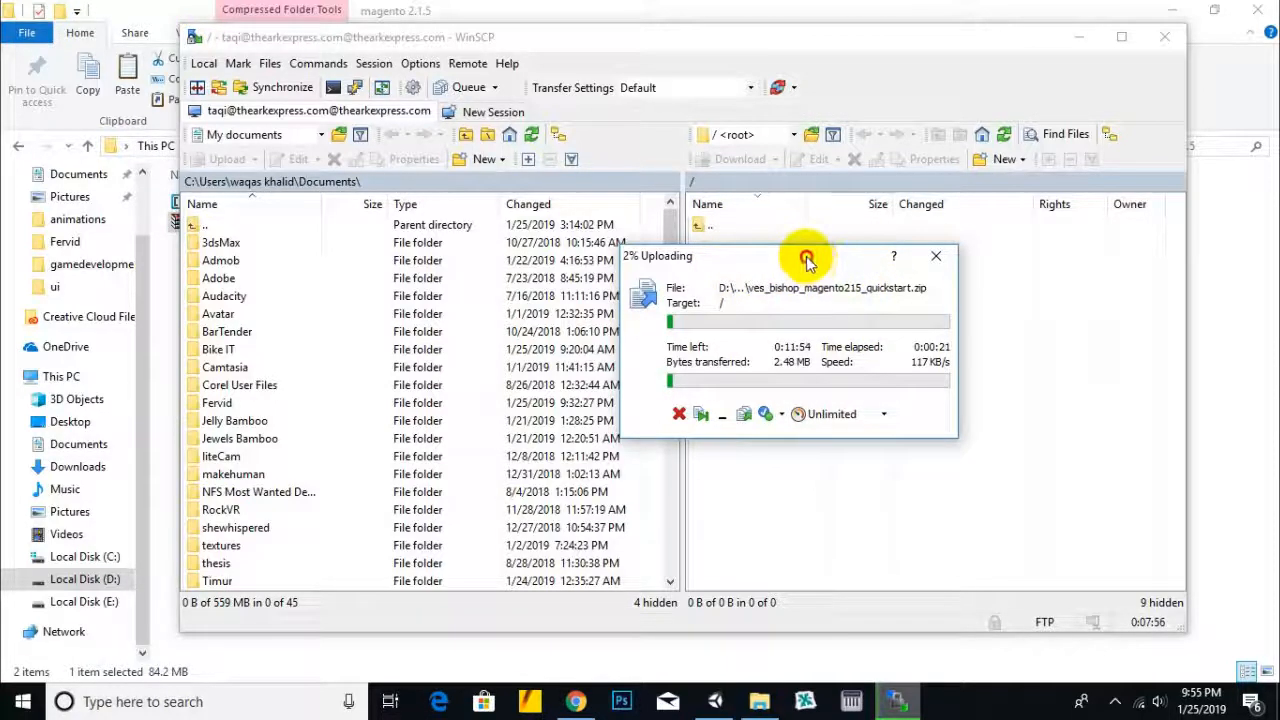
pyautogui.moveTo(806, 257); pyautogui.dragTo(826, 262)
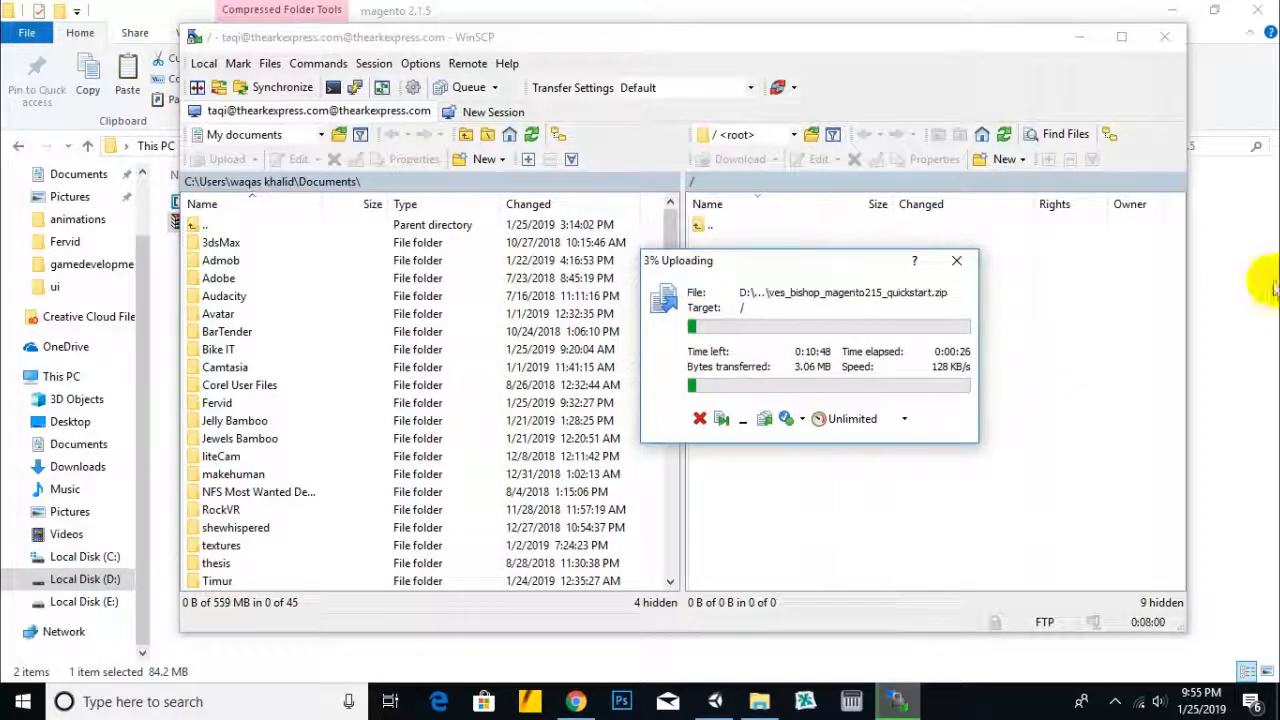
pyautogui.click(1235, 287)
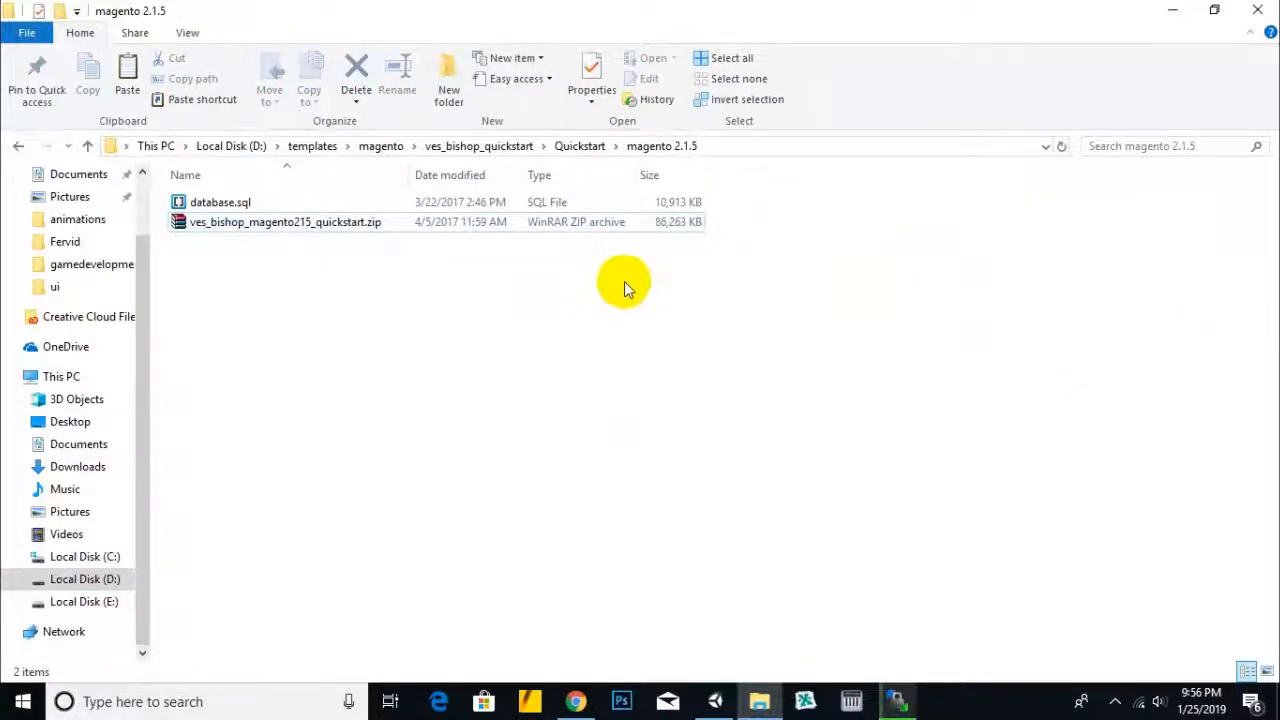
# - Switch to cPanel in the browser and go to the cPanel home page
pyautogui.click(548, 204)
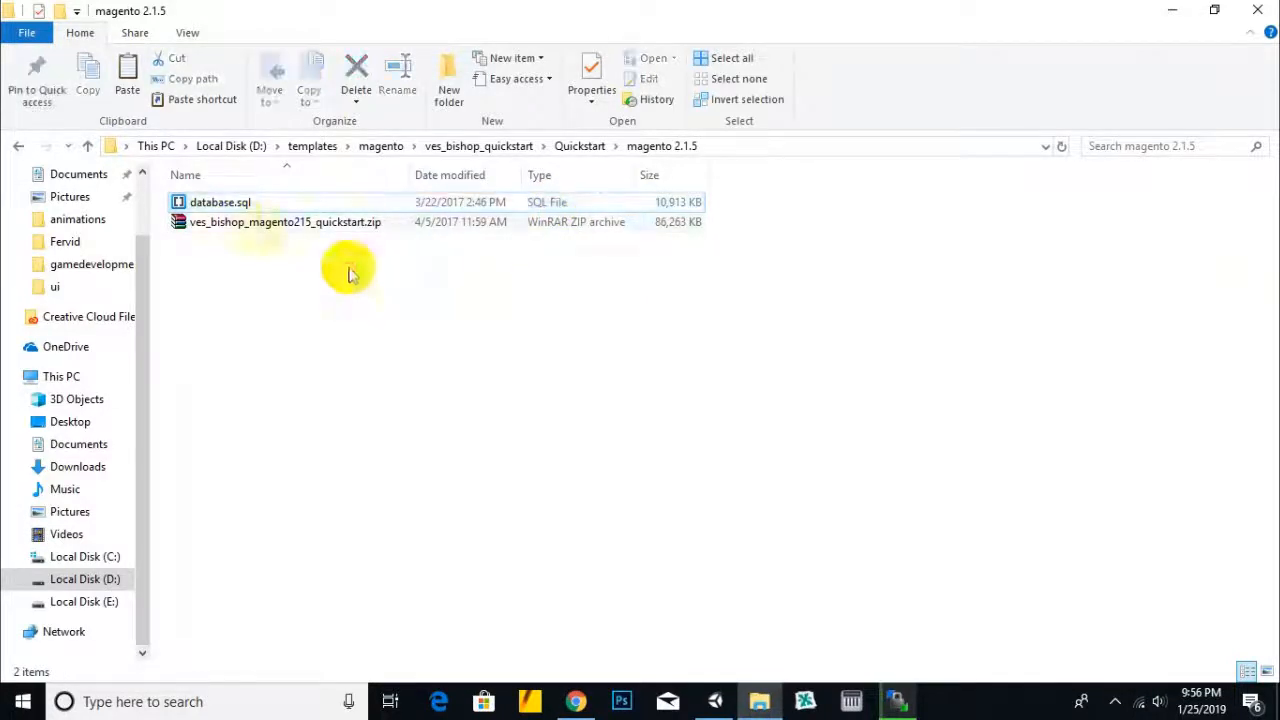
pyautogui.click(212, 202)
pyautogui.click(343, 333)
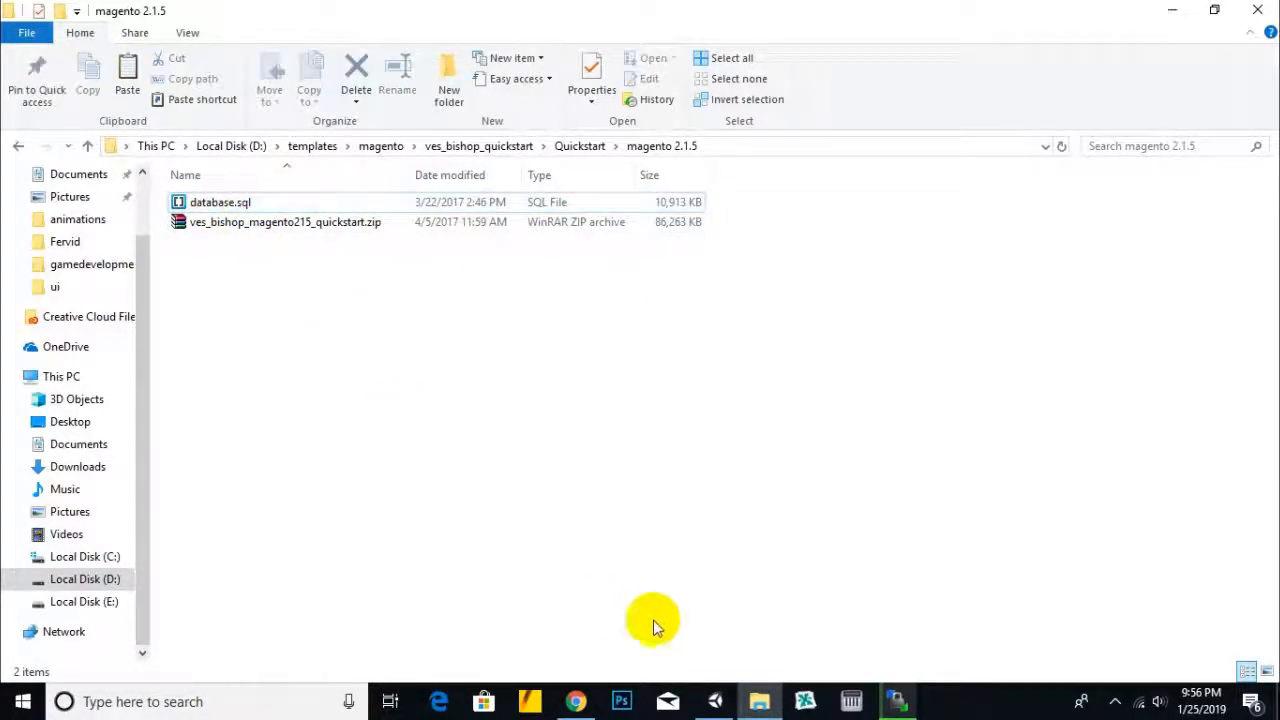
pyautogui.click(575, 701)
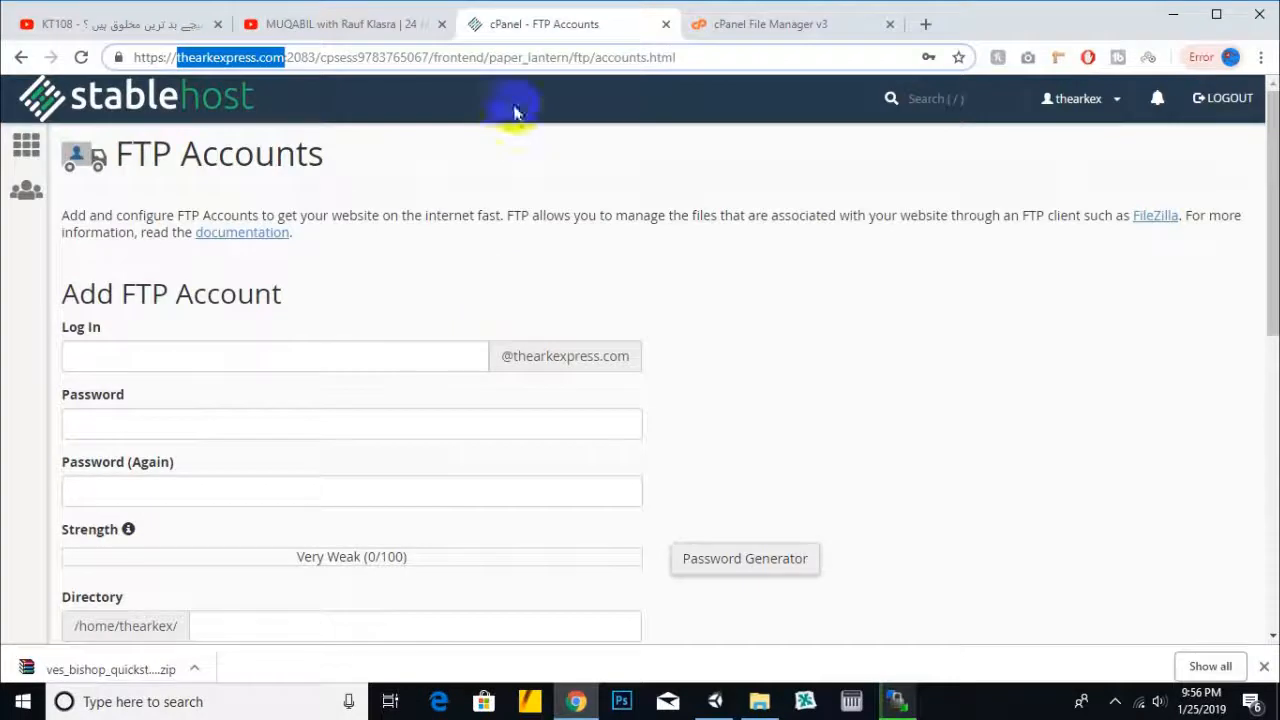
pyautogui.click(55, 118)
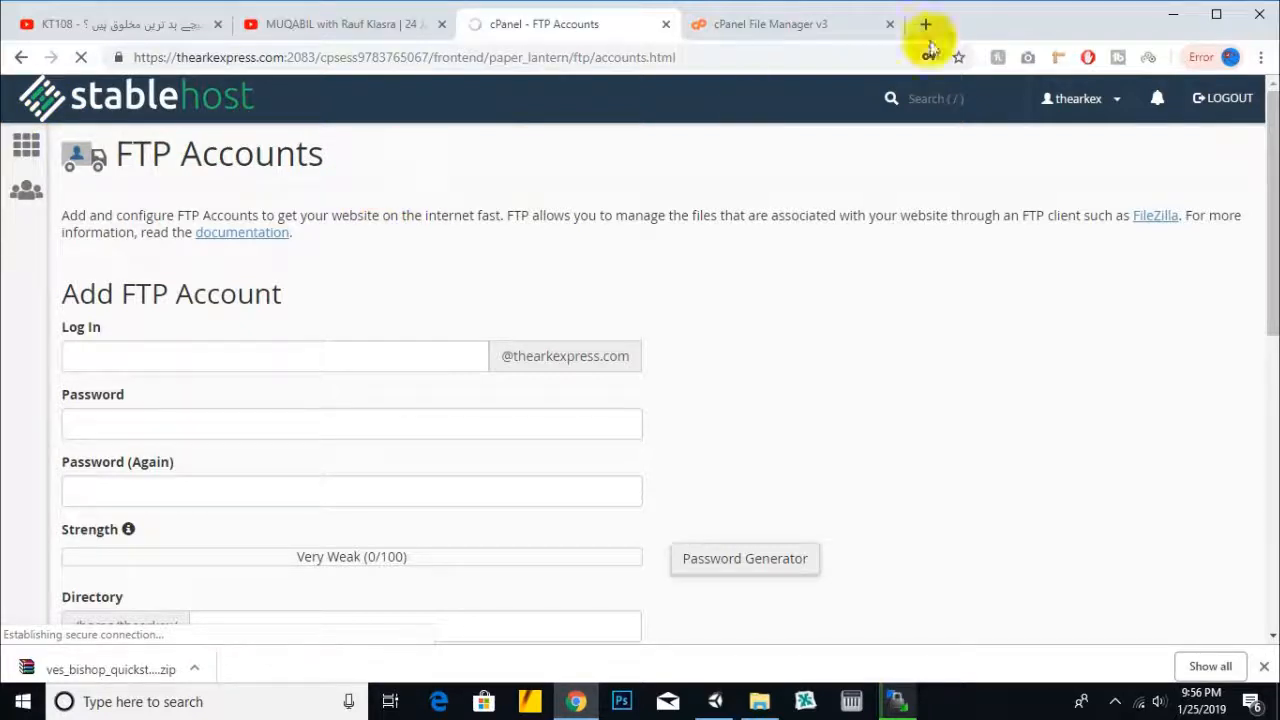
# - Scroll to the Databases section and open MySQL Databases
pyautogui.click(797, 40)
pyautogui.click(583, 24)
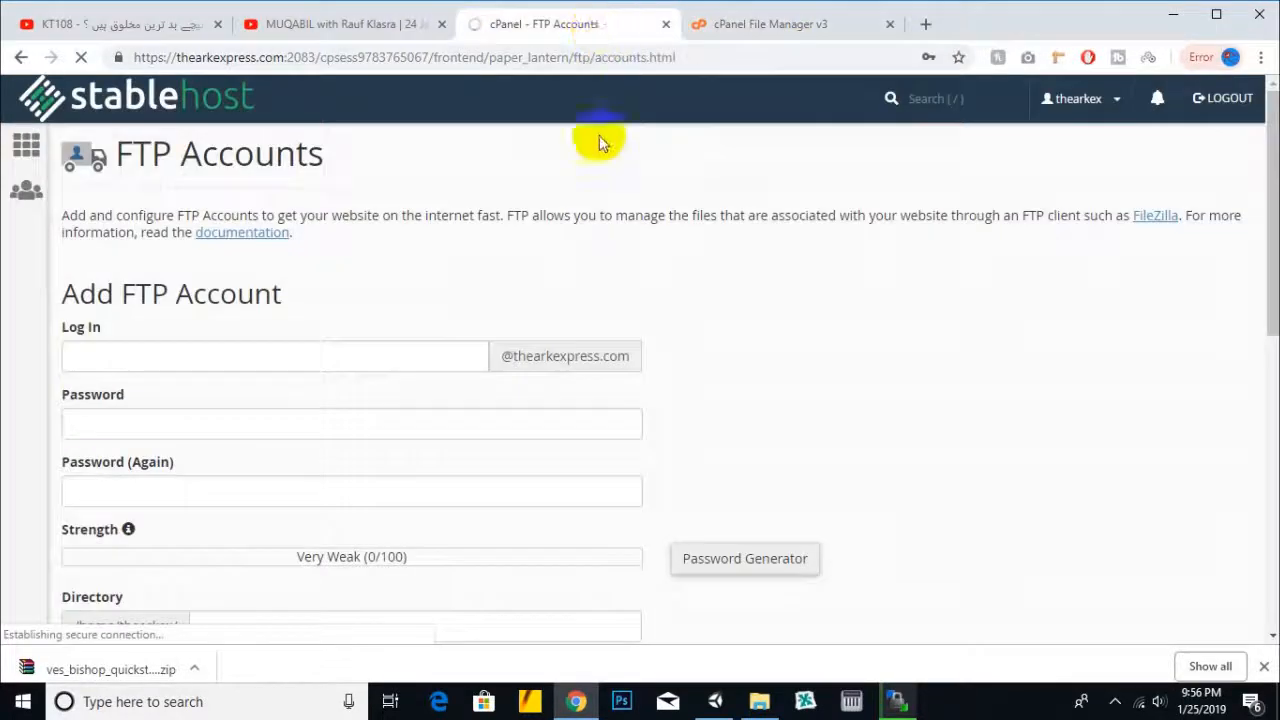
pyautogui.click(1114, 702)
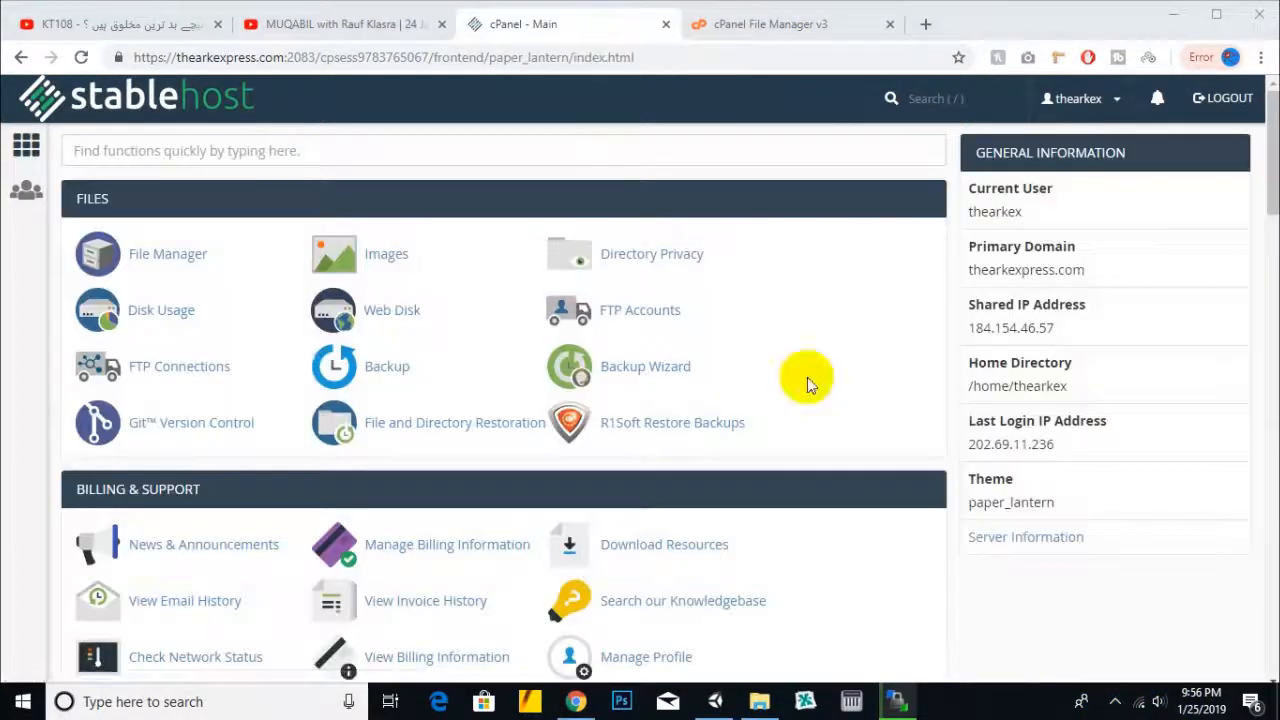
pyautogui.scroll(-5, 807, 376)
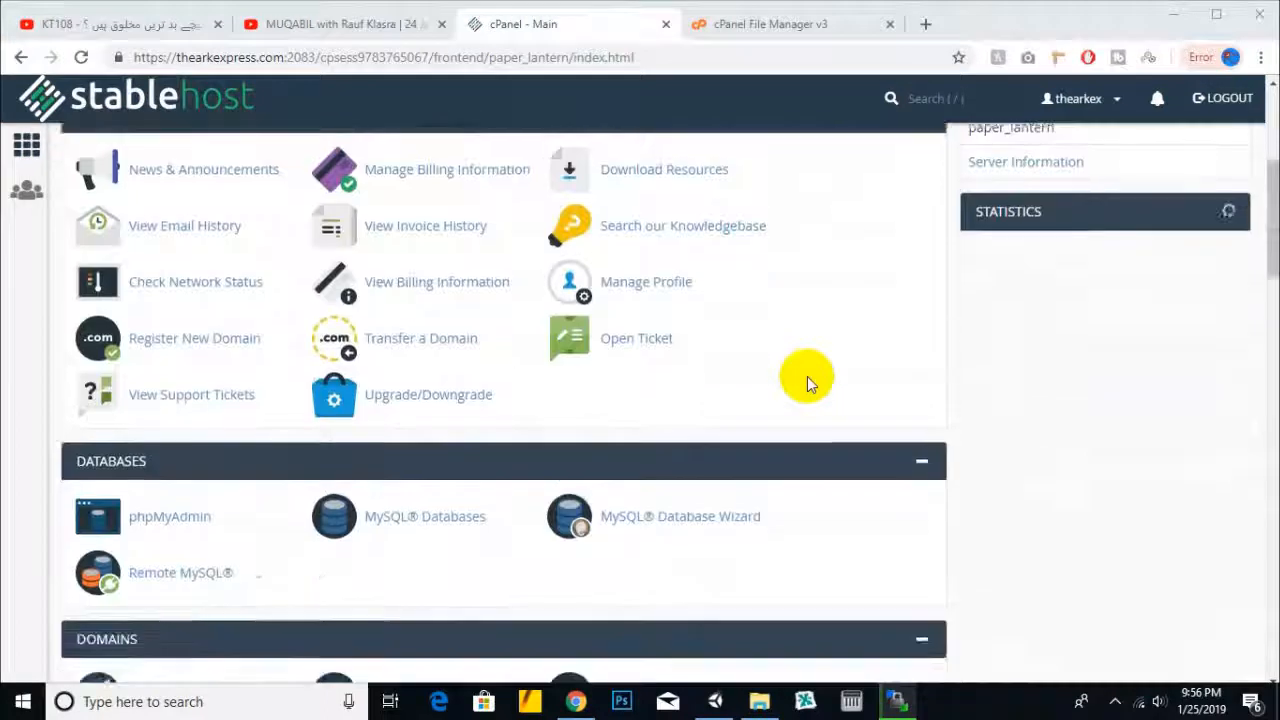
pyautogui.click(461, 343)
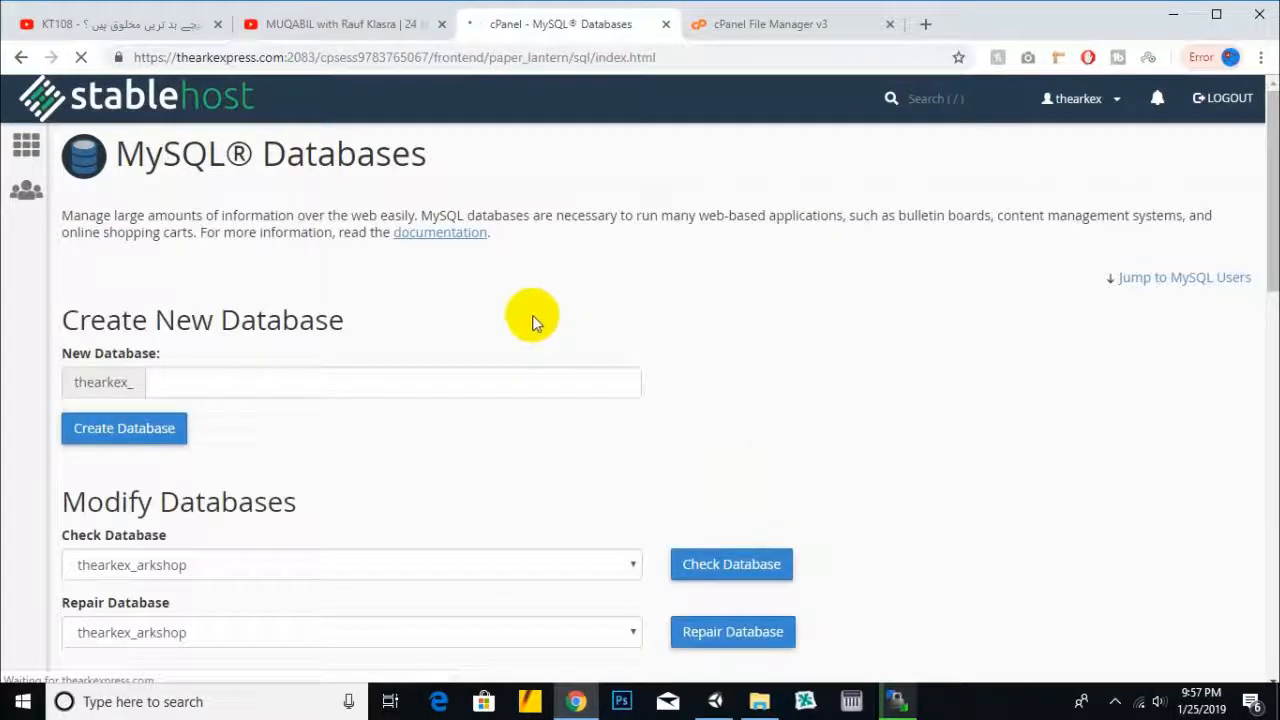
# - Create the MySQL database databasenew, added as thearkex_databasenew, and go back
pyautogui.scroll(-8, 400, 374)
pyautogui.scroll(2, 400, 374)
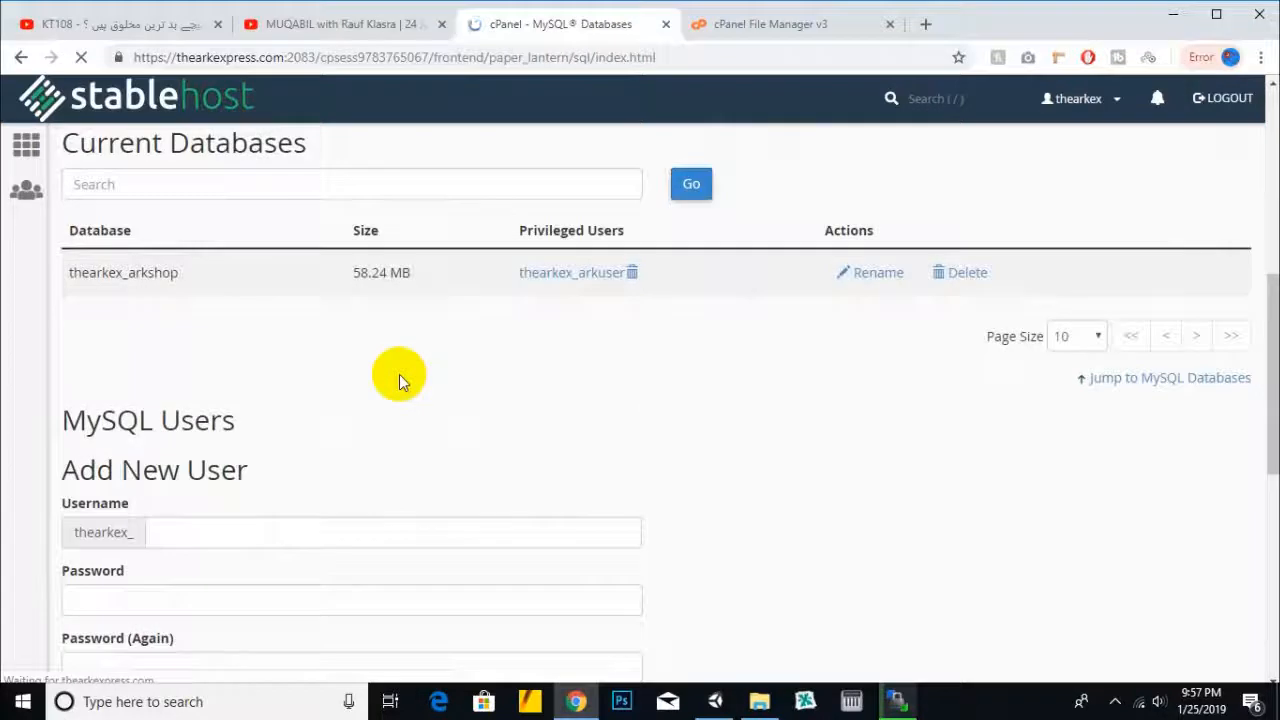
pyautogui.moveTo(178, 272); pyautogui.dragTo(63, 277)
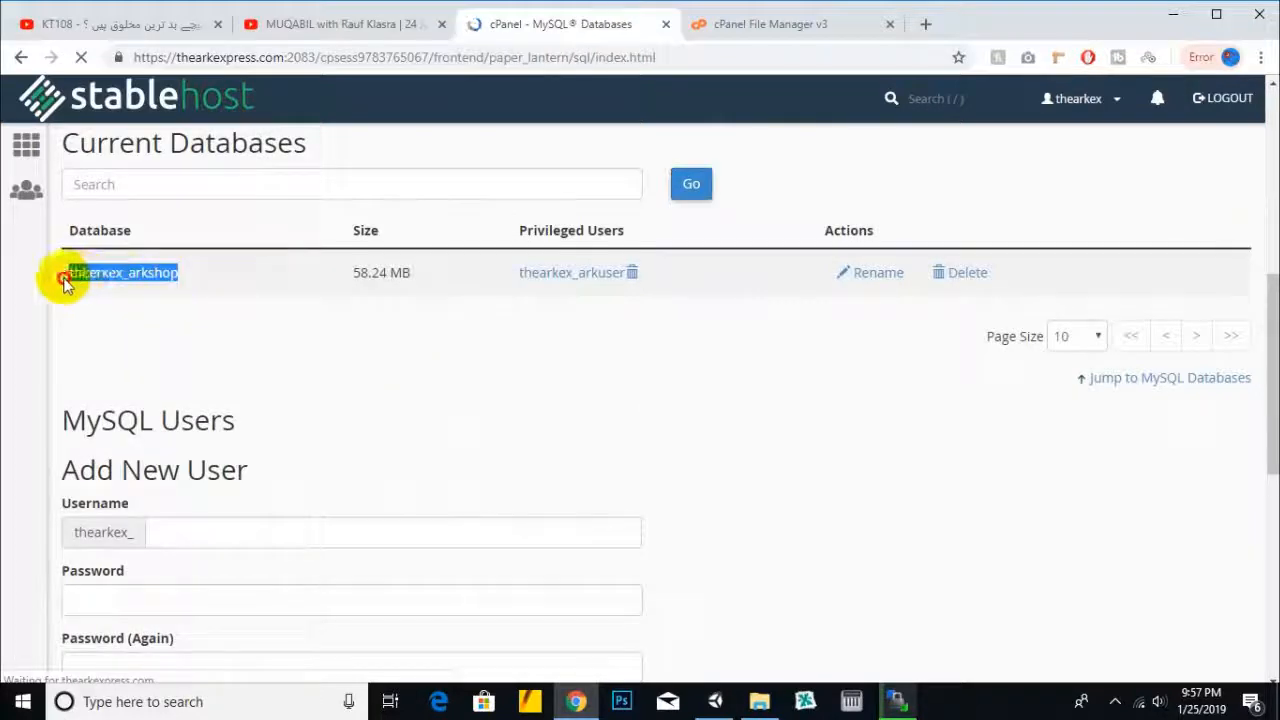
pyautogui.click(365, 363)
pyautogui.moveTo(337, 281); pyautogui.dragTo(425, 279)
pyautogui.click(445, 365)
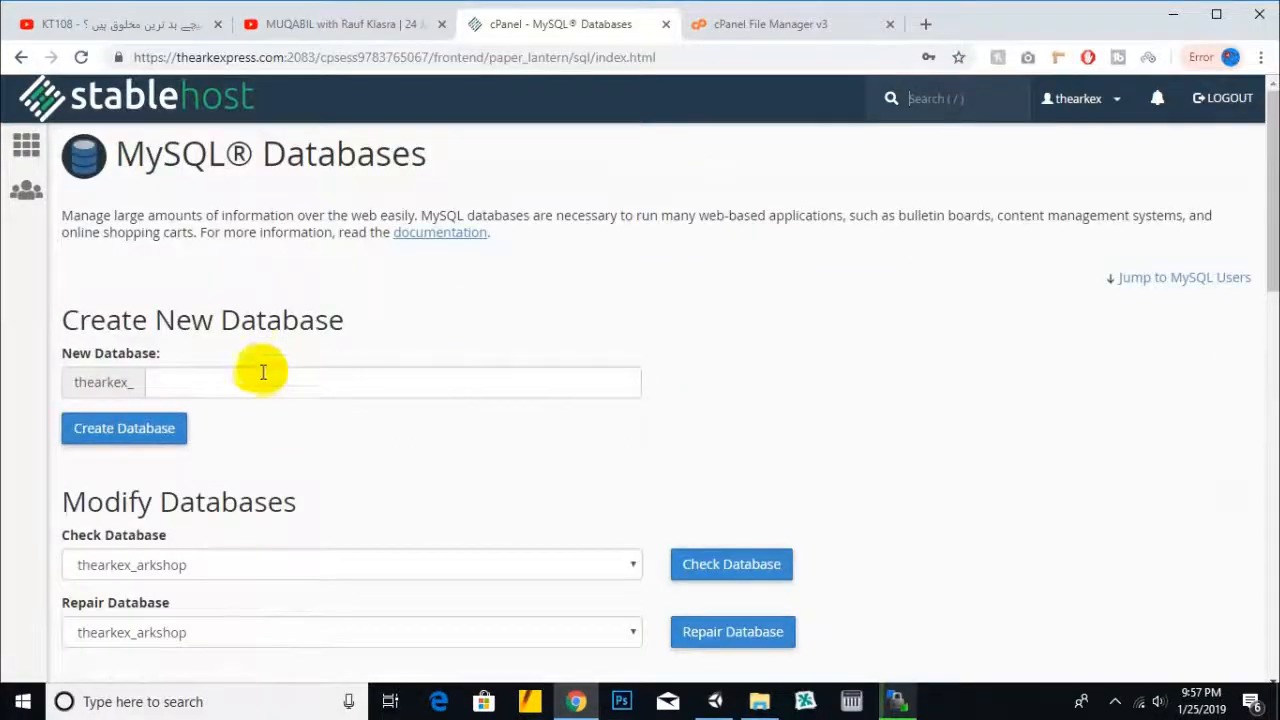
pyautogui.click(260, 383)
pyautogui.write('databasenew')
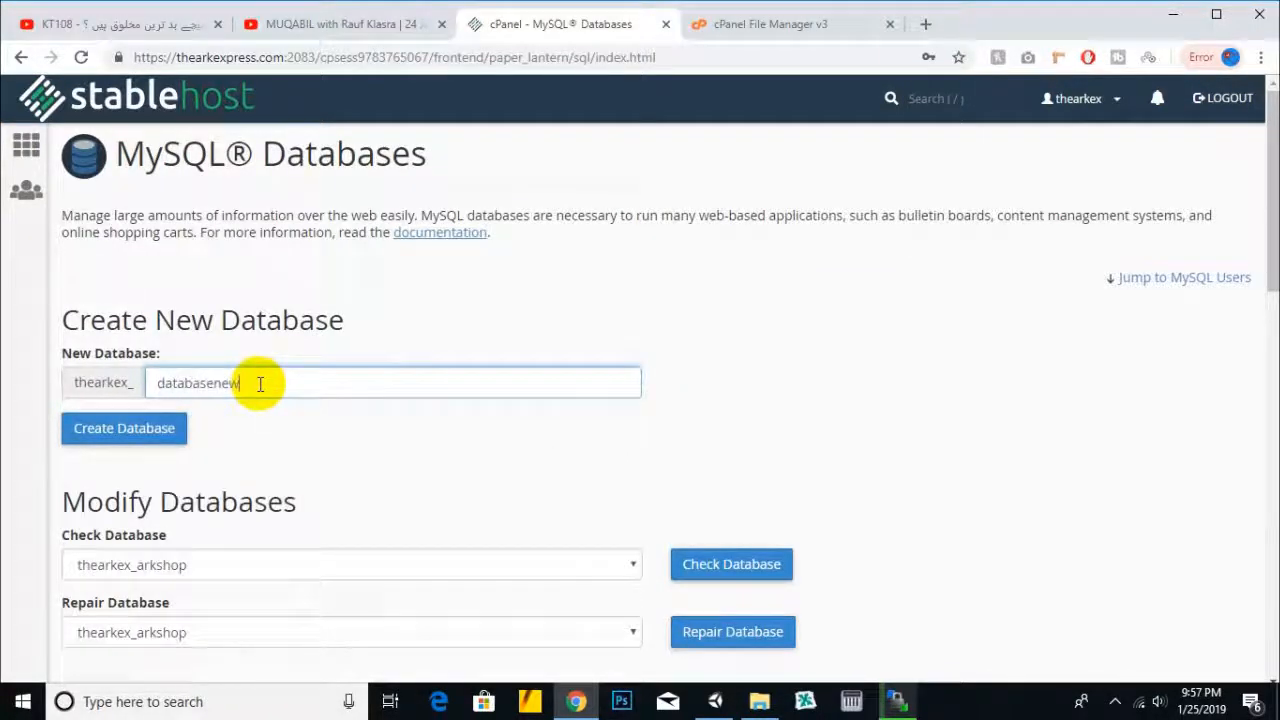
pyautogui.click(158, 435)
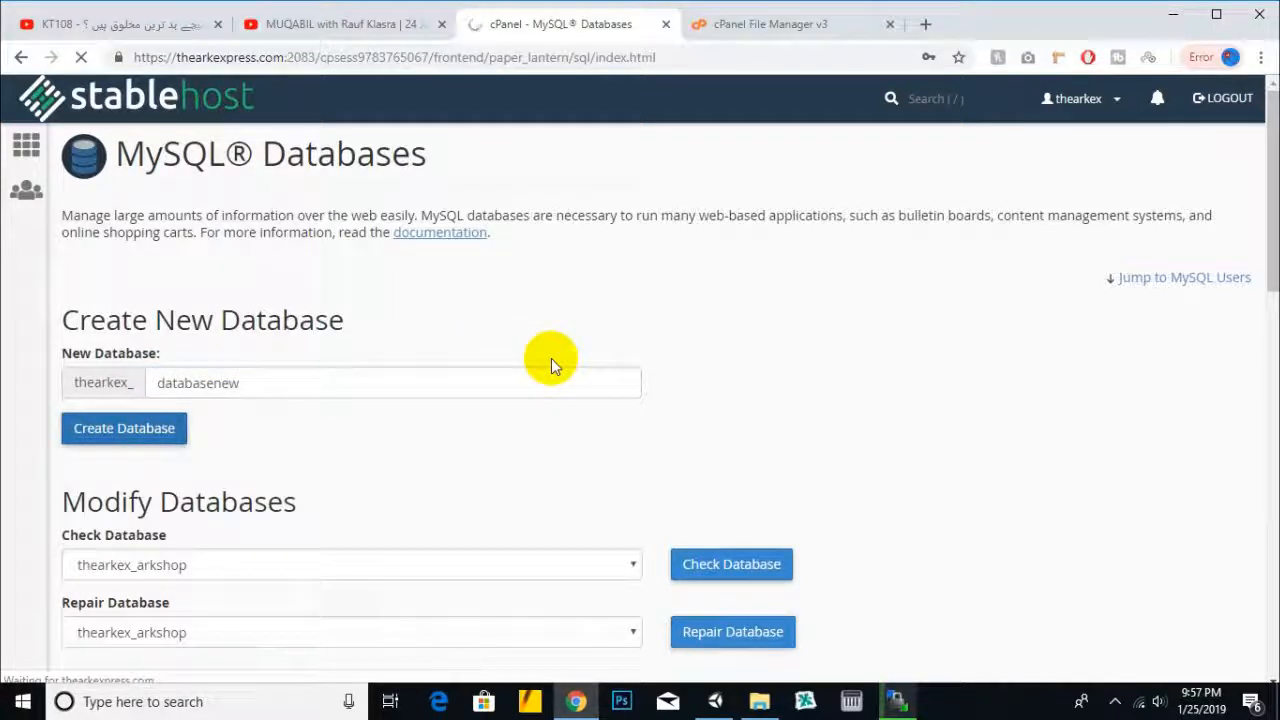
pyautogui.scroll(-4, 545, 345)
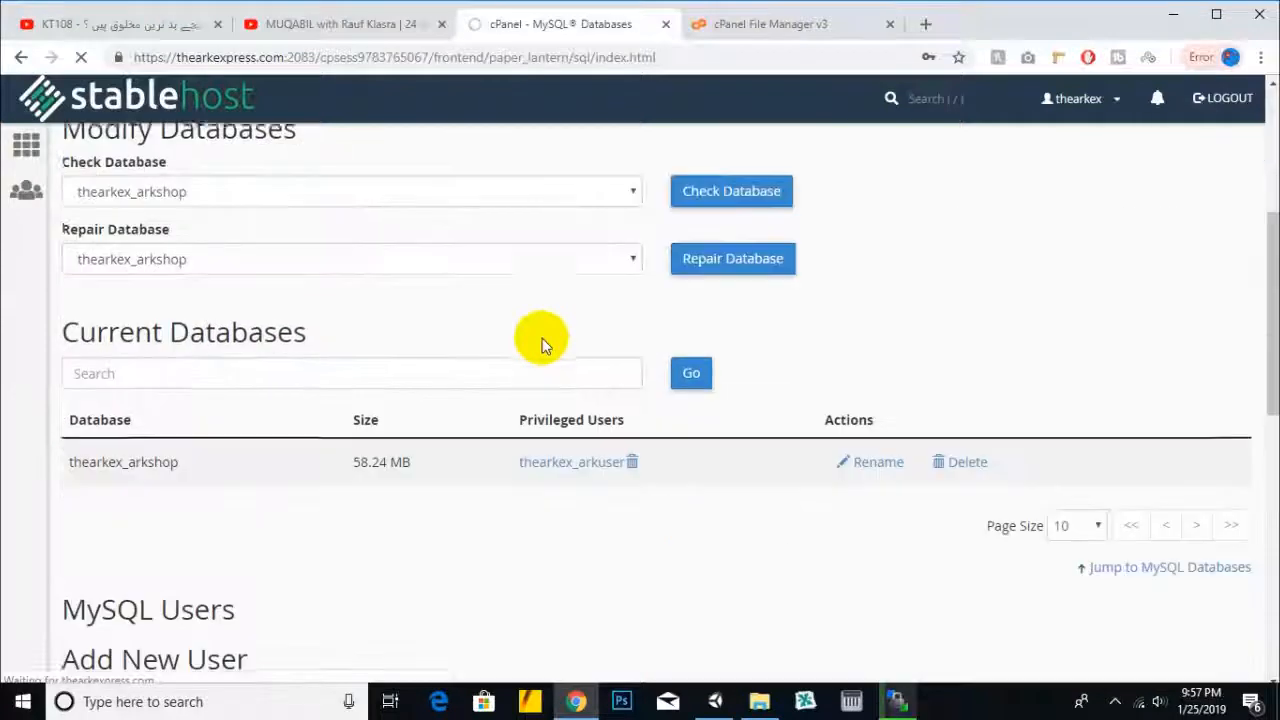
pyautogui.scroll(-1, 541, 336)
pyautogui.scroll(-6, 541, 335)
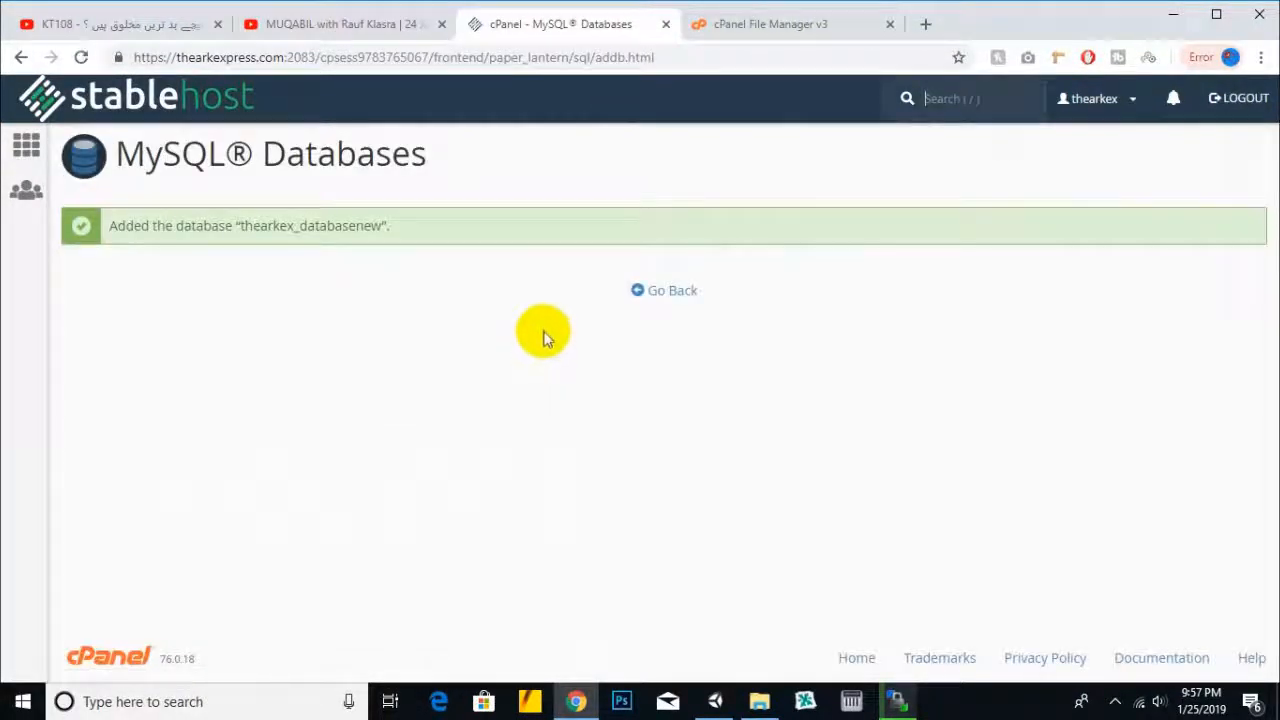
pyautogui.click(676, 293)
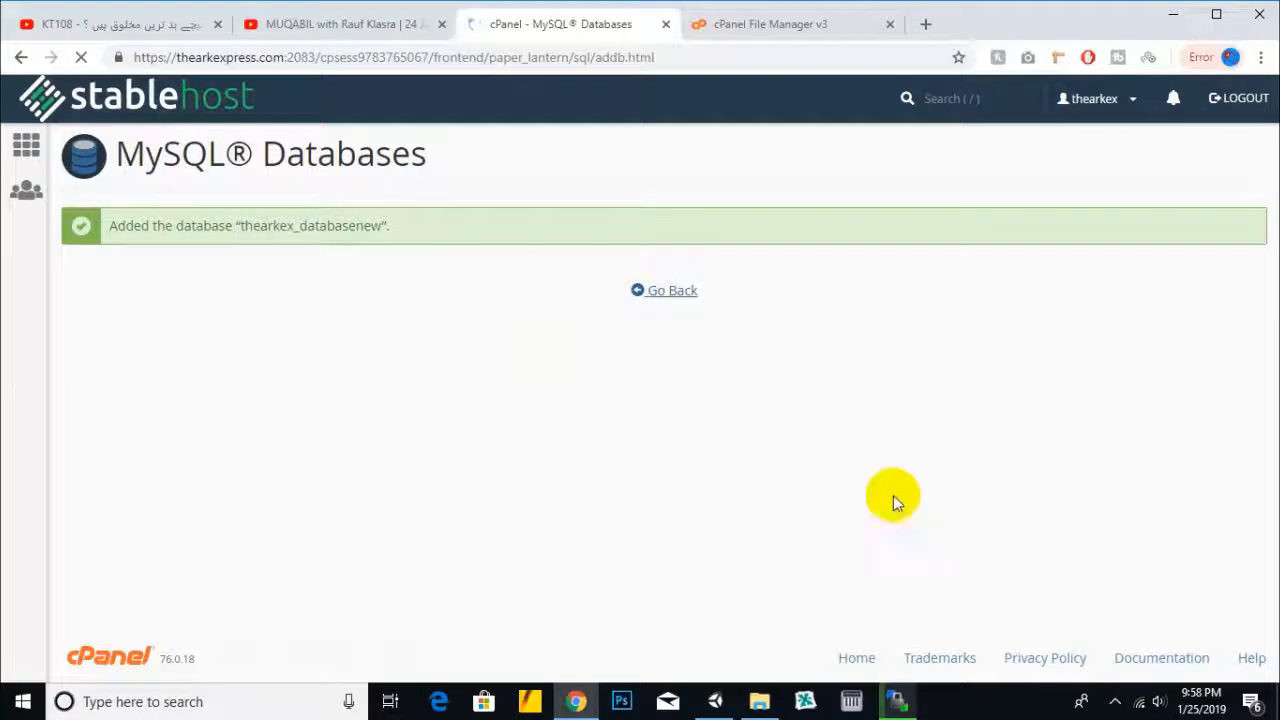
# - Look over the existing database user names on the MySQL Databases page
pyautogui.click(1115, 701)
pyautogui.moveTo(168, 581); pyautogui.dragTo(63, 583)
pyautogui.click(157, 611)
pyautogui.moveTo(192, 580); pyautogui.dragTo(98, 590)
pyautogui.click(594, 468)
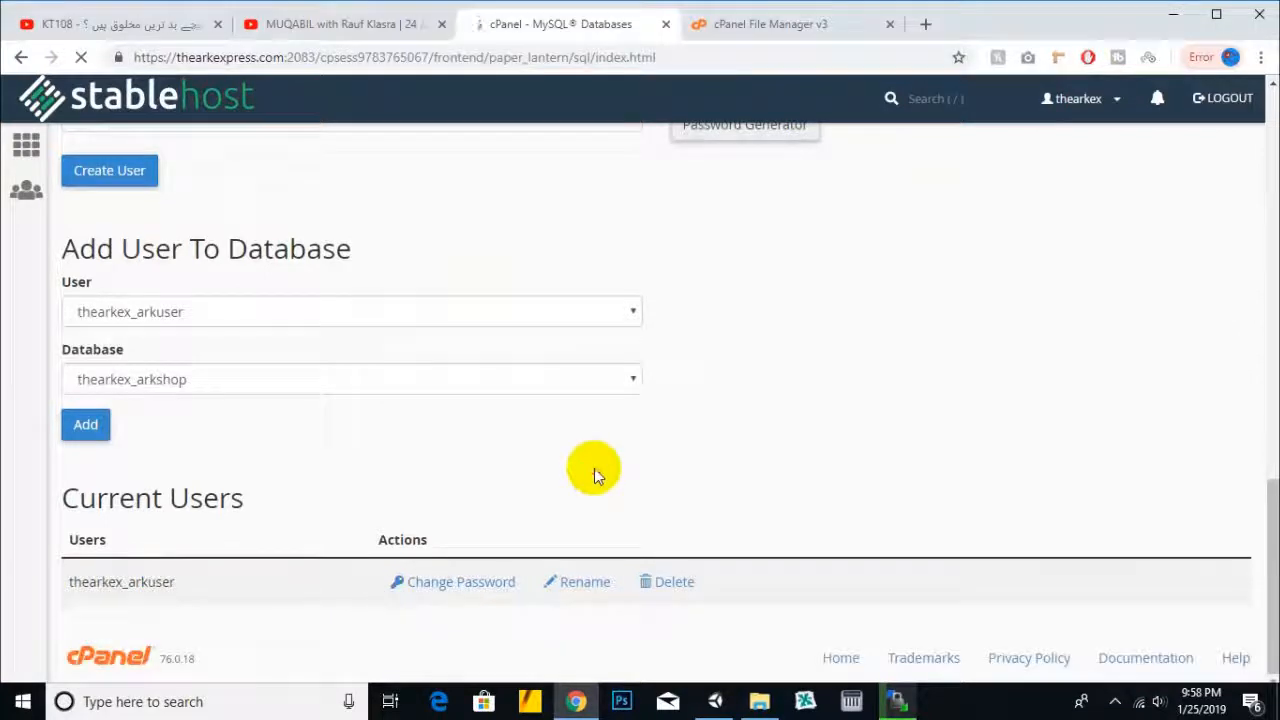
pyautogui.scroll(4, 546, 503)
# - Create MySQL user taqi with a password entered twice, then go back
pyautogui.click(258, 300)
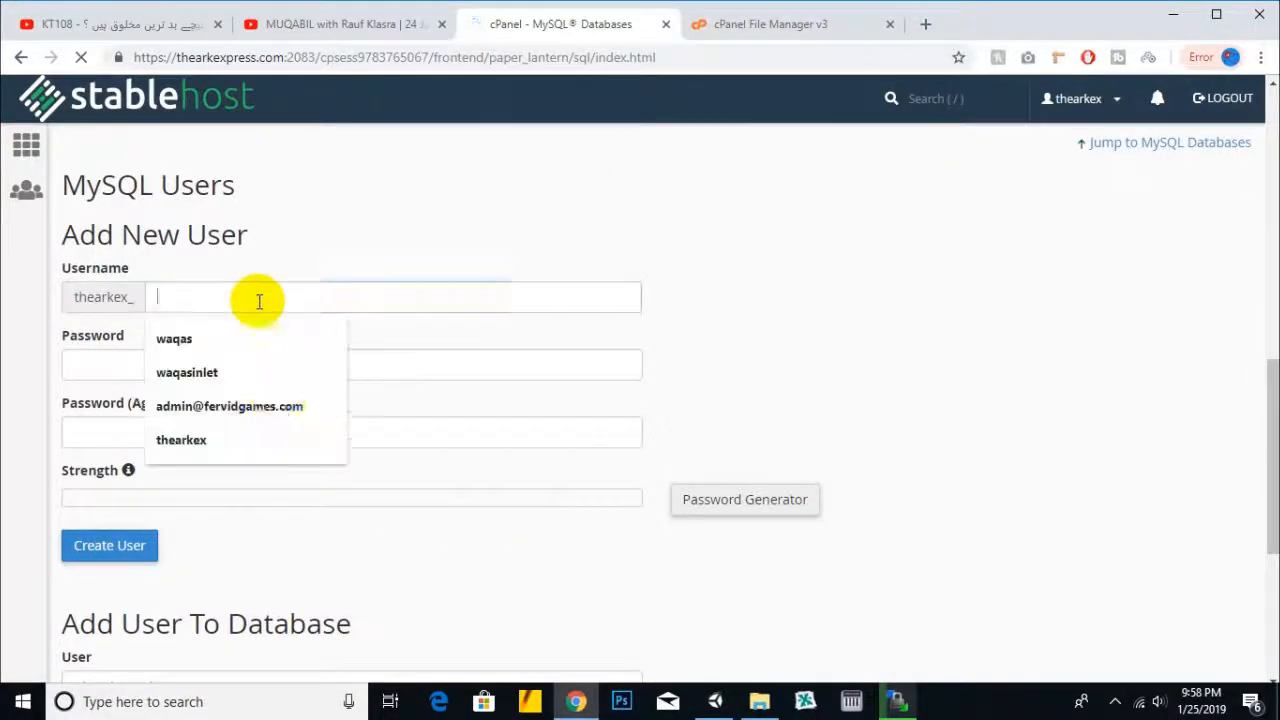
pyautogui.click(280, 407)
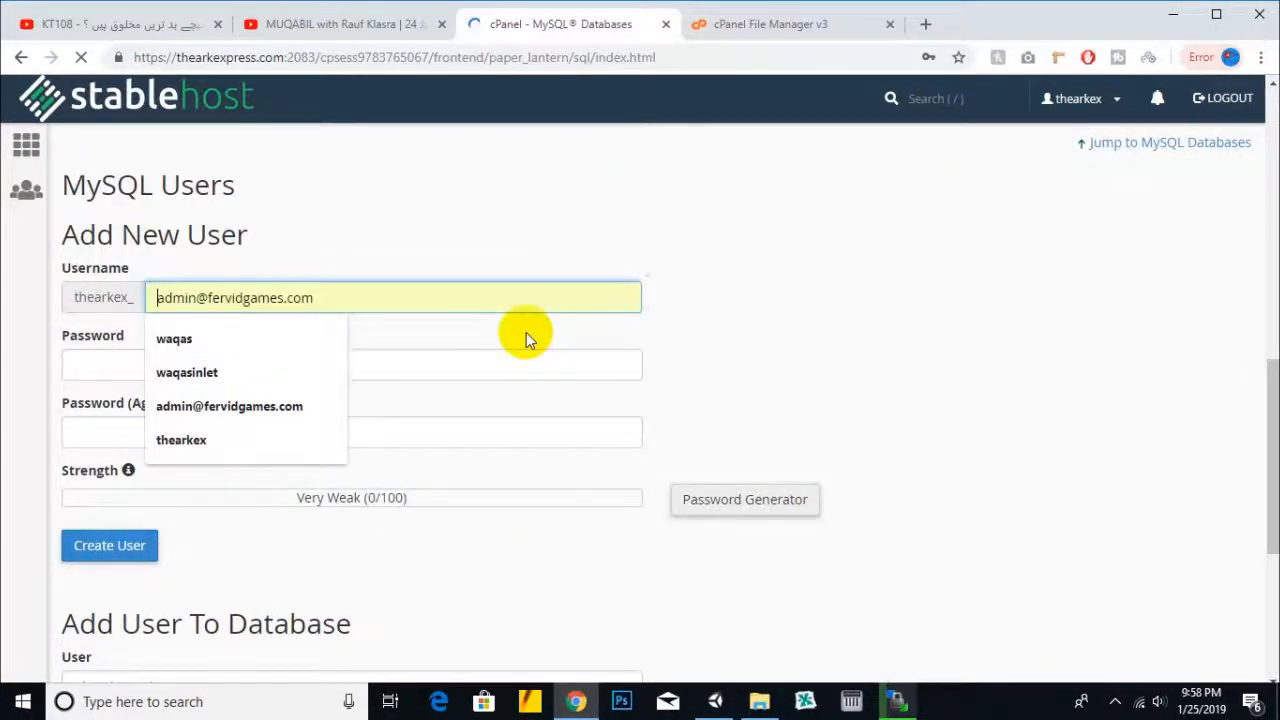
pyautogui.hotkey('ctrl', 'a')
pyautogui.press('BackSpace')
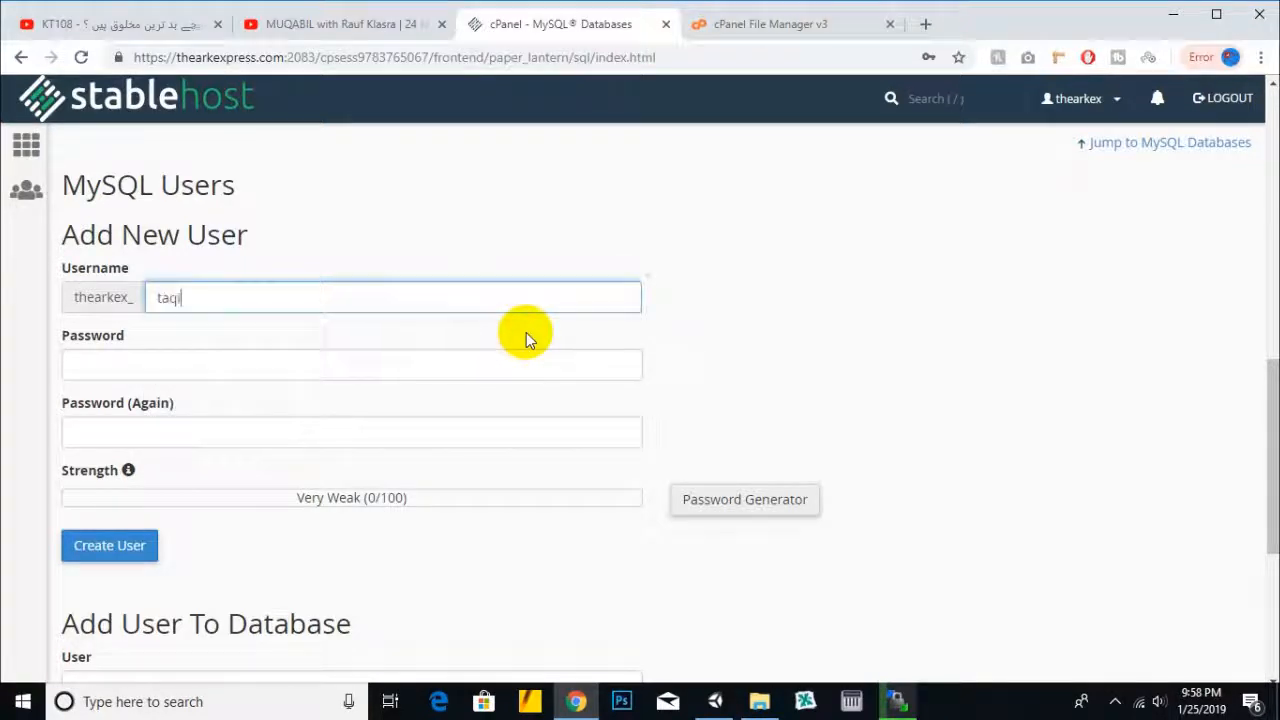
pyautogui.press('Tab')
pyautogui.press('Tab')
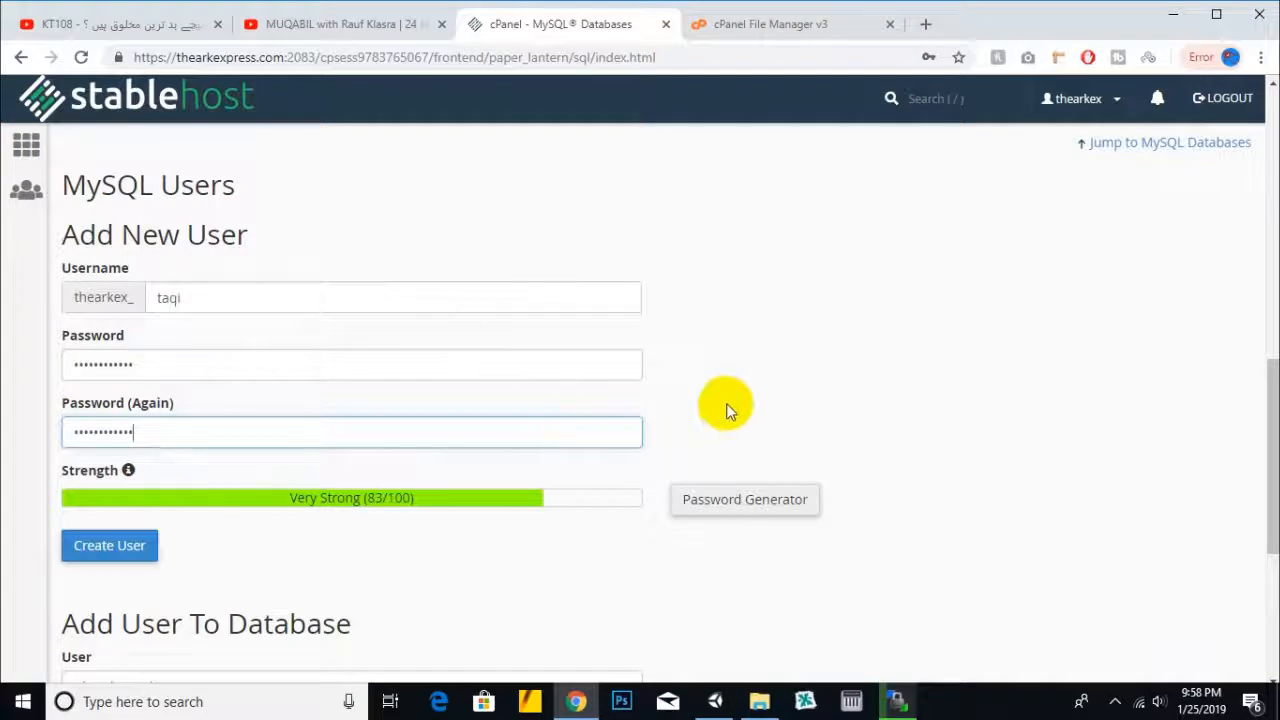
pyautogui.click(143, 562)
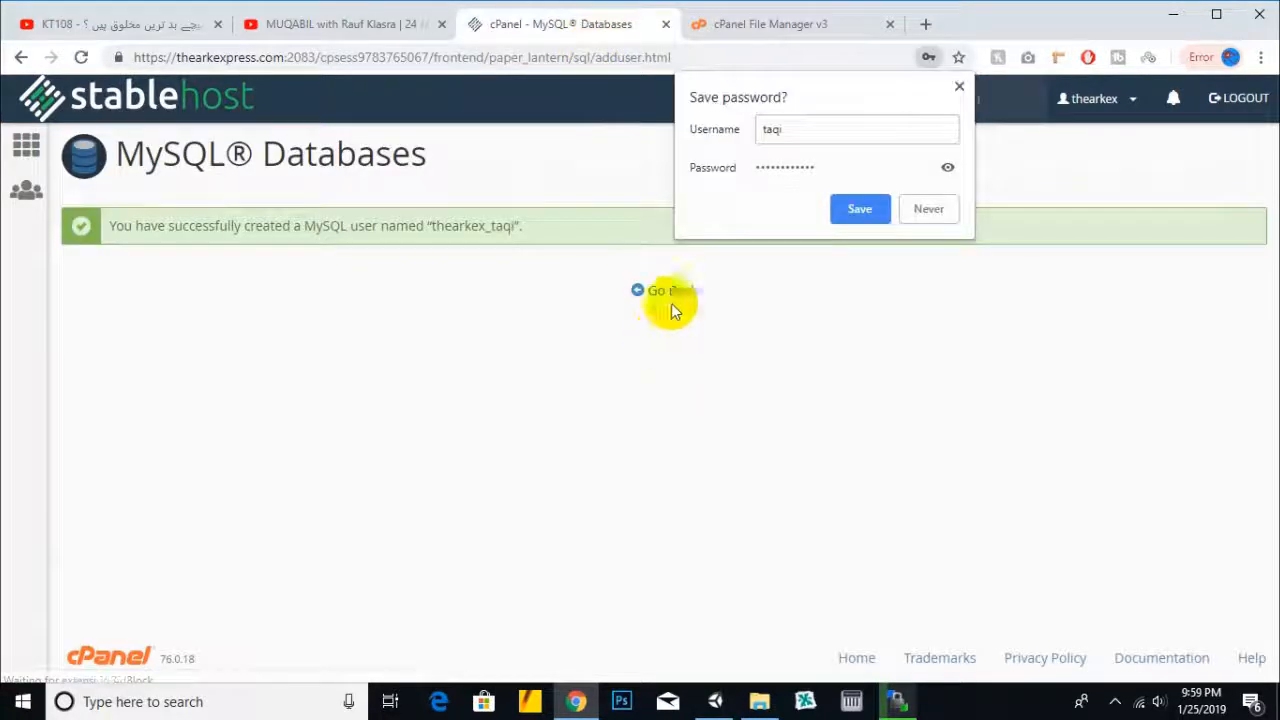
pyautogui.click(676, 292)
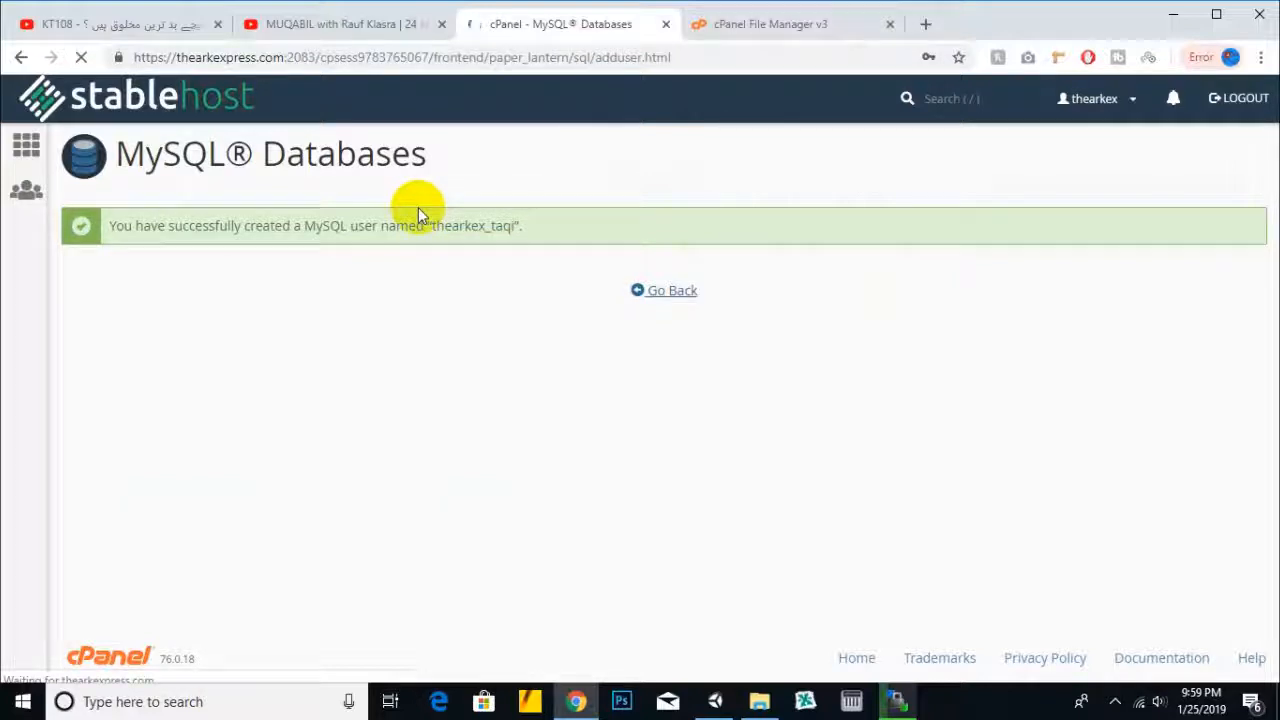
# - Add user thearkex_taqi to database thearkex_databasenew to reach its privileges page
pyautogui.click(1115, 701)
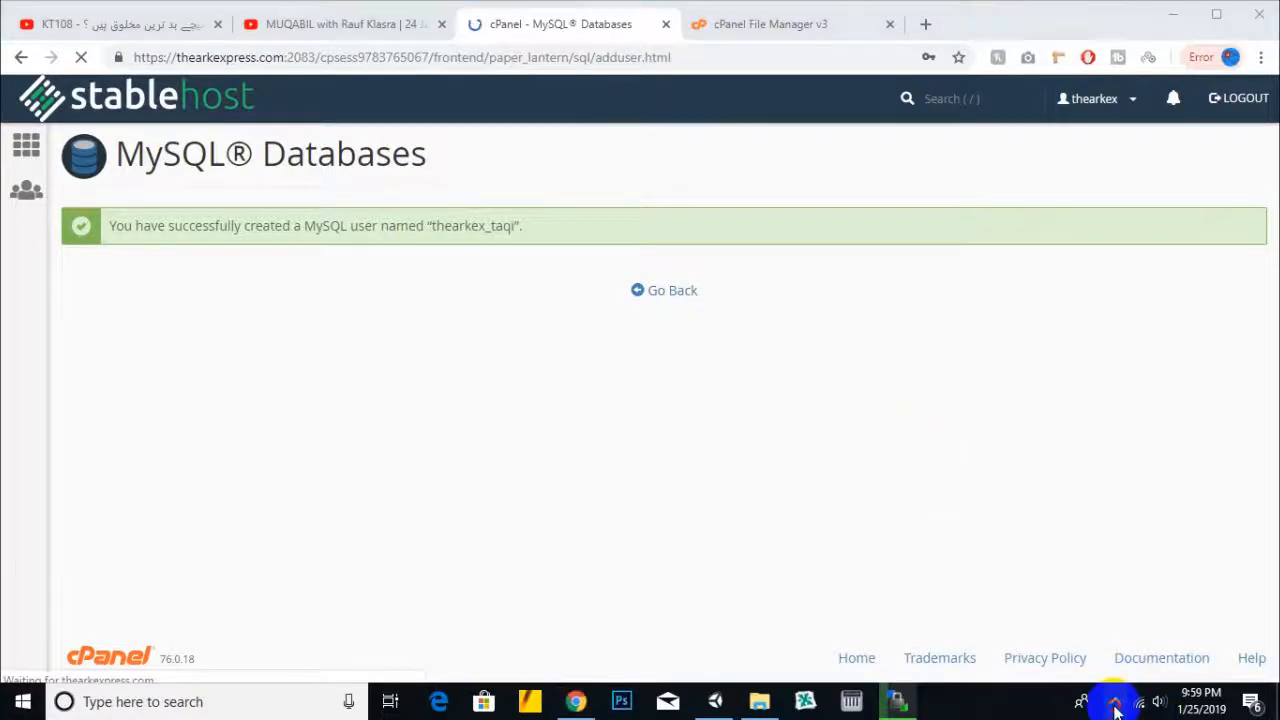
pyautogui.click(672, 290)
pyautogui.scroll(-10, 723, 320)
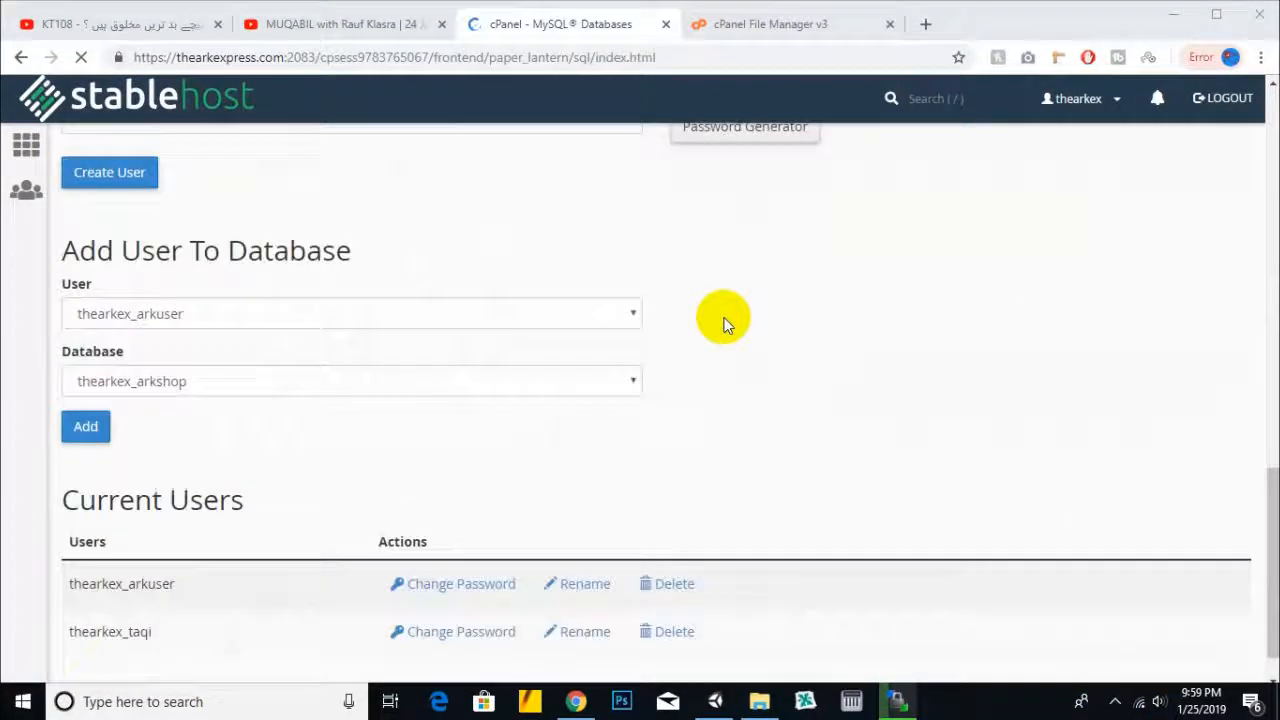
pyautogui.click(251, 317)
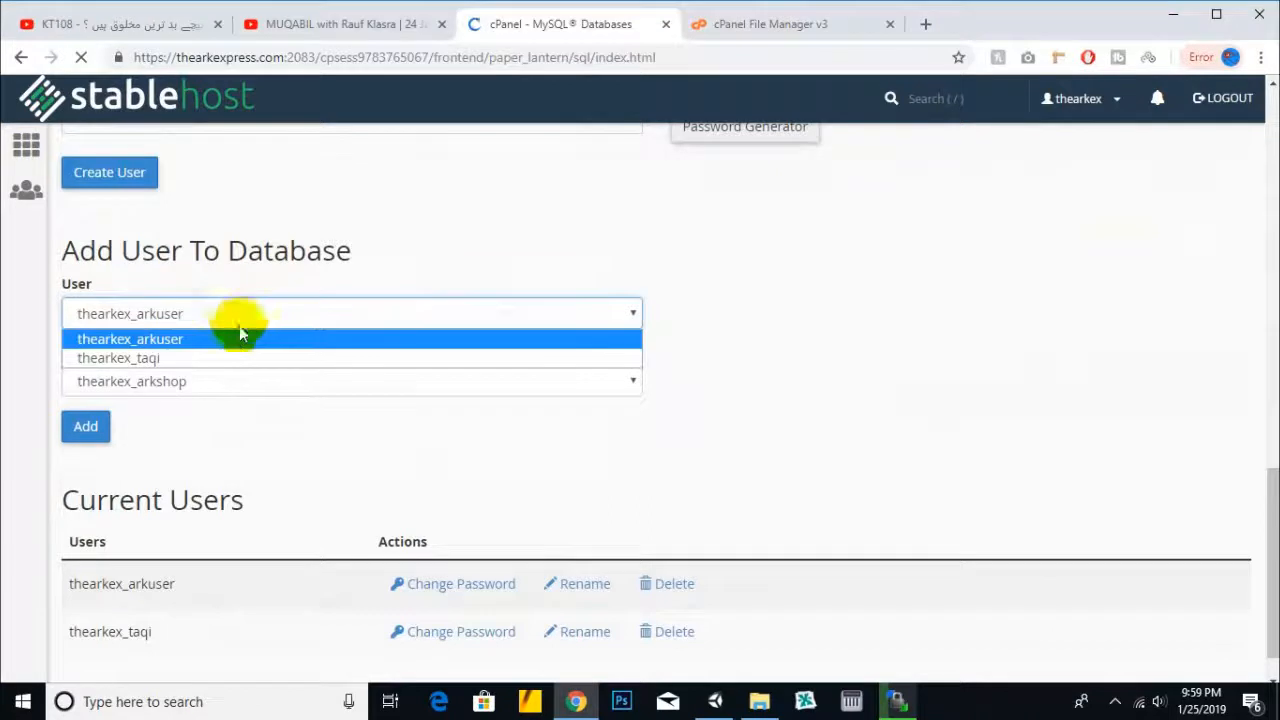
pyautogui.click(196, 358)
pyautogui.click(206, 380)
pyautogui.click(197, 420)
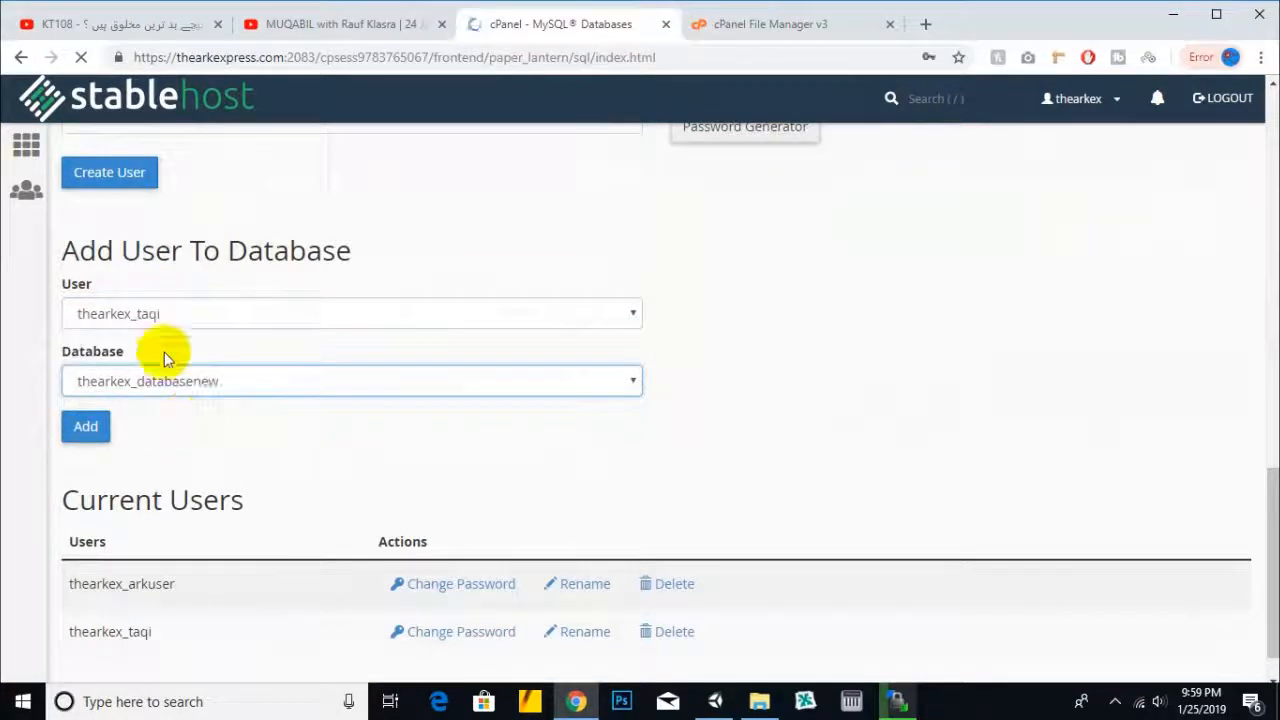
pyautogui.click(88, 436)
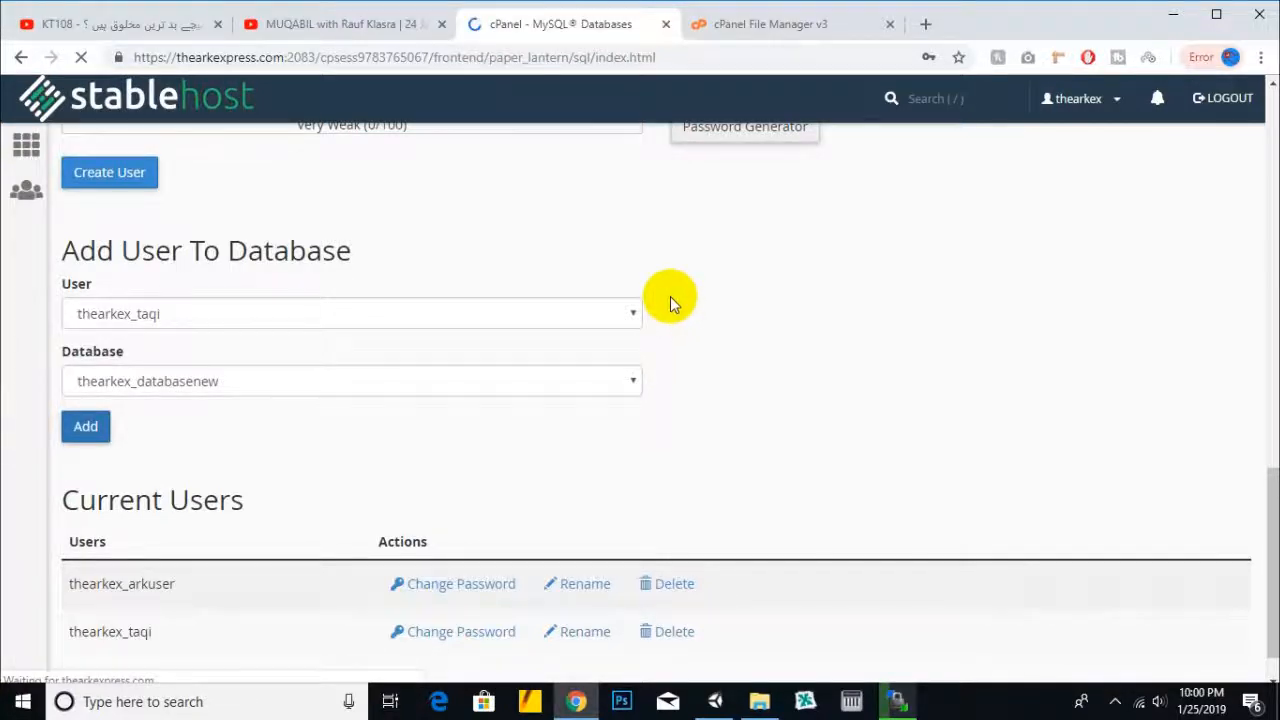
pyautogui.scroll(-1, 670, 296)
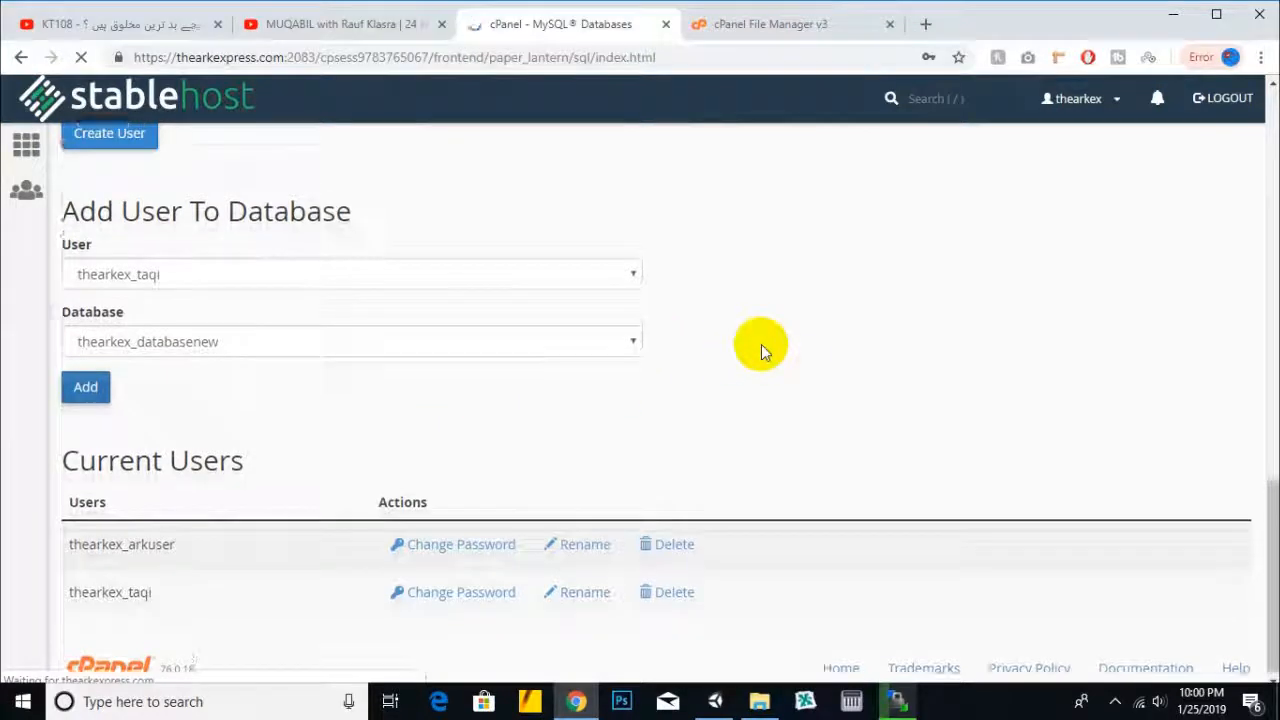
pyautogui.scroll(5, 761, 344)
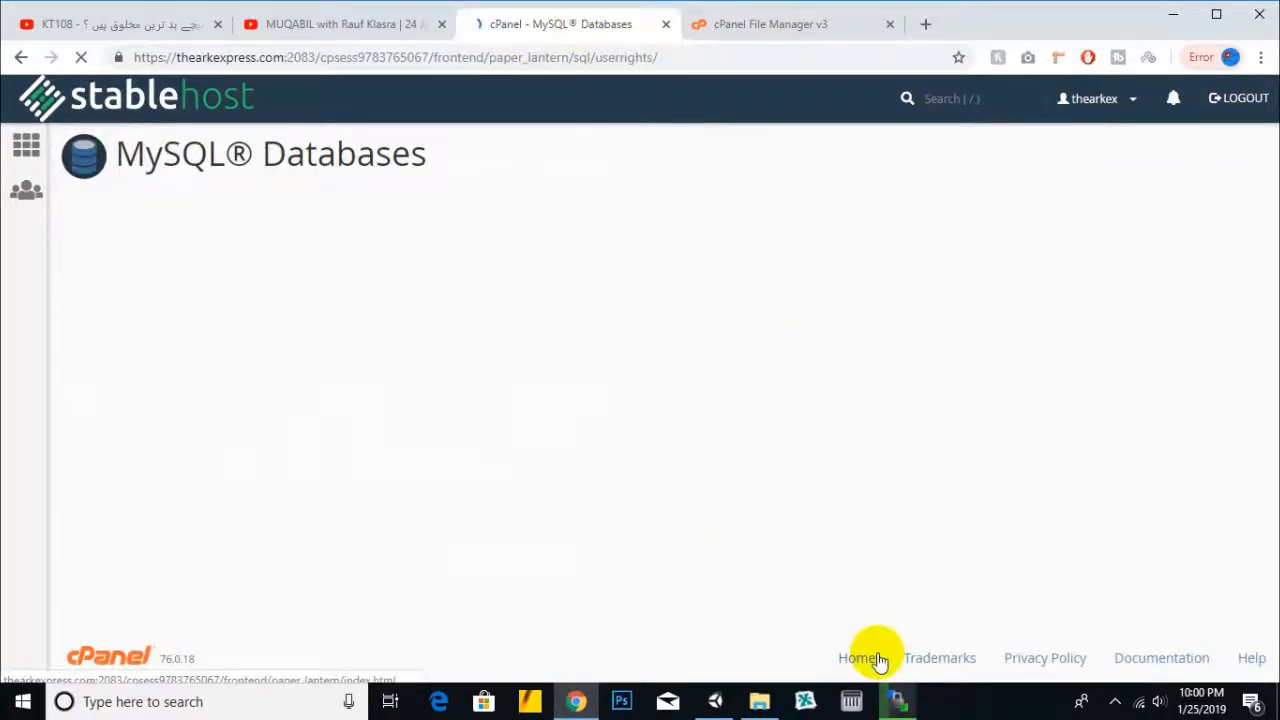
# - Check the WinSCP zip upload, then grant thearkex_taqi ALL PRIVILEGES on thearkex_databasenew and save
pyautogui.moveTo(897, 700)
pyautogui.click(929, 609)
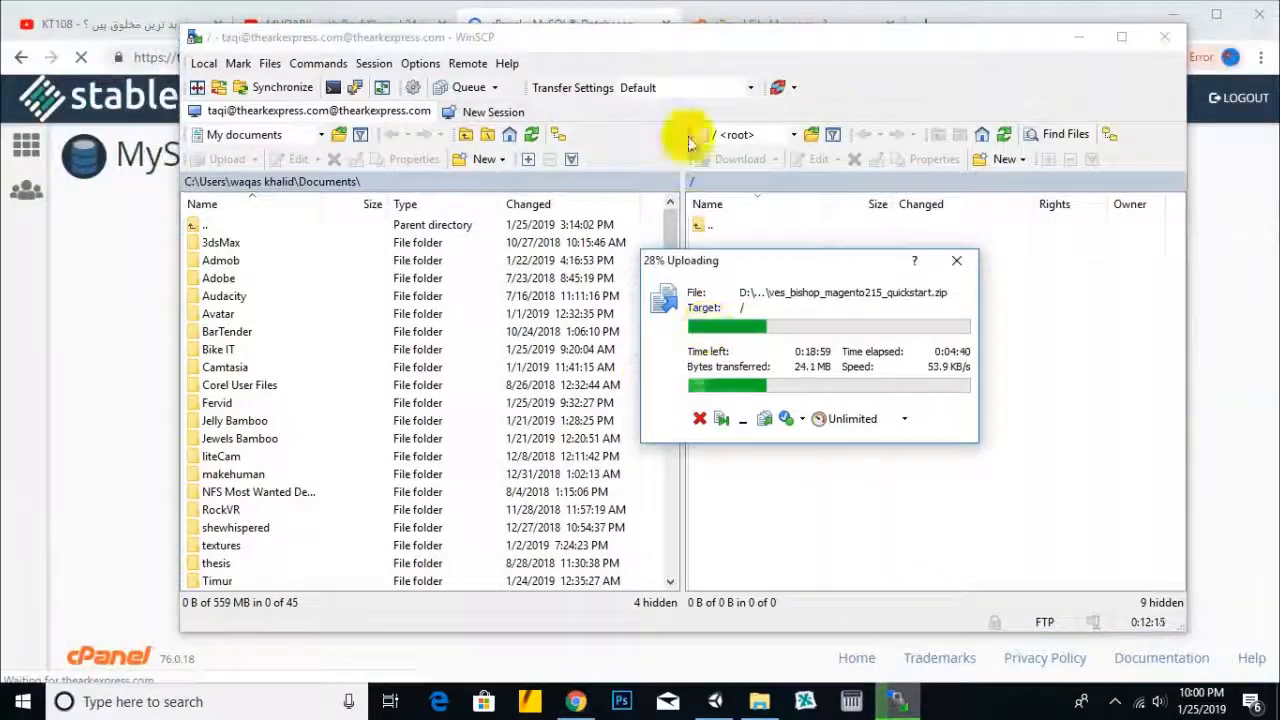
pyautogui.click(594, 18)
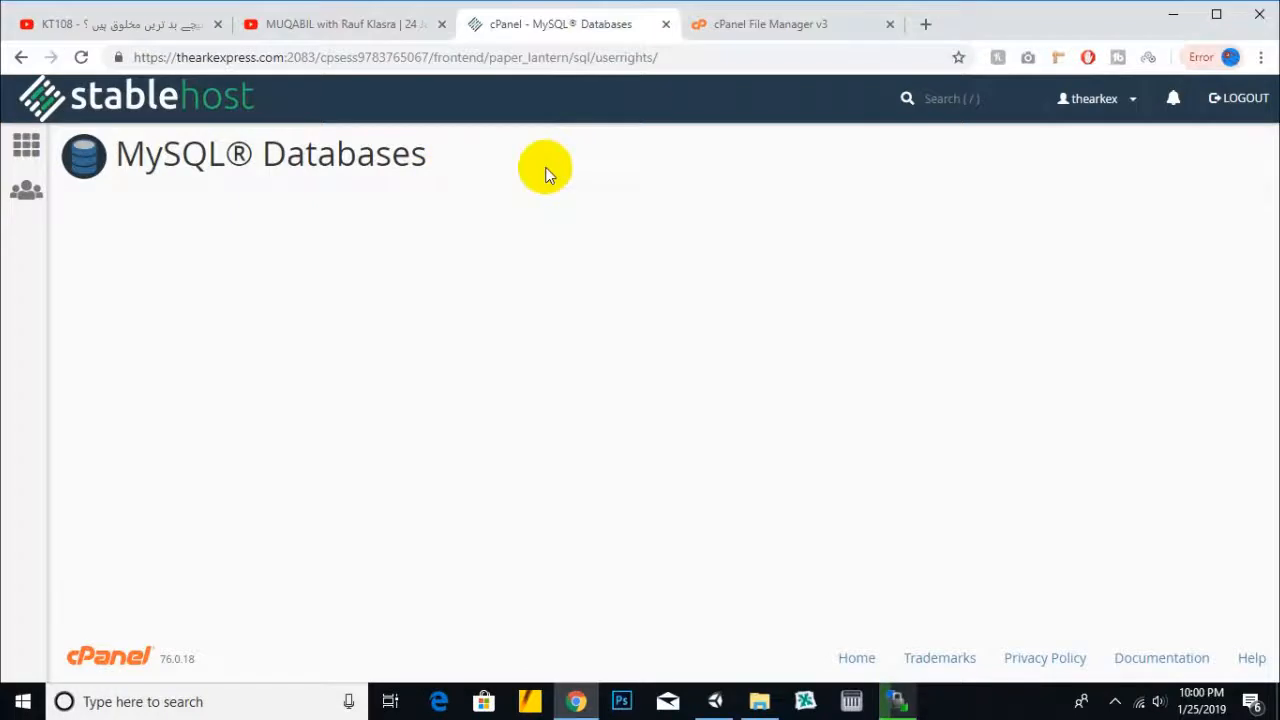
pyautogui.click(170, 330)
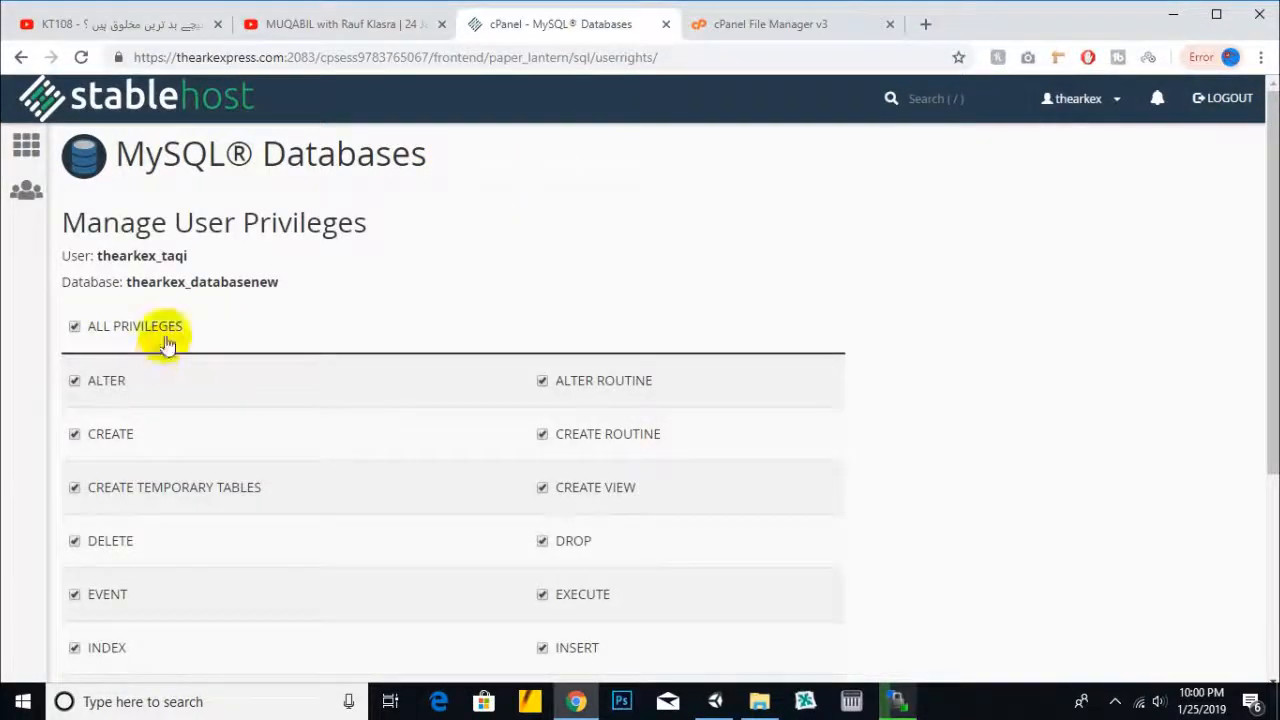
pyautogui.scroll(-3, 443, 291)
pyautogui.click(136, 559)
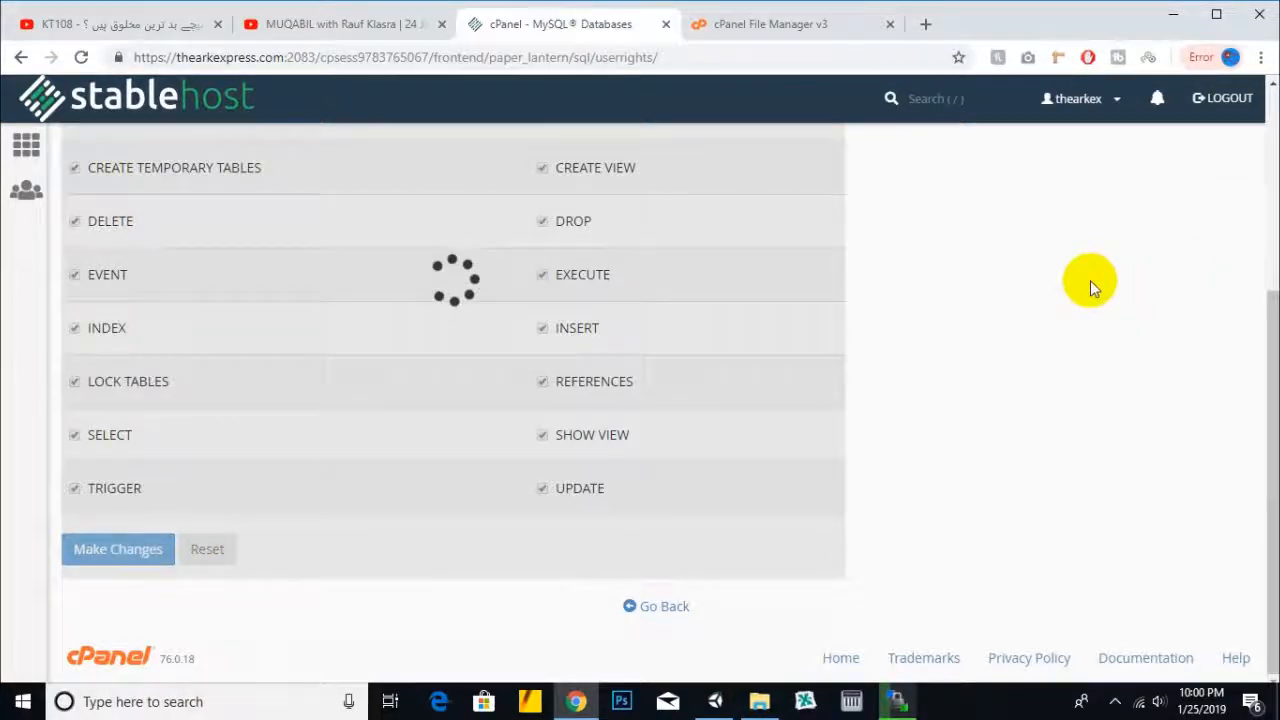
# - Check the WinSCP upload again: the quickstart zip is finished at 86,263 KB
pyautogui.moveTo(895, 704)
pyautogui.click(895, 614)
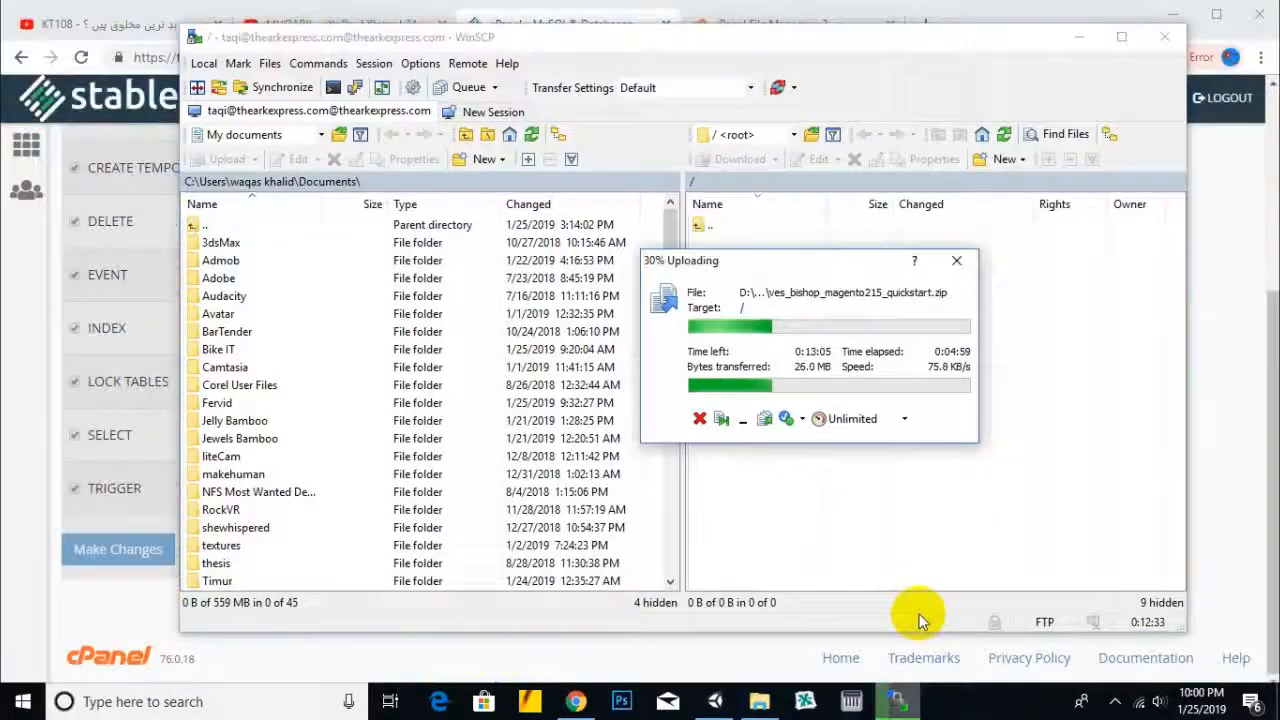
pyautogui.click(1255, 545)
pyautogui.click(1116, 701)
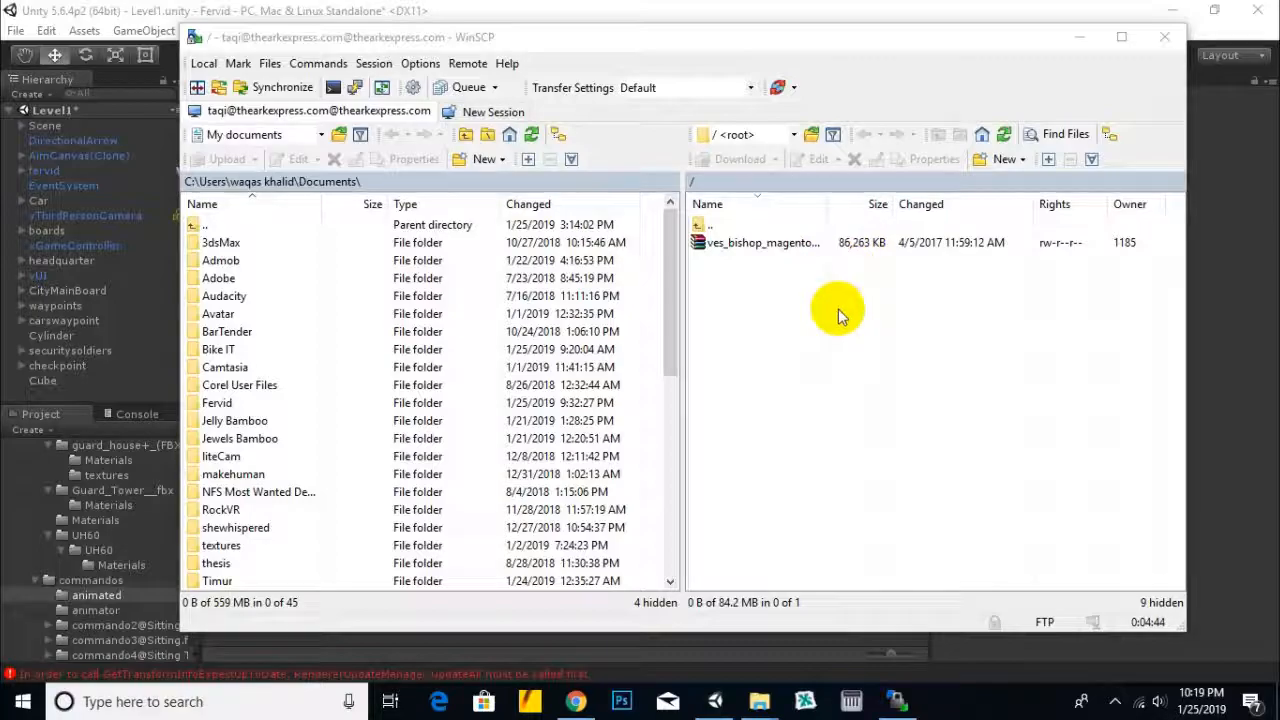
# - Extract ves_bishop_magento215_quickstart.zip into public_html using File Manager's Extract command
pyautogui.click(575, 701)
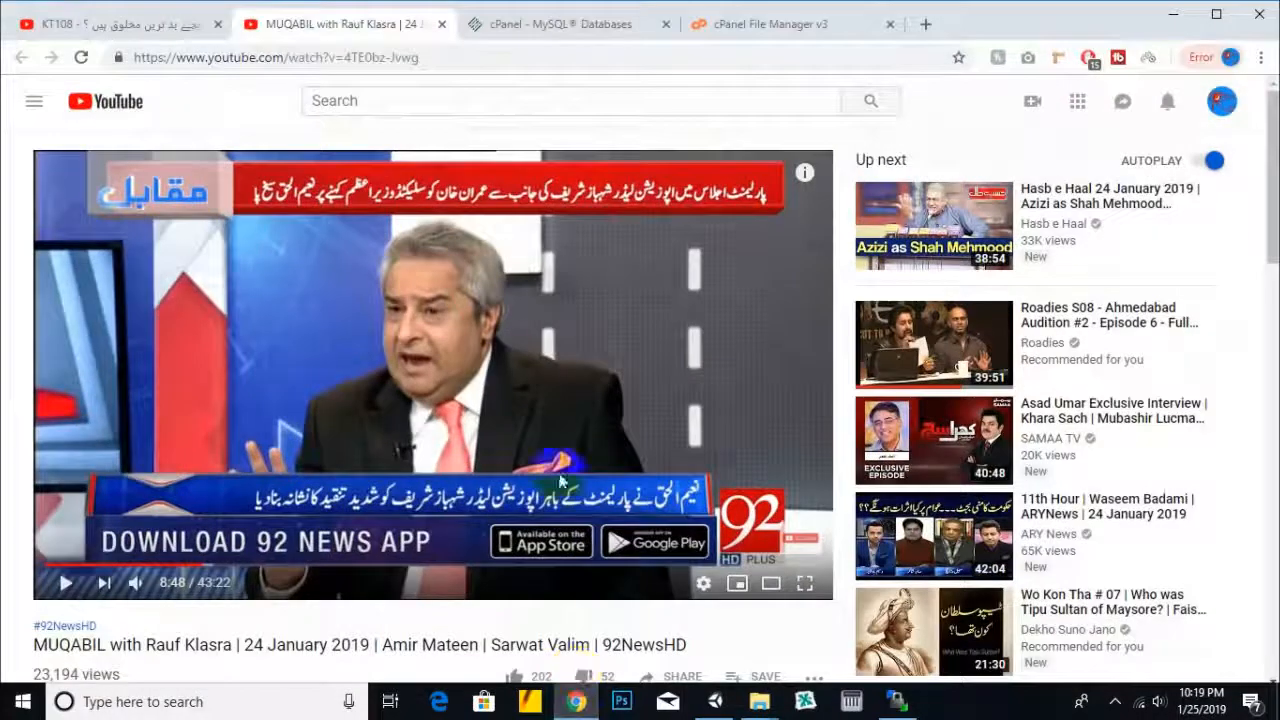
pyautogui.click(797, 31)
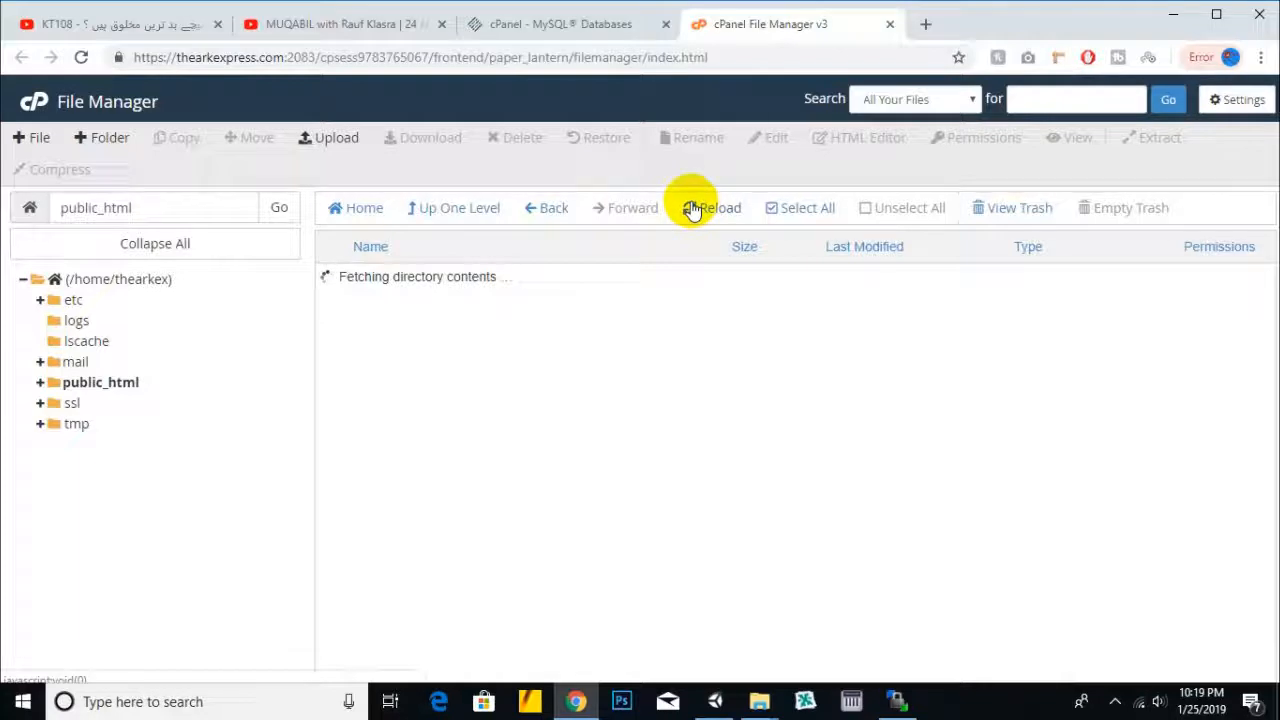
pyautogui.click(585, 278)
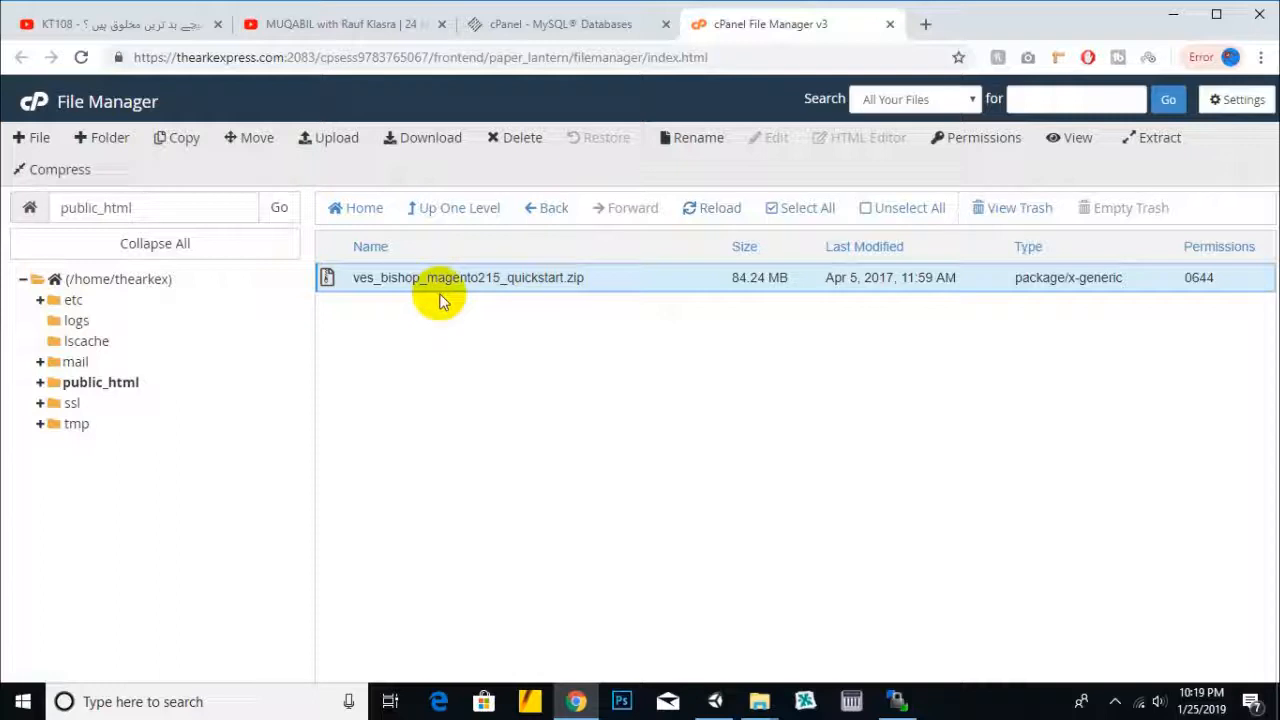
pyautogui.click(1170, 140)
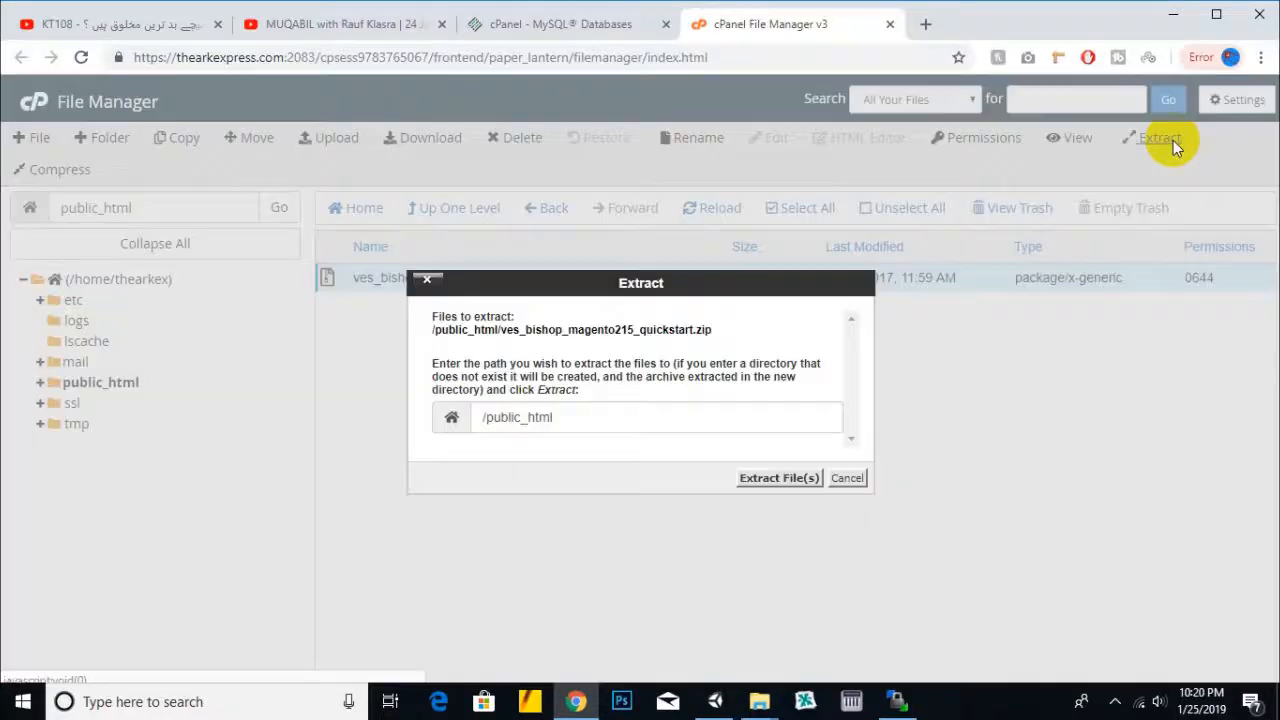
pyautogui.click(745, 479)
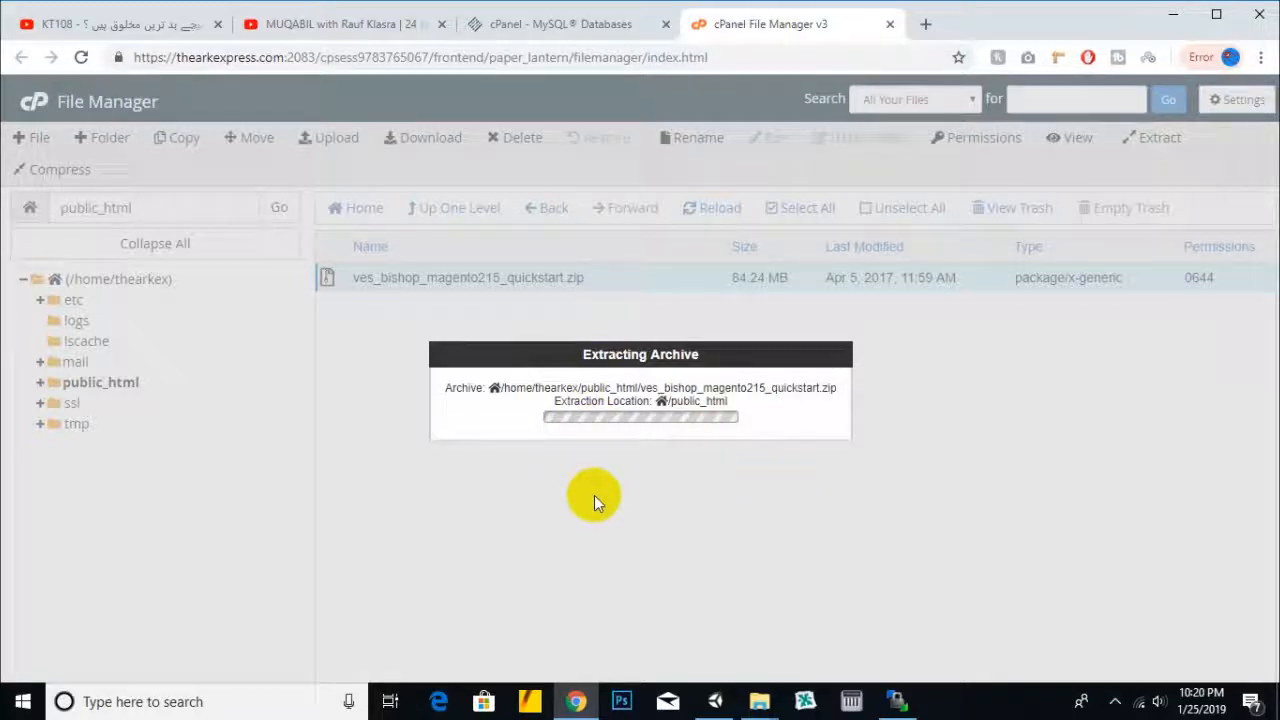
pyautogui.click(582, 24)
# - Open the cPanel home page in a new tab via the stablehost logo and launch phpMyAdmin
pyautogui.scroll(2, 220, 206)
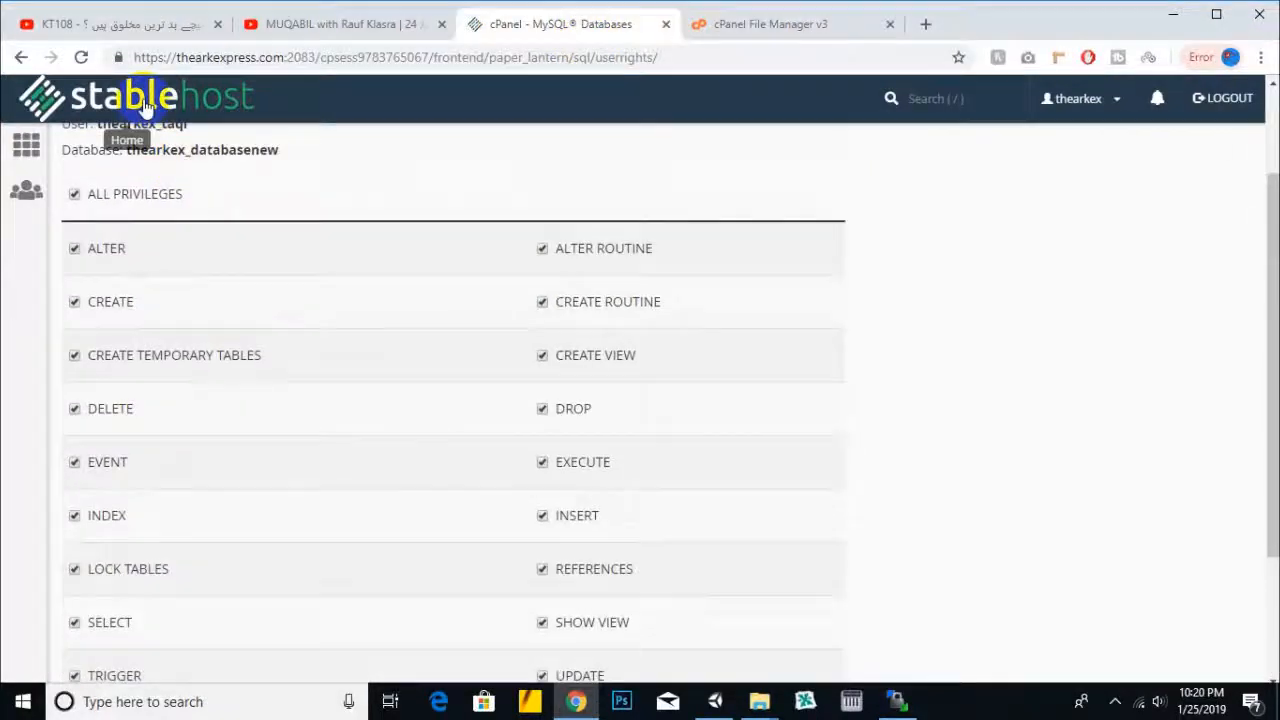
pyautogui.rightClick(148, 97)
pyautogui.click(185, 114)
pyautogui.click(676, 24)
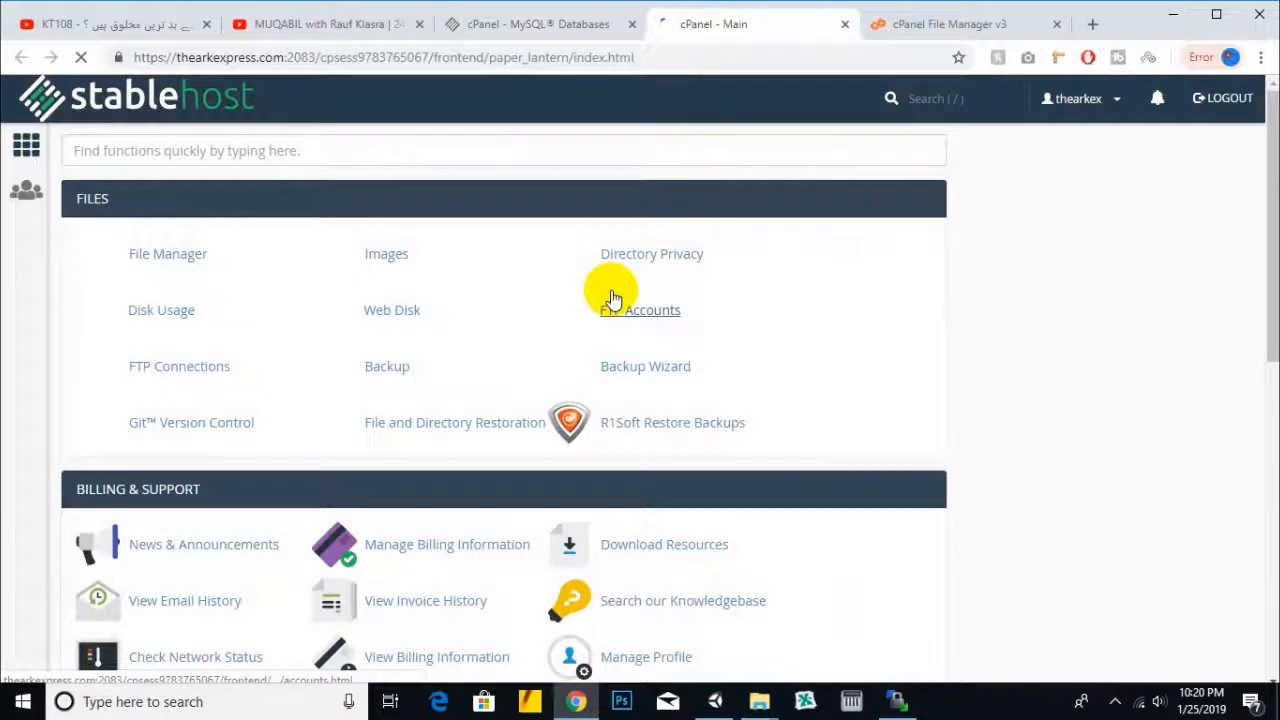
pyautogui.scroll(-3, 731, 310)
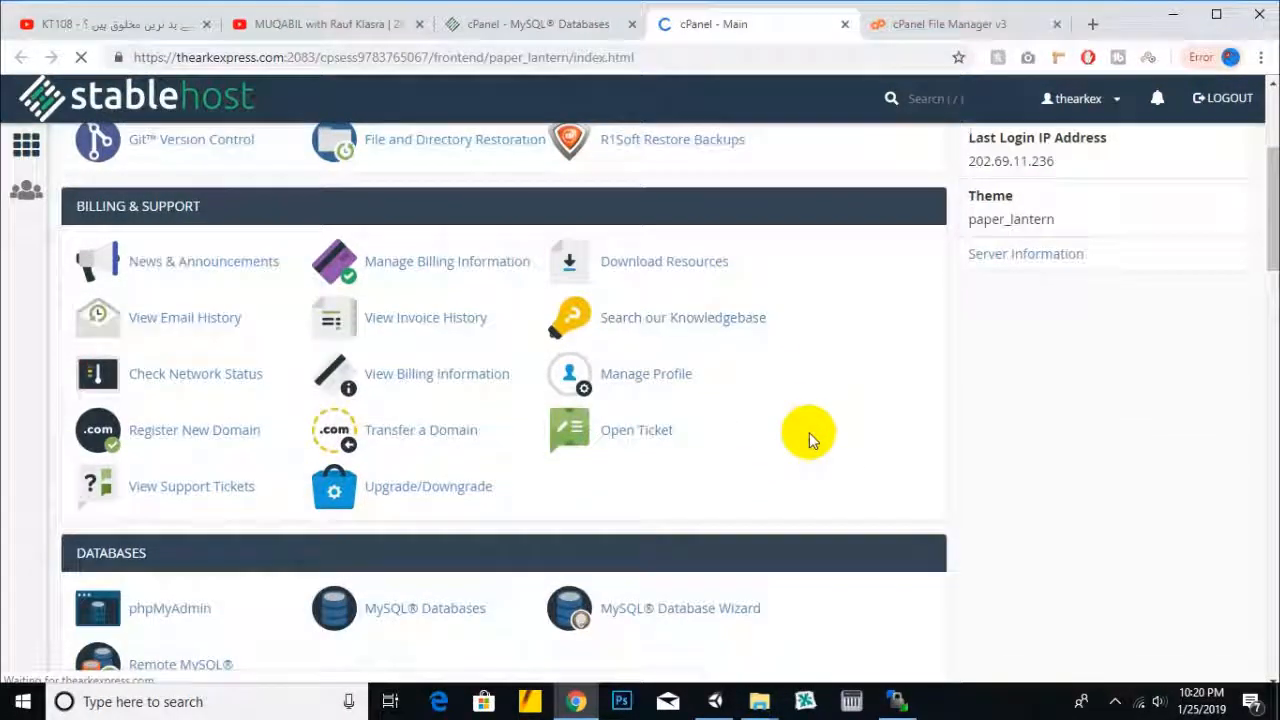
pyautogui.scroll(-3, 808, 434)
pyautogui.click(174, 329)
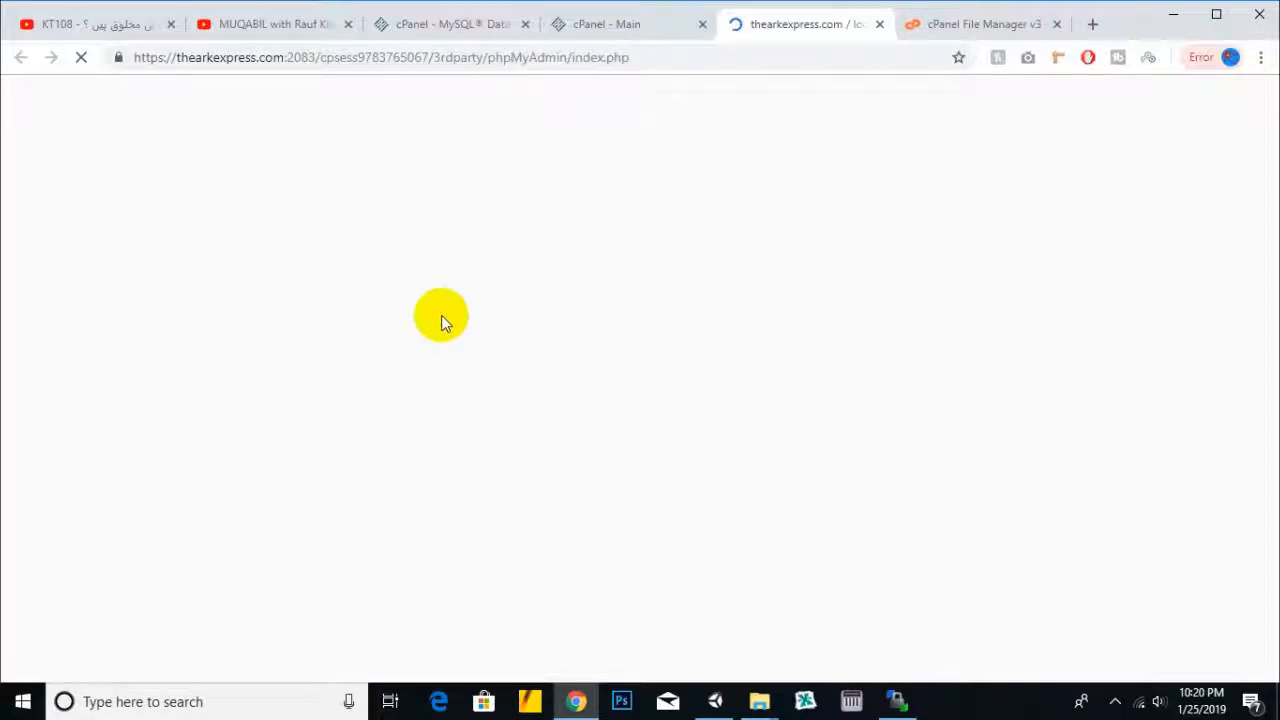
# - Return to the File Manager tab and reload it to show the /home/thearkex folder
pyautogui.click(996, 30)
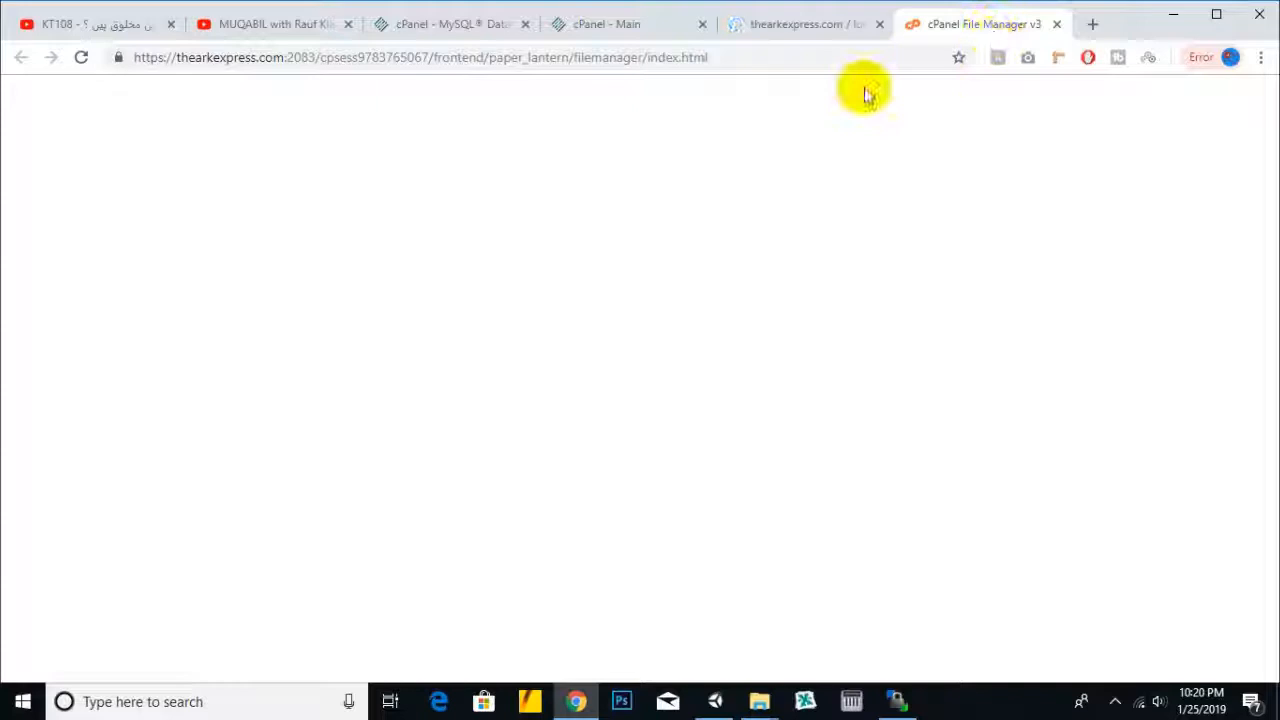
pyautogui.click(625, 26)
pyautogui.click(1010, 24)
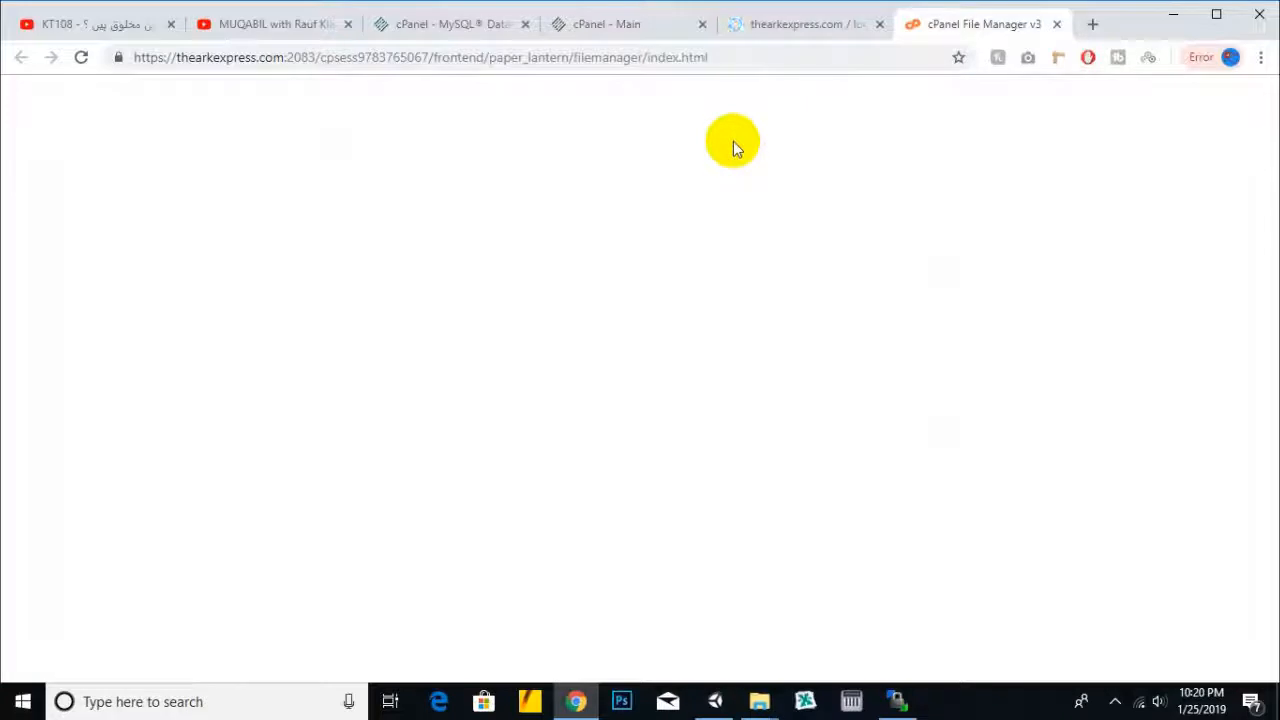
pyautogui.click(808, 26)
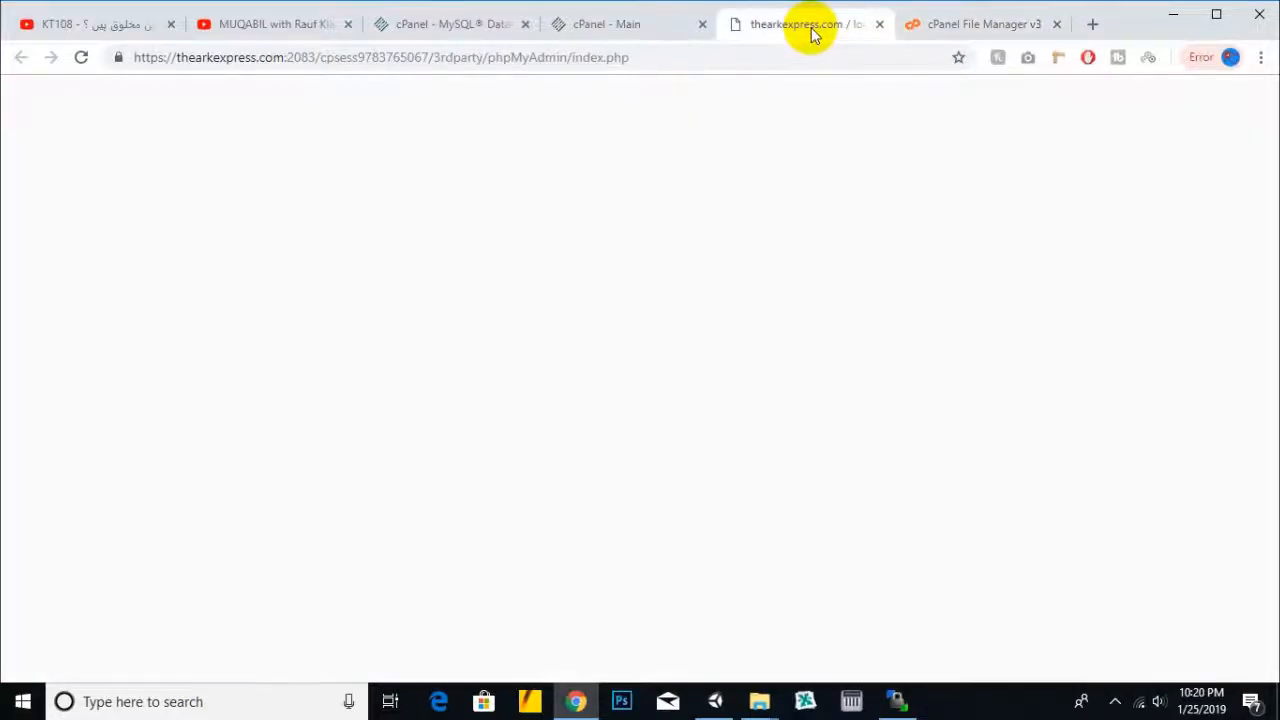
pyautogui.click(962, 26)
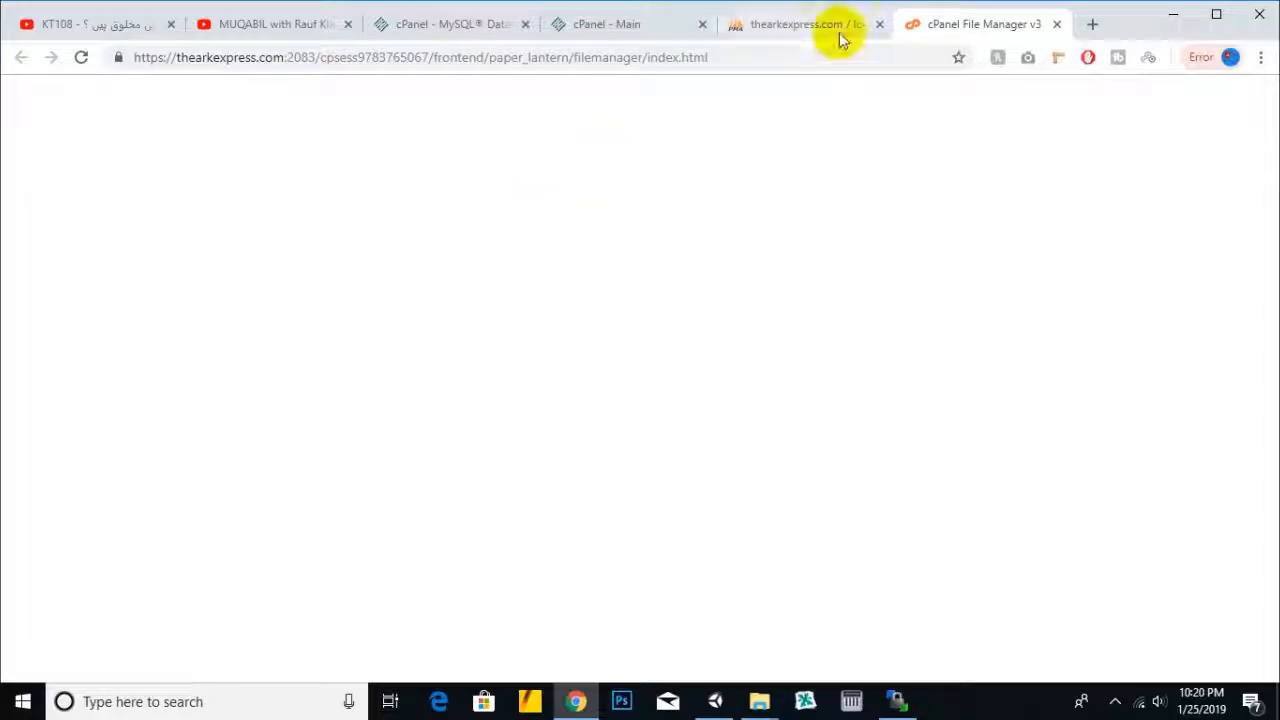
pyautogui.click(81, 57)
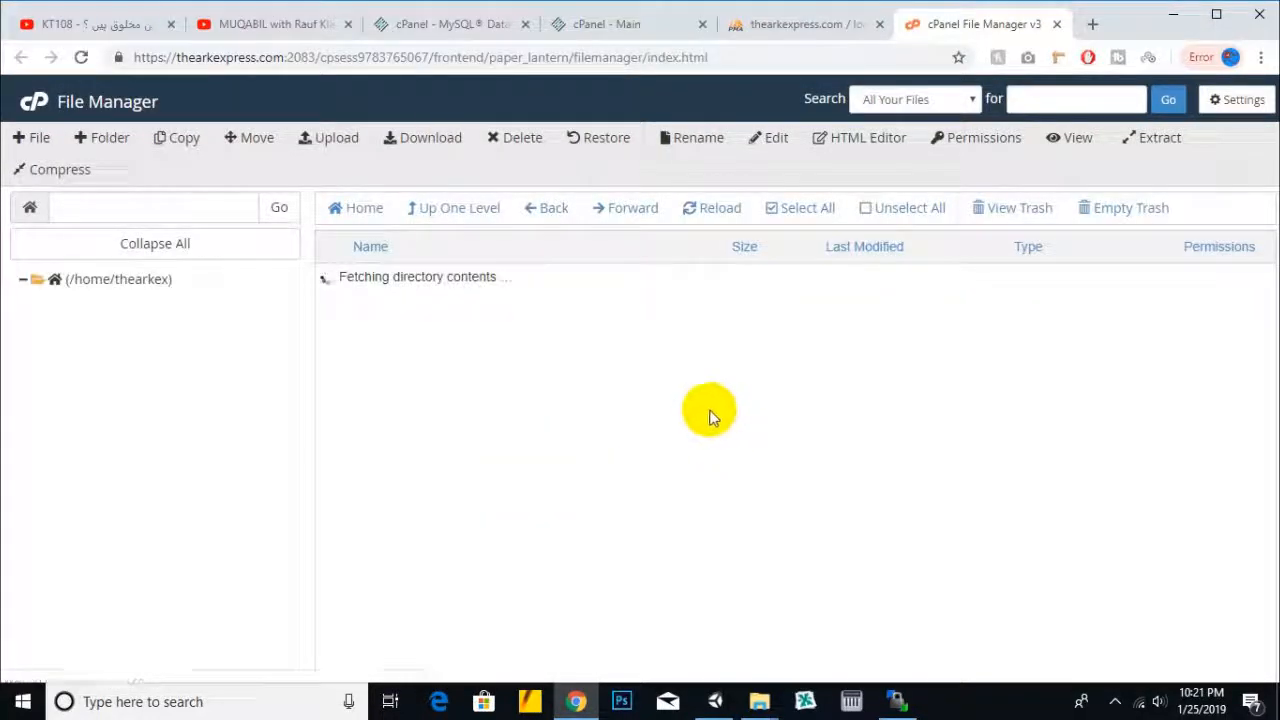
# - Open public_html to see the extracted Magento folders like app, bin and vendor, then go to phpMyAdmin
pyautogui.click(425, 398)
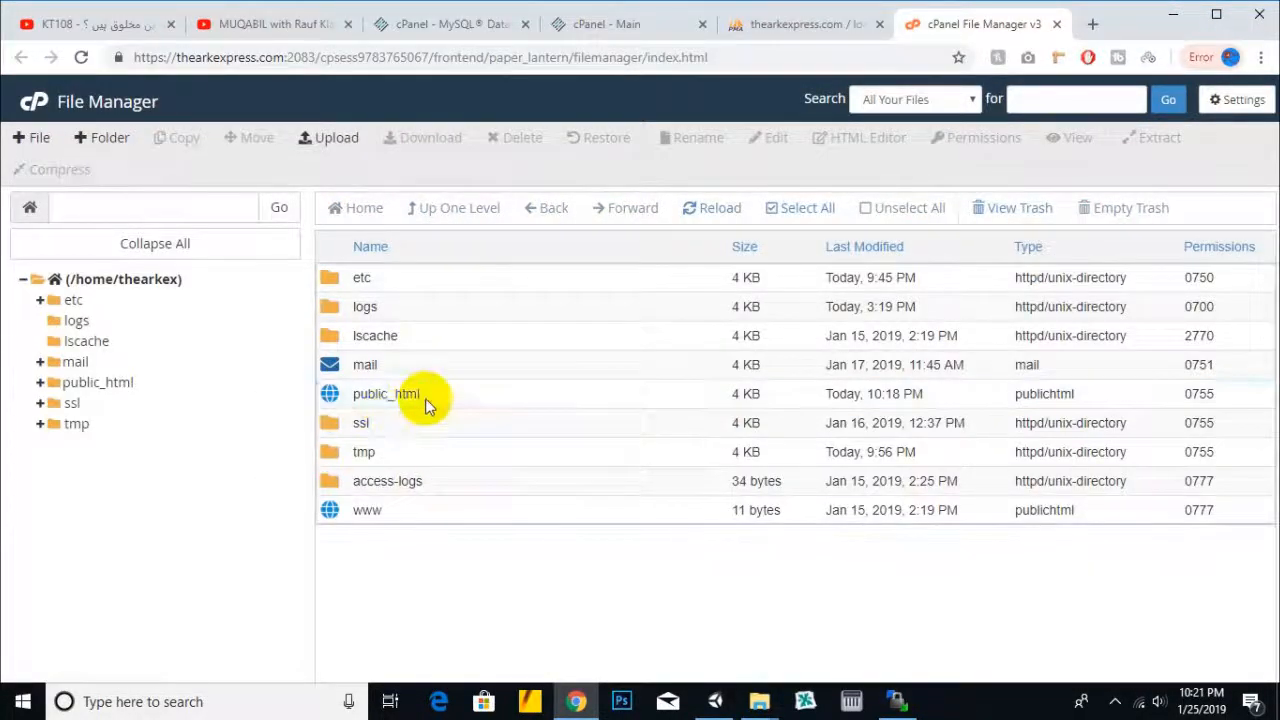
pyautogui.doubleClick(425, 398)
pyautogui.scroll(-5, 636, 481)
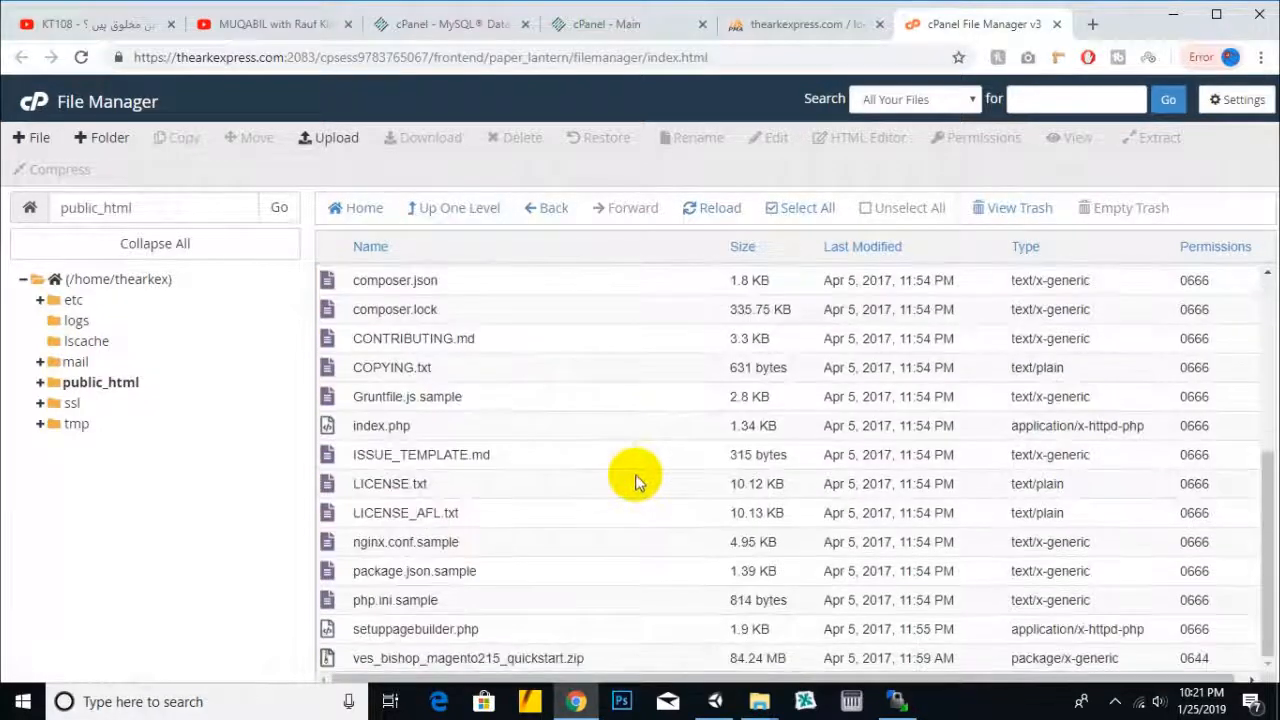
pyautogui.scroll(4, 636, 481)
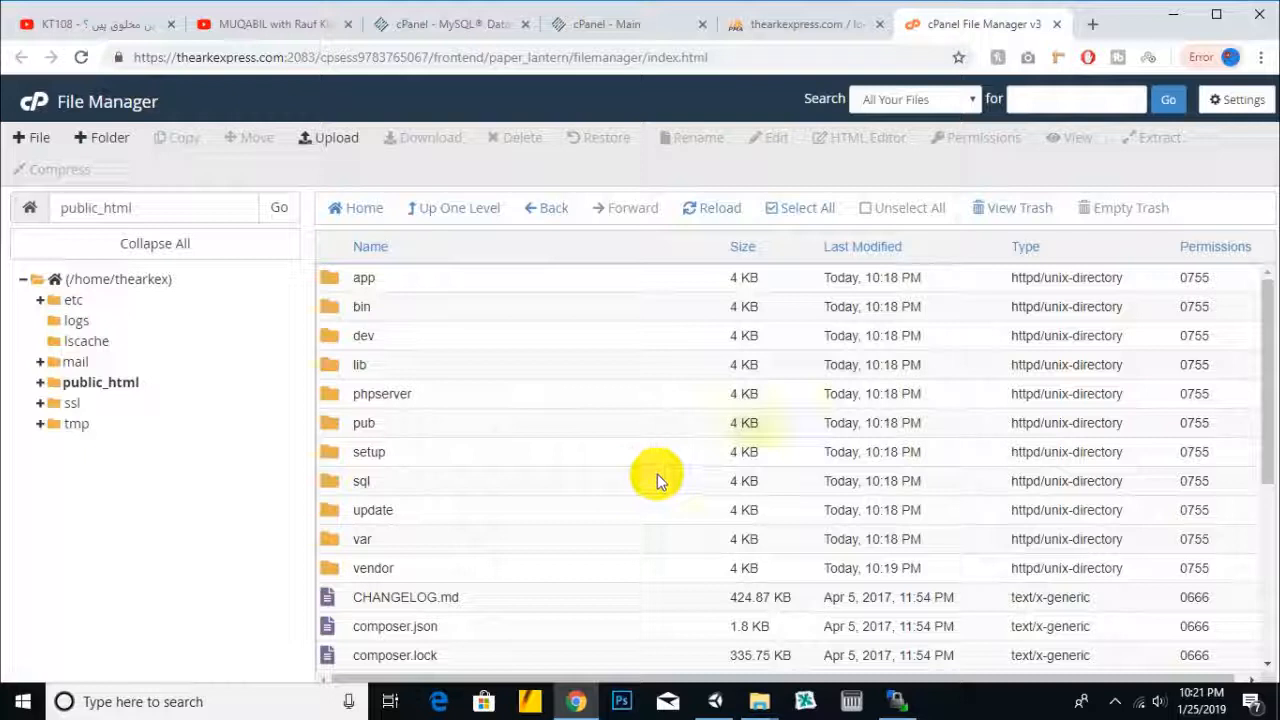
pyautogui.click(757, 44)
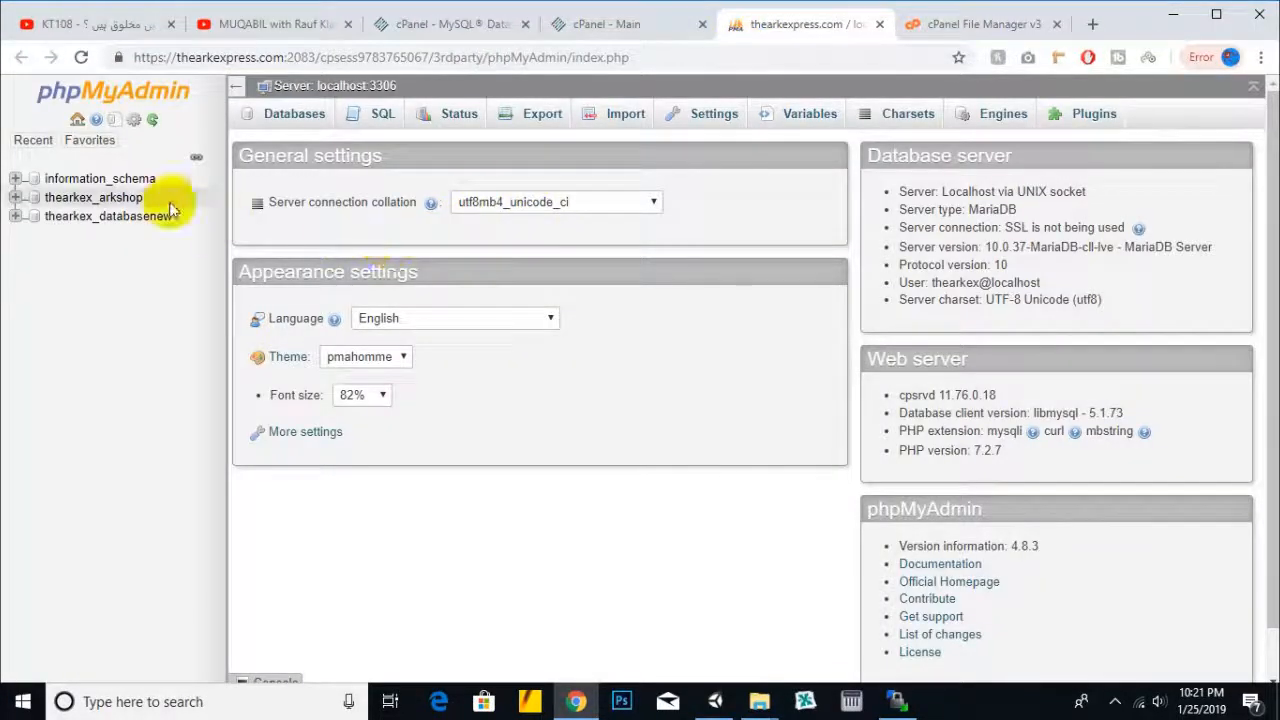
# - Select thearkex_databasenew and open its Import page, bringing up the folder holding database.sql
pyautogui.click(120, 220)
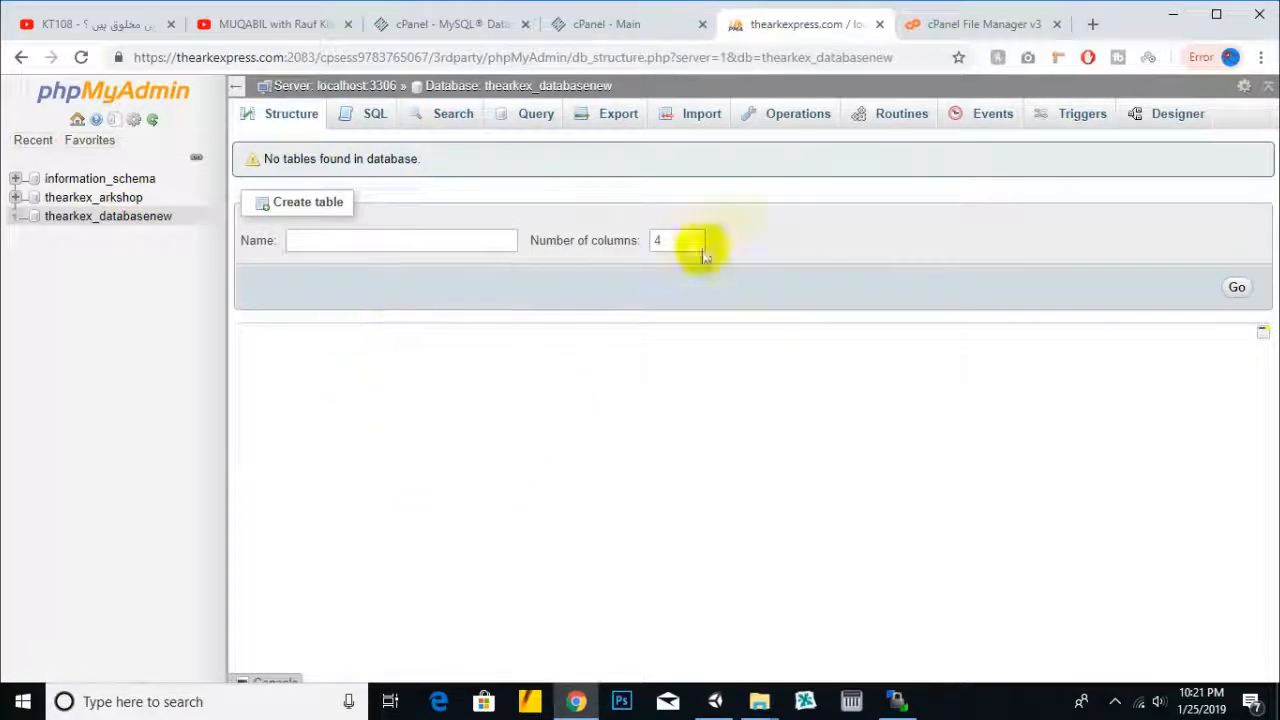
pyautogui.click(703, 118)
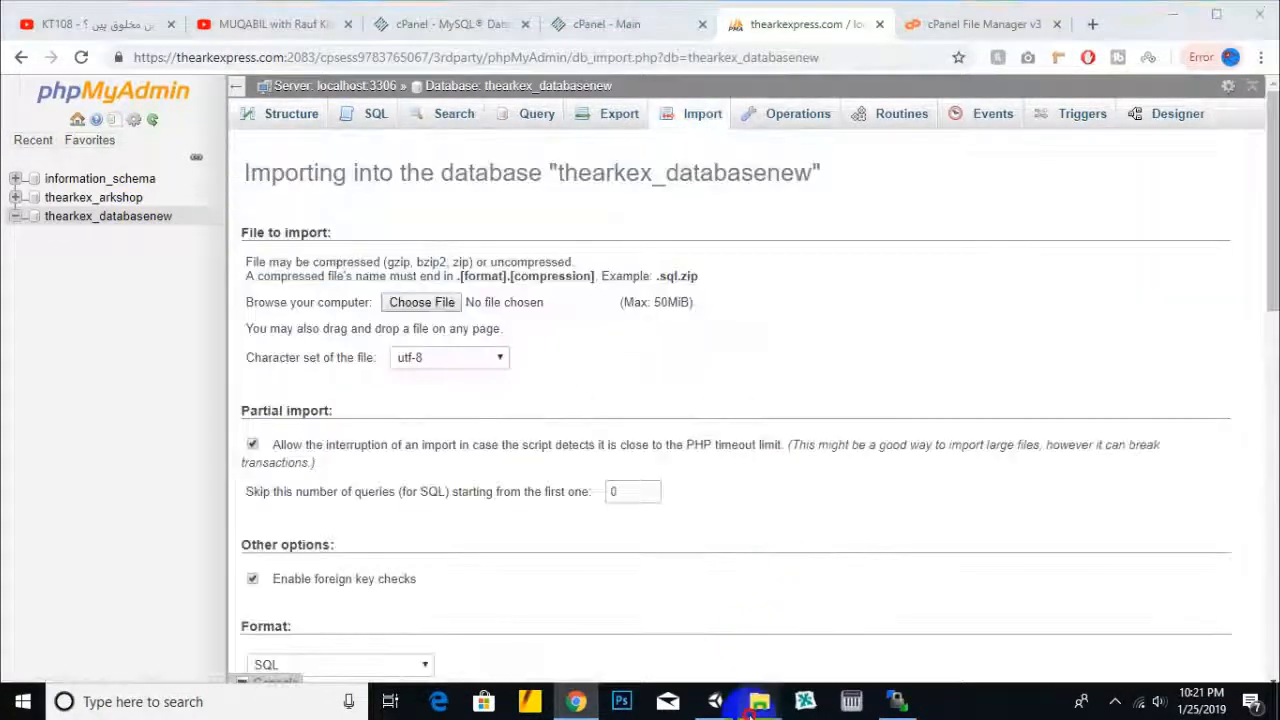
pyautogui.moveTo(759, 701)
pyautogui.click(672, 633)
pyautogui.moveTo(214, 201); pyautogui.dragTo(598, 704)
# - Pick database.sql from D:\templates\magento\ves_bishop_quickstart\Quickstart\magento 2.1.5 and submit the import
pyautogui.click(453, 304)
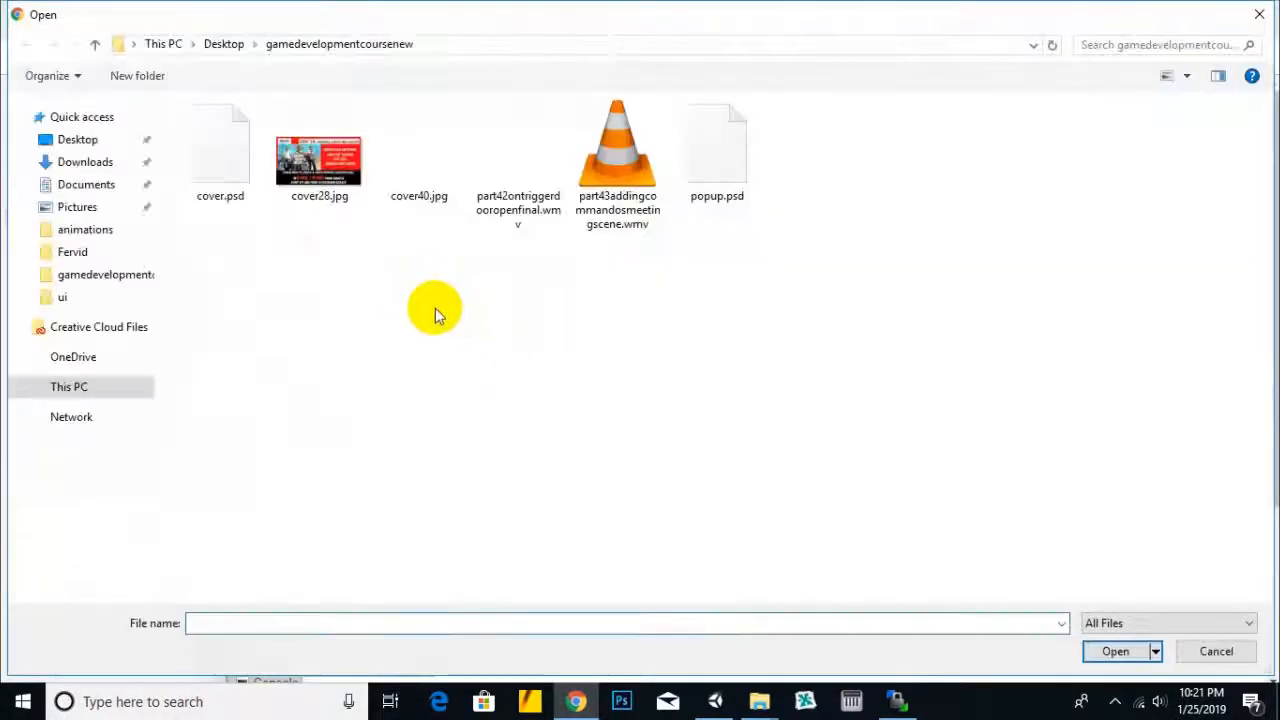
pyautogui.click(108, 554)
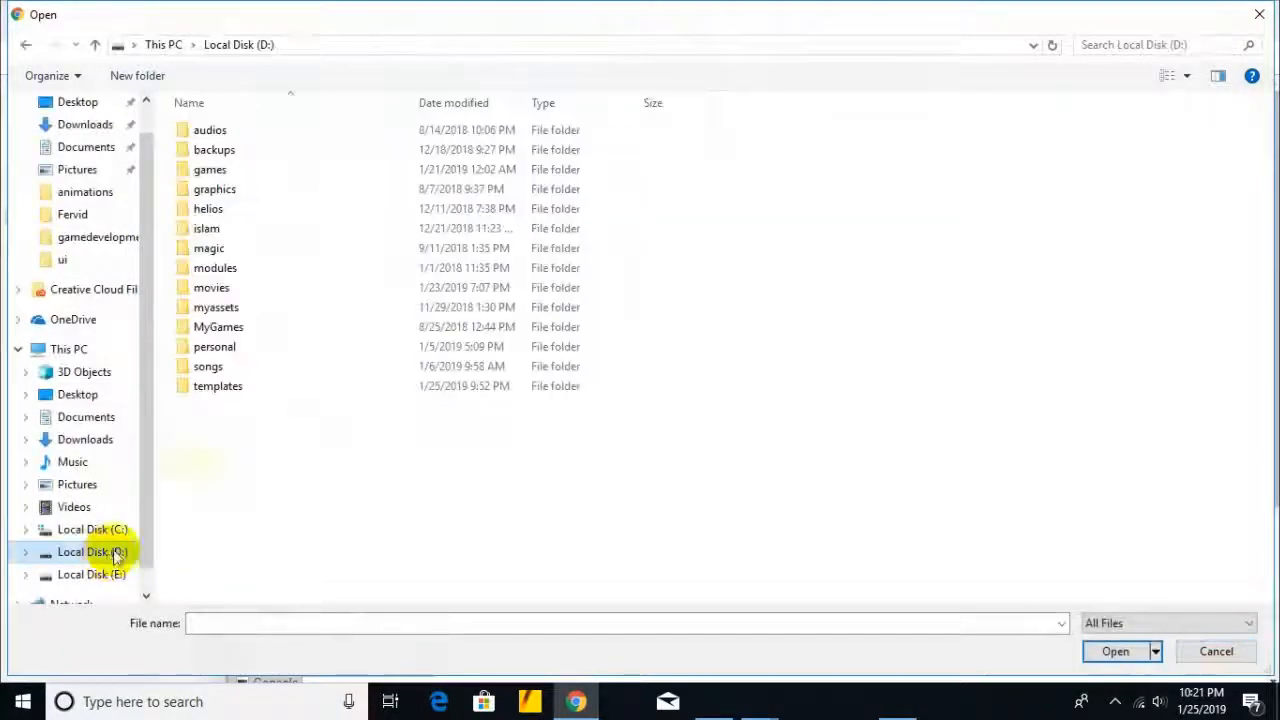
pyautogui.doubleClick(214, 383)
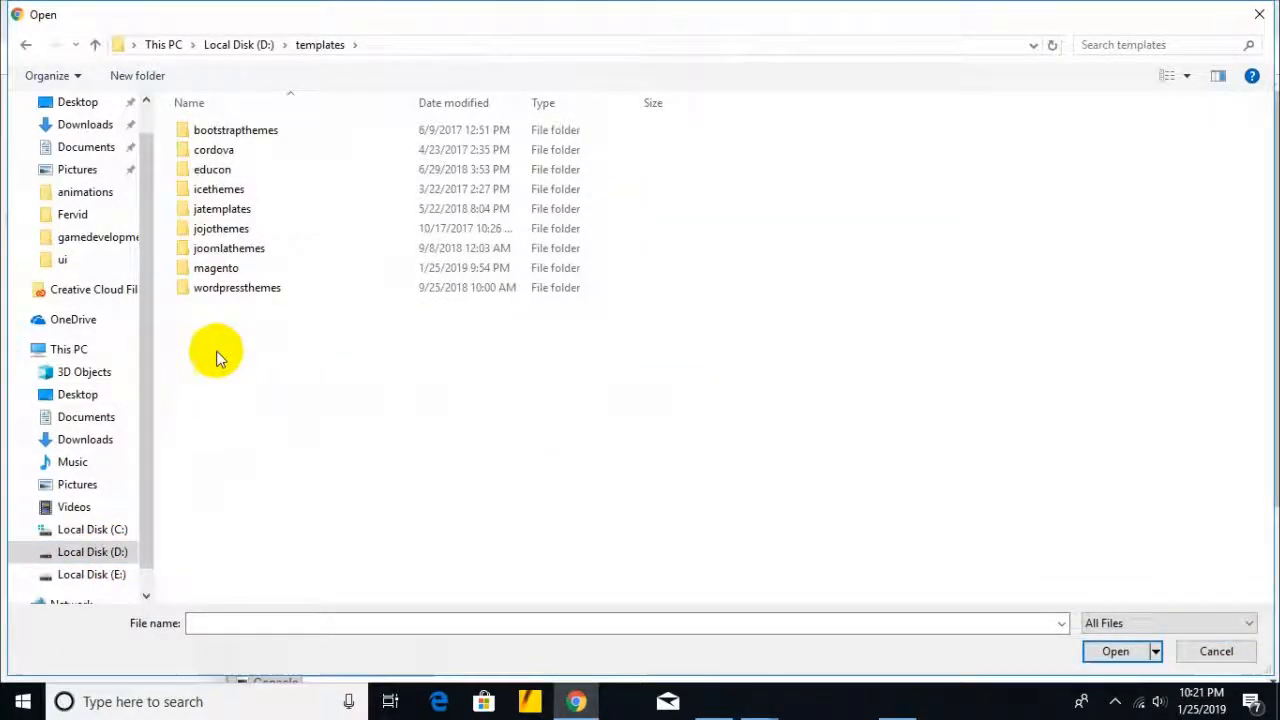
pyautogui.doubleClick(226, 268)
pyautogui.click(237, 148)
pyautogui.doubleClick(226, 130)
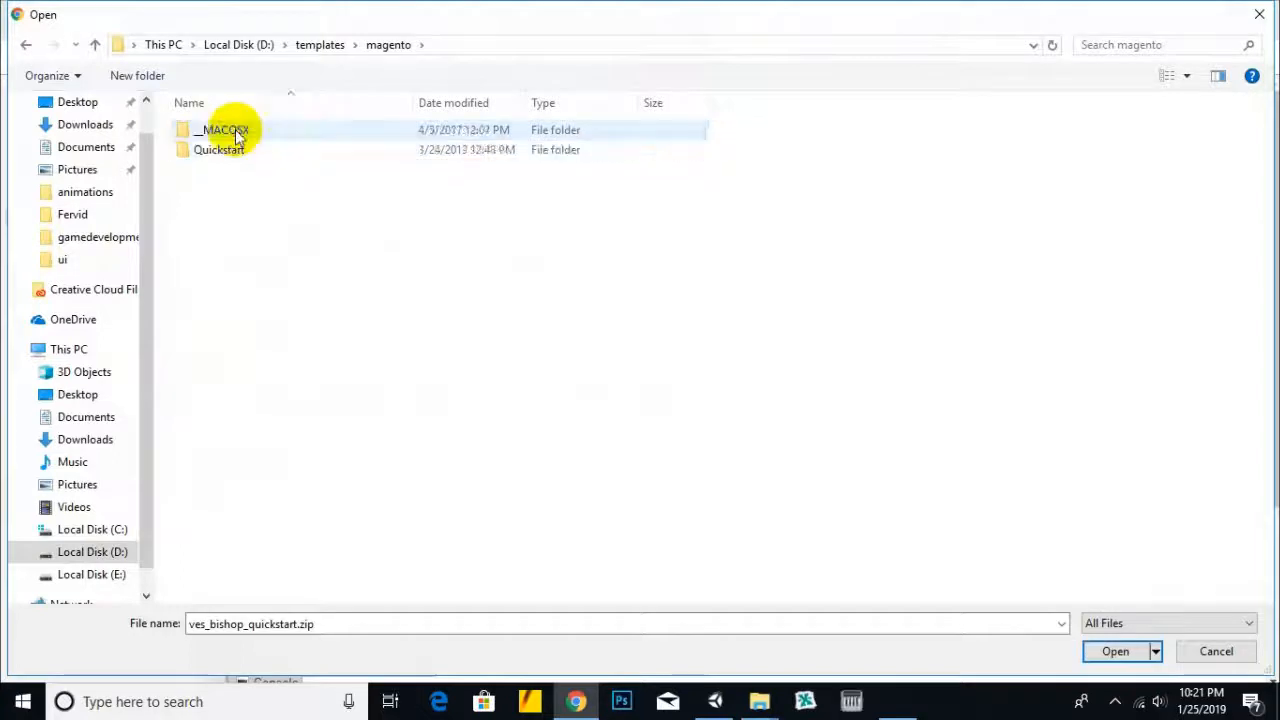
pyautogui.doubleClick(228, 148)
pyautogui.click(229, 136)
pyautogui.doubleClick(229, 136)
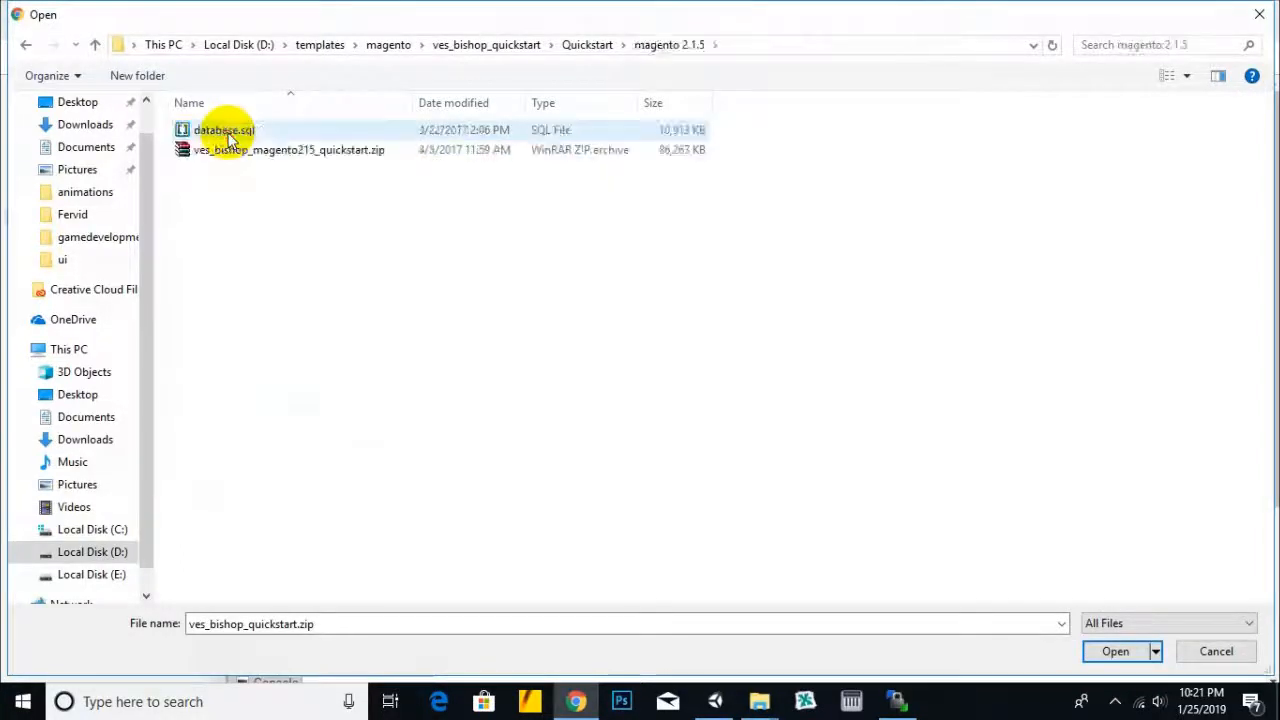
pyautogui.doubleClick(216, 130)
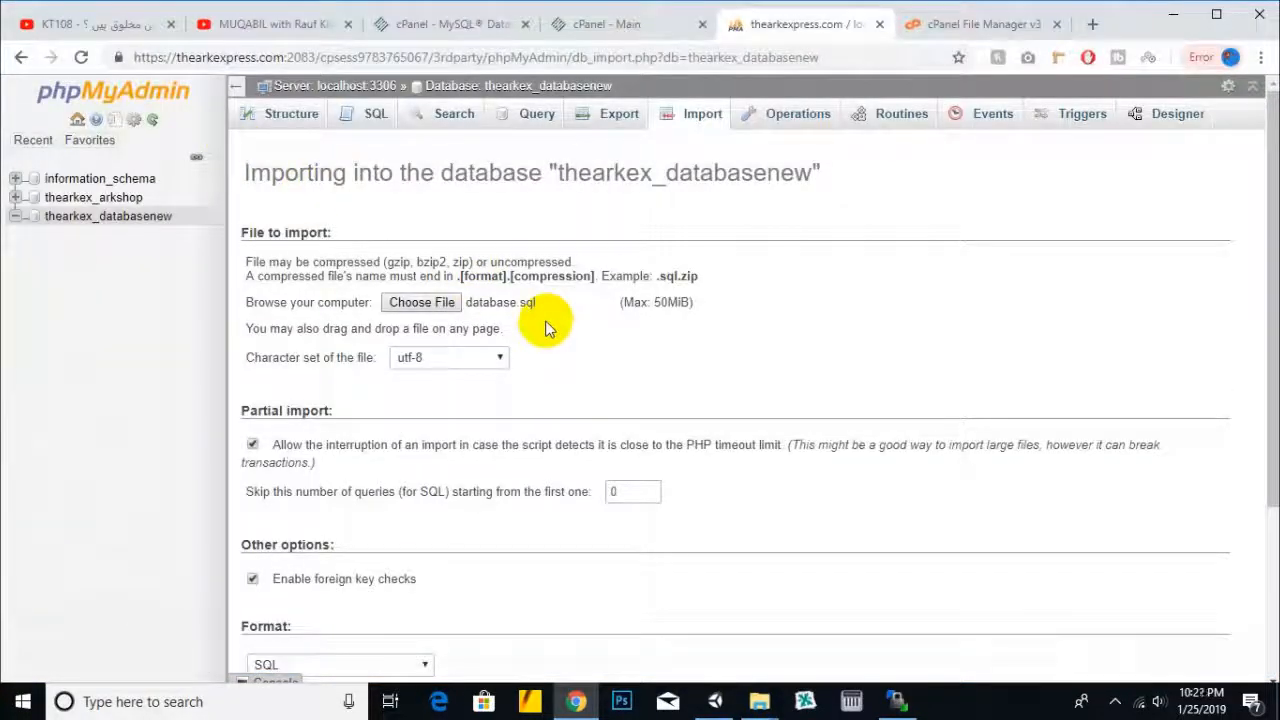
pyautogui.scroll(-3, 512, 310)
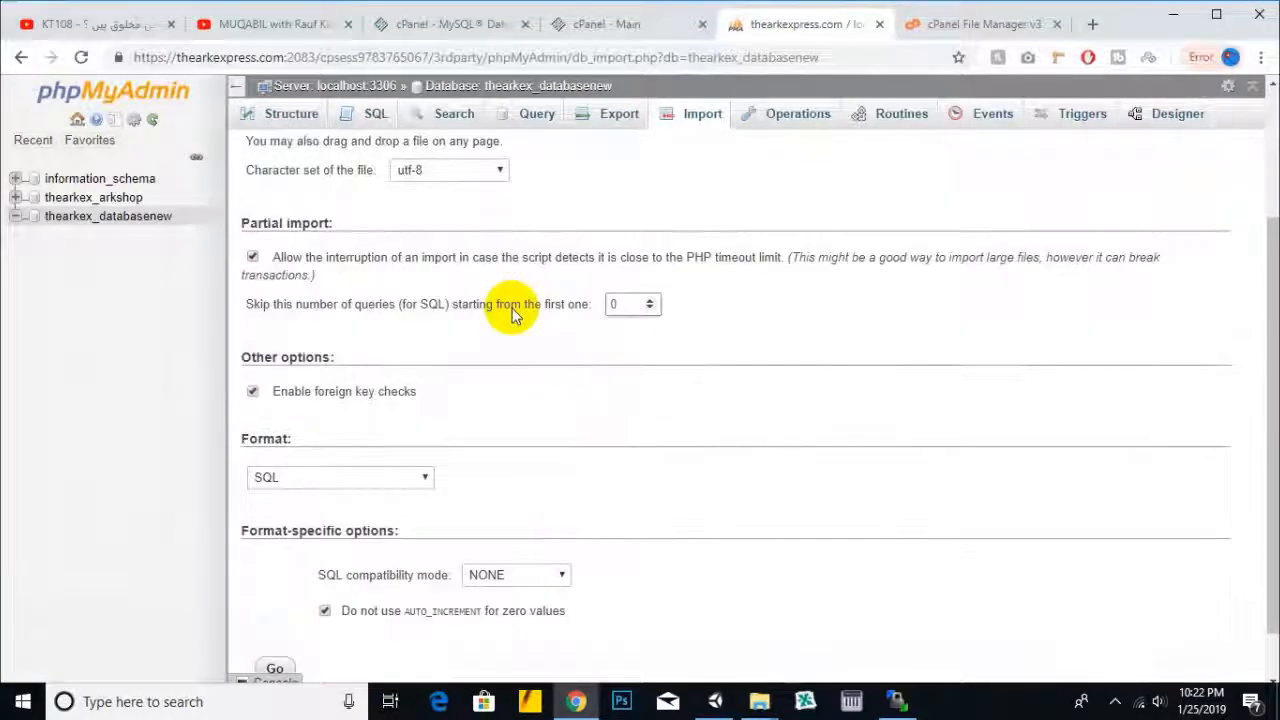
pyautogui.click(277, 612)
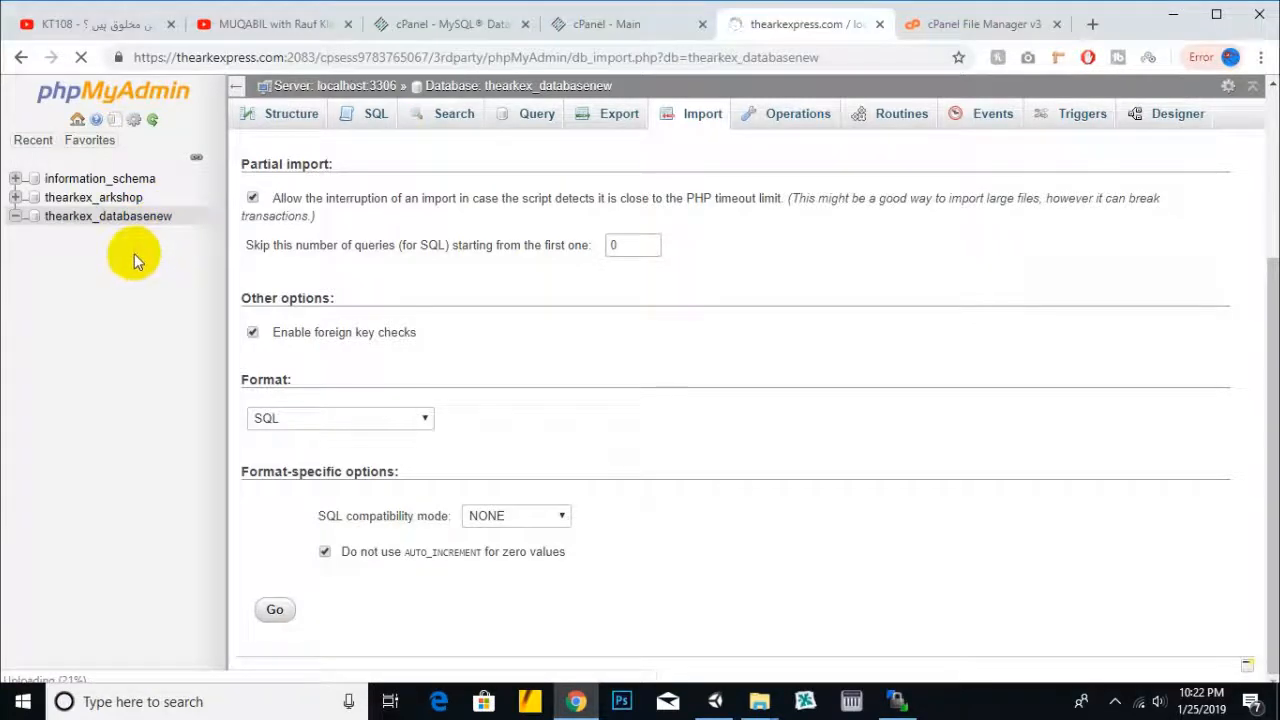
# - Copy the thearkexpress.com domain and load it in a new tab to reach Magento setup
pyautogui.click(985, 24)
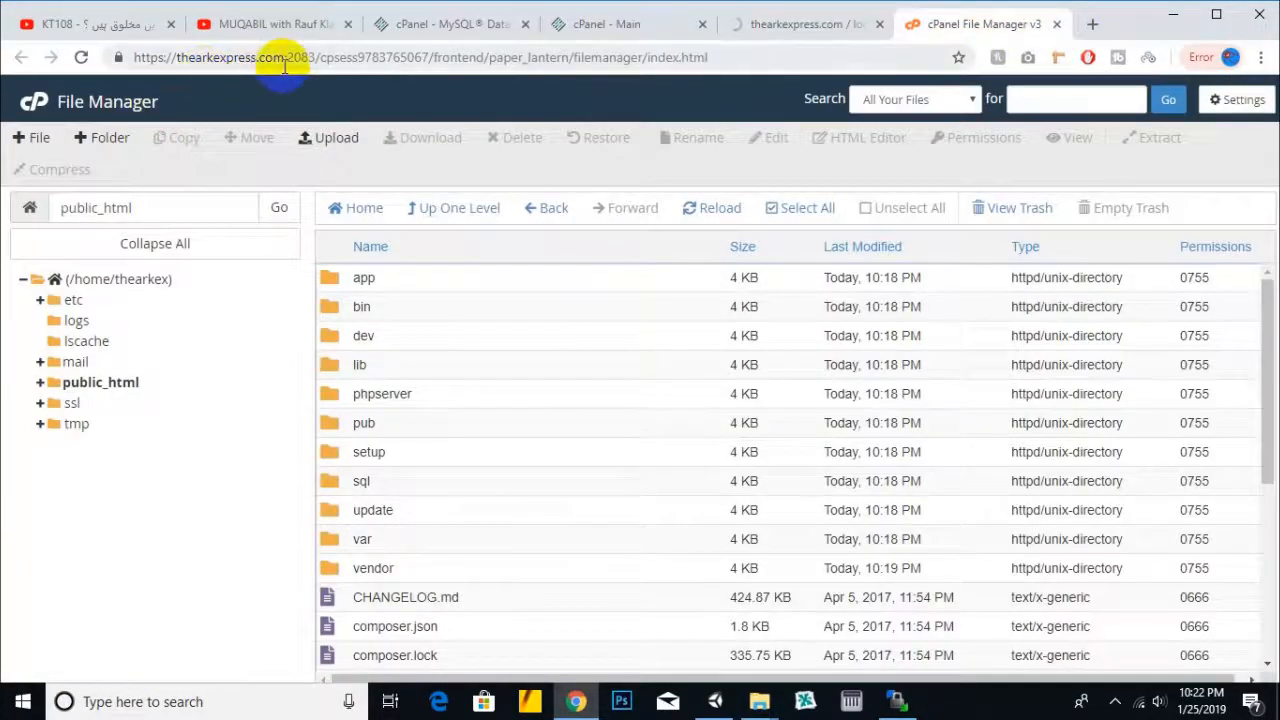
pyautogui.moveTo(285, 60); pyautogui.dragTo(177, 58)
pyautogui.rightClick(193, 60)
pyautogui.click(226, 162)
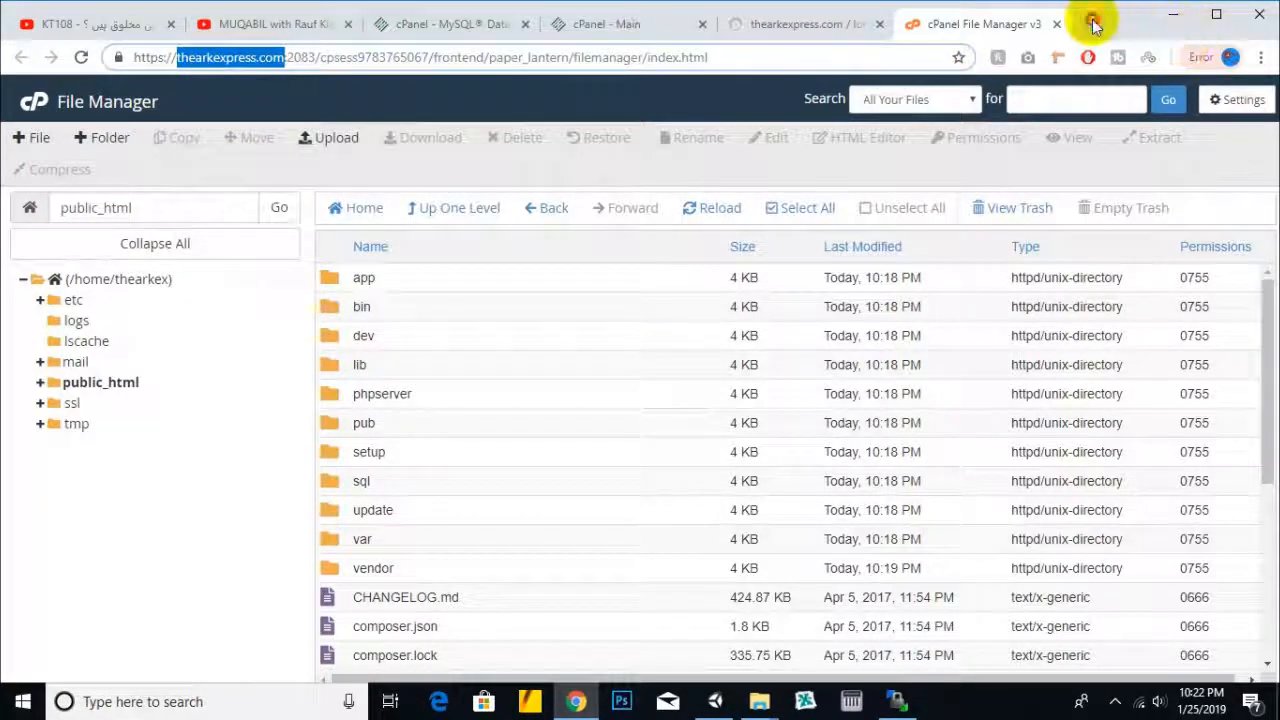
pyautogui.click(1093, 24)
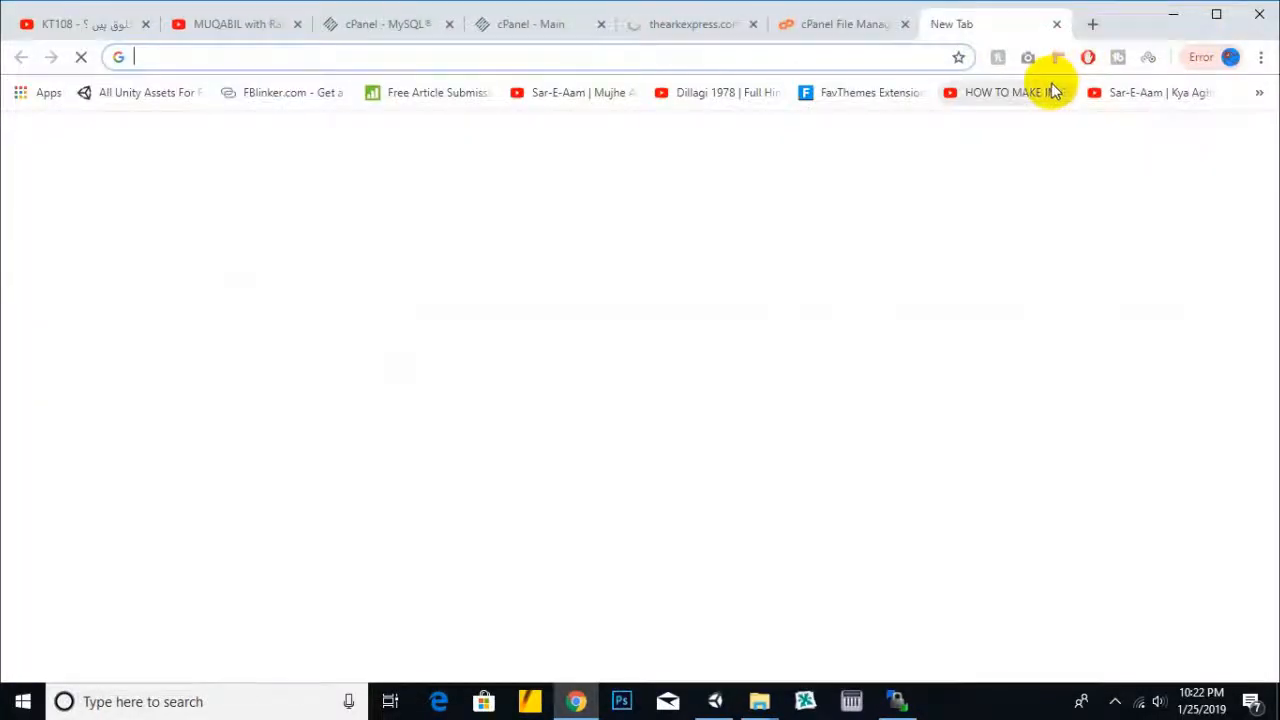
pyautogui.hotkey('ctrl', 'v')
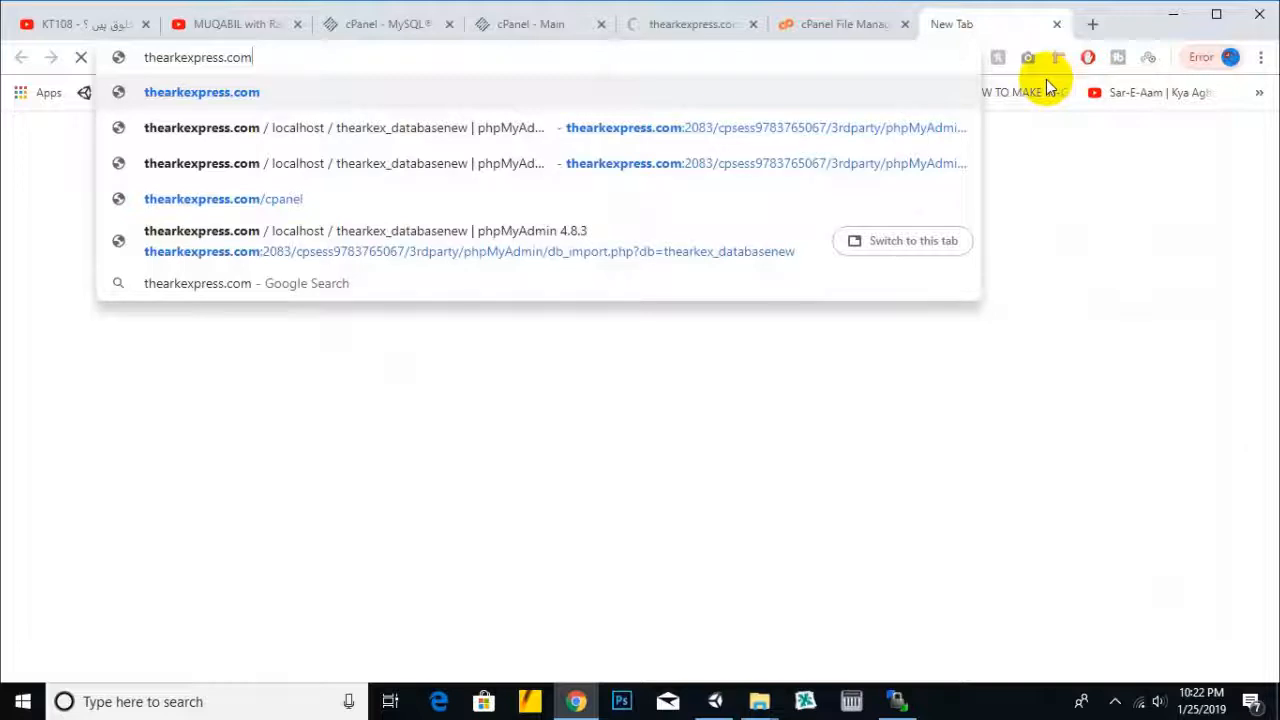
pyautogui.press('Return')
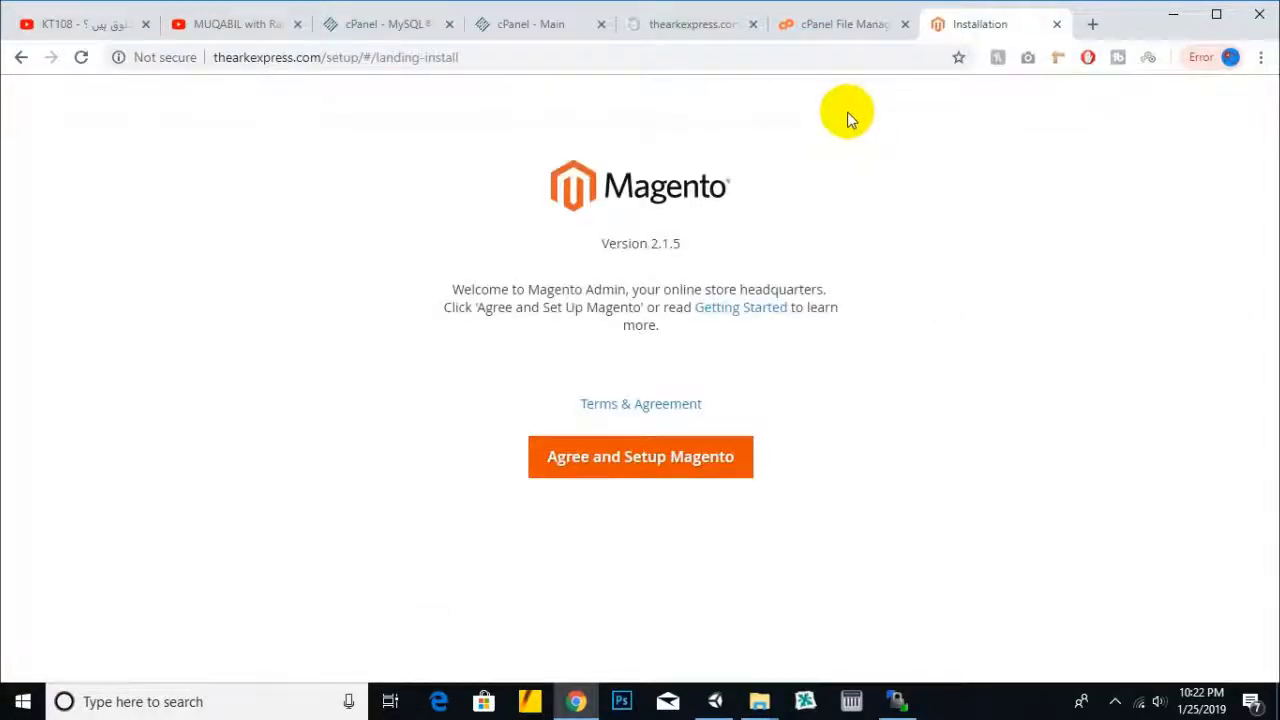
# - Check phpMyAdmin's database.sql upload progress, now at 48%, between setup page visits
pyautogui.click(659, 28)
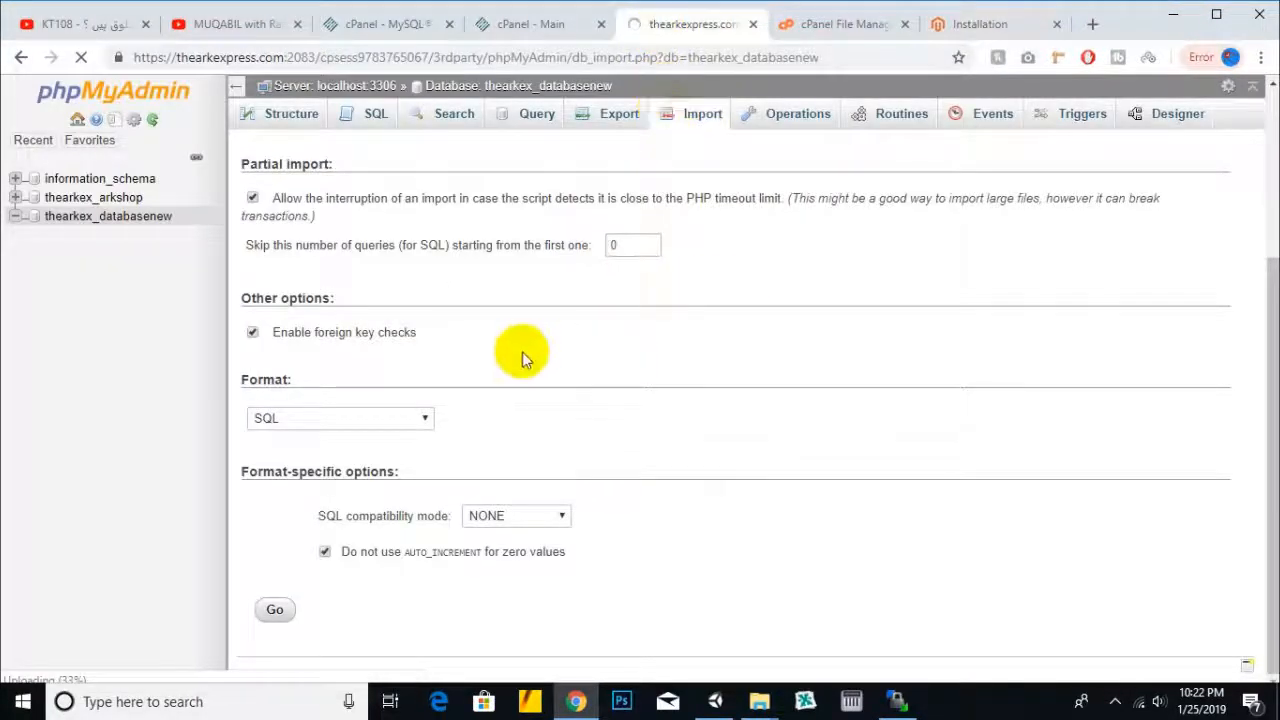
pyautogui.click(978, 26)
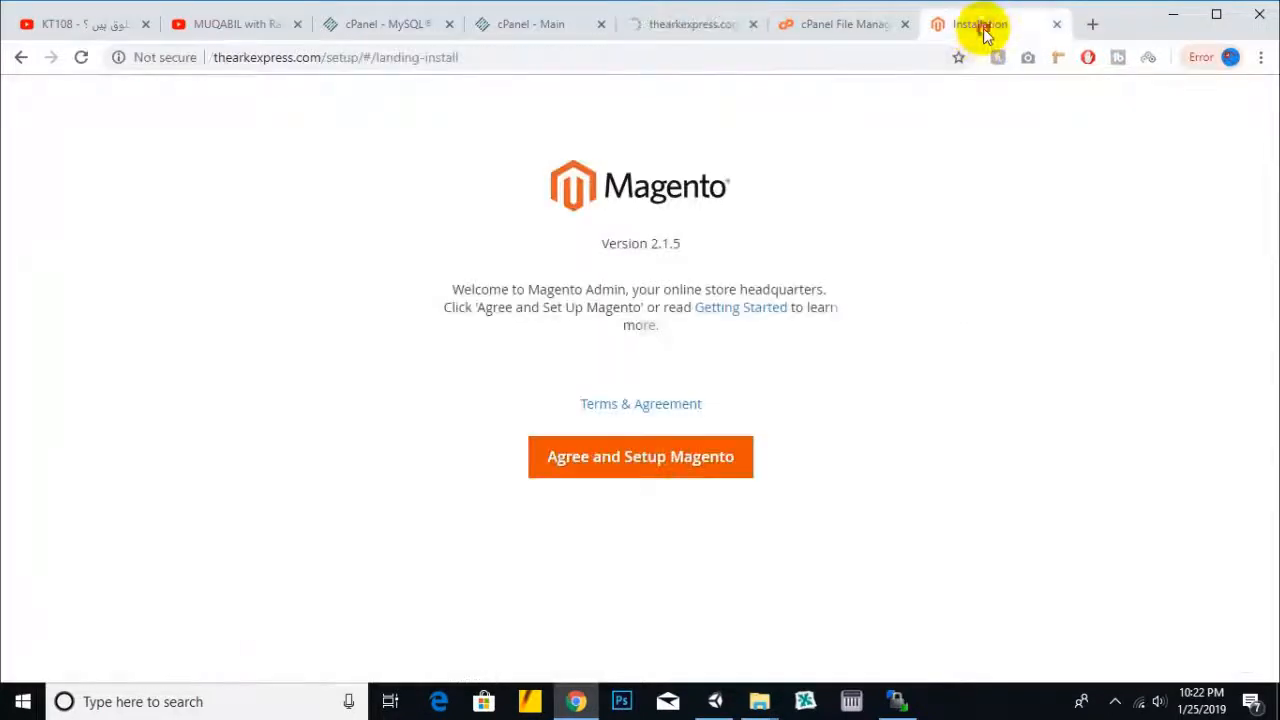
pyautogui.click(678, 34)
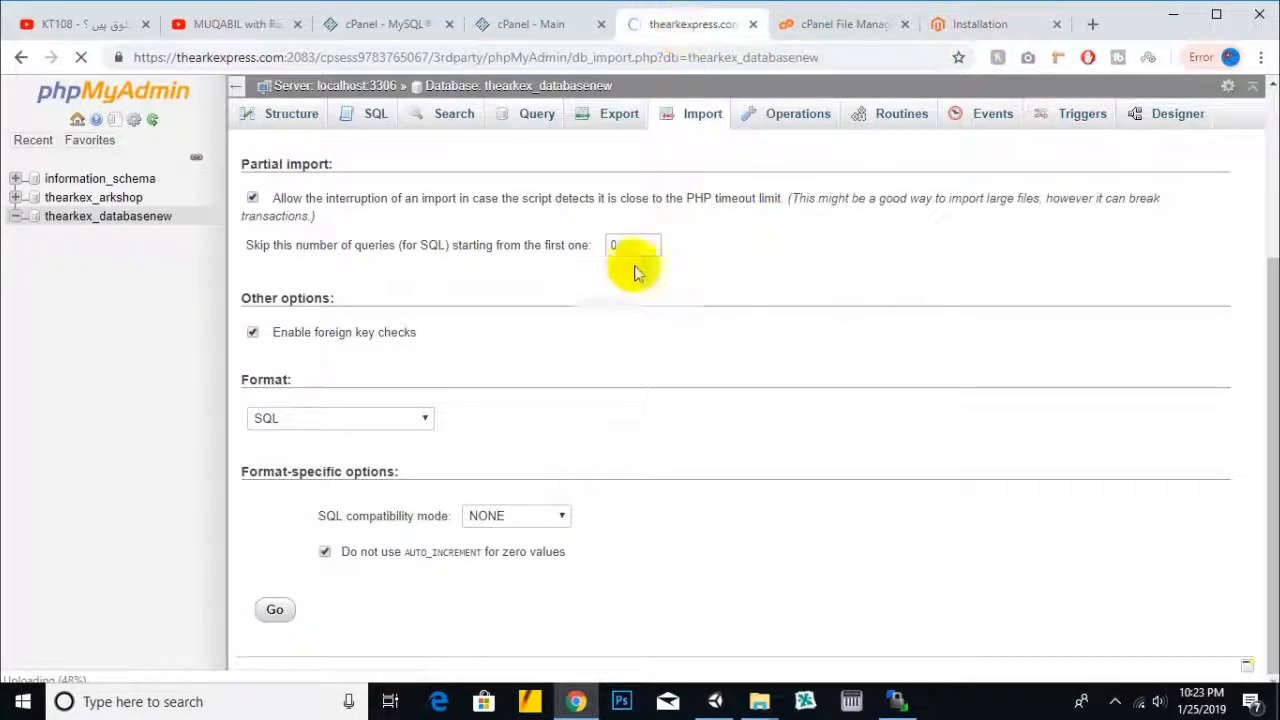
# - Confirm the 1496-query import succeeded, then agree to terms and start Magento's Readiness Check
pyautogui.click(1117, 697)
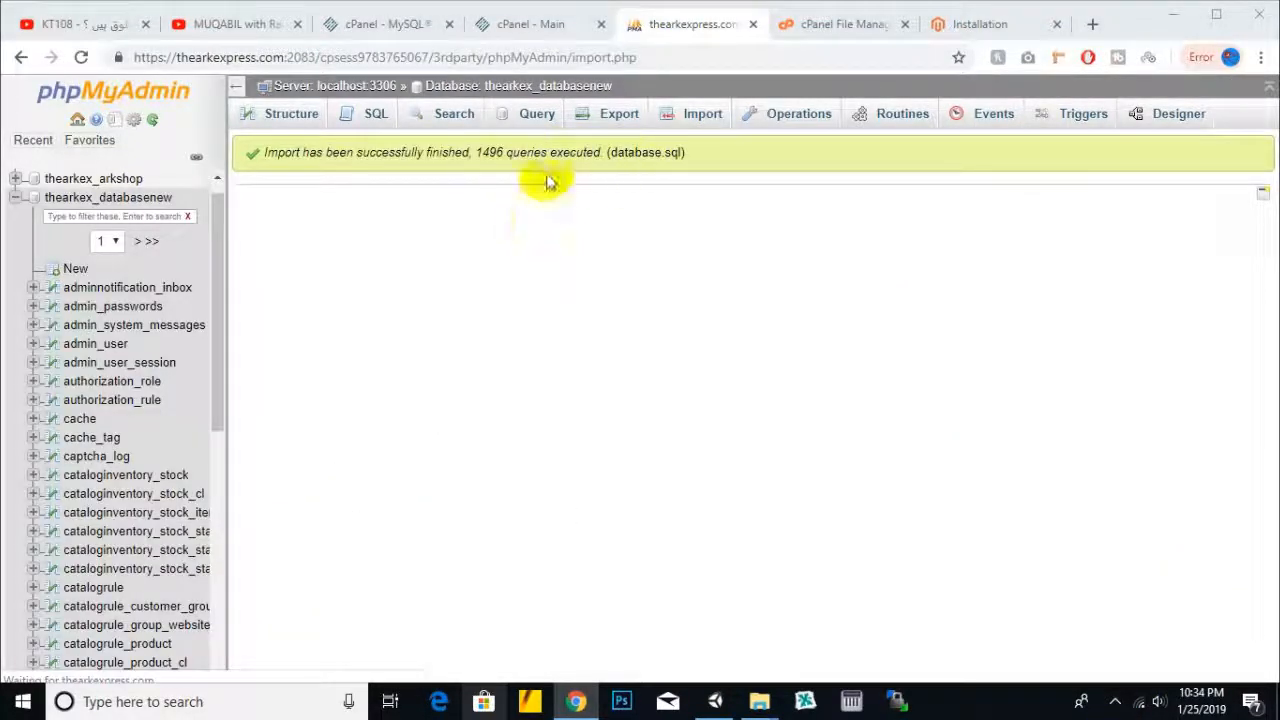
pyautogui.click(965, 24)
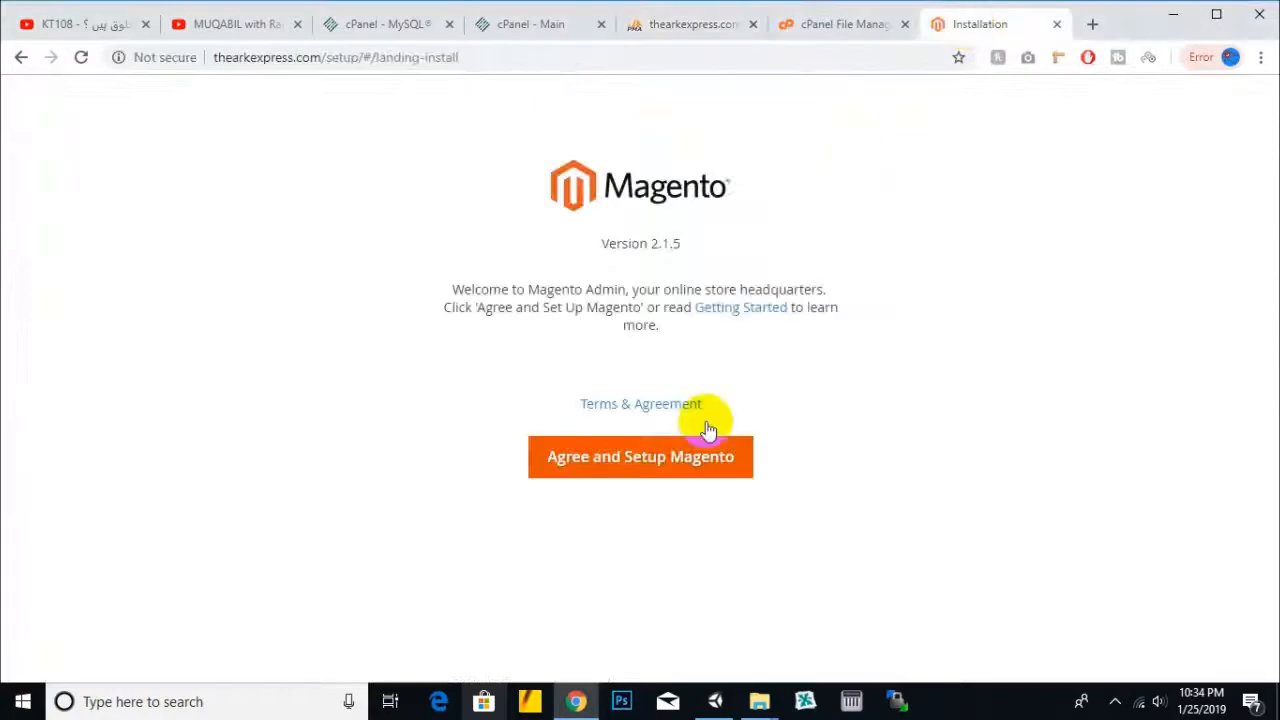
pyautogui.click(676, 476)
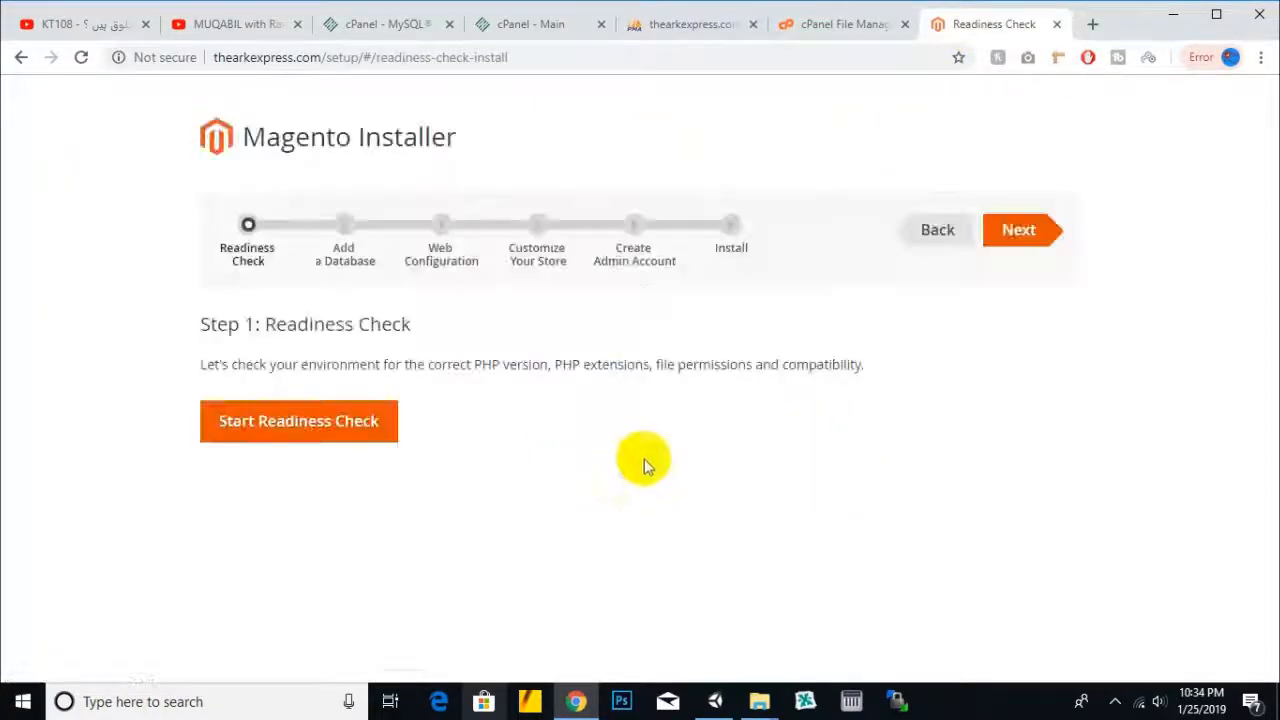
pyautogui.click(385, 436)
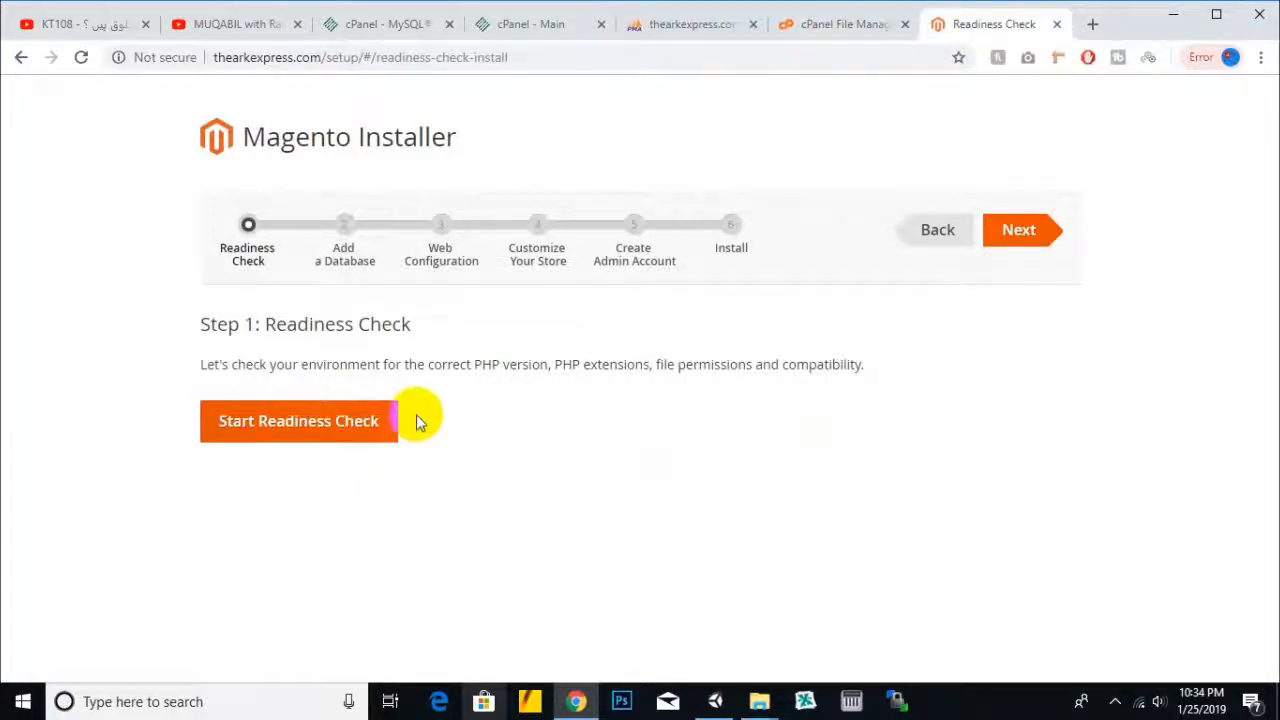
pyautogui.click(360, 423)
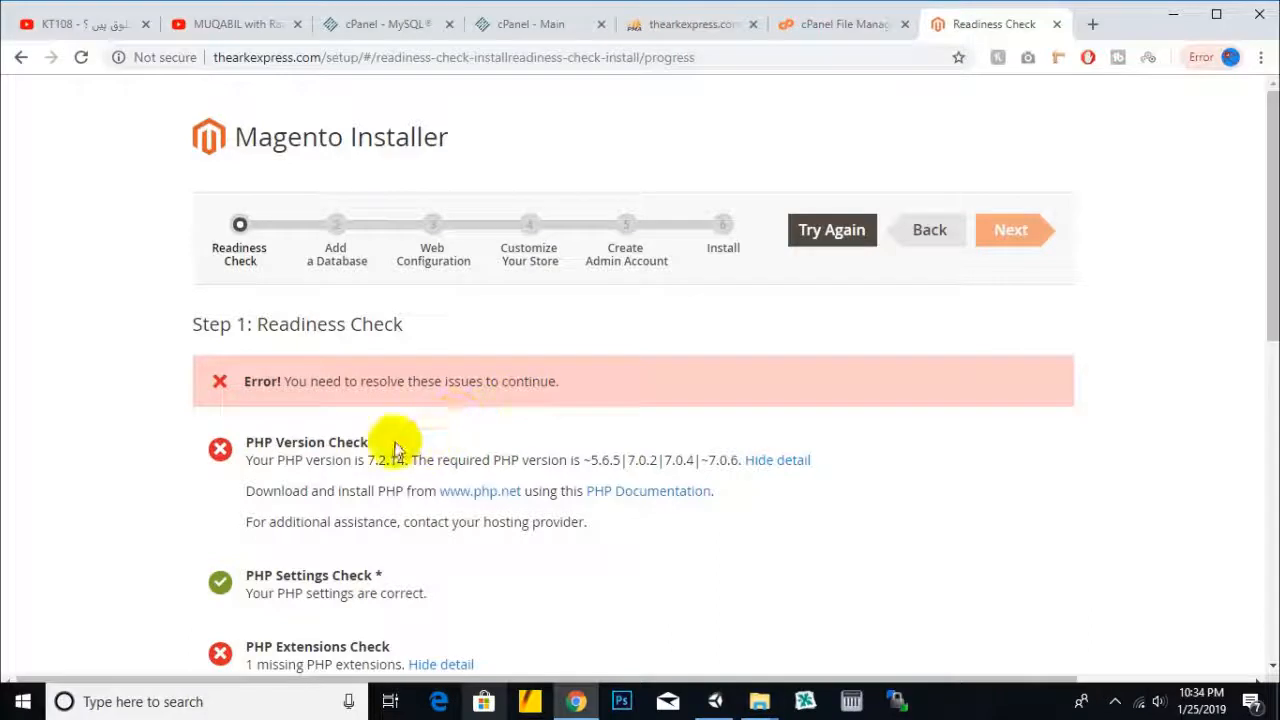
# - Review the PHP version error: installed 7.2.14 versus the list of required versions
pyautogui.moveTo(391, 461); pyautogui.dragTo(397, 461)
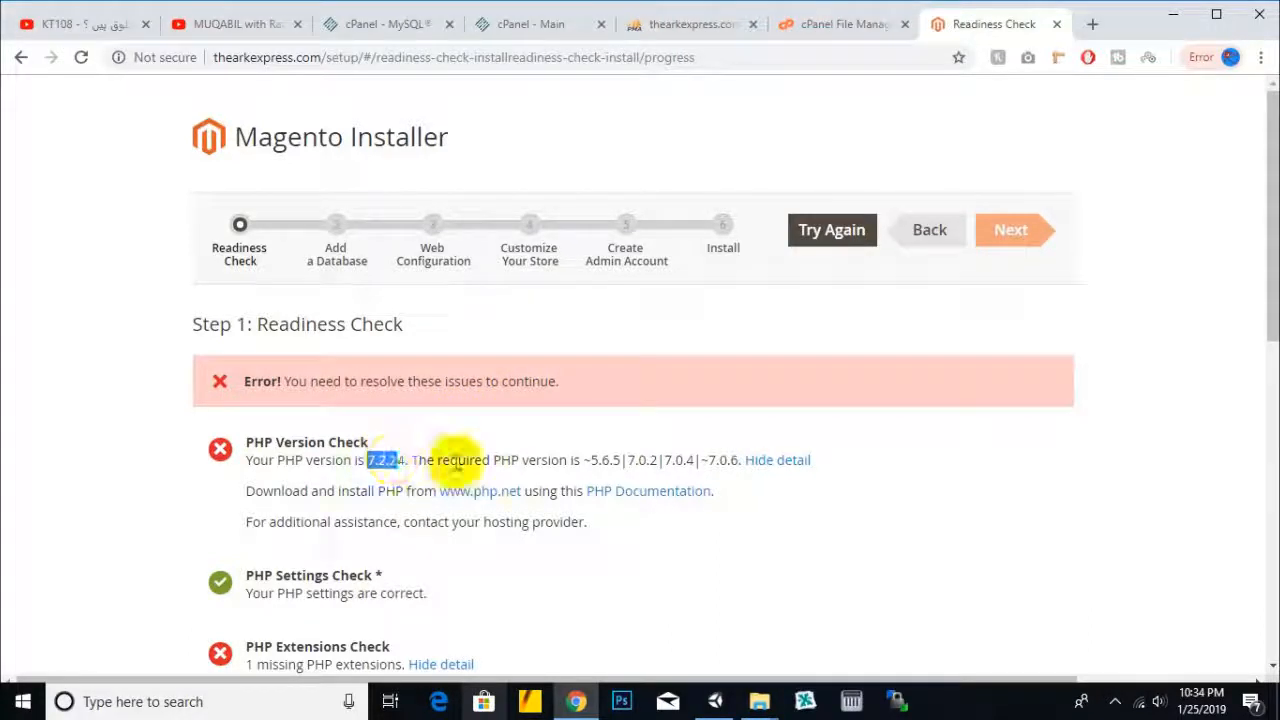
pyautogui.click(456, 462)
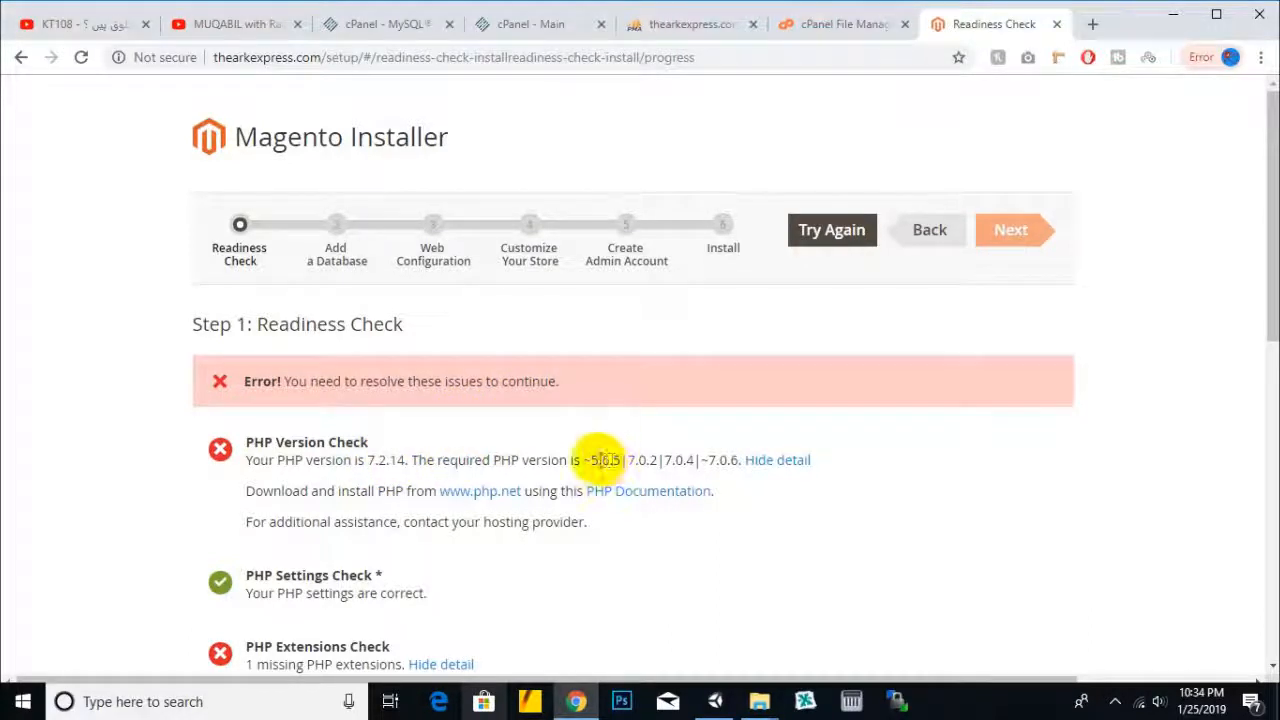
pyautogui.moveTo(598, 460); pyautogui.dragTo(735, 462)
pyautogui.click(737, 462)
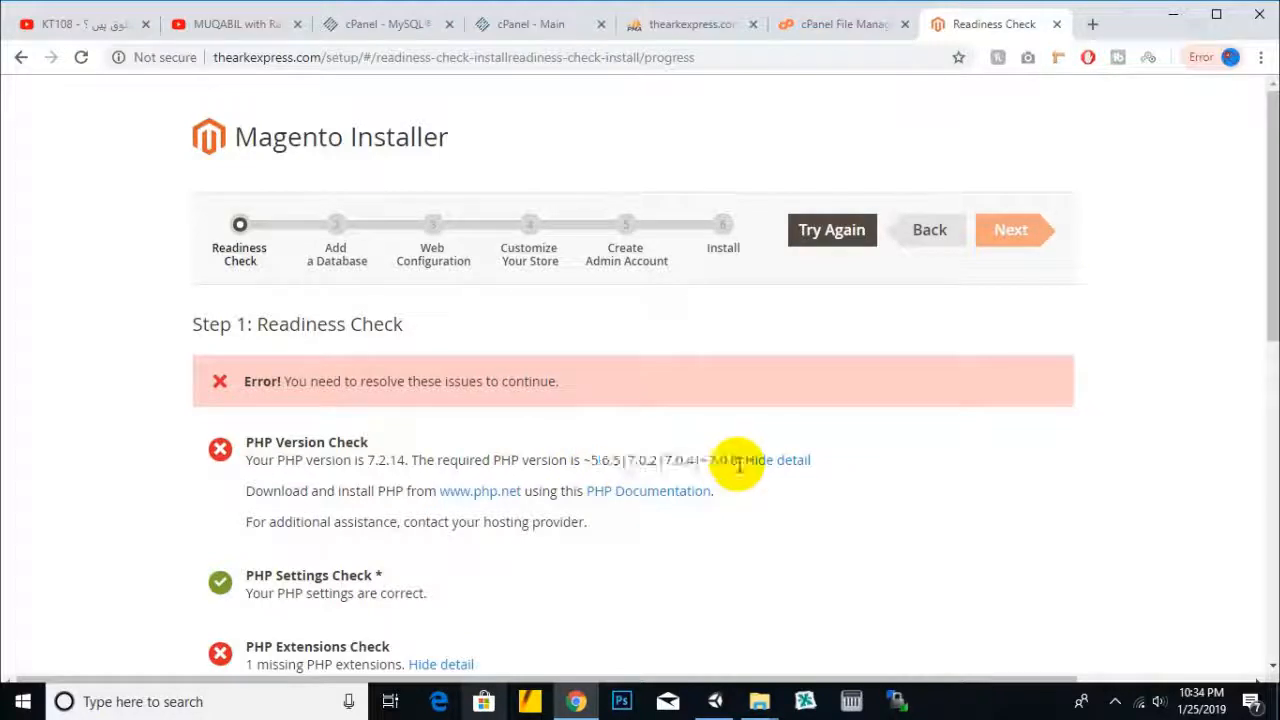
pyautogui.scroll(-1, 255, 447)
pyautogui.scroll(-2, 255, 447)
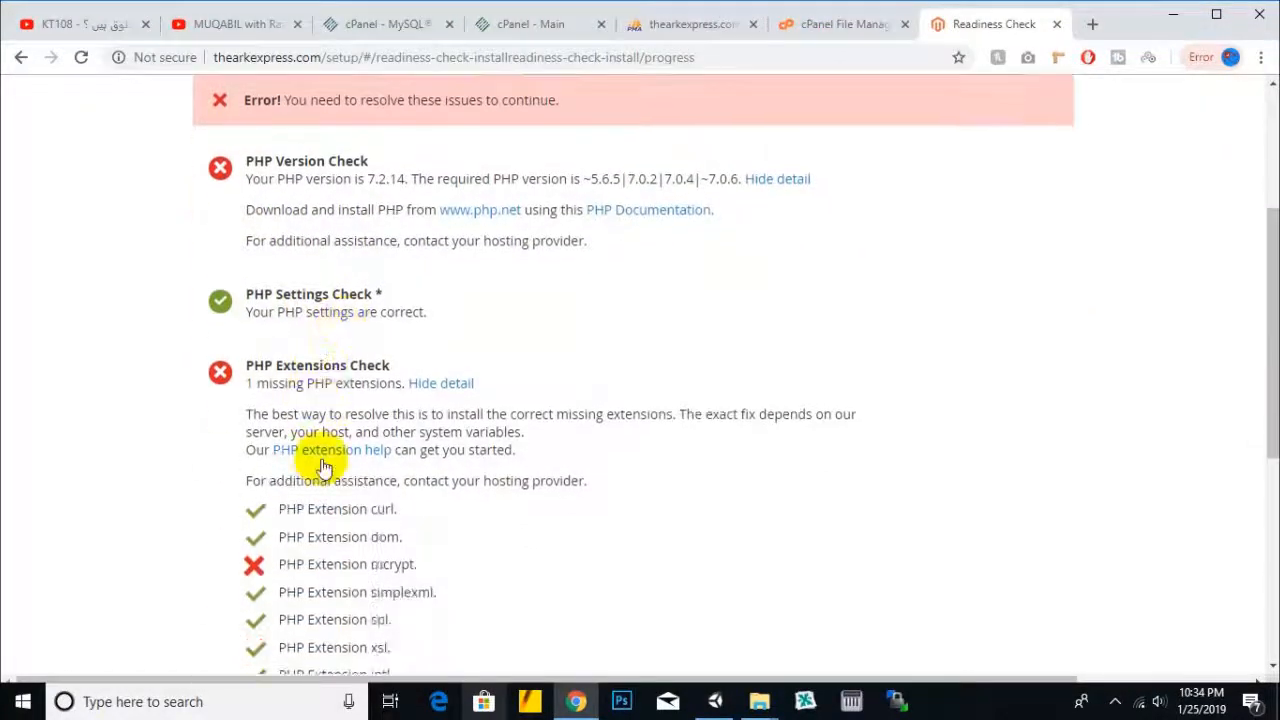
# - Review the missing PHP extensions notice identifying mcrypt as absent; file permissions pass 4/4
pyautogui.moveTo(288, 383); pyautogui.dragTo(390, 385)
pyautogui.click(318, 410)
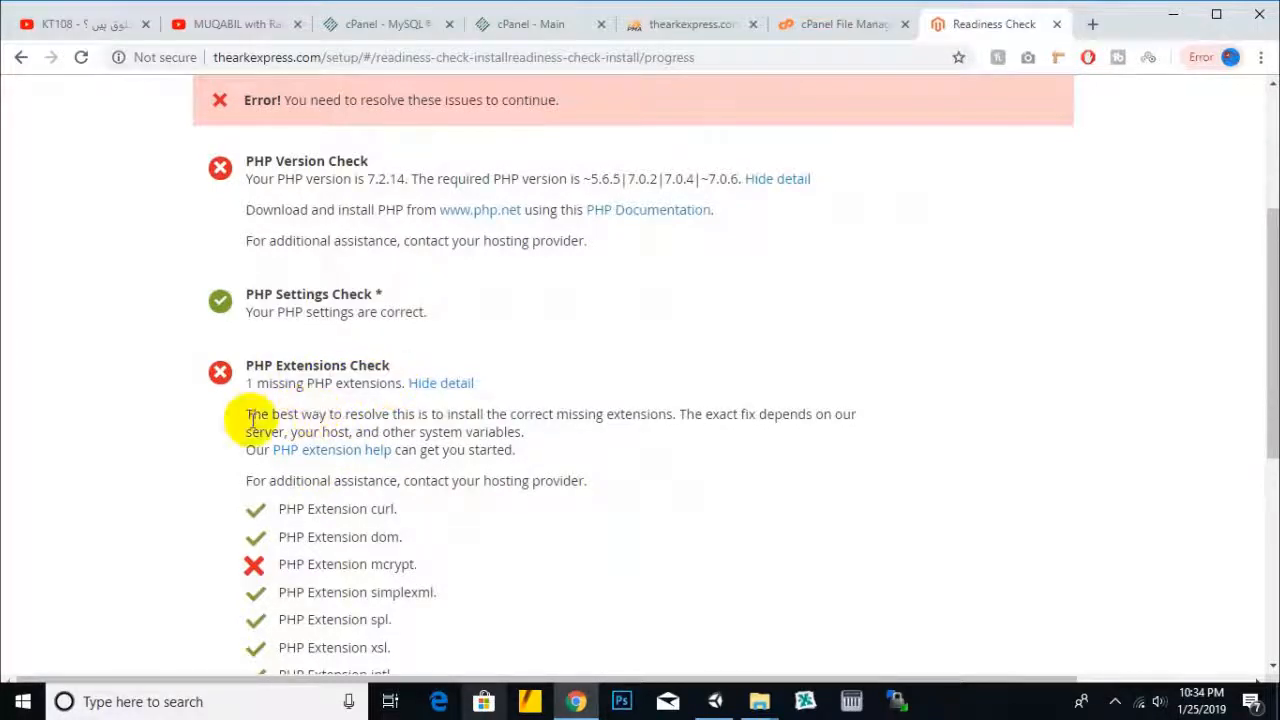
pyautogui.scroll(-1, 560, 438)
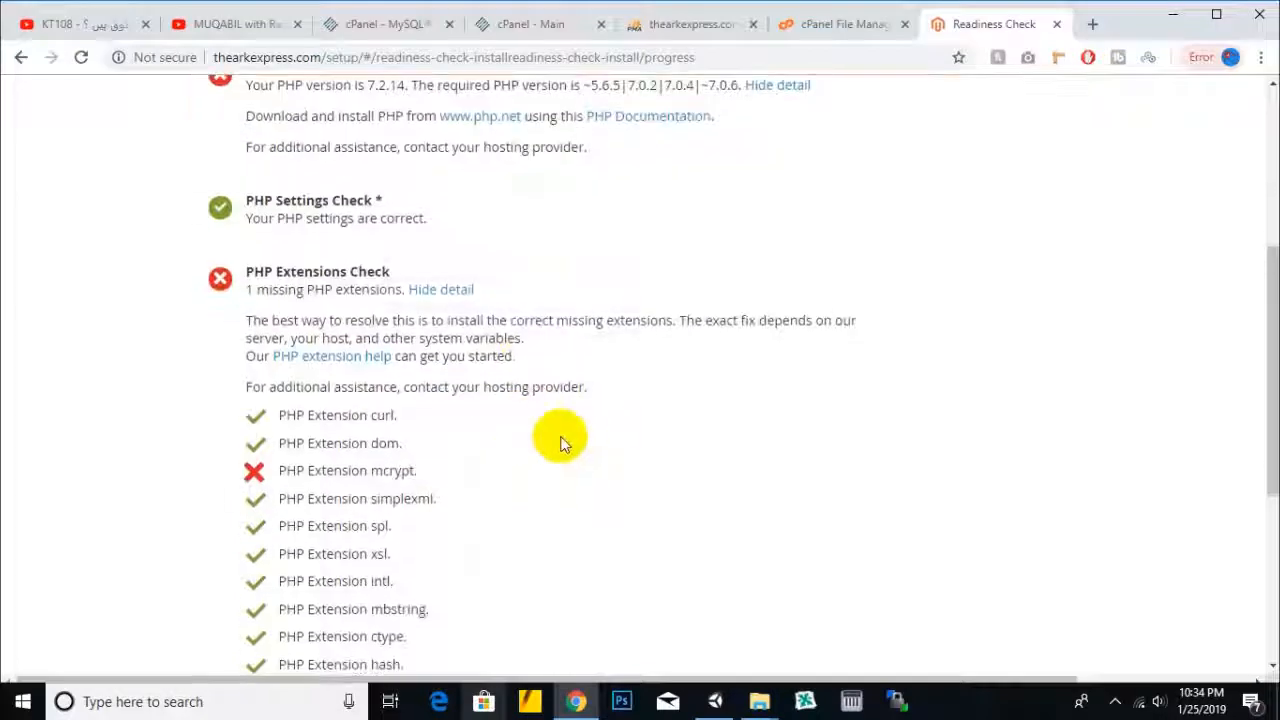
pyautogui.scroll(-2, 400, 350)
pyautogui.moveTo(346, 283)
pyautogui.mouseDown()
pyautogui.moveTo(425, 293)
pyautogui.moveTo(371, 286)
pyautogui.mouseUp()
pyautogui.click(406, 285)
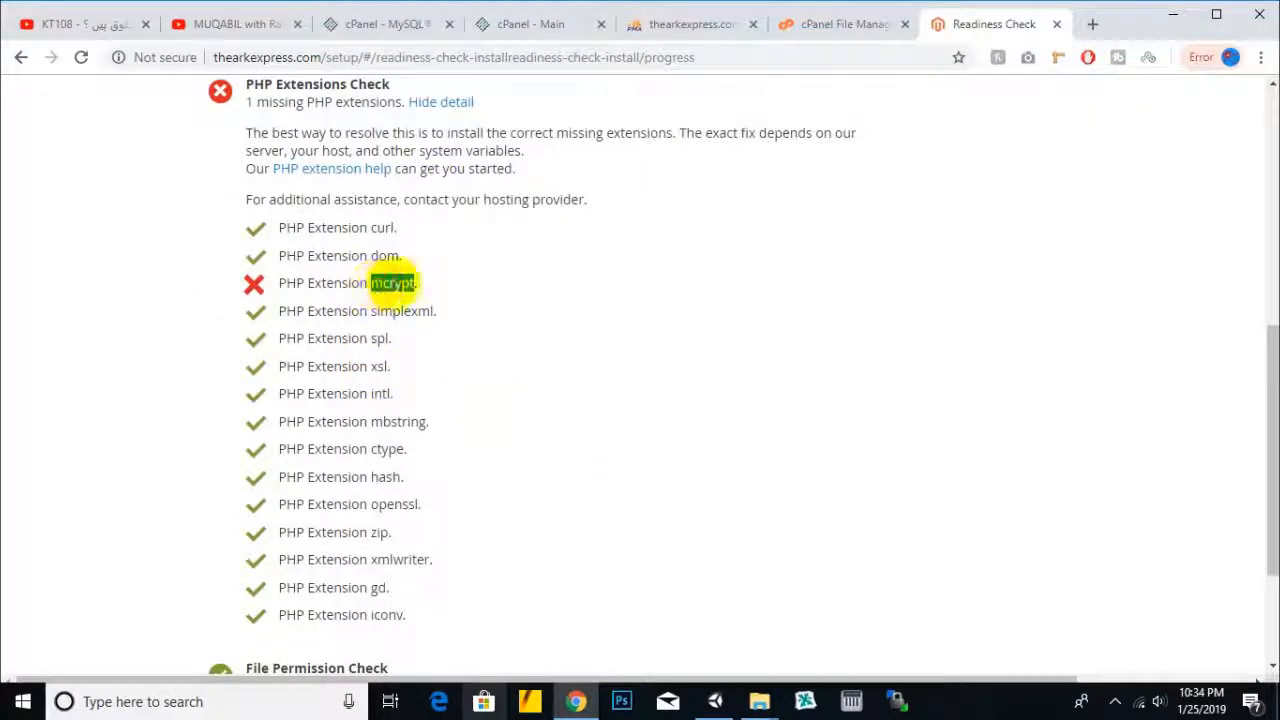
pyautogui.scroll(-2, 414, 362)
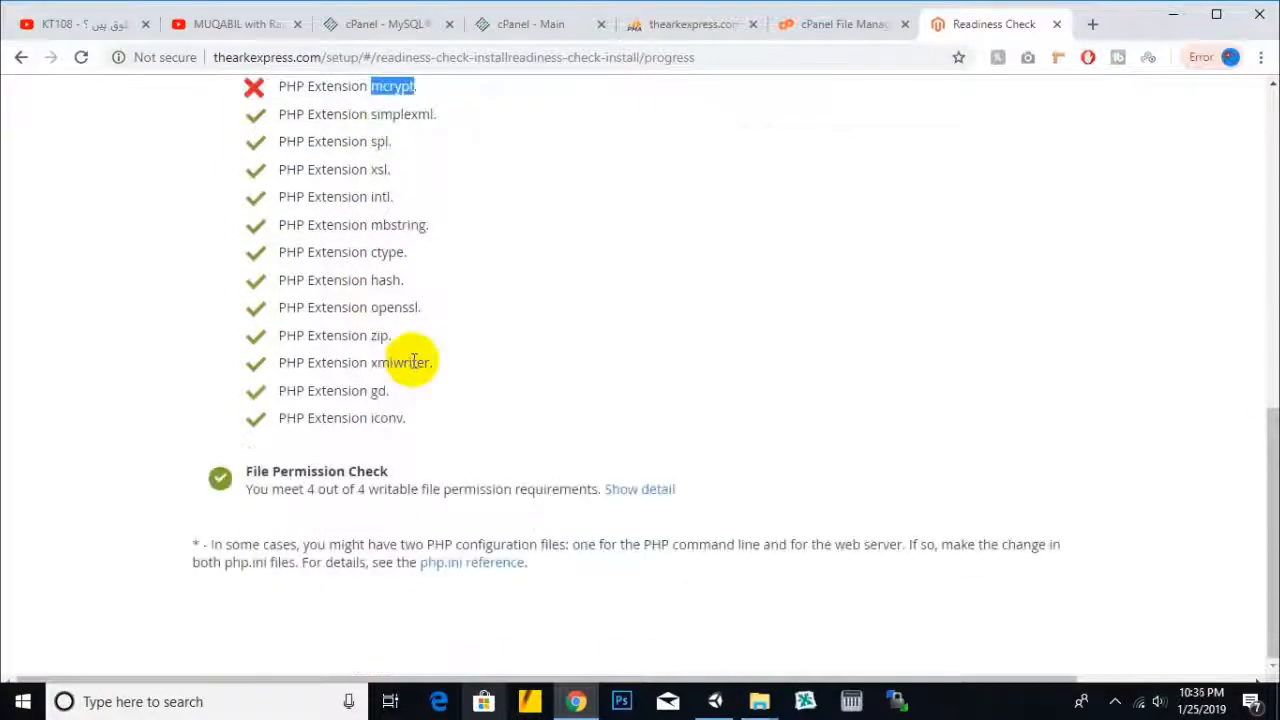
pyautogui.scroll(5, 414, 362)
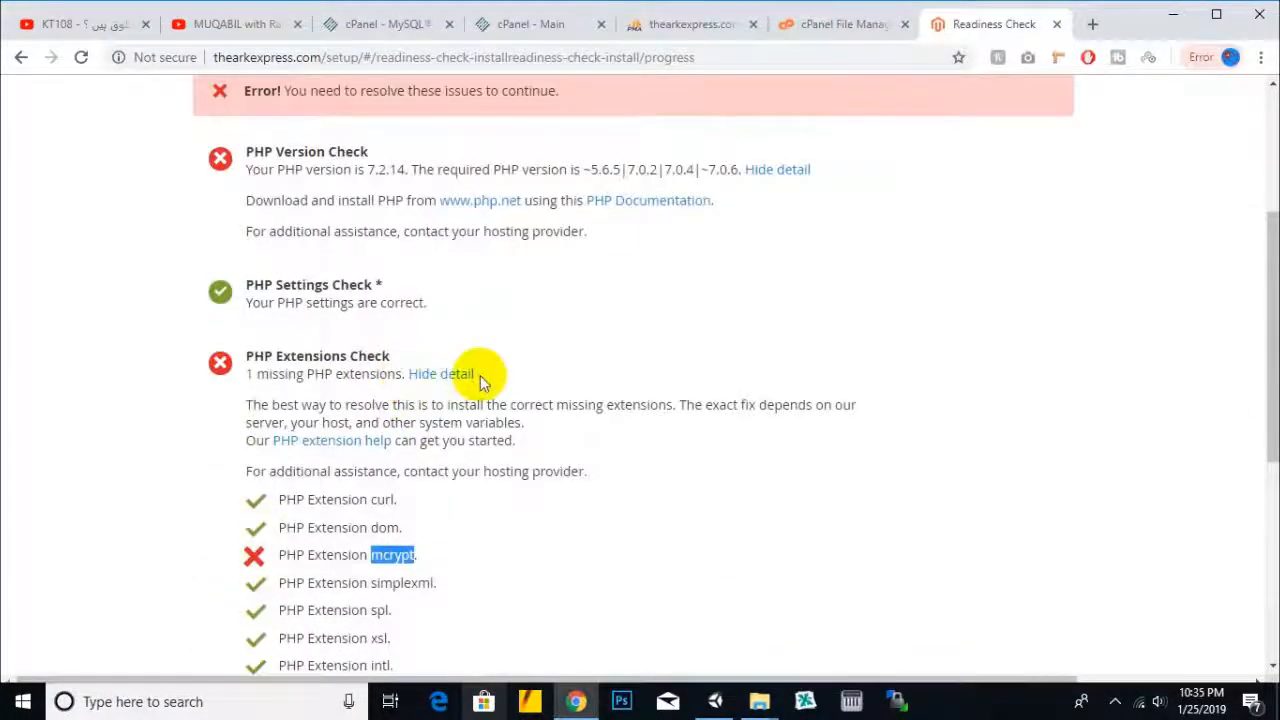
pyautogui.scroll(2, 860, 360)
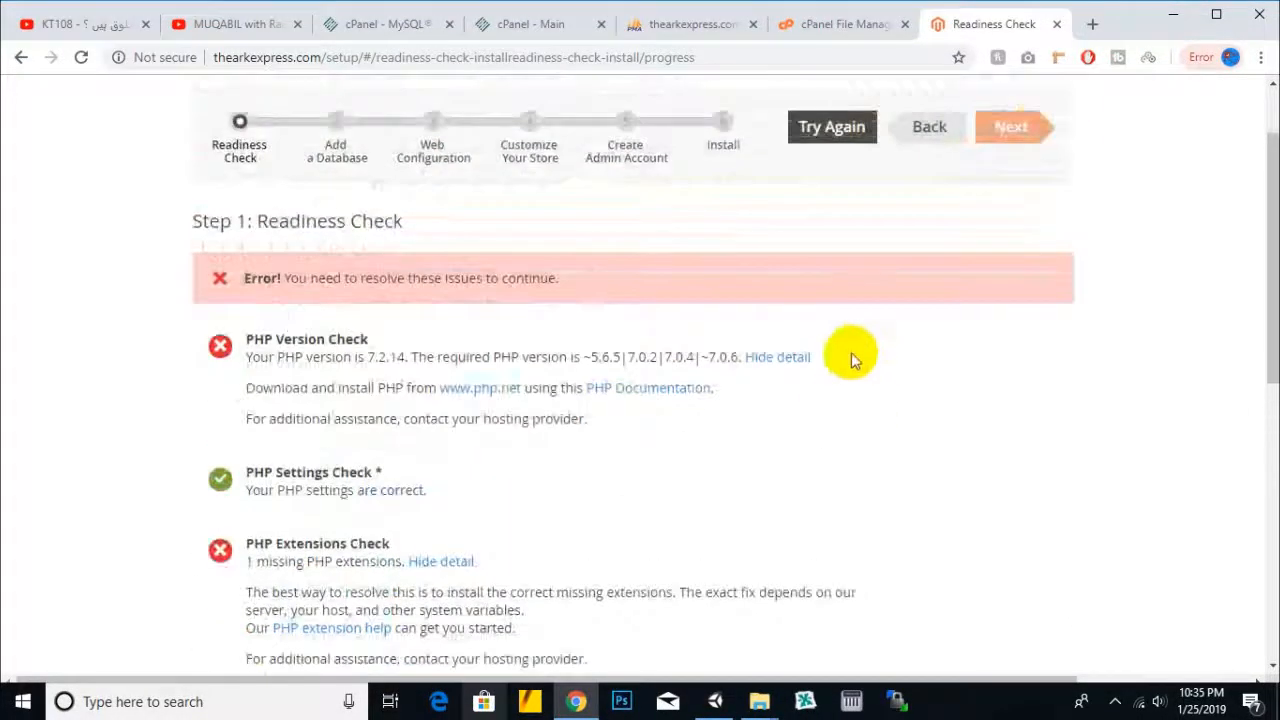
pyautogui.click(810, 30)
# - Go to cPanel home and open Select PHP Version under Software, showing PHP 7.2 extensions
pyautogui.click(700, 26)
pyautogui.click(800, 26)
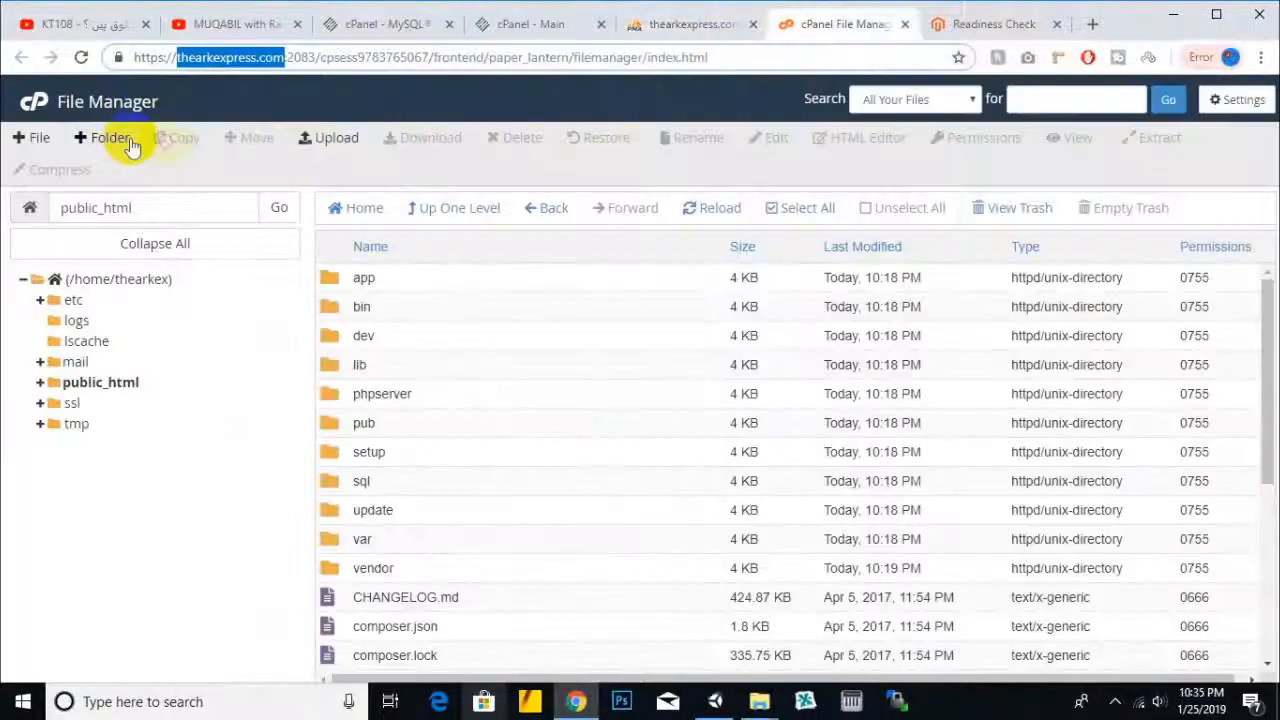
pyautogui.click(500, 24)
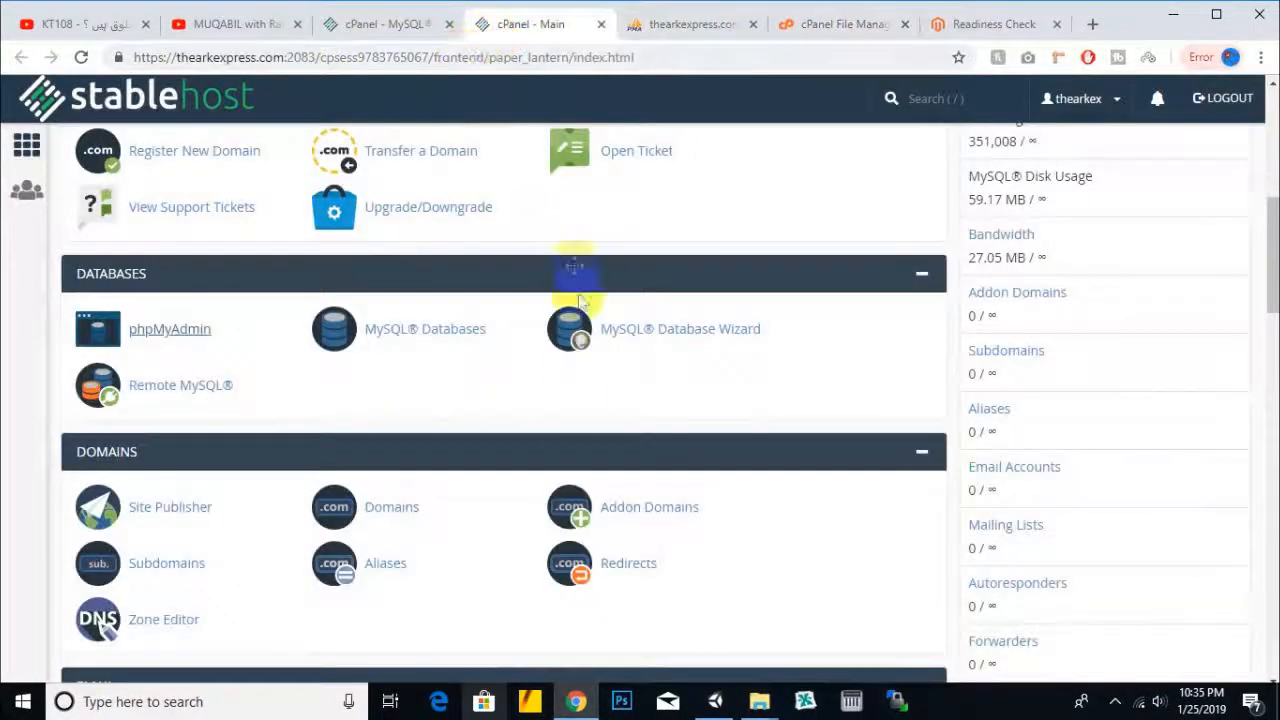
pyautogui.scroll(-2, 542, 460)
pyautogui.scroll(-8, 542, 460)
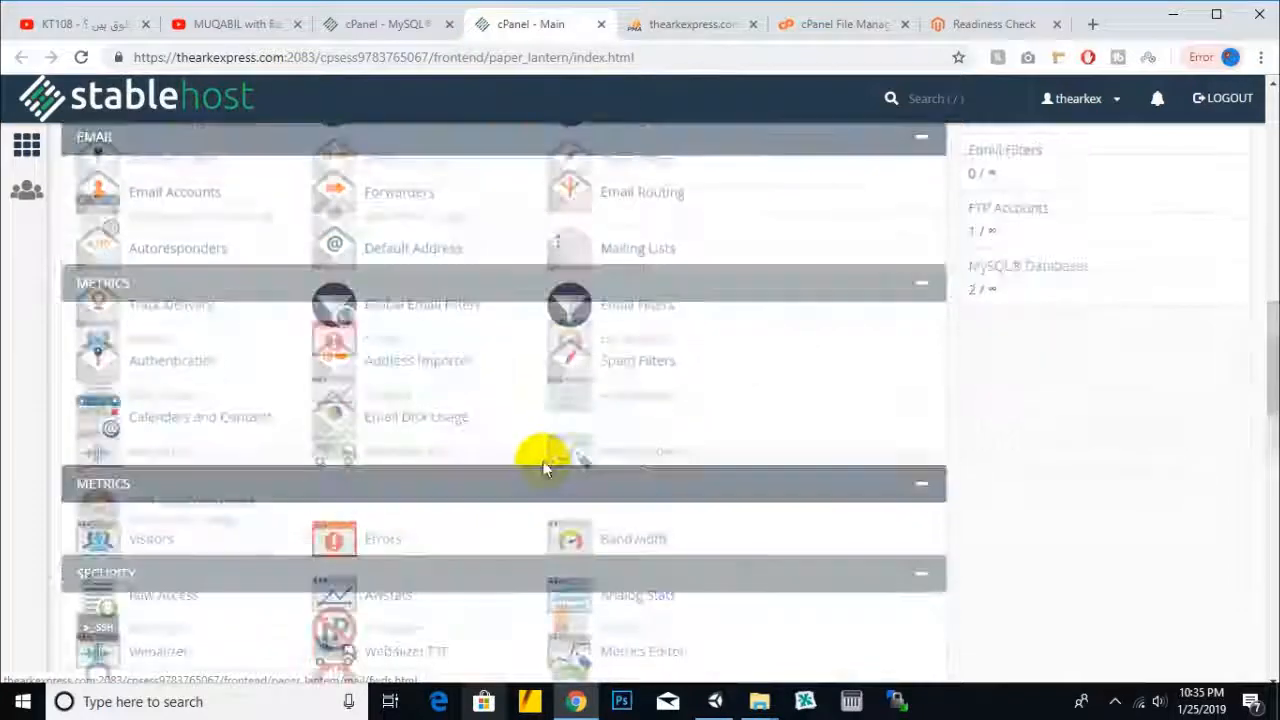
pyautogui.scroll(-6, 637, 462)
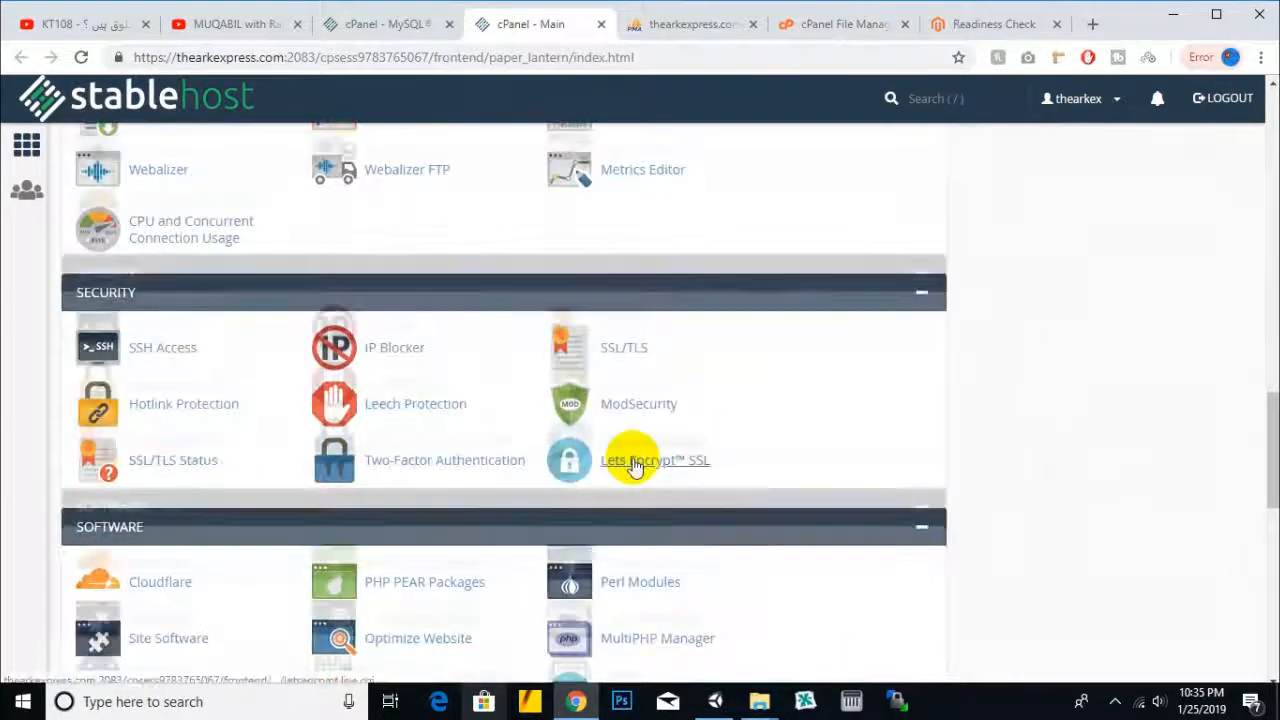
pyautogui.scroll(-1, 633, 460)
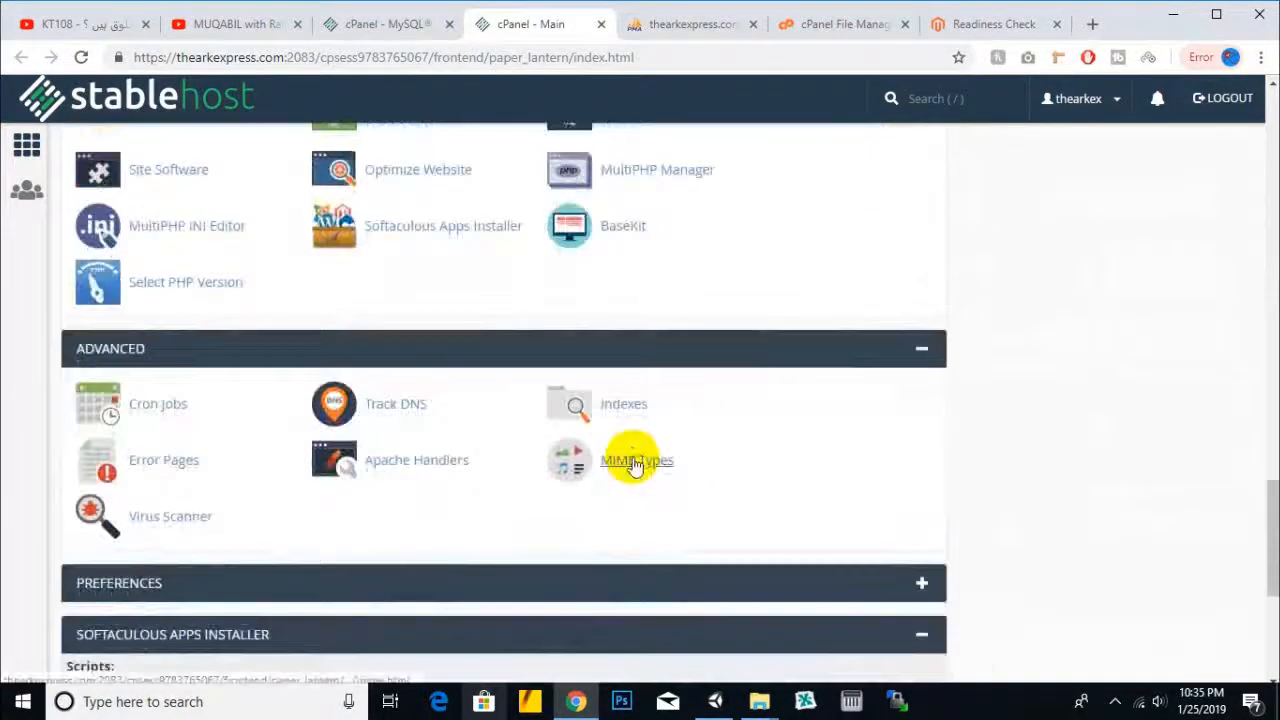
pyautogui.scroll(-4, 634, 463)
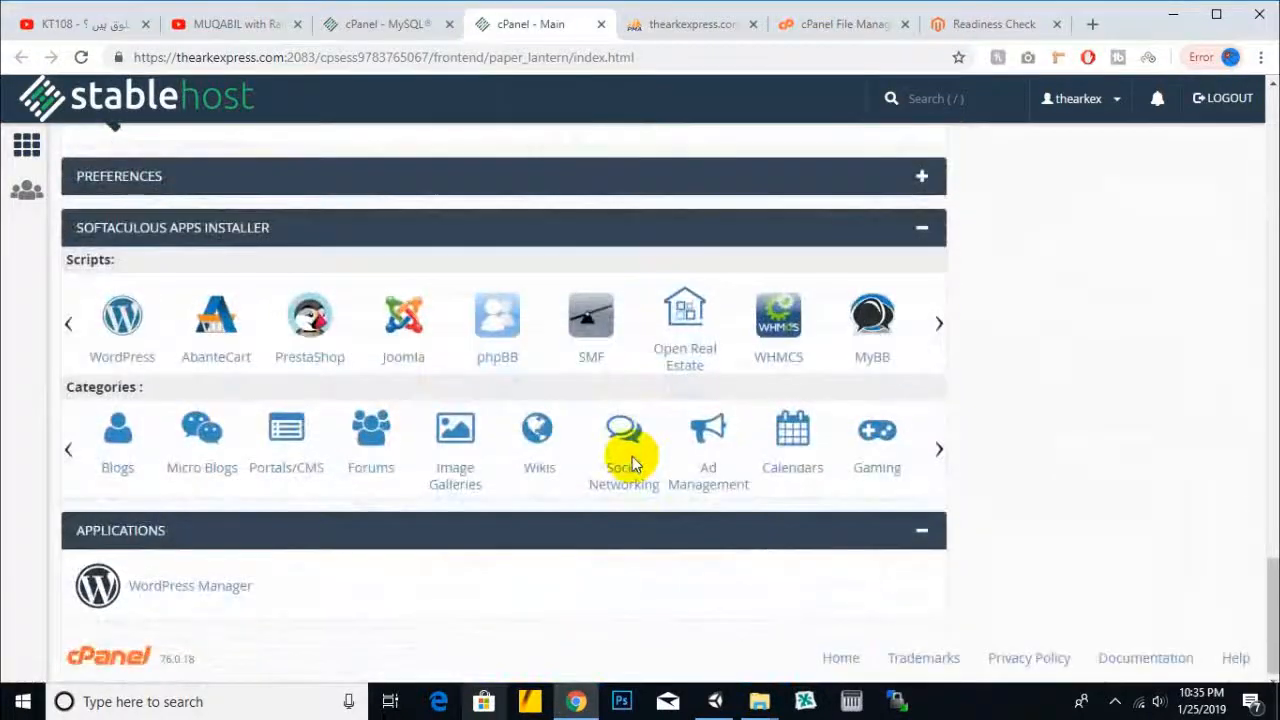
pyautogui.scroll(4, 632, 462)
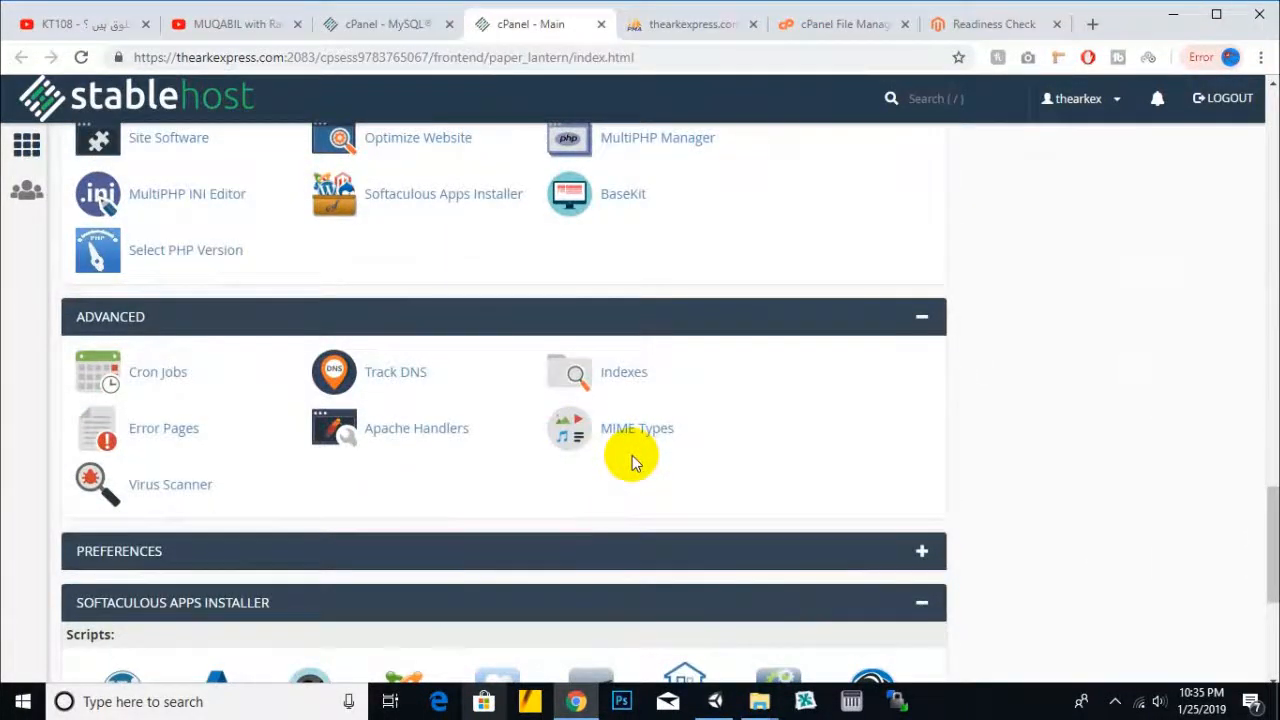
pyautogui.scroll(3, 632, 460)
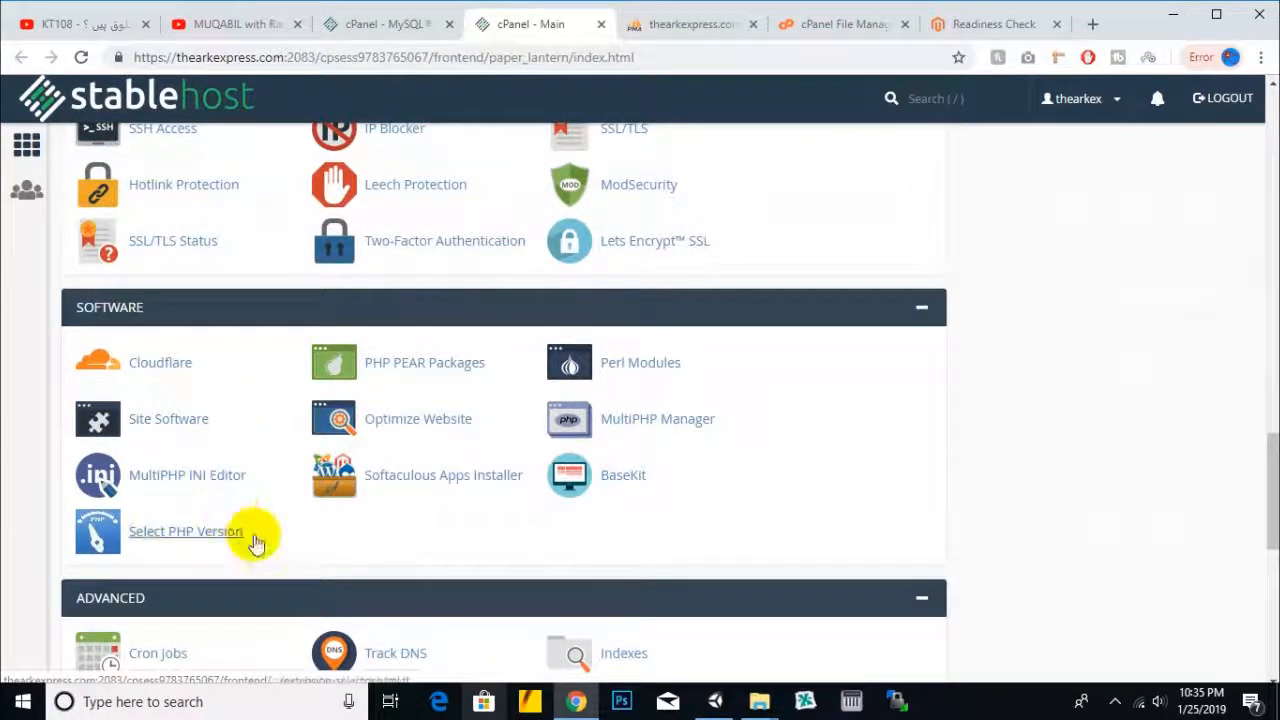
pyautogui.click(218, 541)
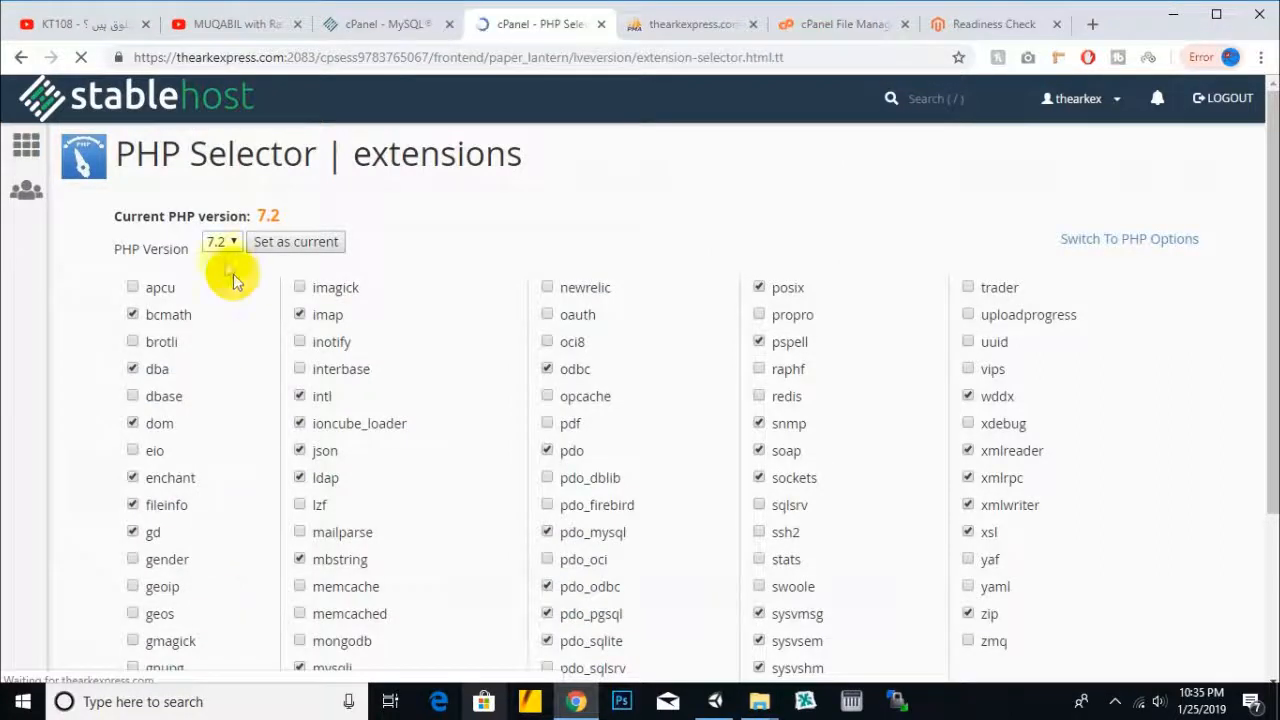
# - Set PHP 7.0 as the current version and check that mcrypt is enabled
pyautogui.click(222, 243)
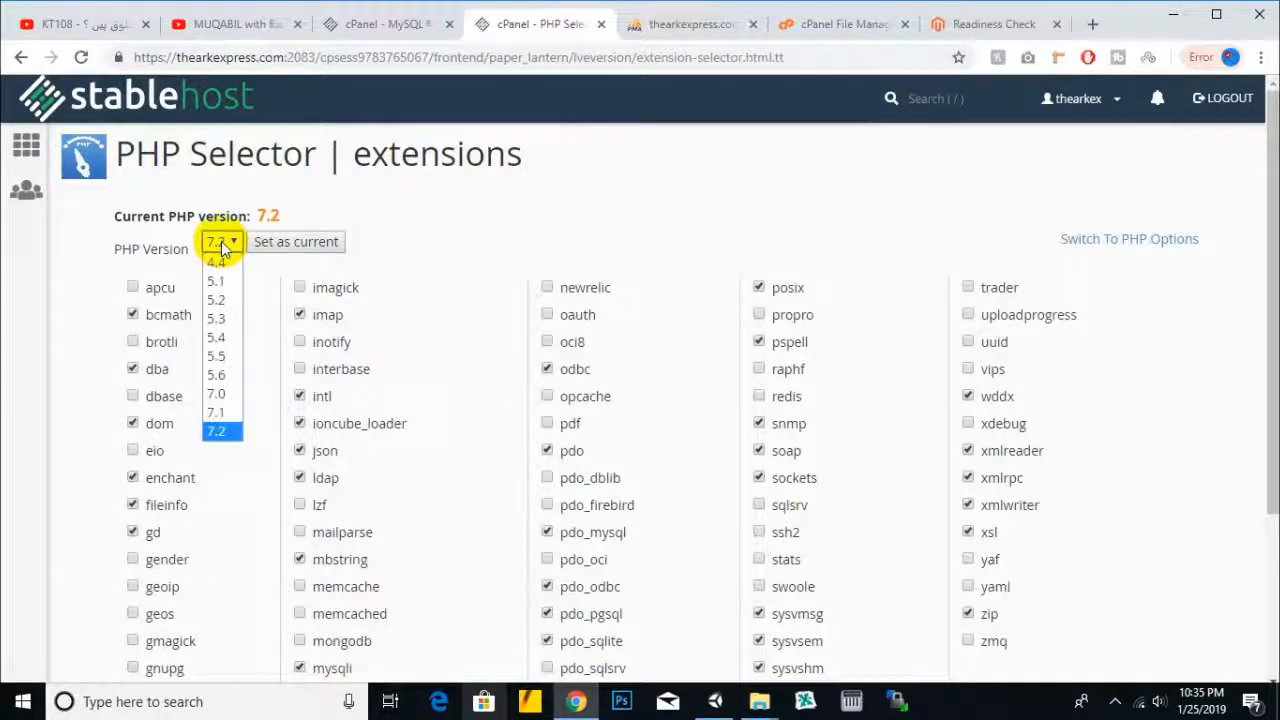
pyautogui.click(217, 394)
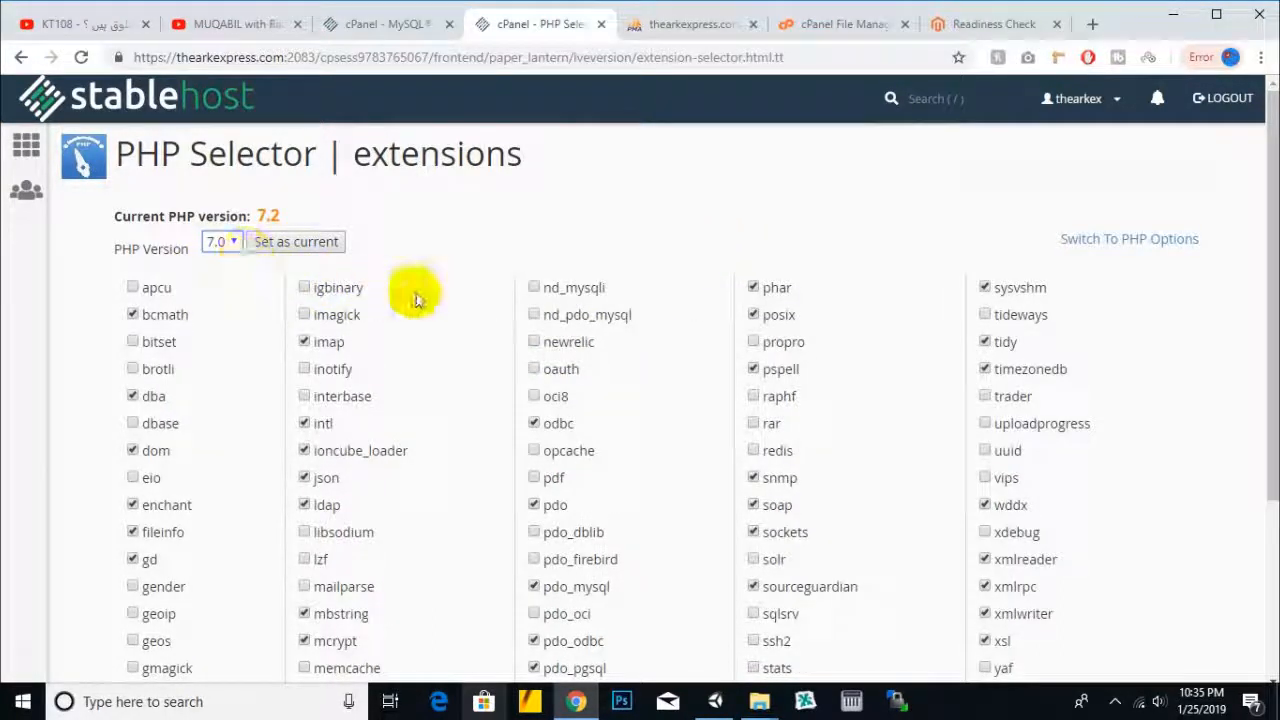
pyautogui.click(296, 255)
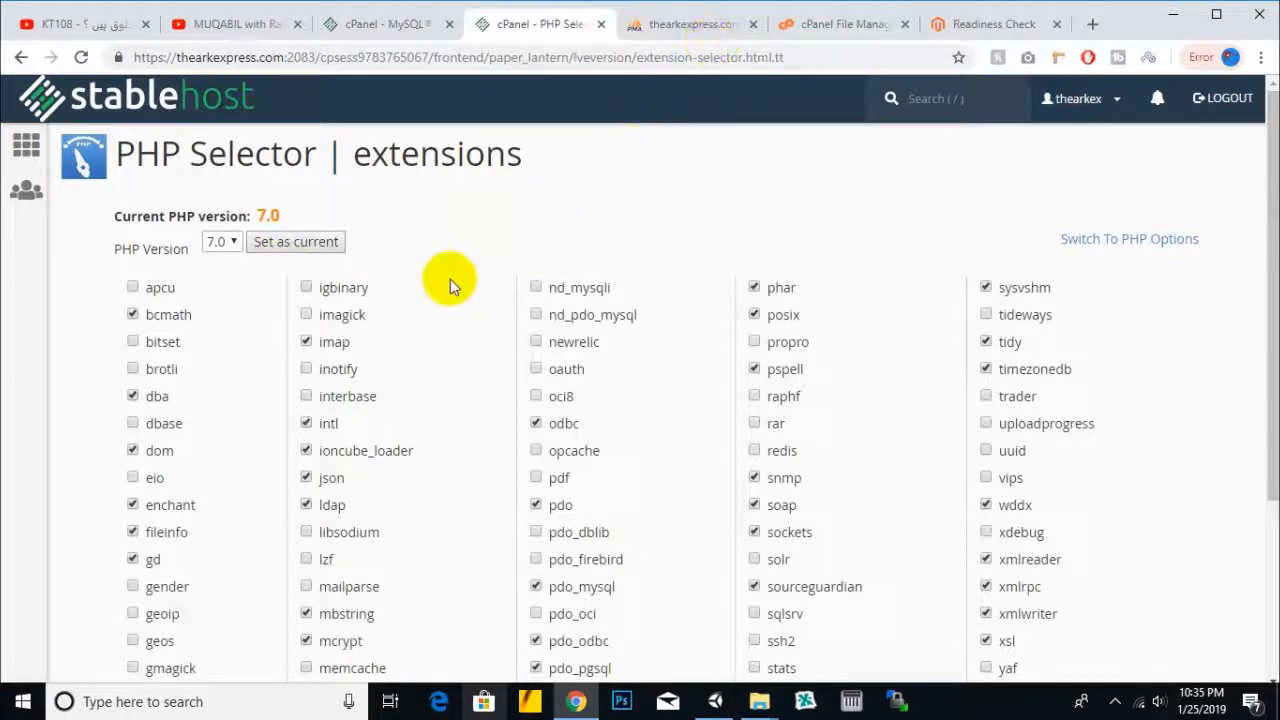
pyautogui.scroll(-2, 450, 279)
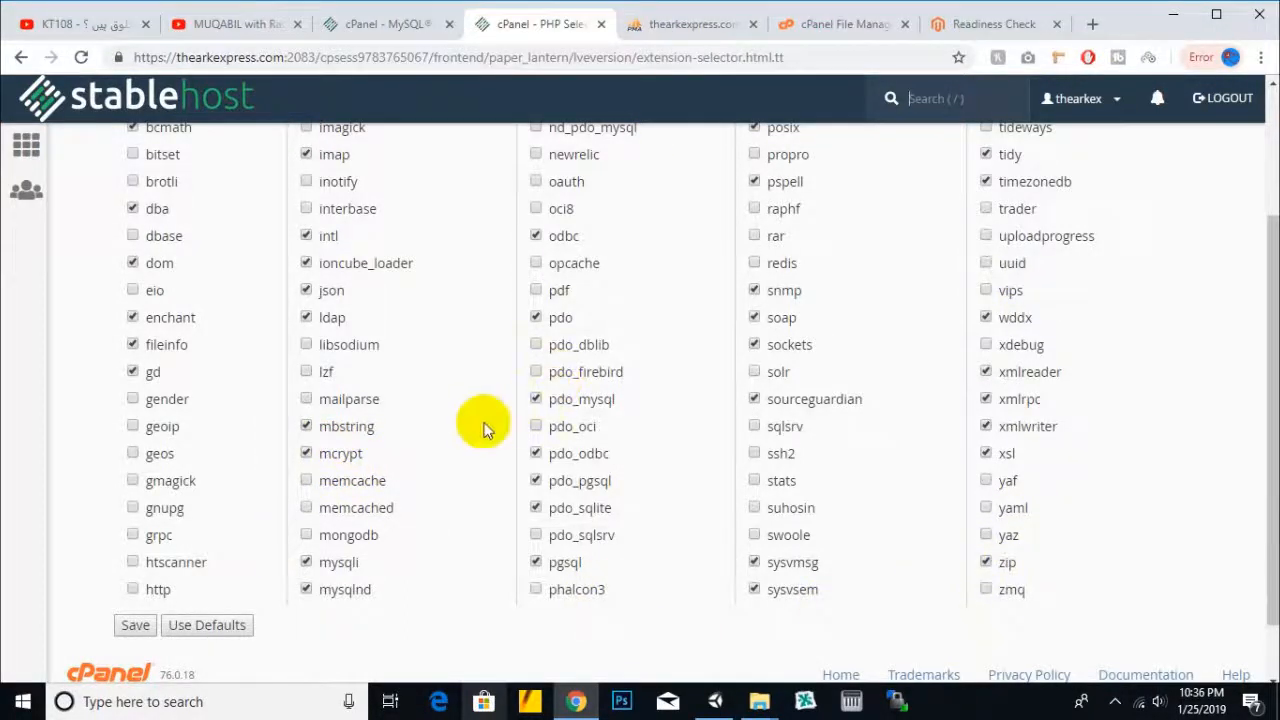
pyautogui.scroll(1, 520, 380)
# - Reload the Magento installer, agree to the terms and rerun the readiness check
pyautogui.click(985, 24)
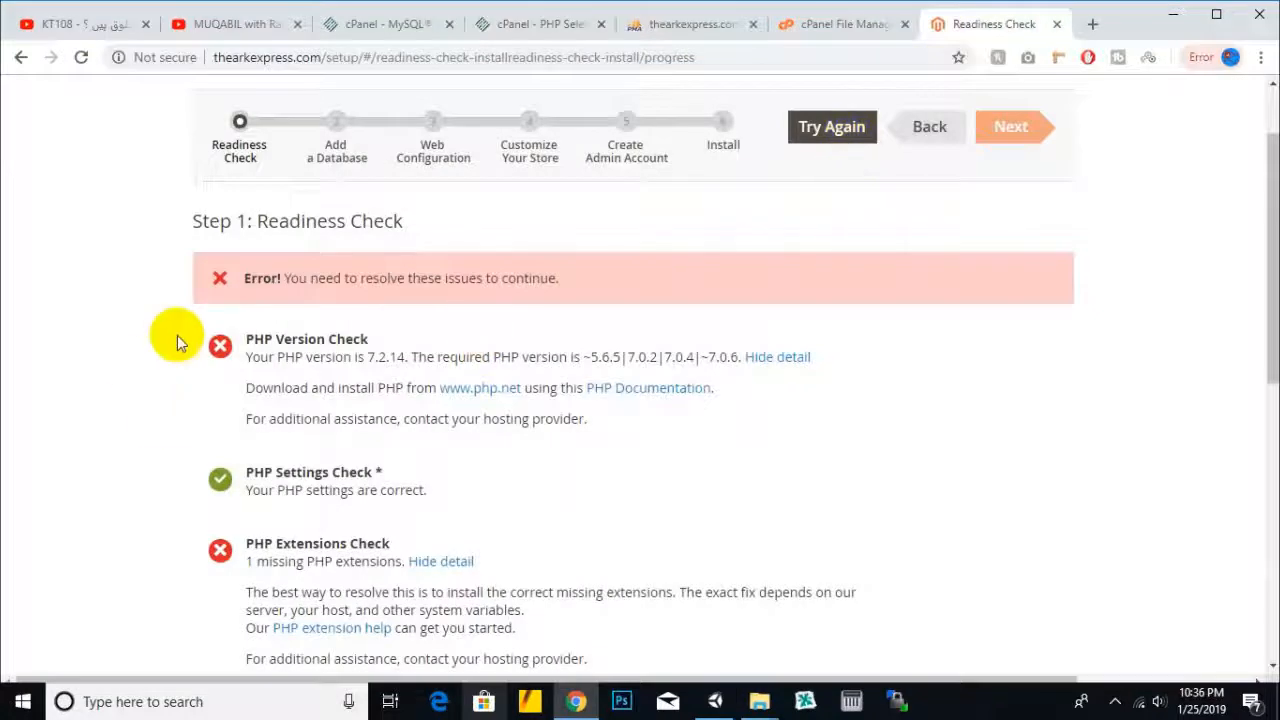
pyautogui.scroll(-2, 443, 417)
pyautogui.scroll(3, 423, 423)
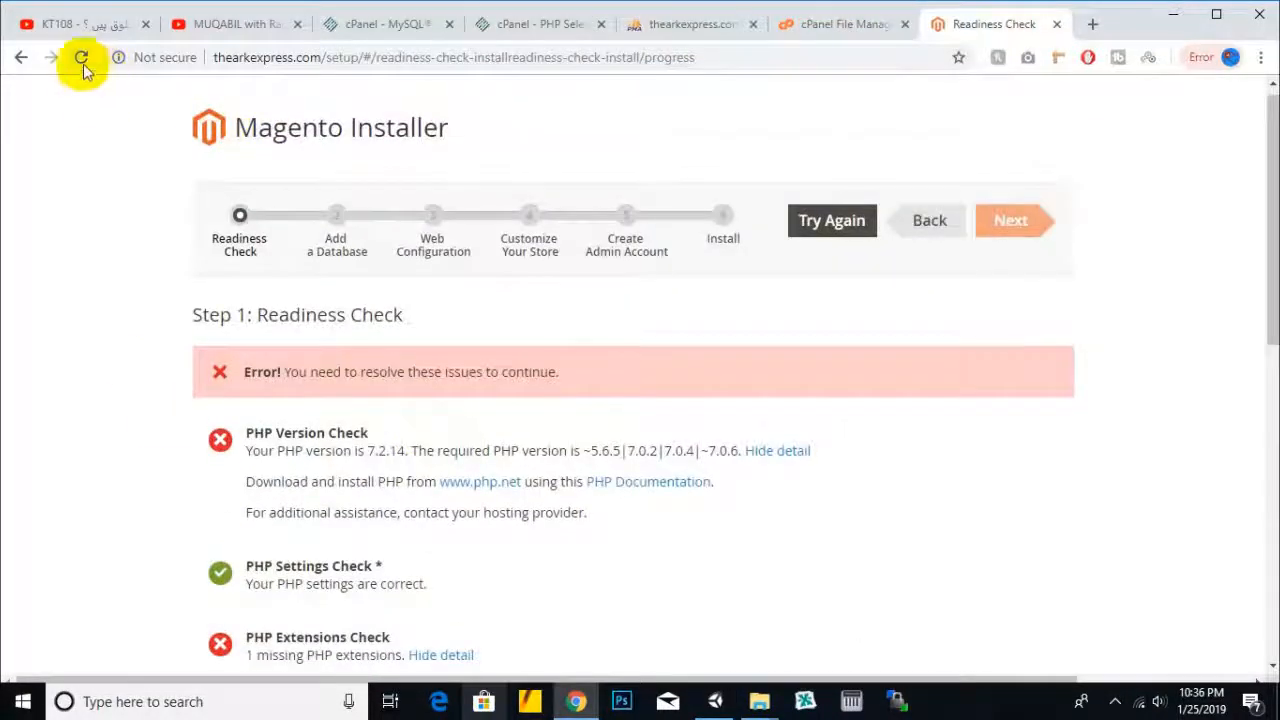
pyautogui.click(82, 60)
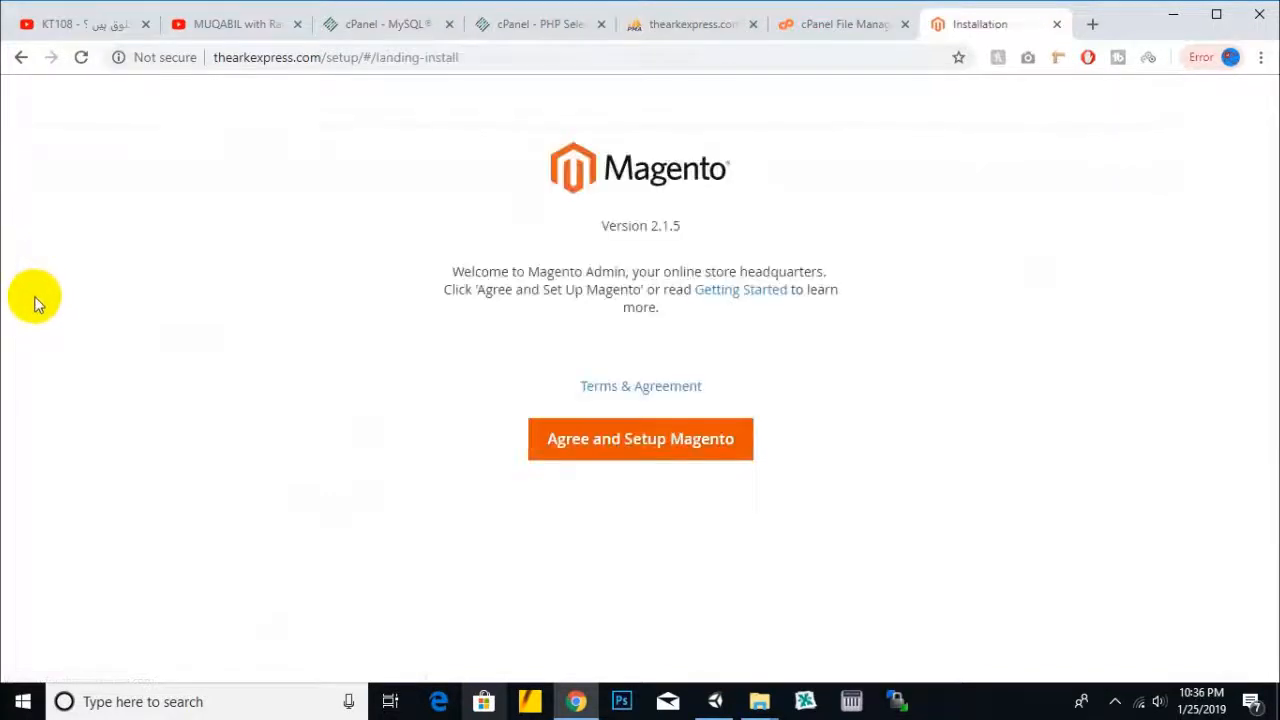
pyautogui.click(612, 470)
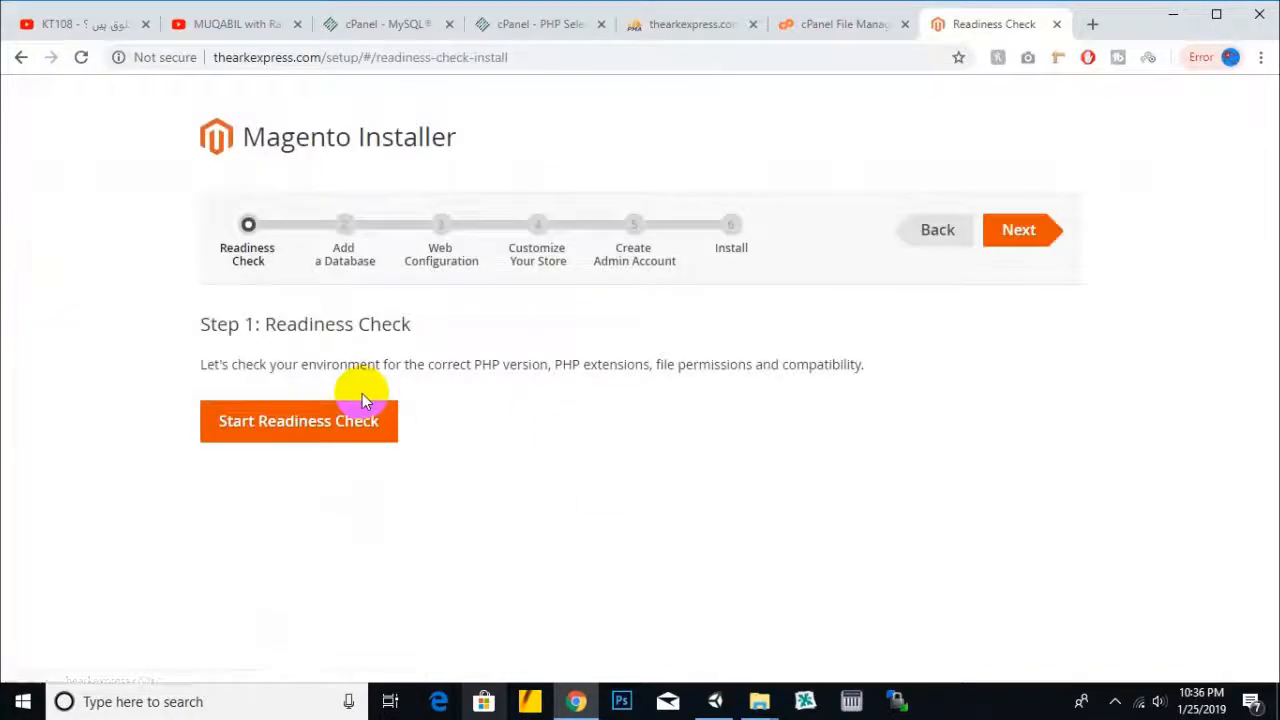
pyautogui.click(331, 420)
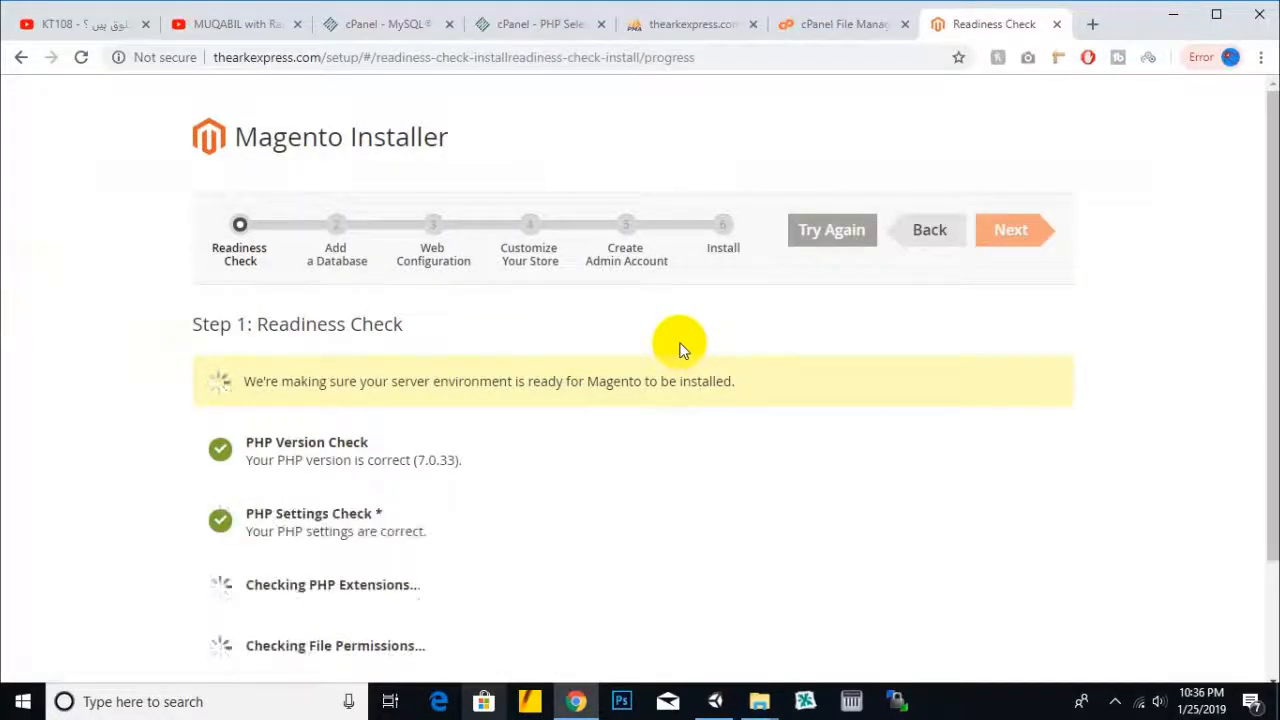
# - Confirm every check passes on PHP 7.0.33 and continue to Add a Database
pyautogui.scroll(-1, 679, 350)
pyautogui.scroll(-1, 679, 350)
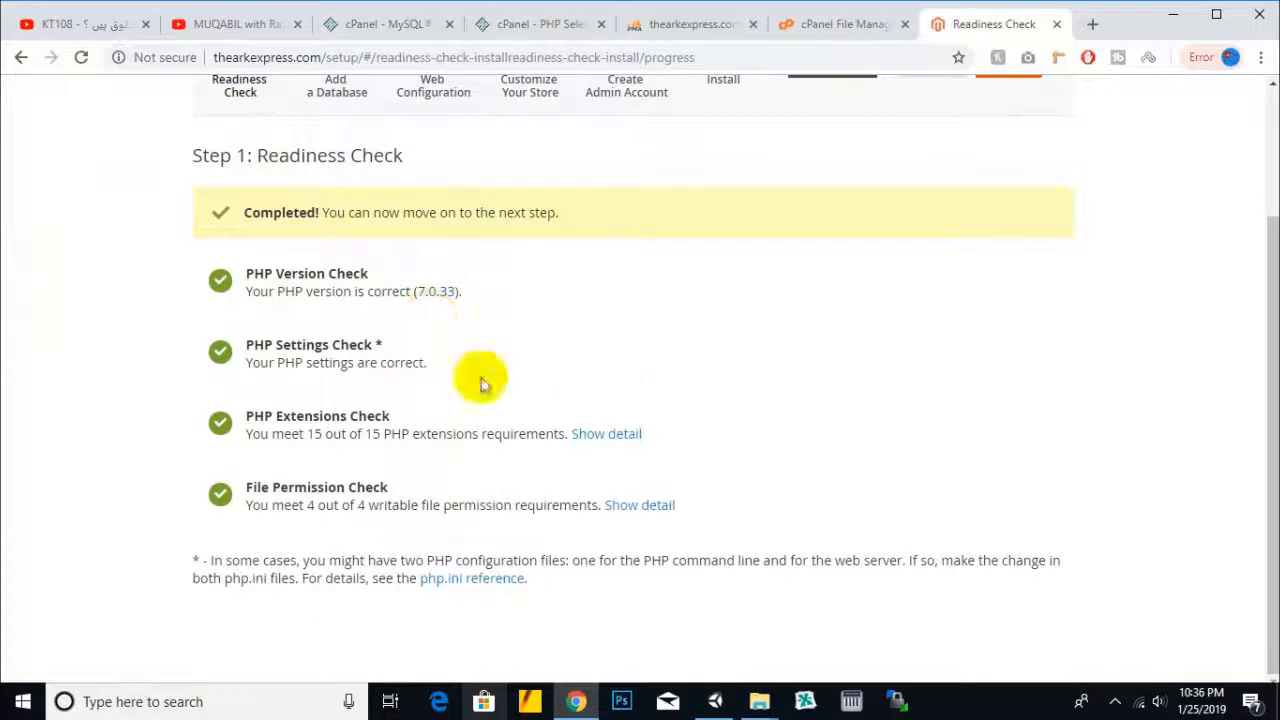
pyautogui.scroll(2, 609, 394)
pyautogui.click(985, 243)
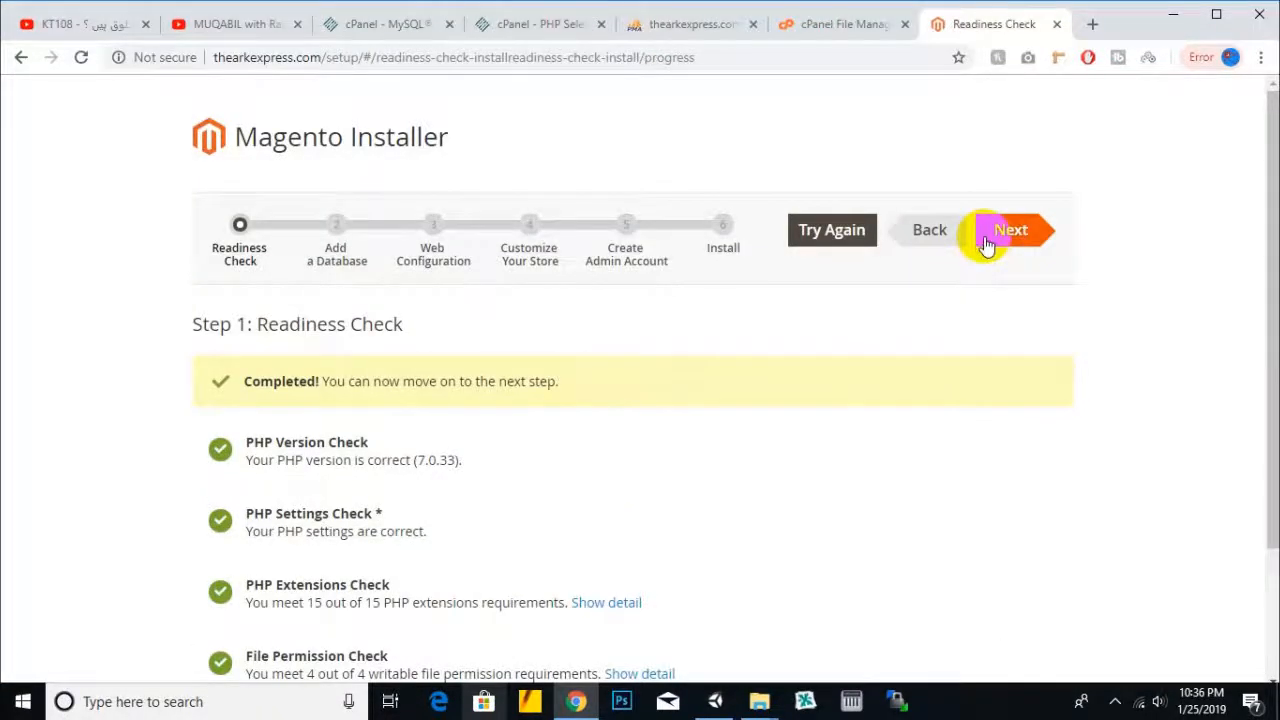
pyautogui.click(530, 371)
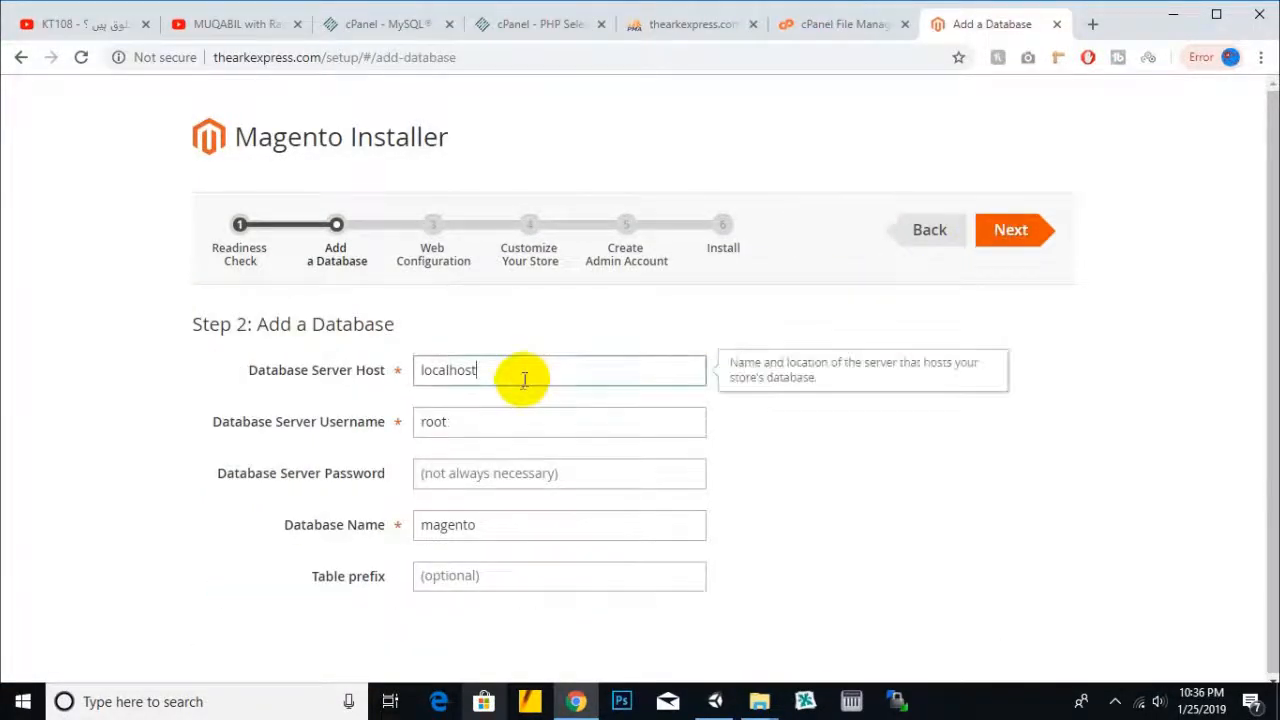
# - Keep localhost as host and replace root with the cPanel database username
pyautogui.moveTo(514, 373); pyautogui.dragTo(399, 380)
pyautogui.moveTo(313, 422); pyautogui.dragTo(418, 422)
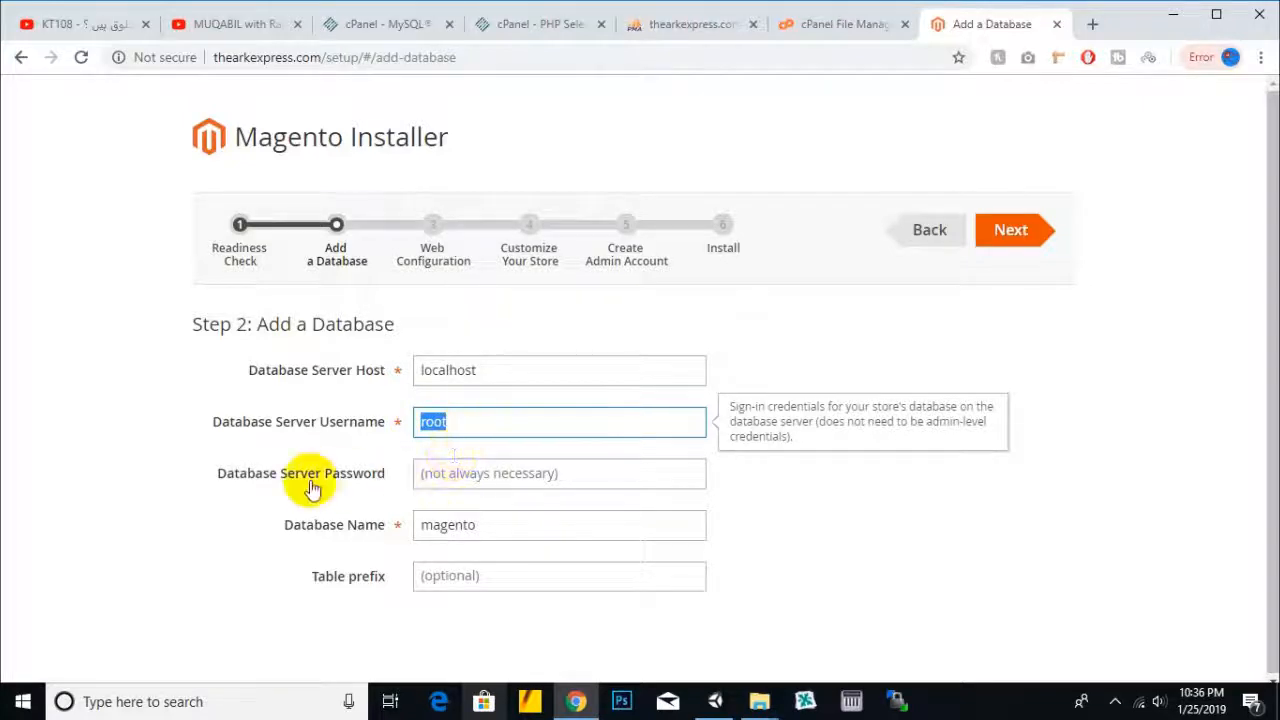
pyautogui.click(449, 476)
pyautogui.moveTo(533, 410); pyautogui.dragTo(400, 409)
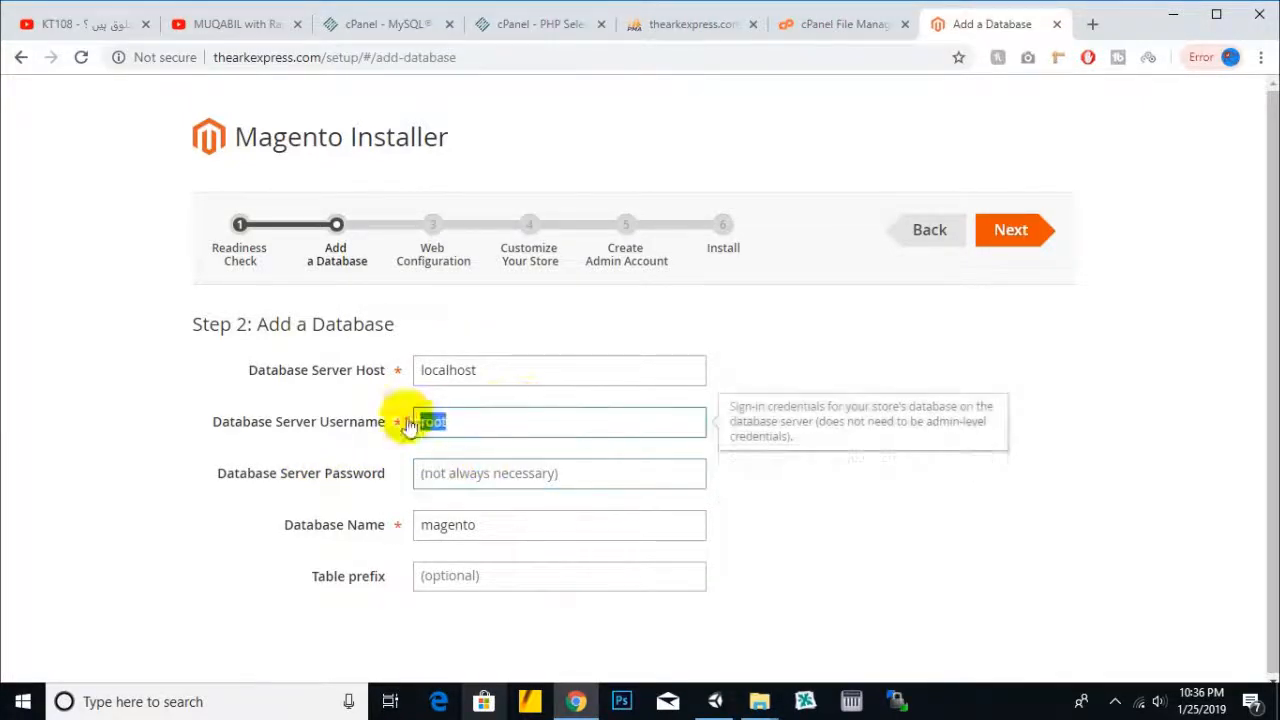
pyautogui.click(513, 30)
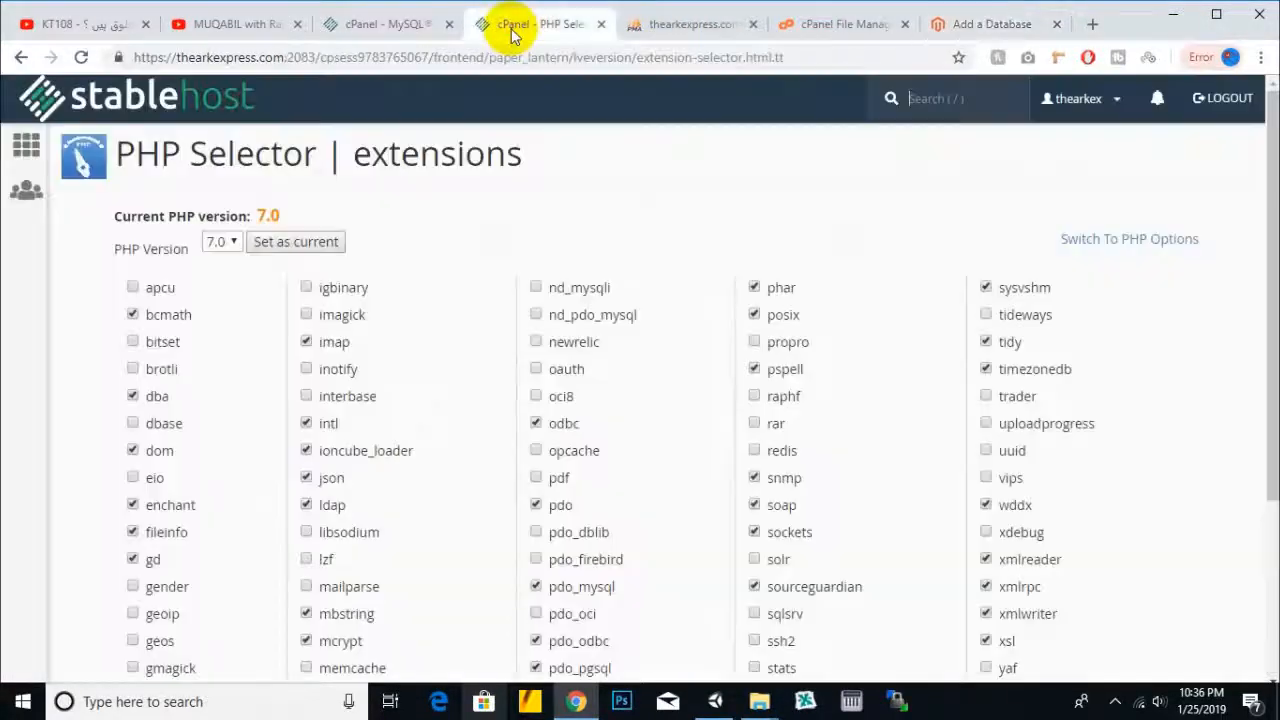
pyautogui.click(385, 24)
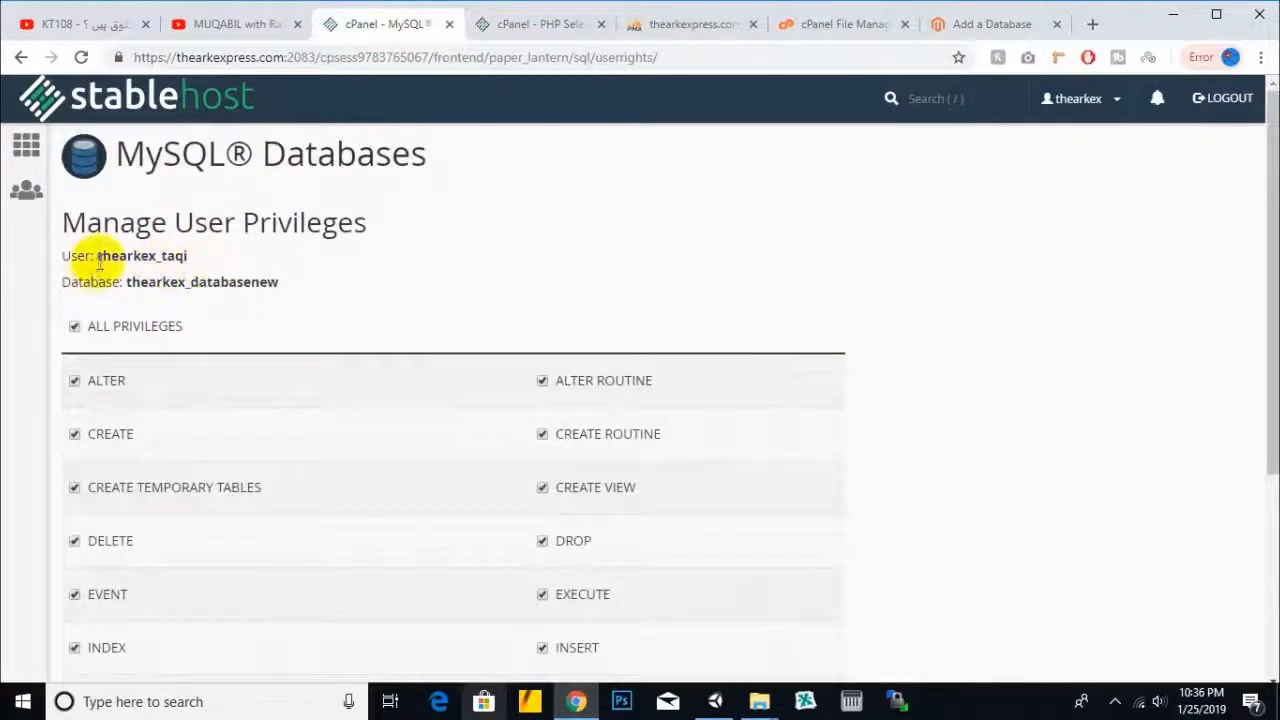
pyautogui.moveTo(97, 257); pyautogui.dragTo(192, 260)
pyautogui.rightClick(182, 256)
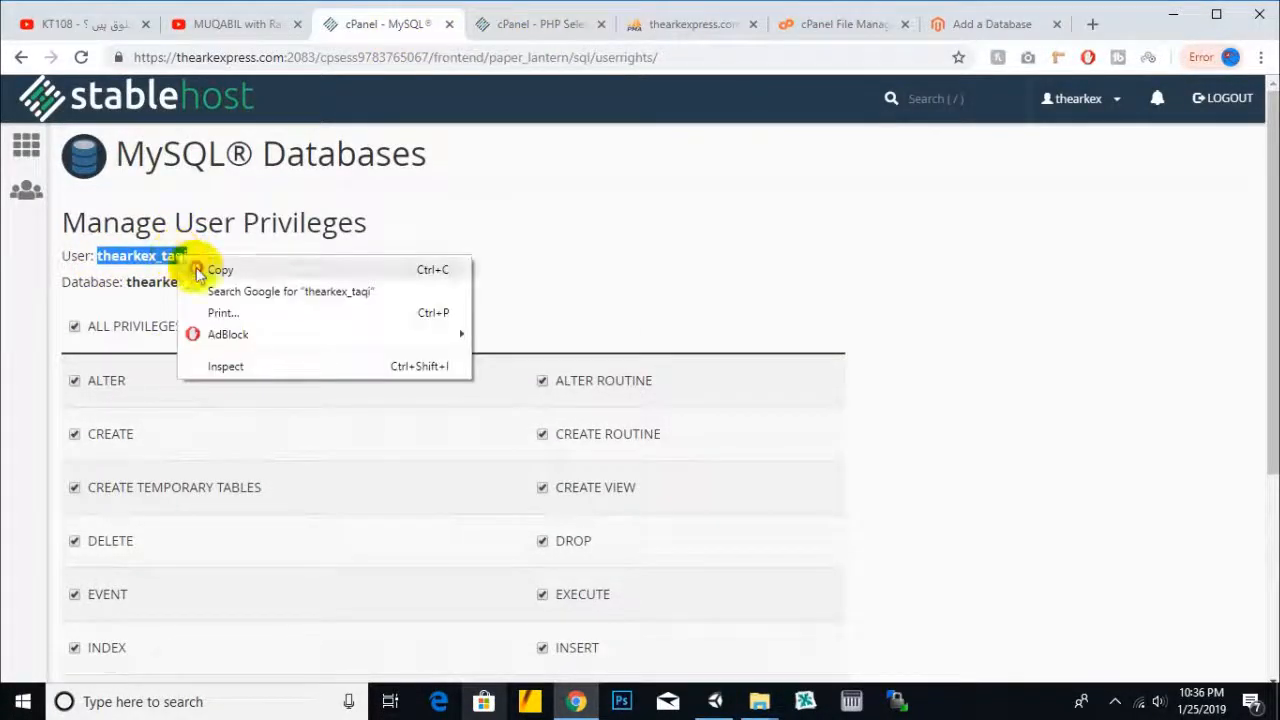
pyautogui.click(223, 271)
pyautogui.click(990, 24)
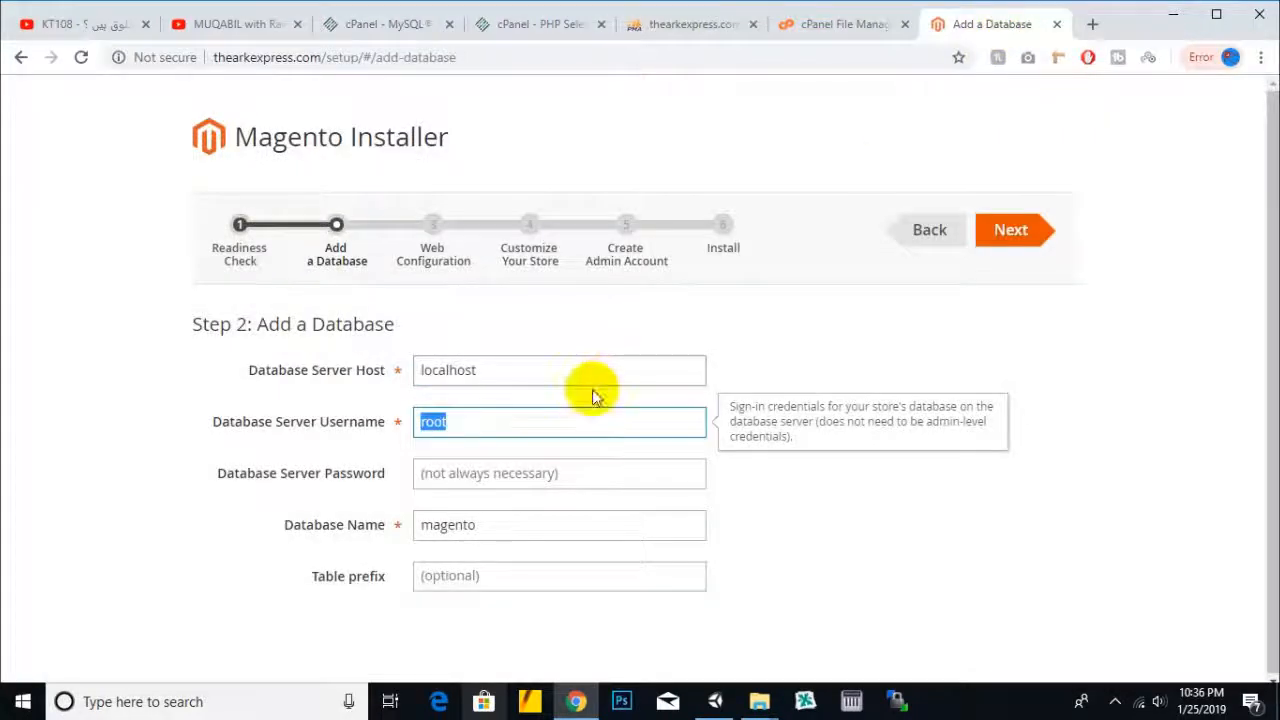
pyautogui.hotkey('ctrl', 'v')
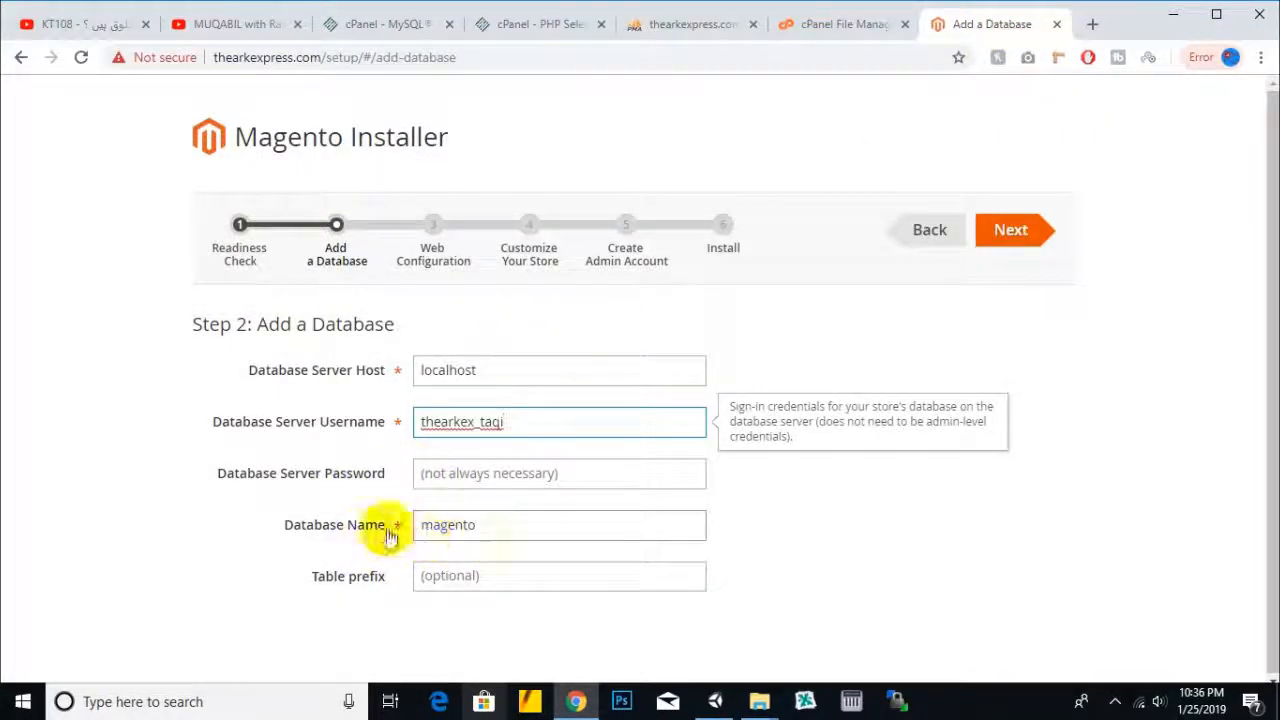
# - Enter the cPanel database name and password, then continue to Web Configuration
pyautogui.click(388, 30)
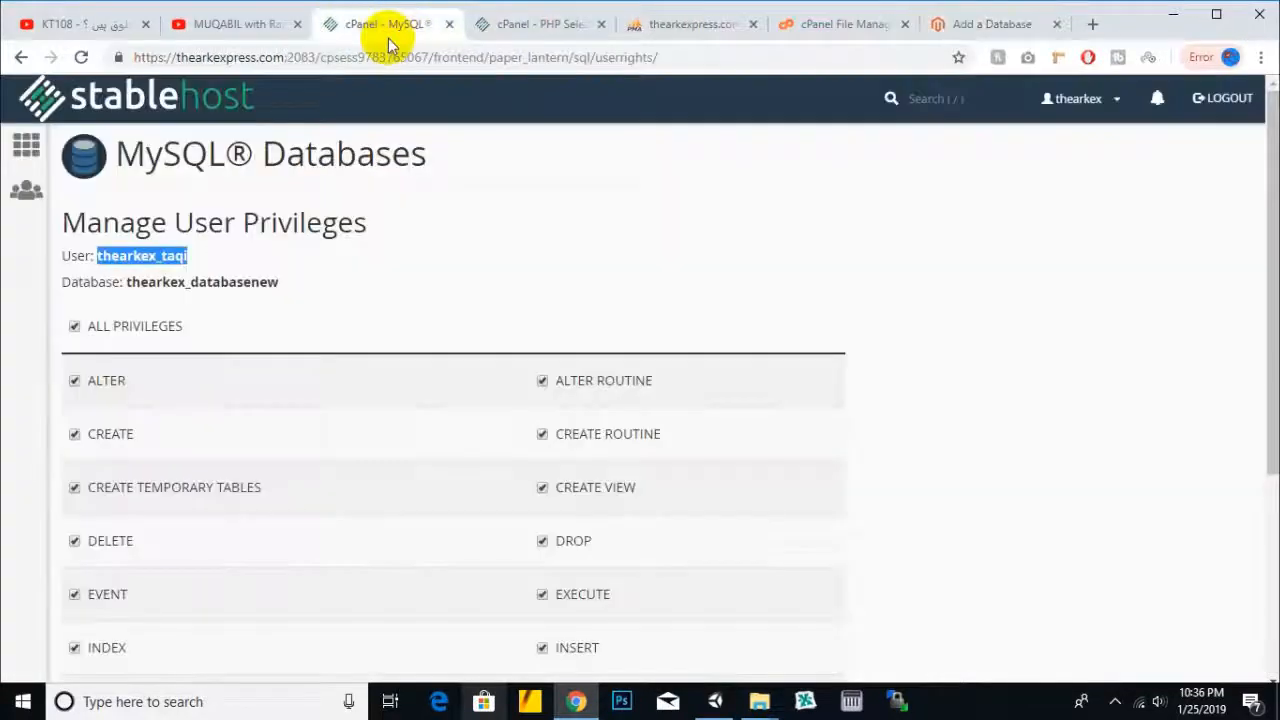
pyautogui.moveTo(279, 285); pyautogui.dragTo(126, 283)
pyautogui.rightClick(185, 291)
pyautogui.click(225, 303)
pyautogui.click(957, 30)
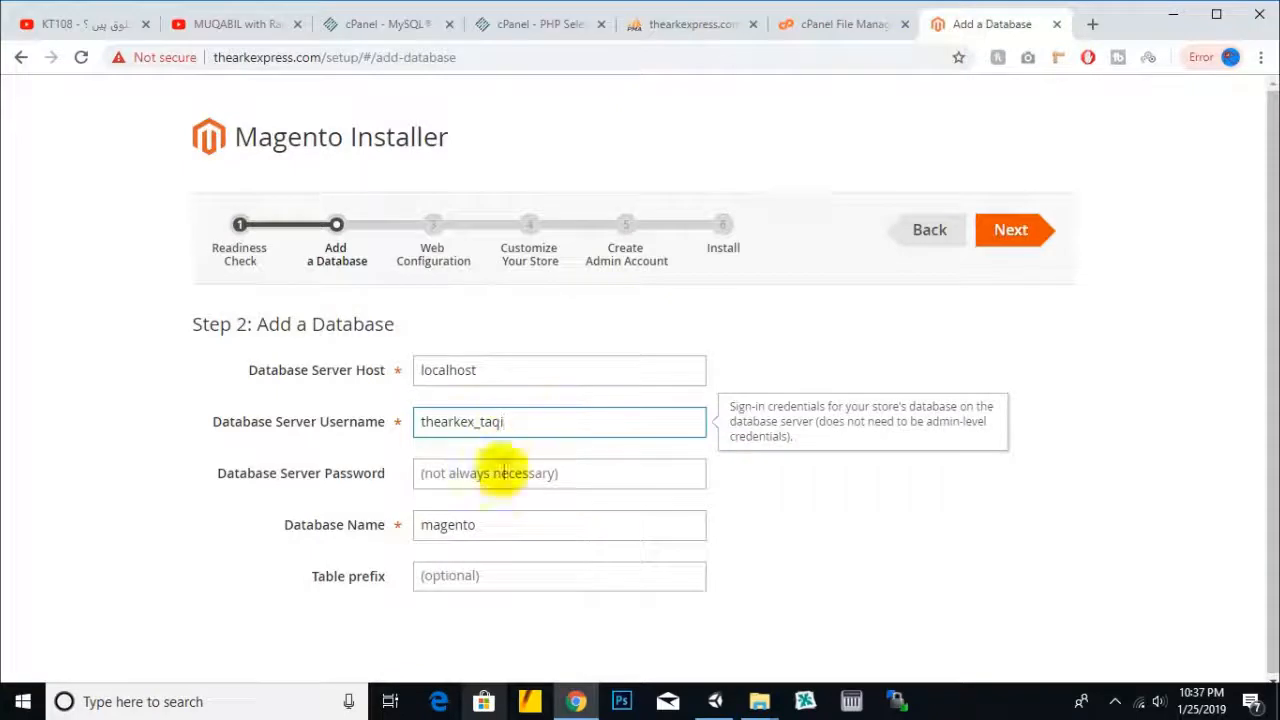
pyautogui.click(507, 524)
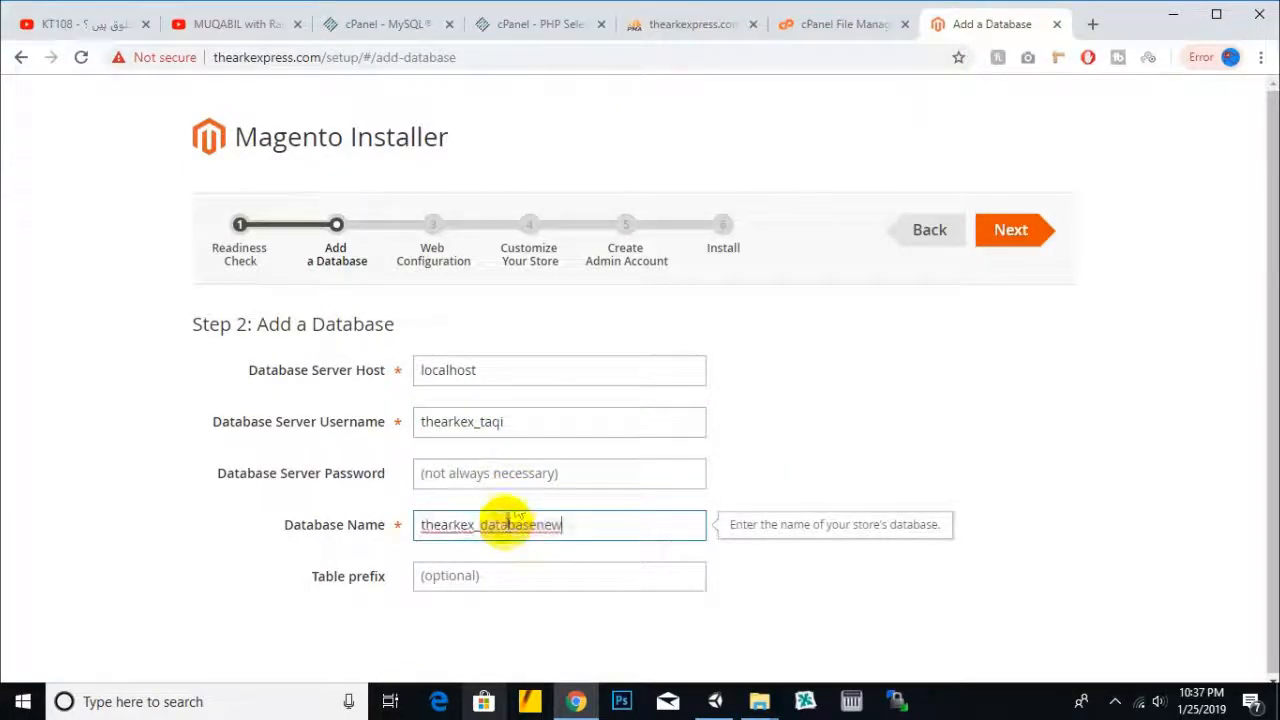
pyautogui.click(530, 478)
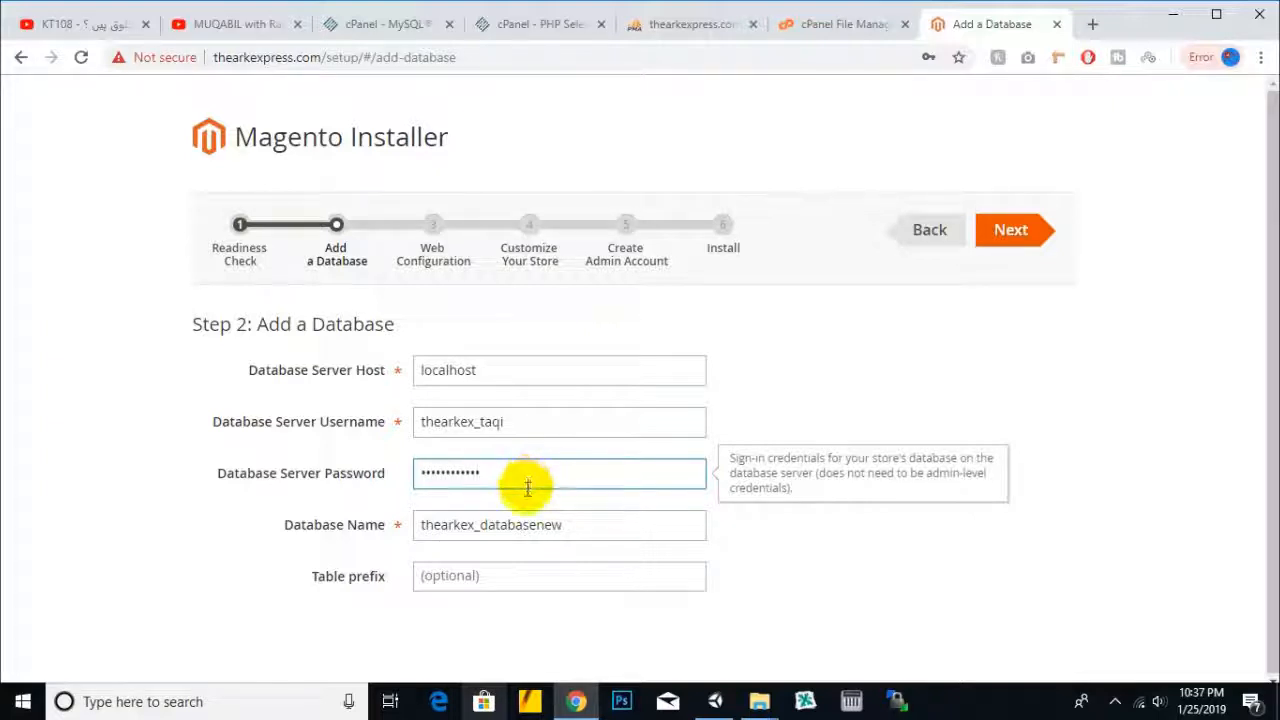
pyautogui.scroll(-1, 470, 588)
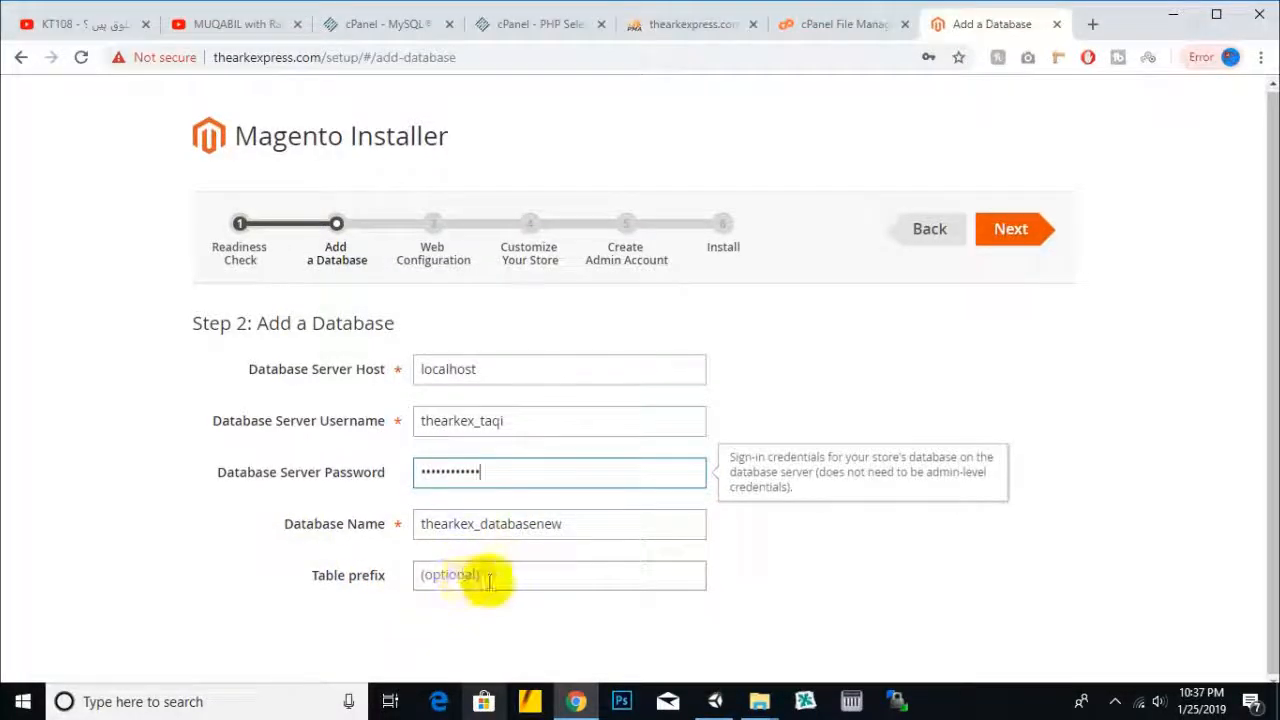
pyautogui.click(1018, 245)
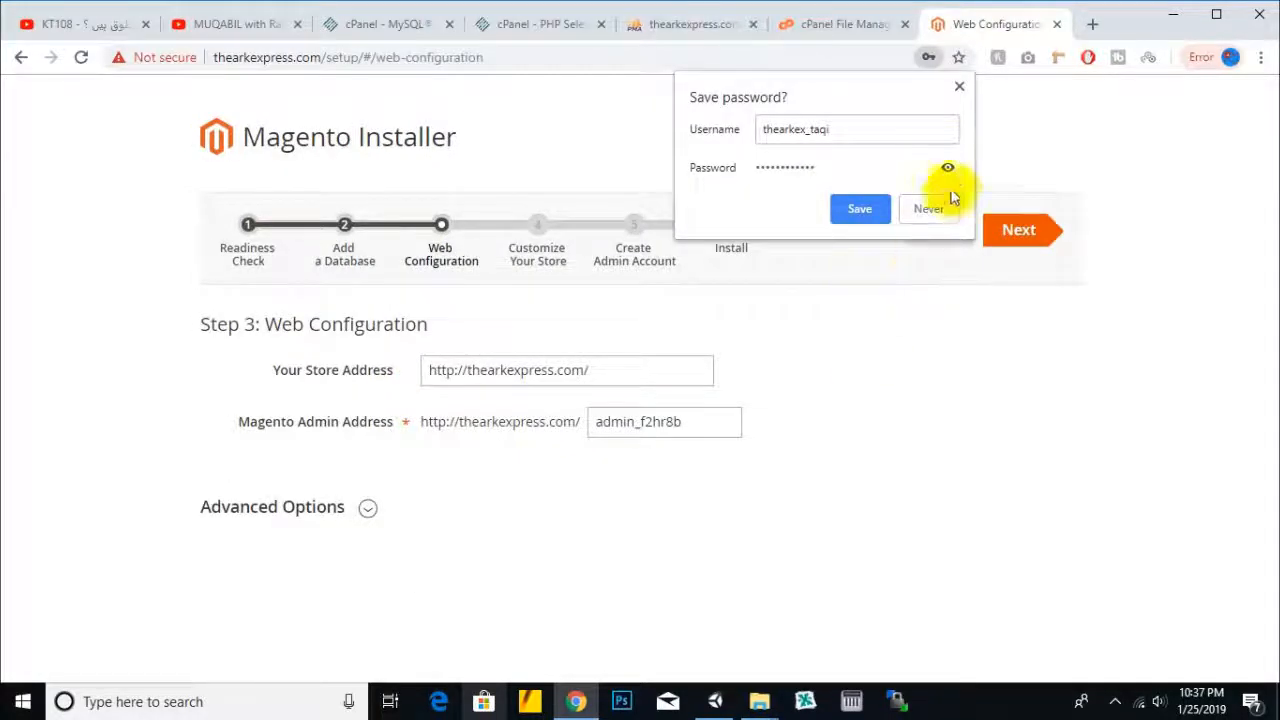
# - Dismiss the save-password popup and replace the admin address's random suffix with a custom one
pyautogui.click(959, 86)
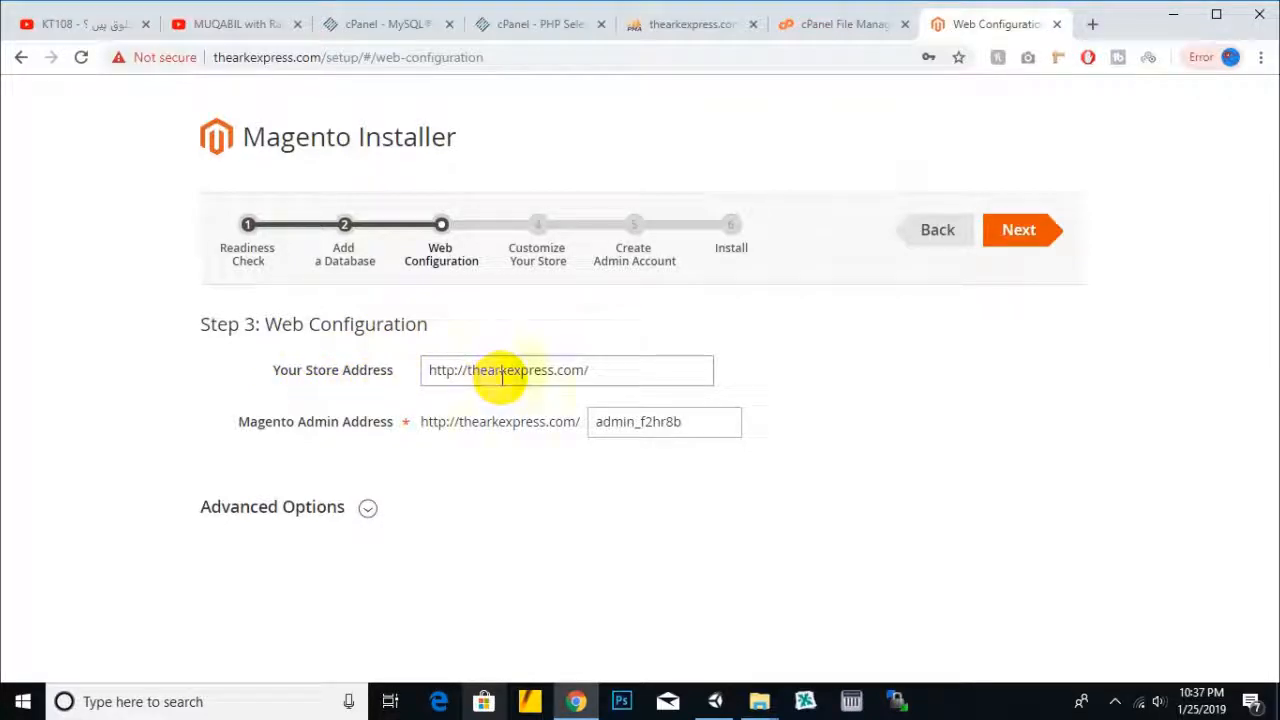
pyautogui.moveTo(600, 372); pyautogui.dragTo(428, 371)
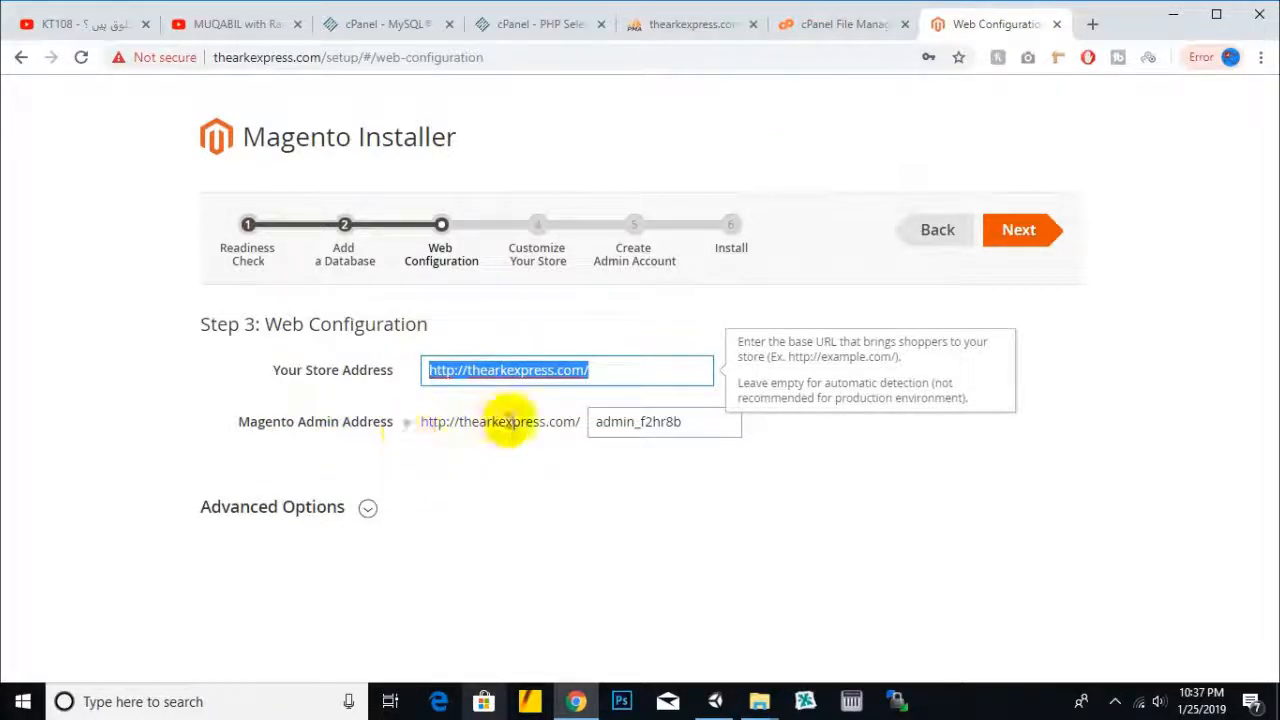
pyautogui.click(651, 423)
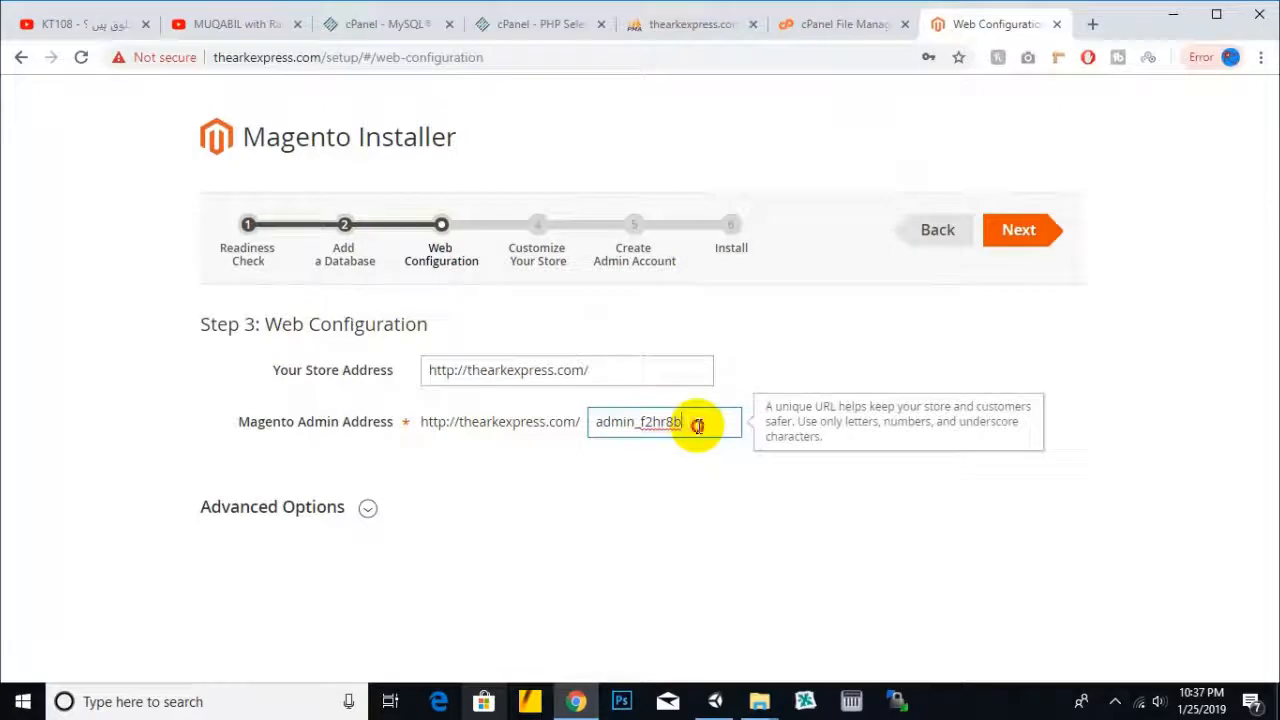
pyautogui.moveTo(697, 425); pyautogui.dragTo(600, 425)
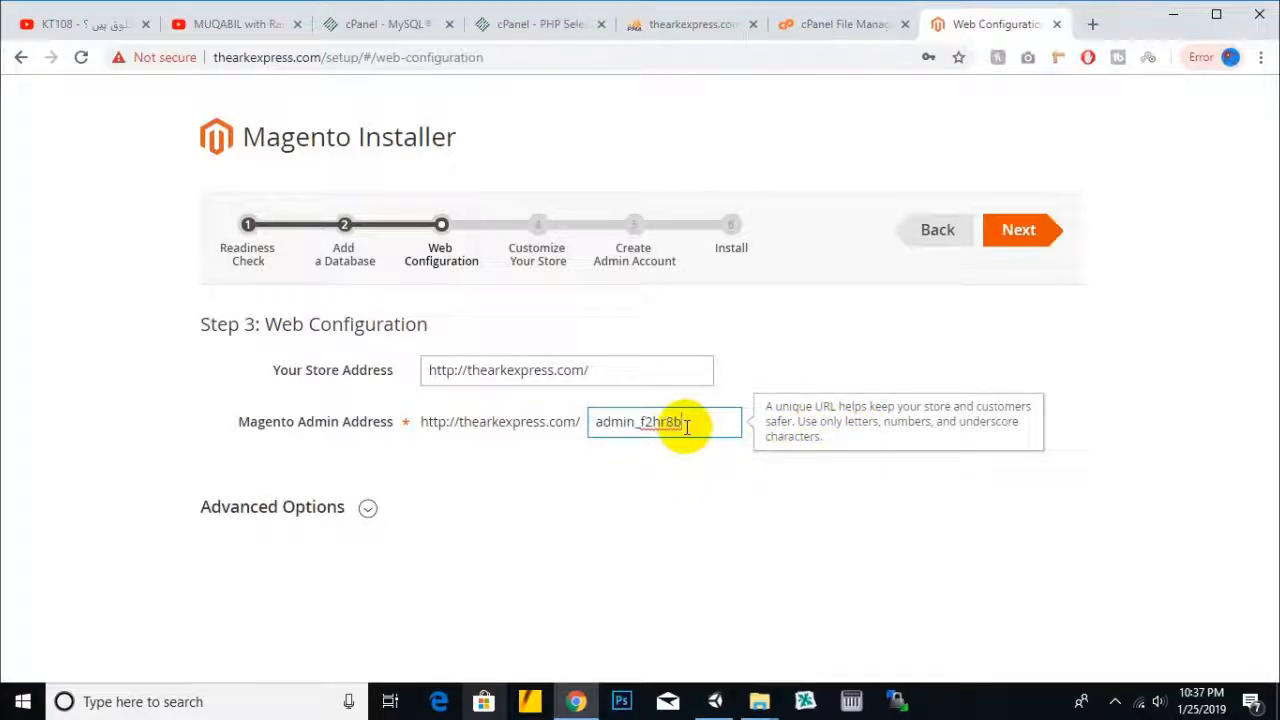
pyautogui.moveTo(640, 424); pyautogui.dragTo(681, 449)
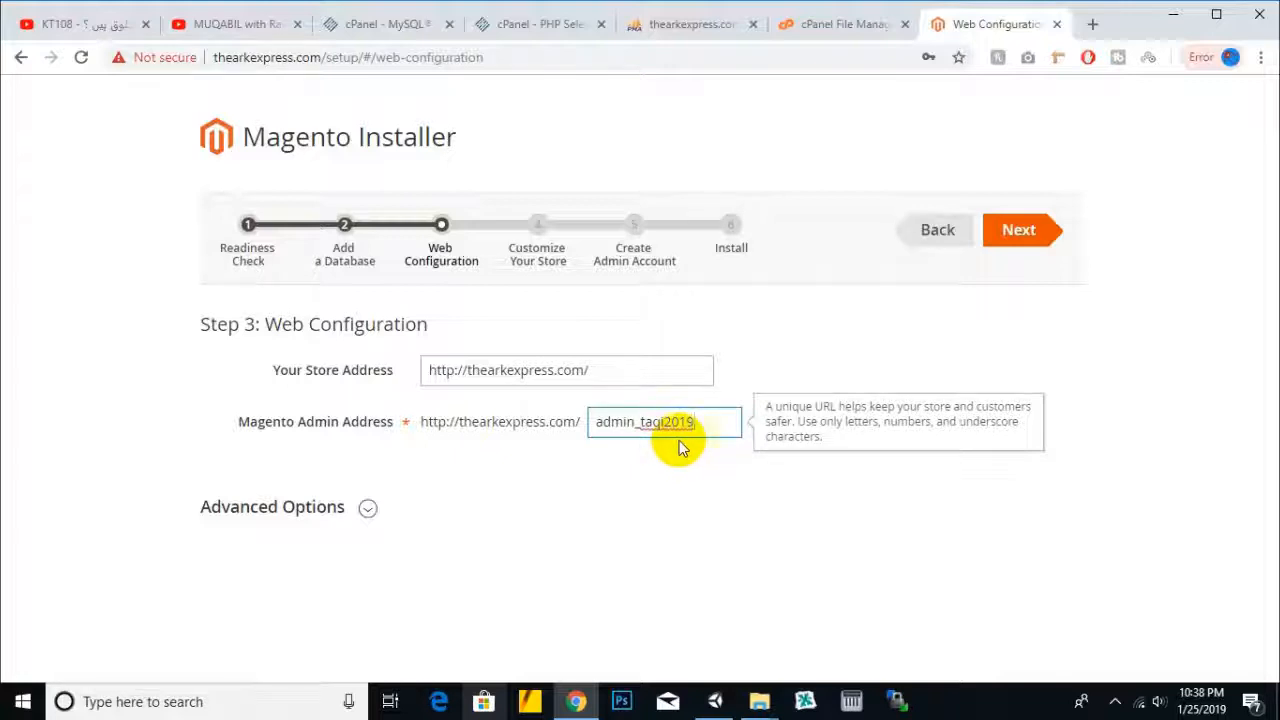
pyautogui.moveTo(690, 425); pyautogui.dragTo(586, 431)
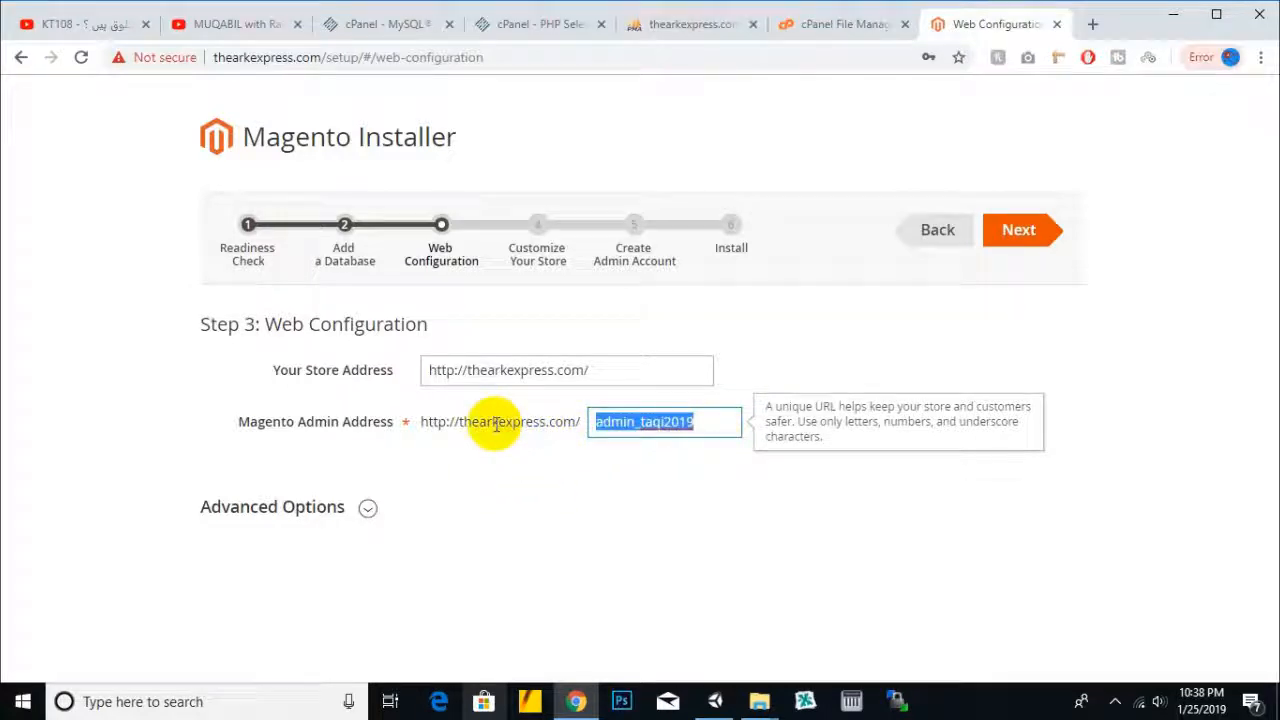
# - Save a copy of the admin address in a new tab and submit the web configuration
pyautogui.click(366, 508)
pyautogui.scroll(-2, 497, 434)
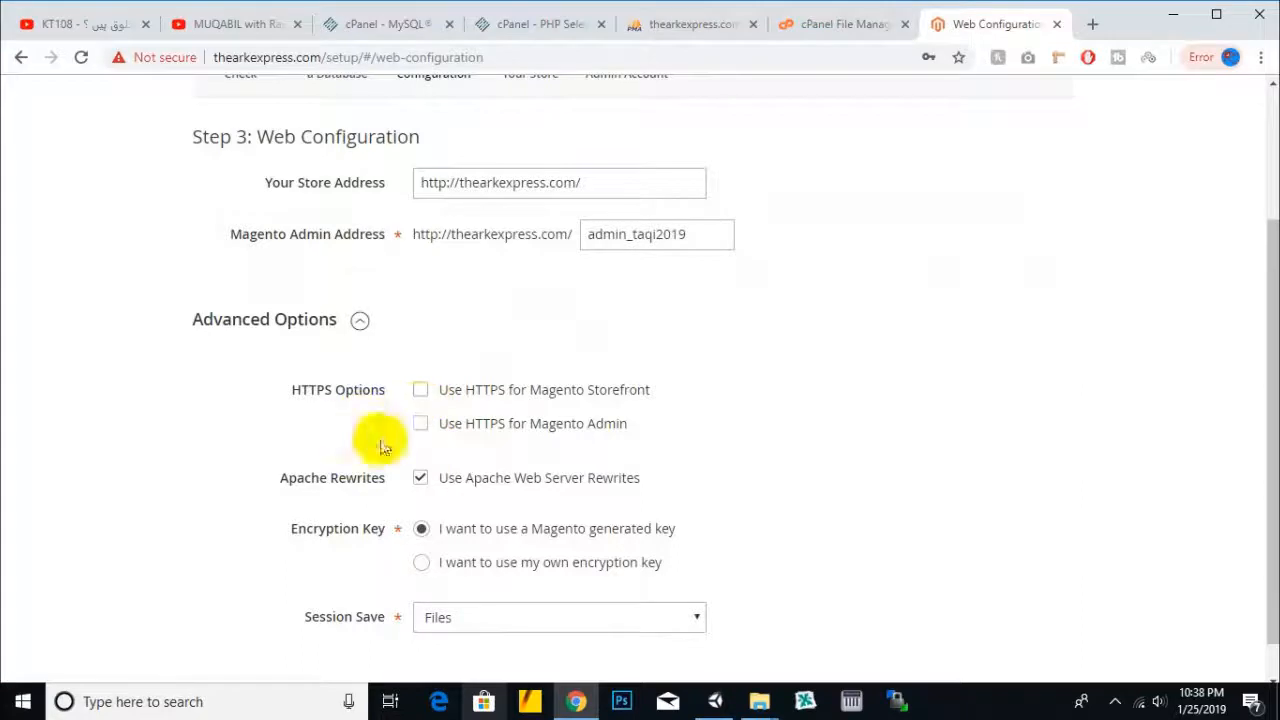
pyautogui.scroll(-1, 480, 460)
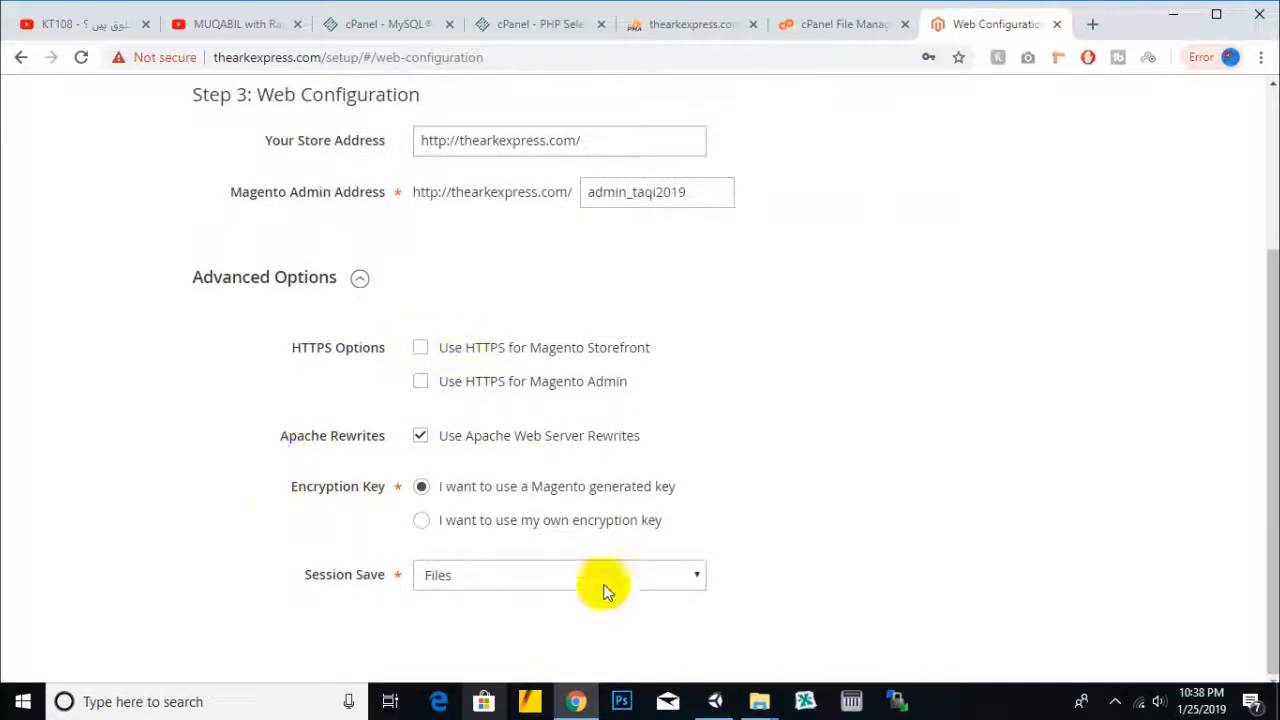
pyautogui.scroll(3, 737, 563)
pyautogui.moveTo(697, 437); pyautogui.dragTo(563, 440)
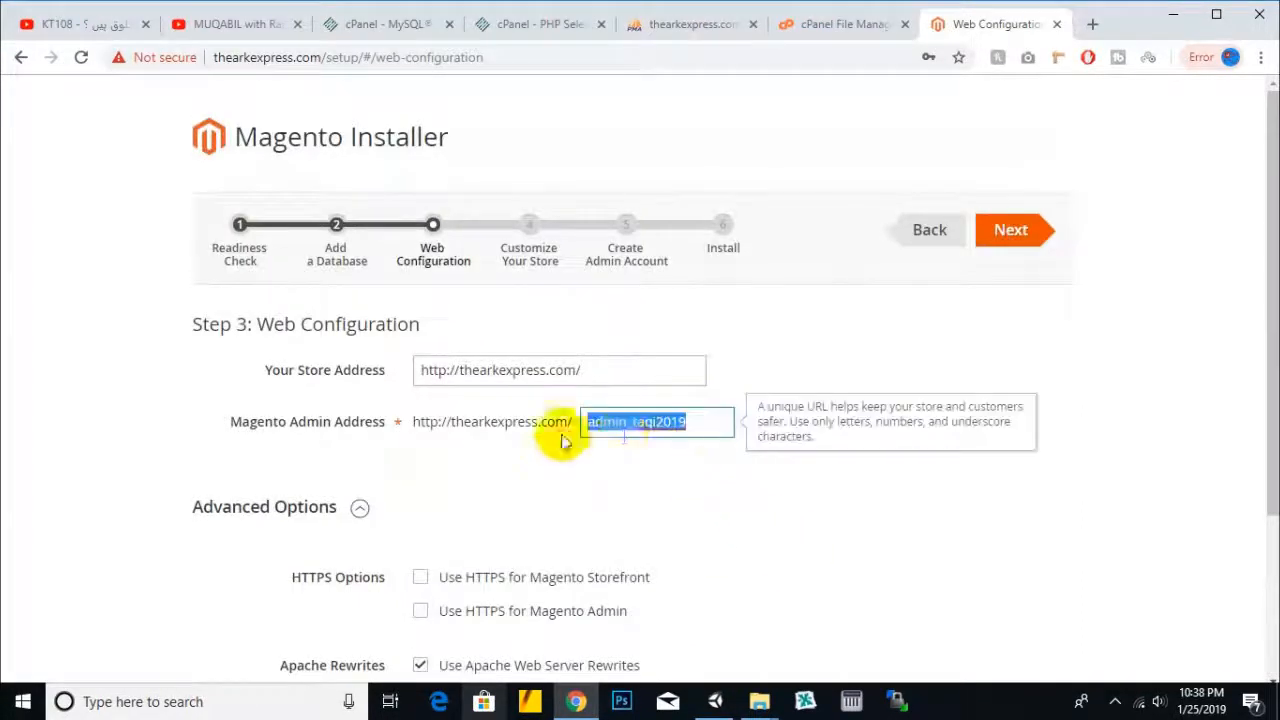
pyautogui.rightClick(628, 424)
pyautogui.click(708, 190)
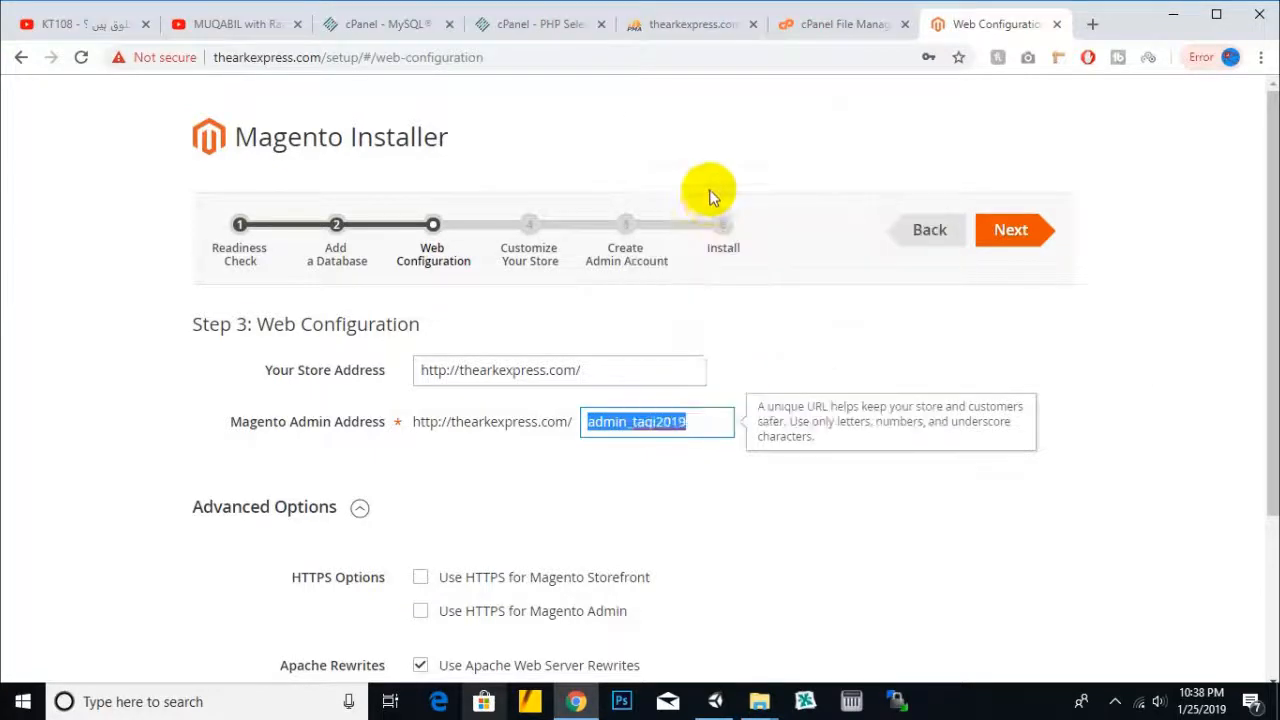
pyautogui.click(1092, 24)
pyautogui.hotkey('ctrl', 'v')
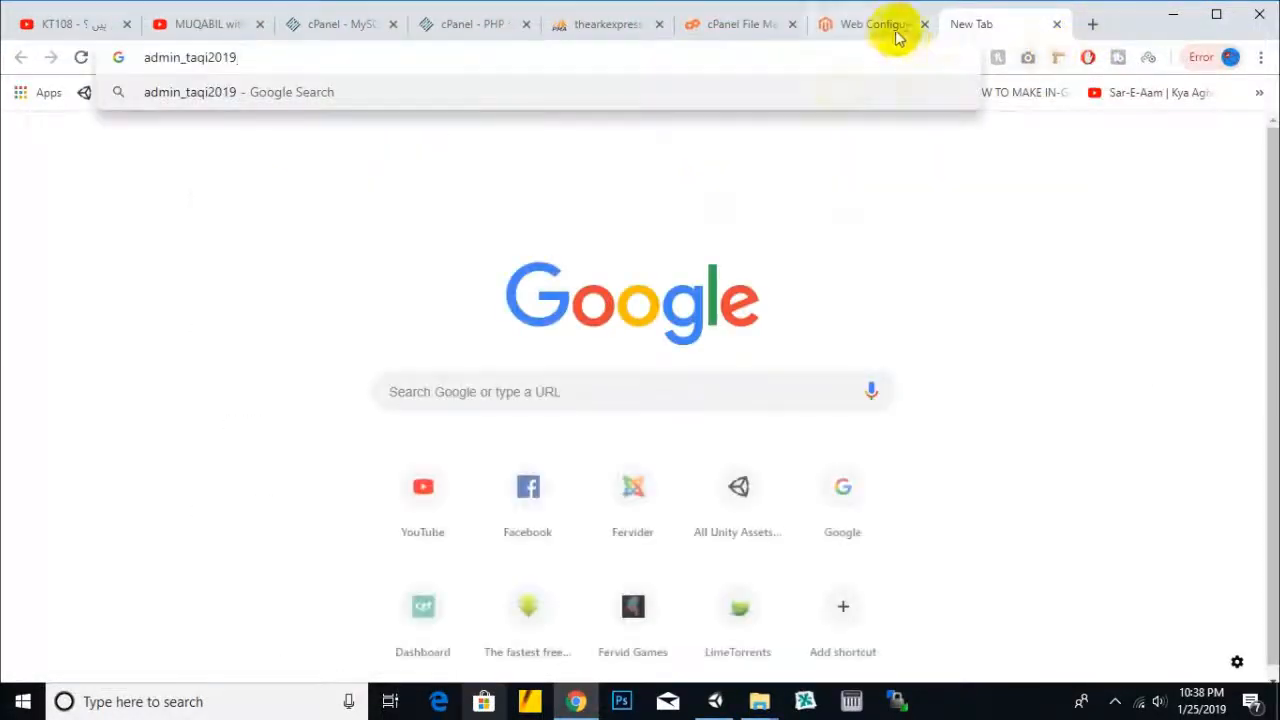
pyautogui.click(895, 35)
pyautogui.click(1012, 232)
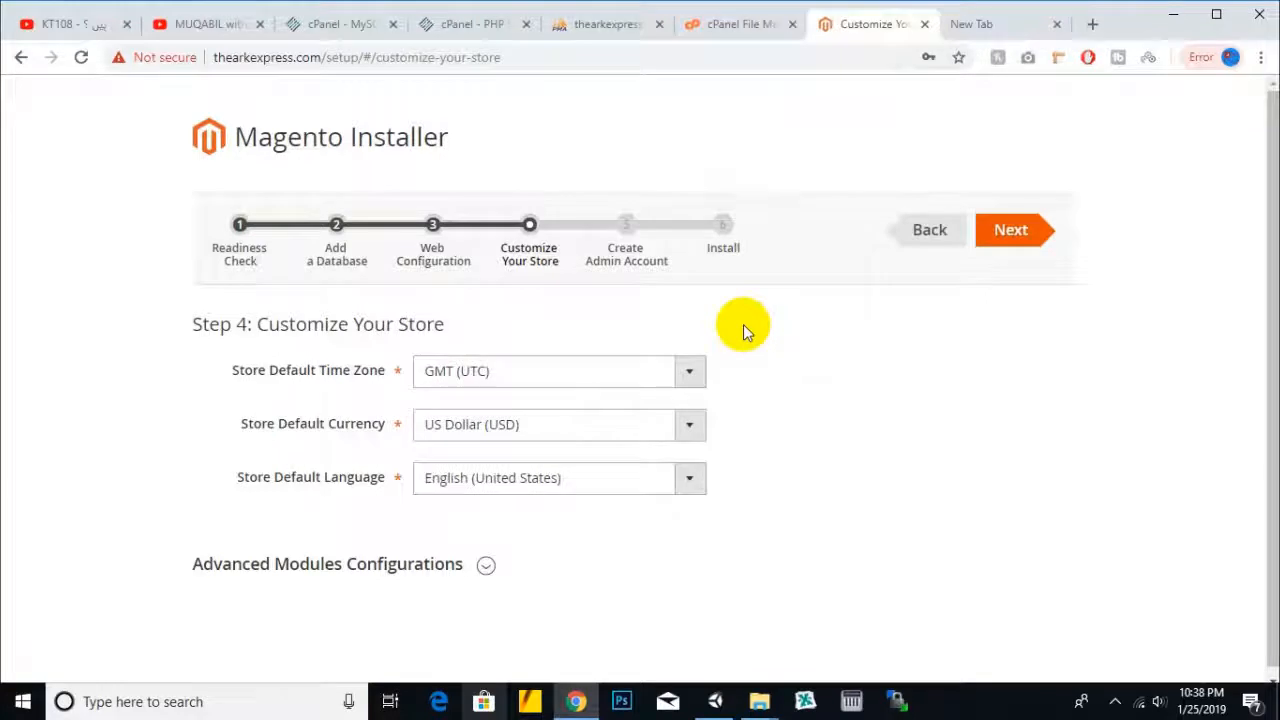
# - Search the Store Default Time Zone list for GMT (UTC)
pyautogui.scroll(-1, 787, 319)
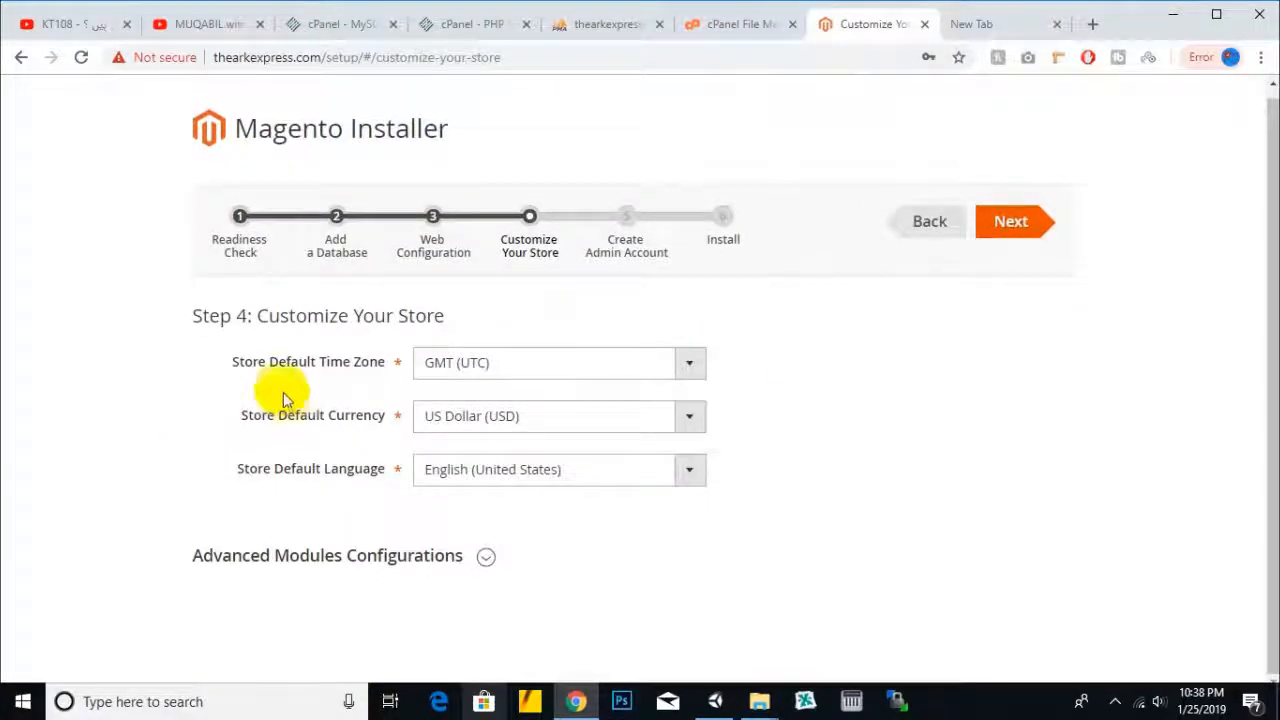
pyautogui.click(527, 365)
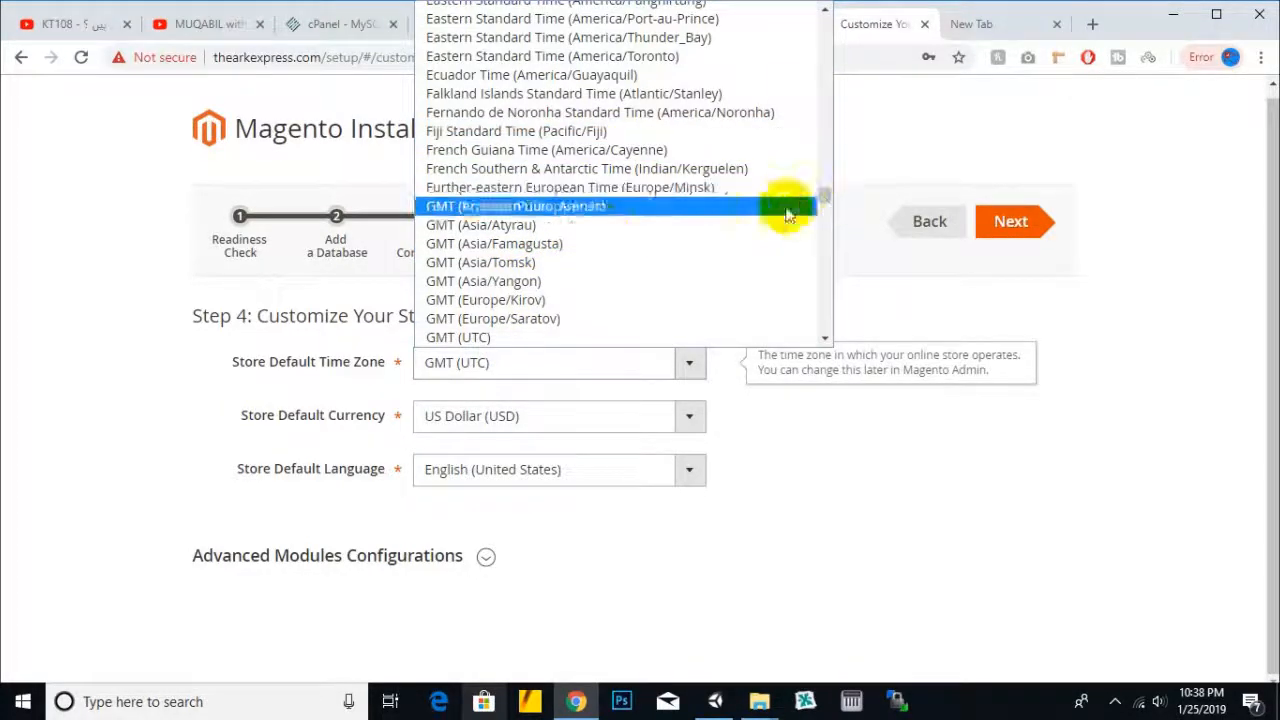
pyautogui.scroll(-5, 555, 290)
pyautogui.scroll(-8, 630, 170)
pyautogui.scroll(-3, 640, 175)
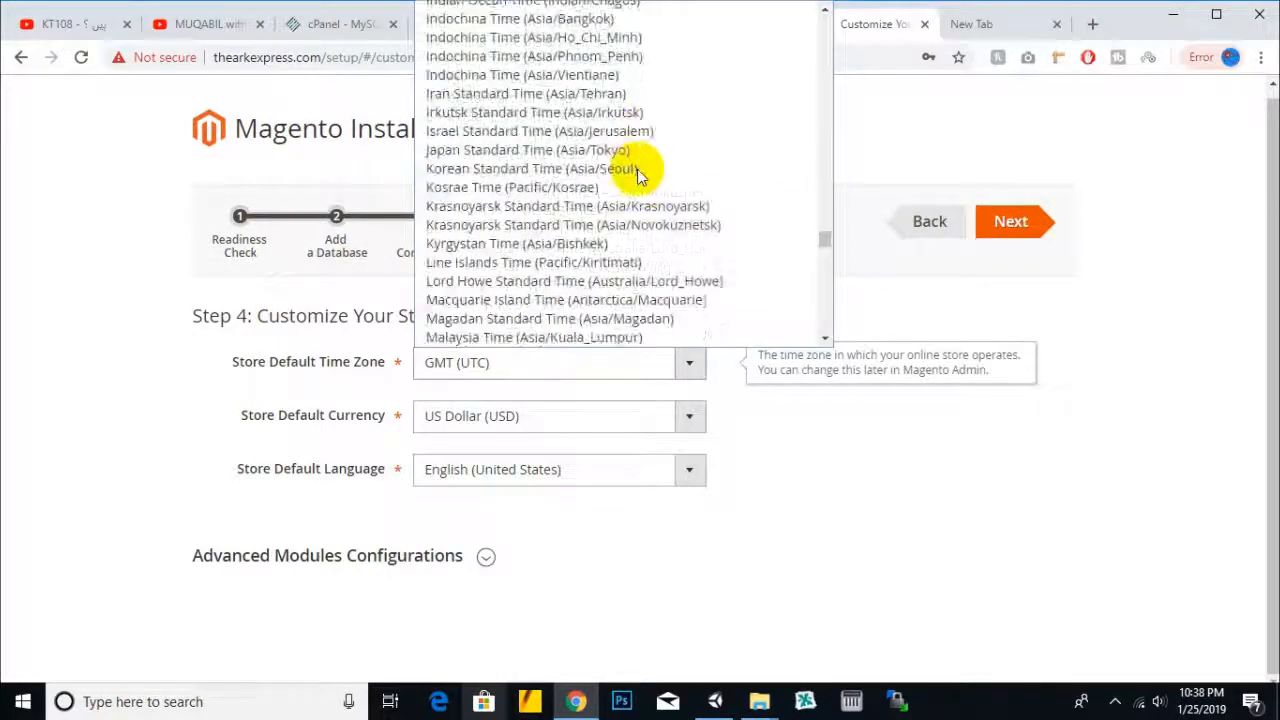
pyautogui.moveTo(828, 243)
pyautogui.mouseDown()
pyautogui.moveTo(823, 257)
pyautogui.moveTo(820, 243)
pyautogui.mouseUp()
pyautogui.scroll(3, 700, 225)
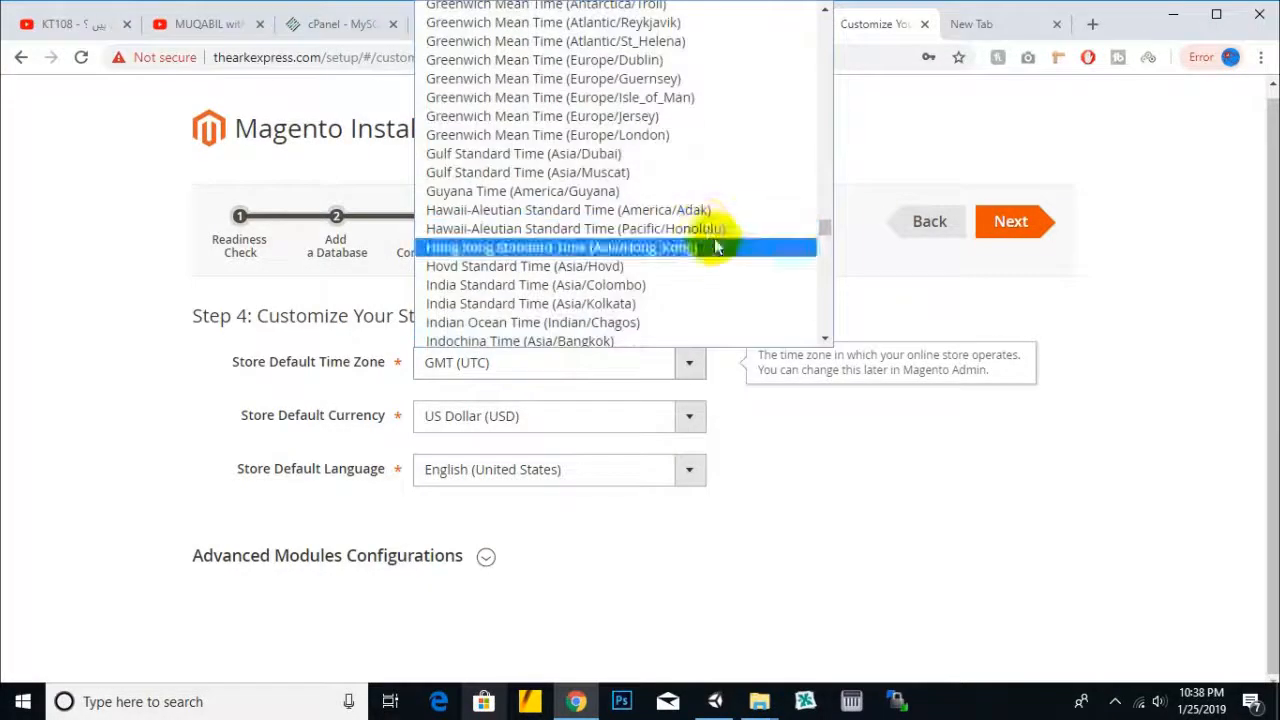
pyautogui.scroll(3, 697, 255)
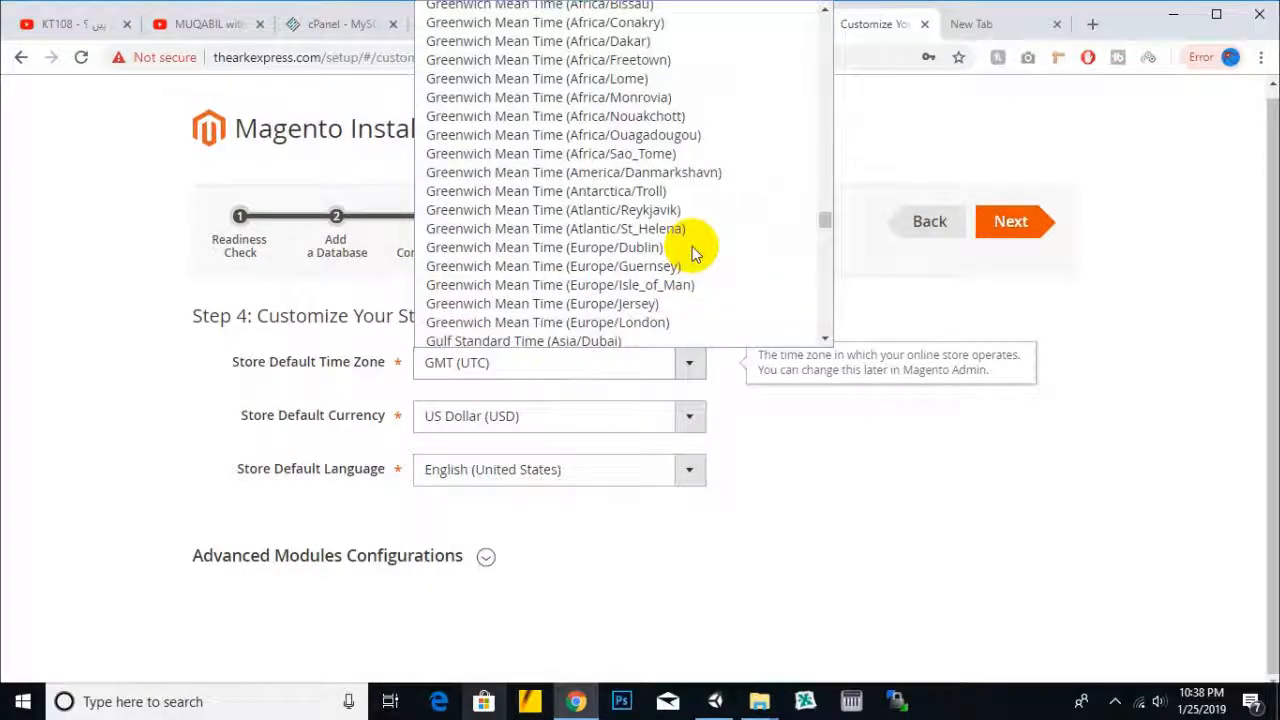
pyautogui.scroll(-5, 692, 246)
pyautogui.scroll(3, 655, 145)
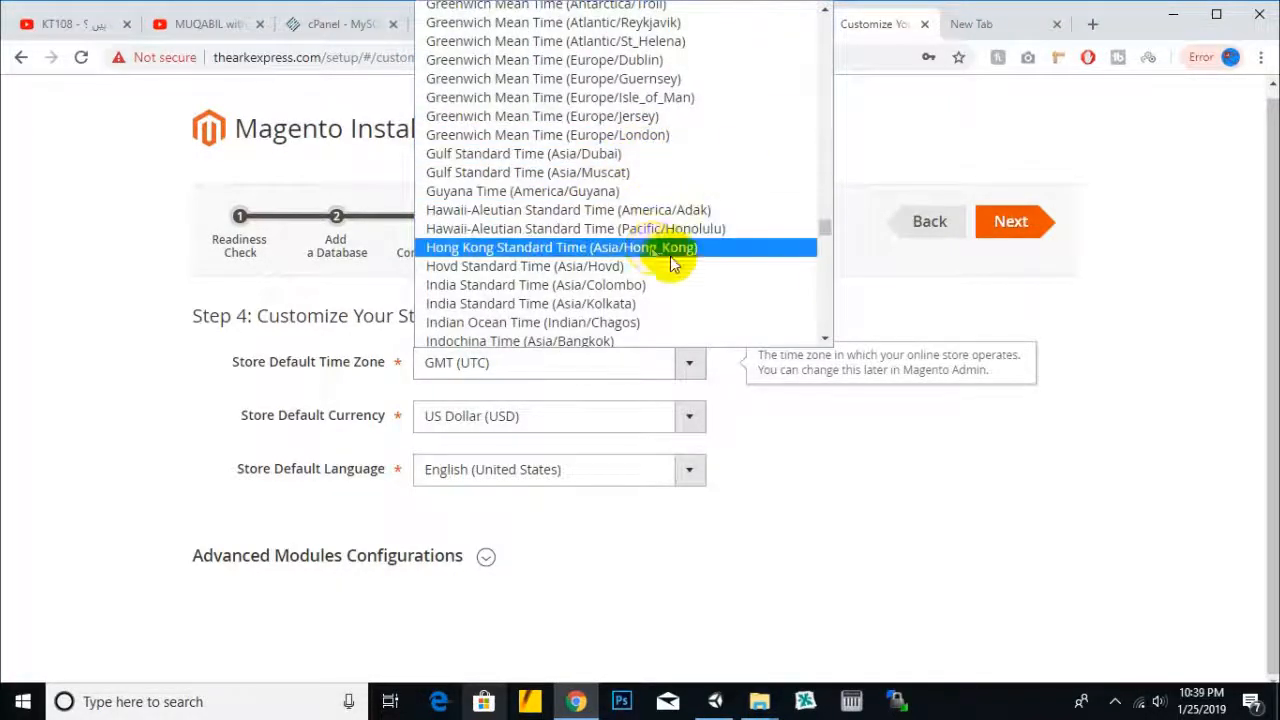
pyautogui.scroll(-2, 670, 256)
pyautogui.scroll(-2, 645, 157)
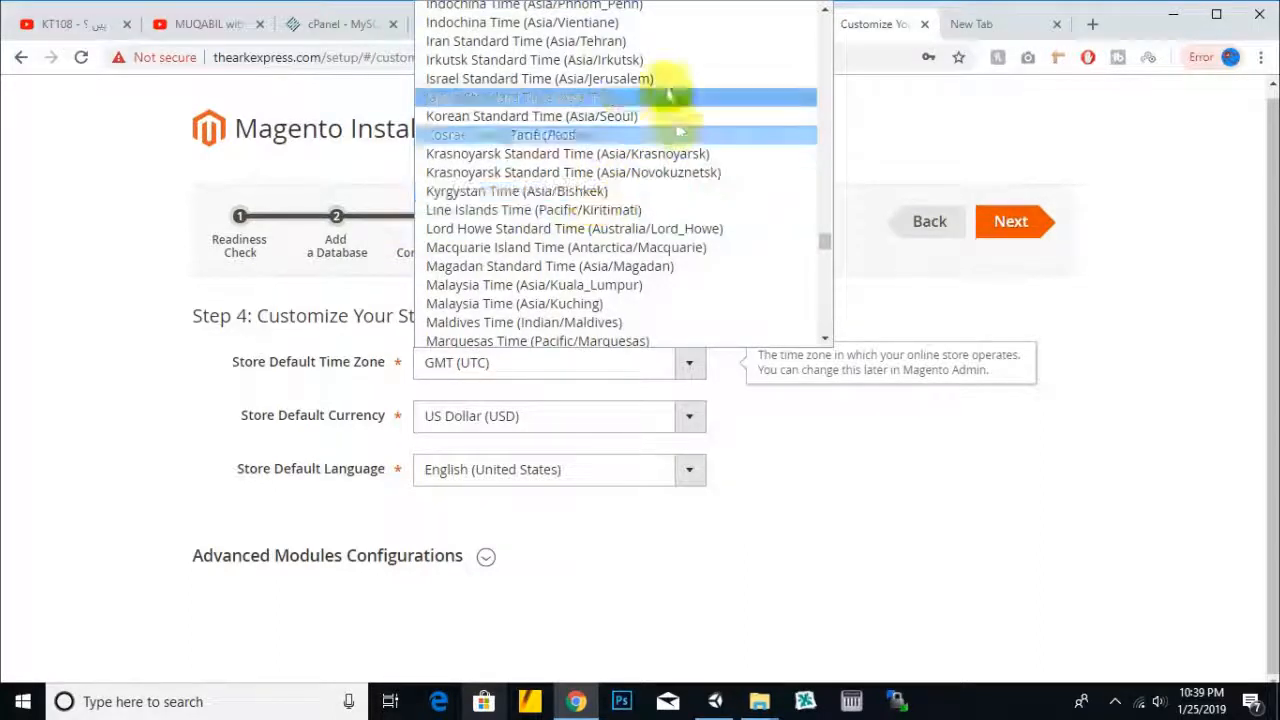
pyautogui.scroll(-2, 620, 151)
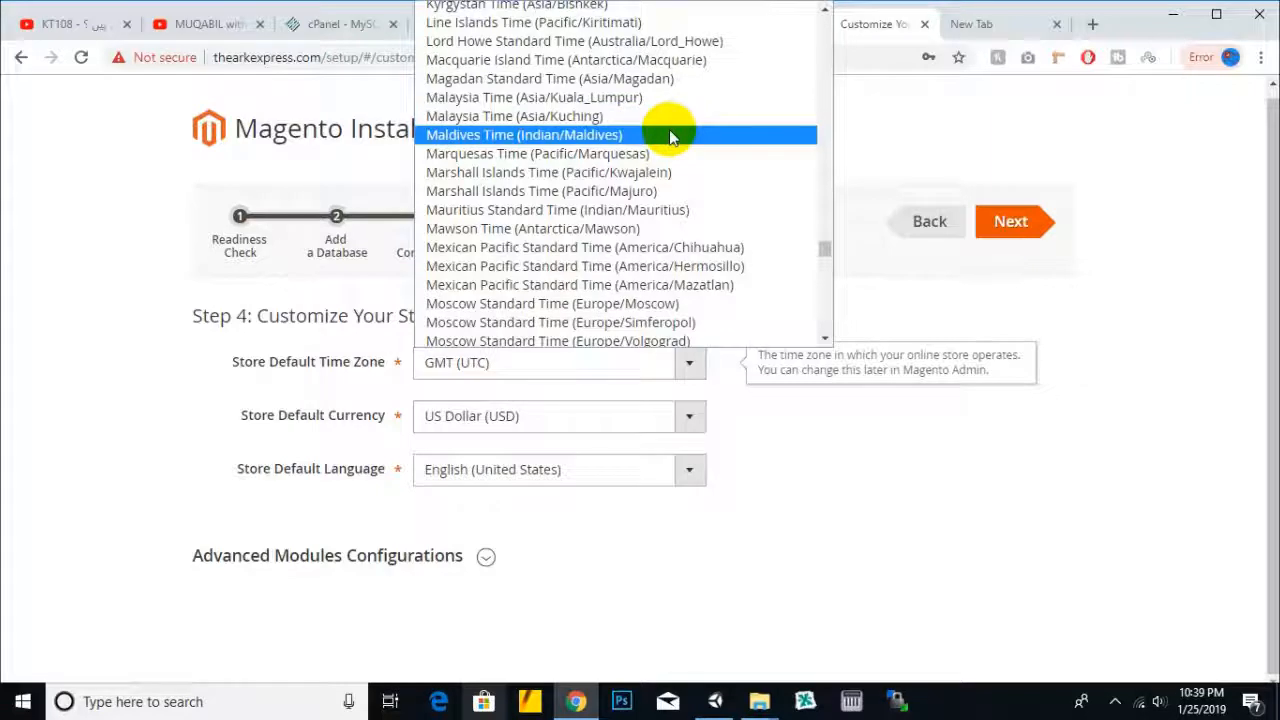
pyautogui.scroll(-2, 670, 137)
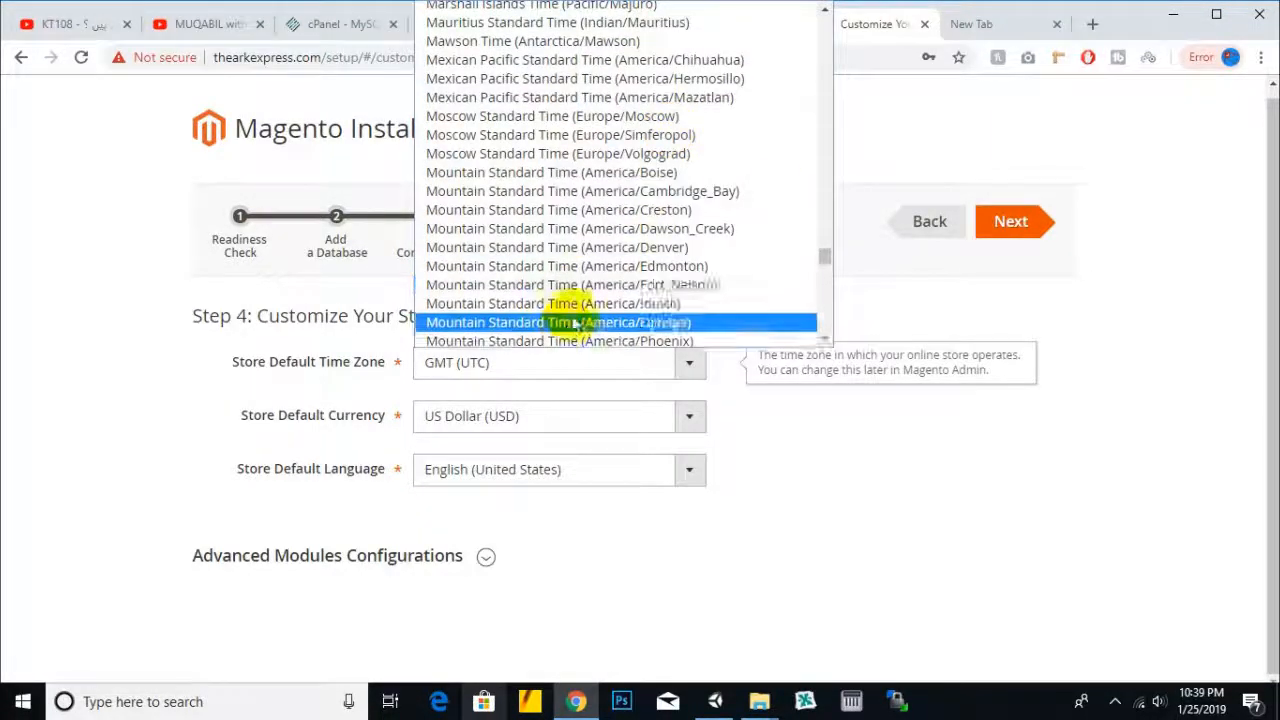
pyautogui.click(541, 373)
# - Reopen the time zone list and select GMT (UTC)
pyautogui.click(543, 372)
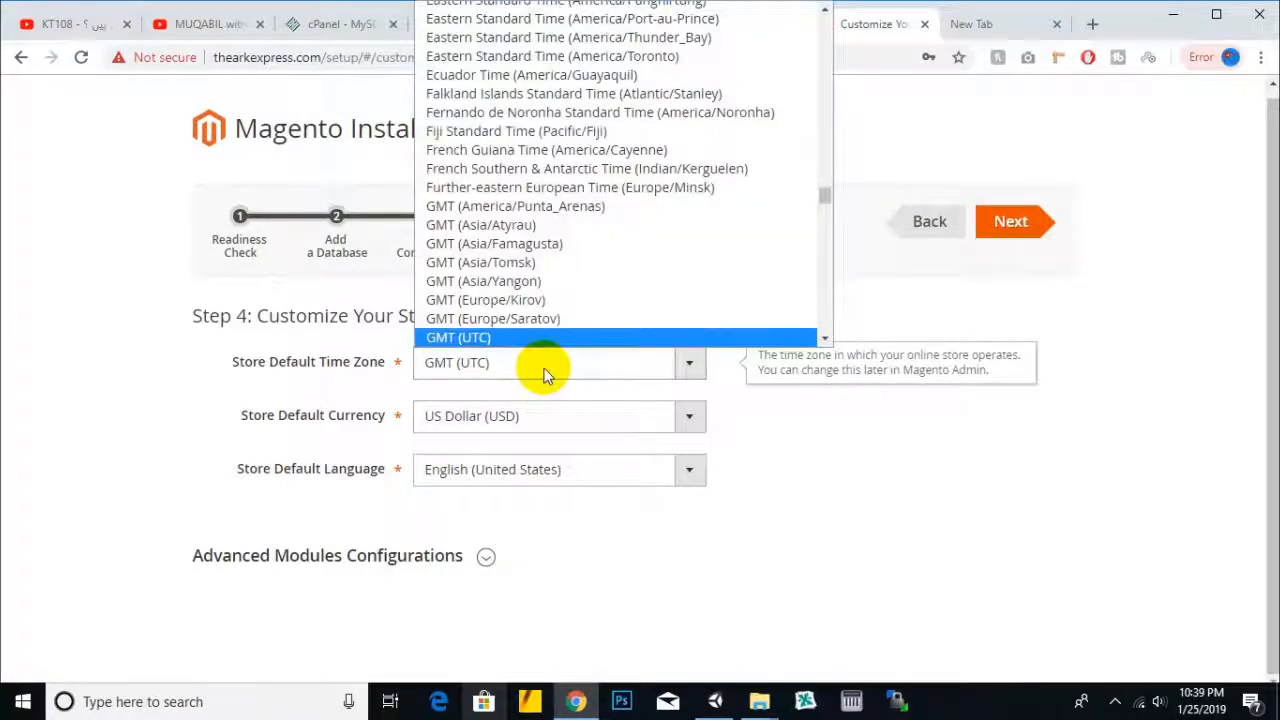
pyautogui.press('k')
pyautogui.press('a')
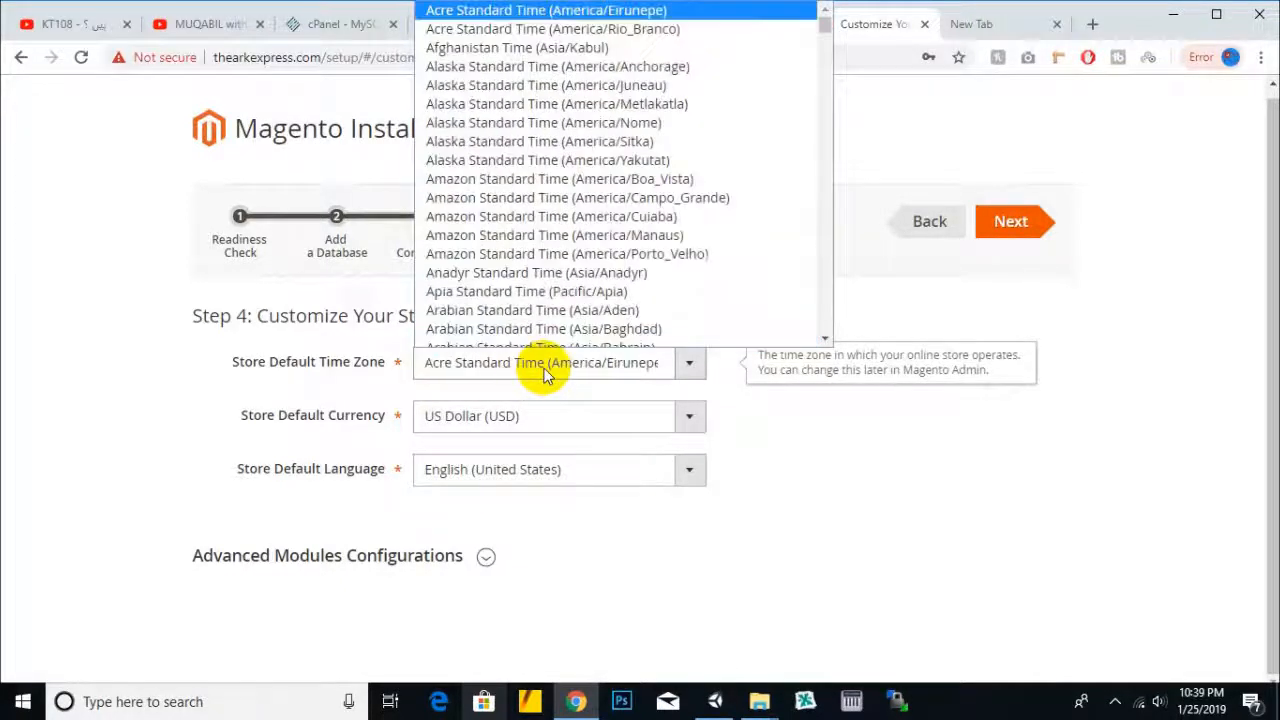
pyautogui.scroll(-8, 580, 300)
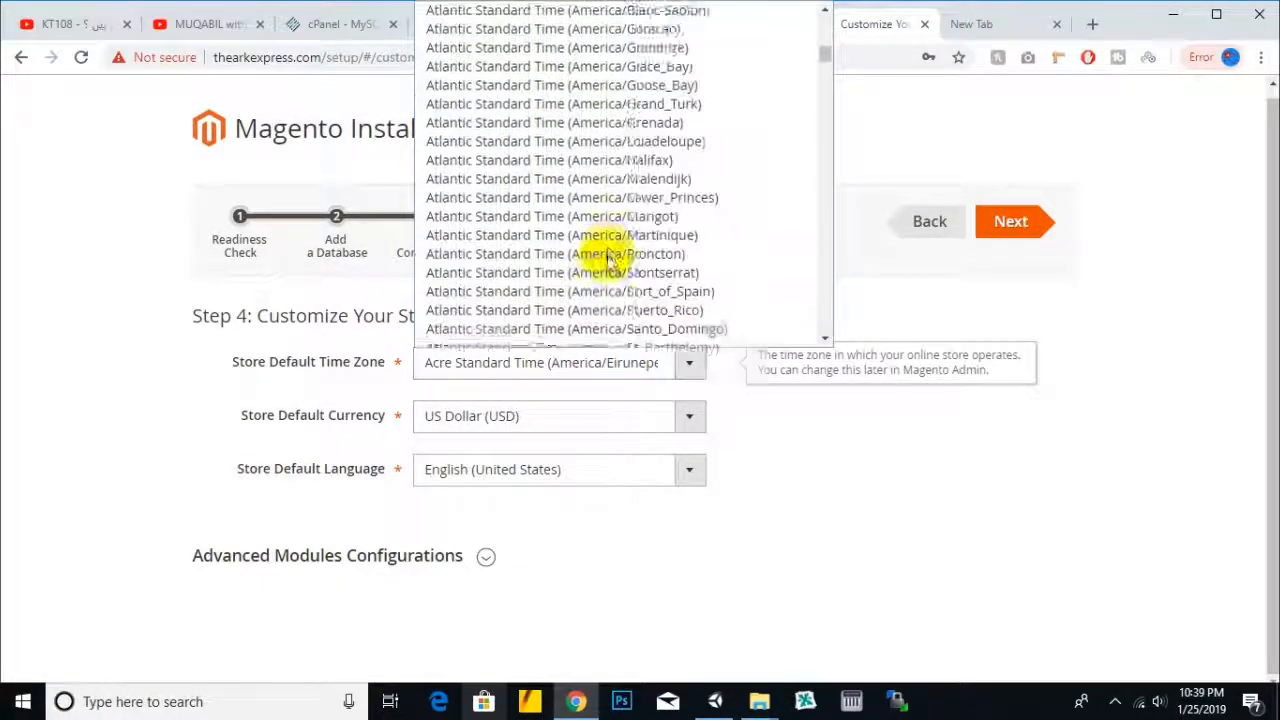
pyautogui.scroll(-10, 607, 262)
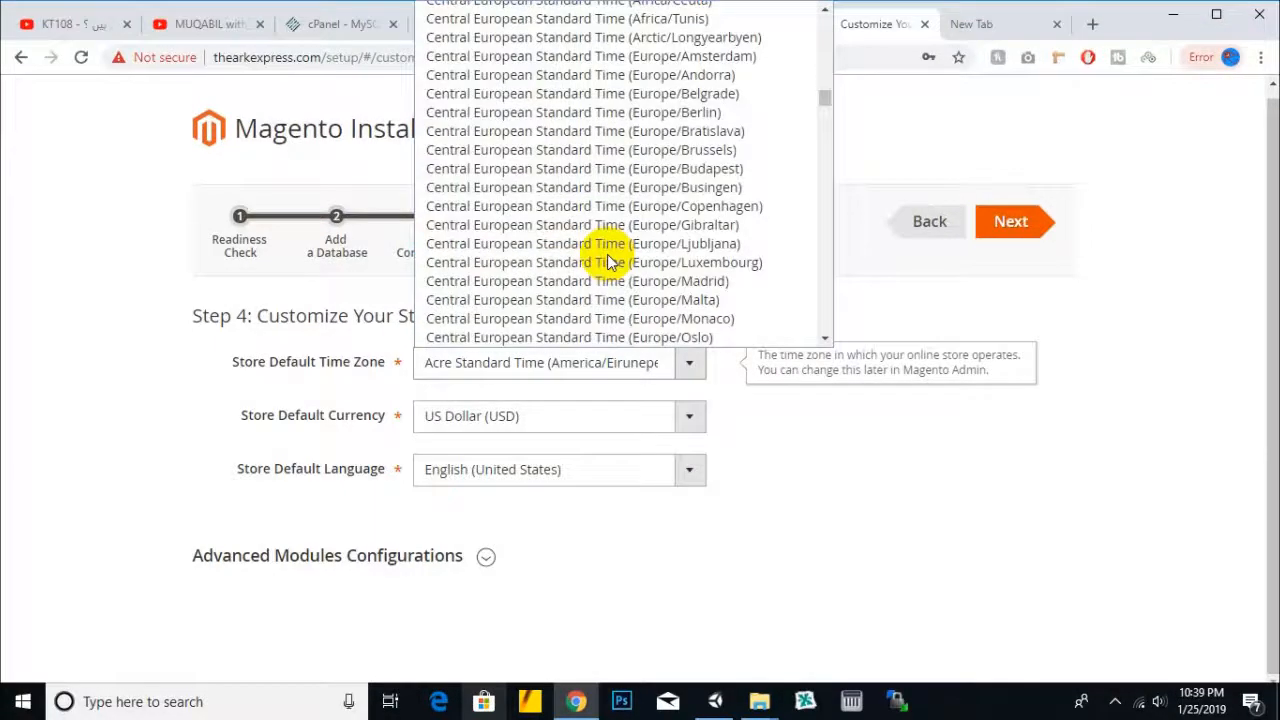
pyautogui.scroll(-15, 607, 262)
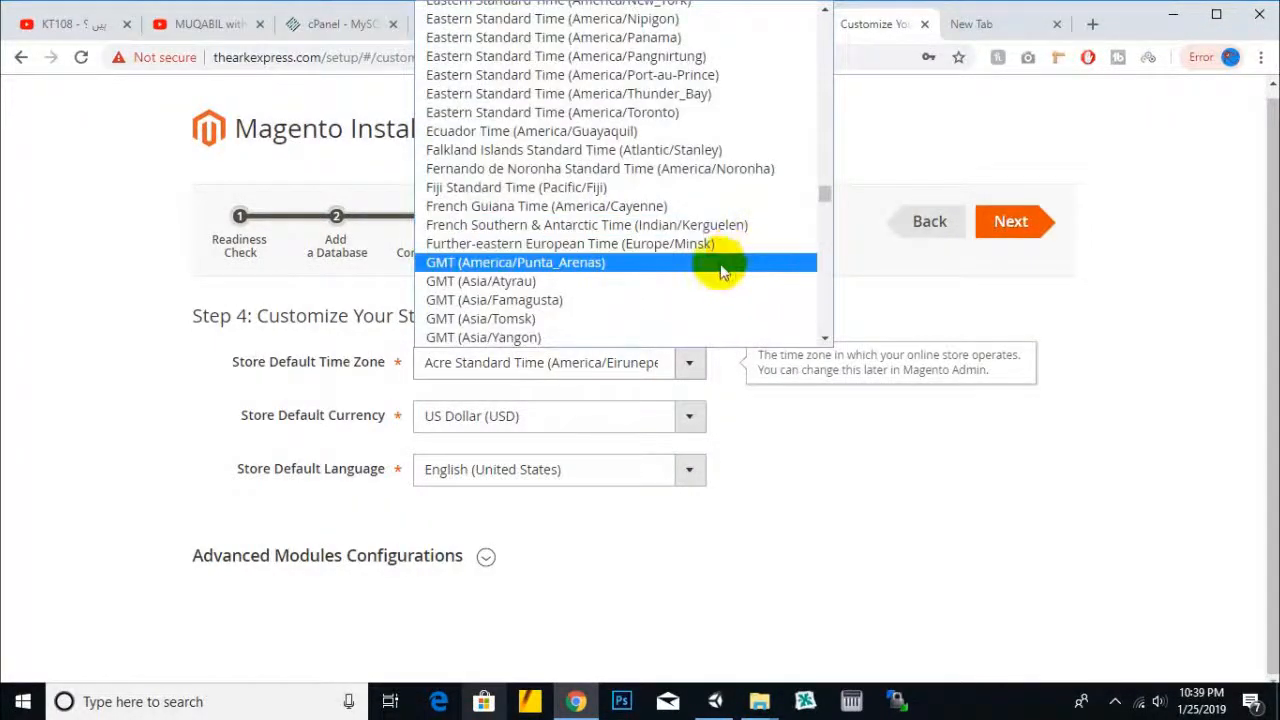
pyautogui.scroll(-20, 722, 270)
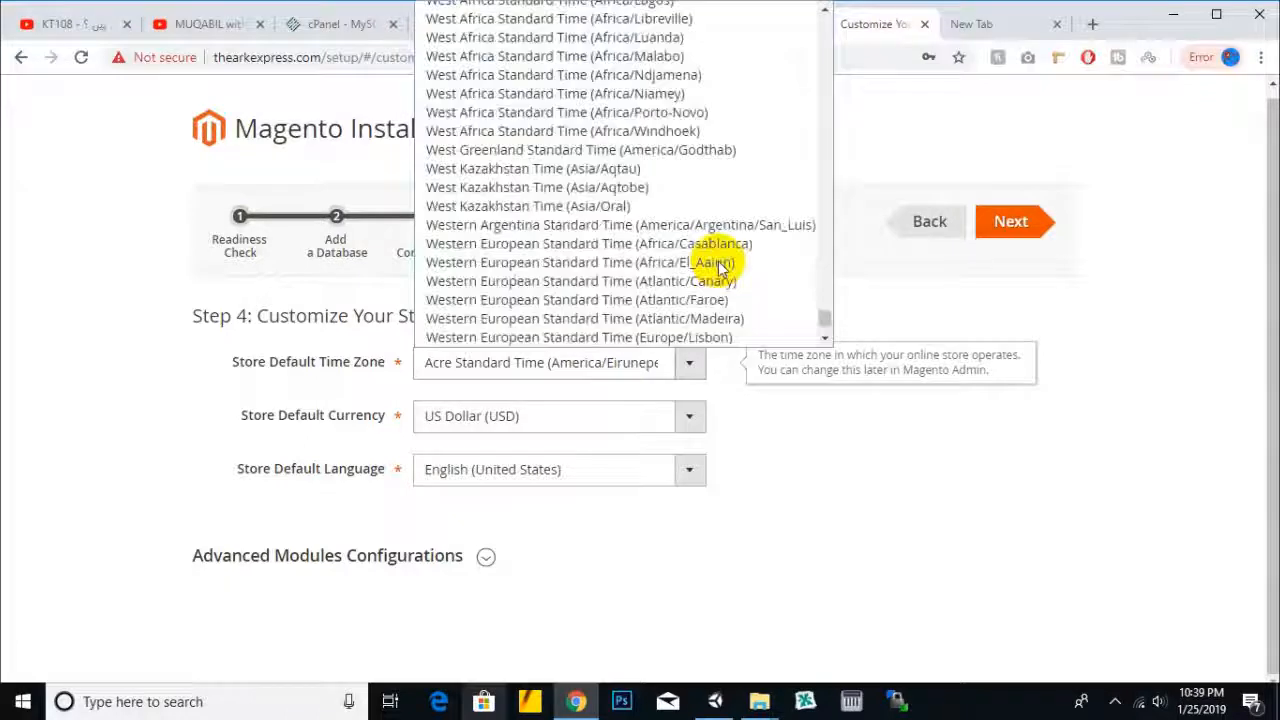
pyautogui.scroll(-3, 722, 270)
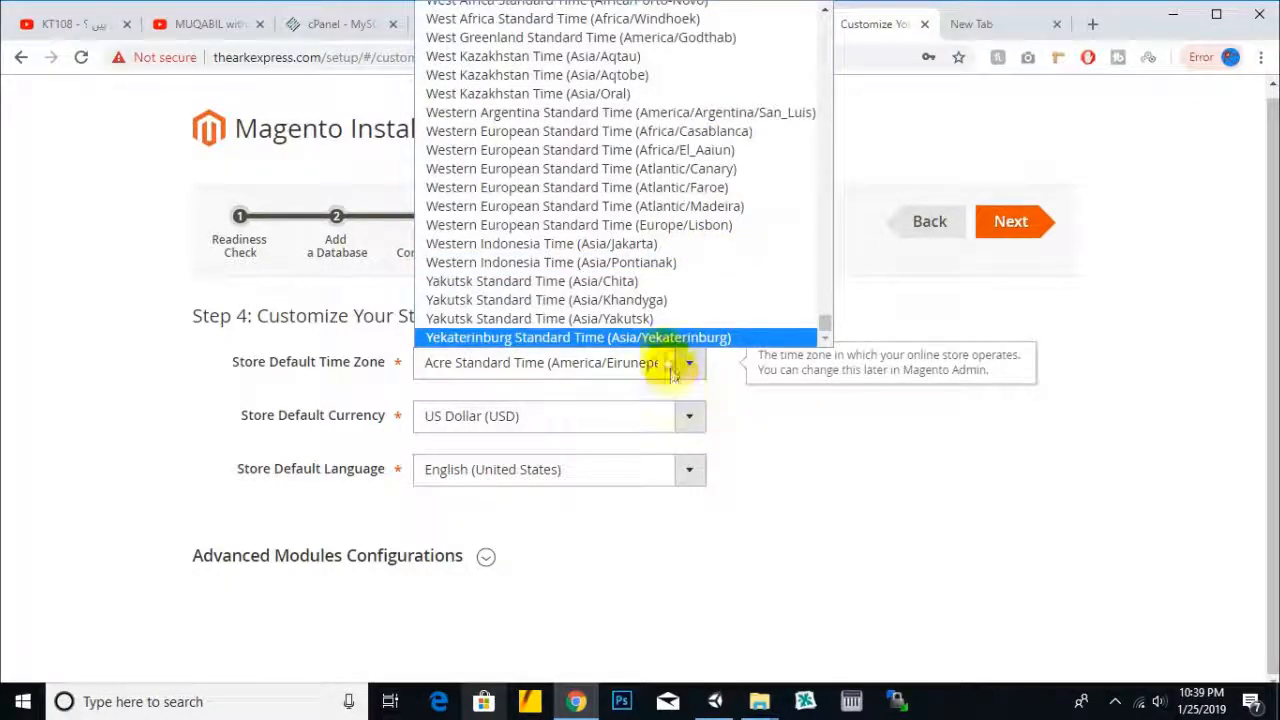
pyautogui.moveTo(823, 323); pyautogui.dragTo(804, 205)
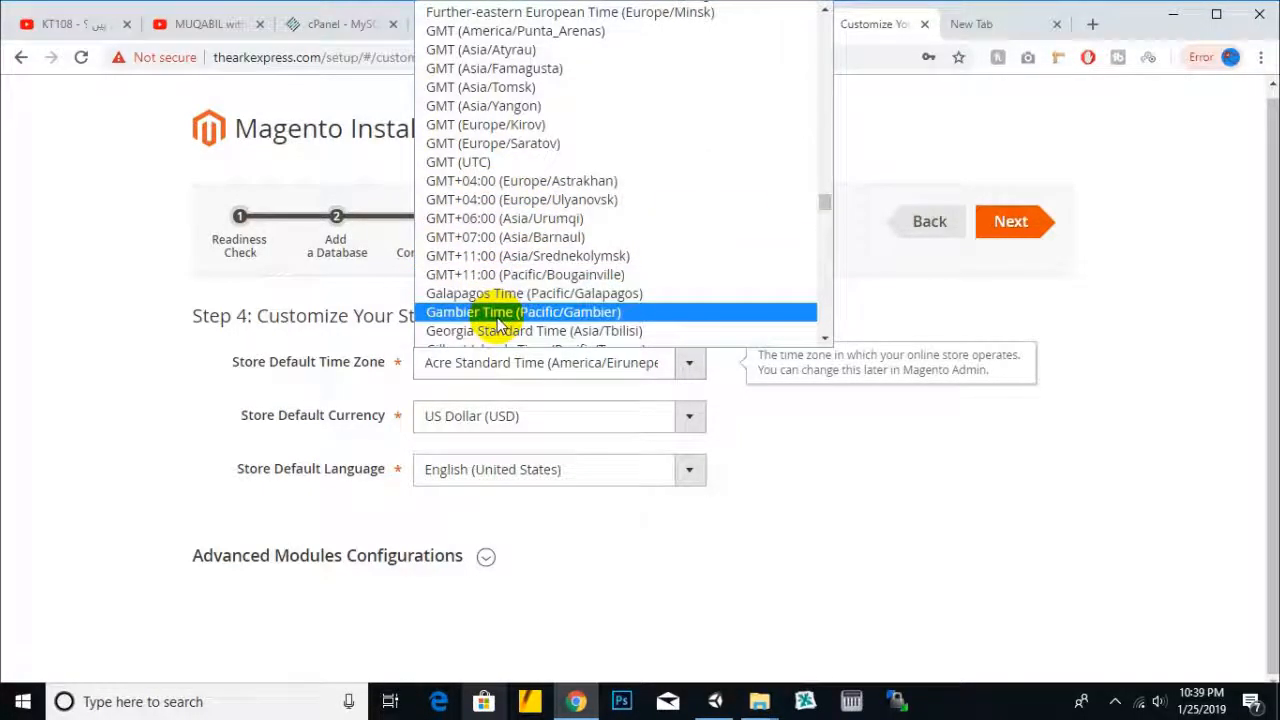
pyautogui.click(488, 162)
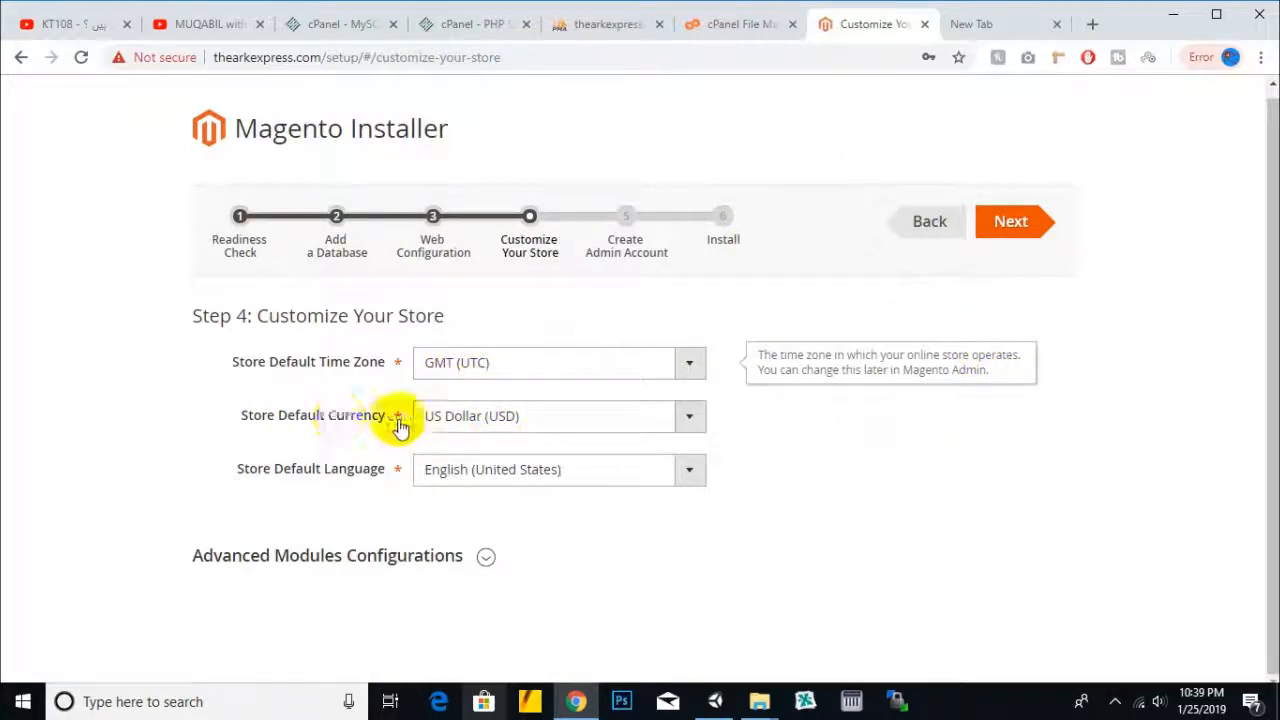
# - Choose Pakistani Rupee (PKR) as store currency and continue to Create Admin Account
pyautogui.click(487, 425)
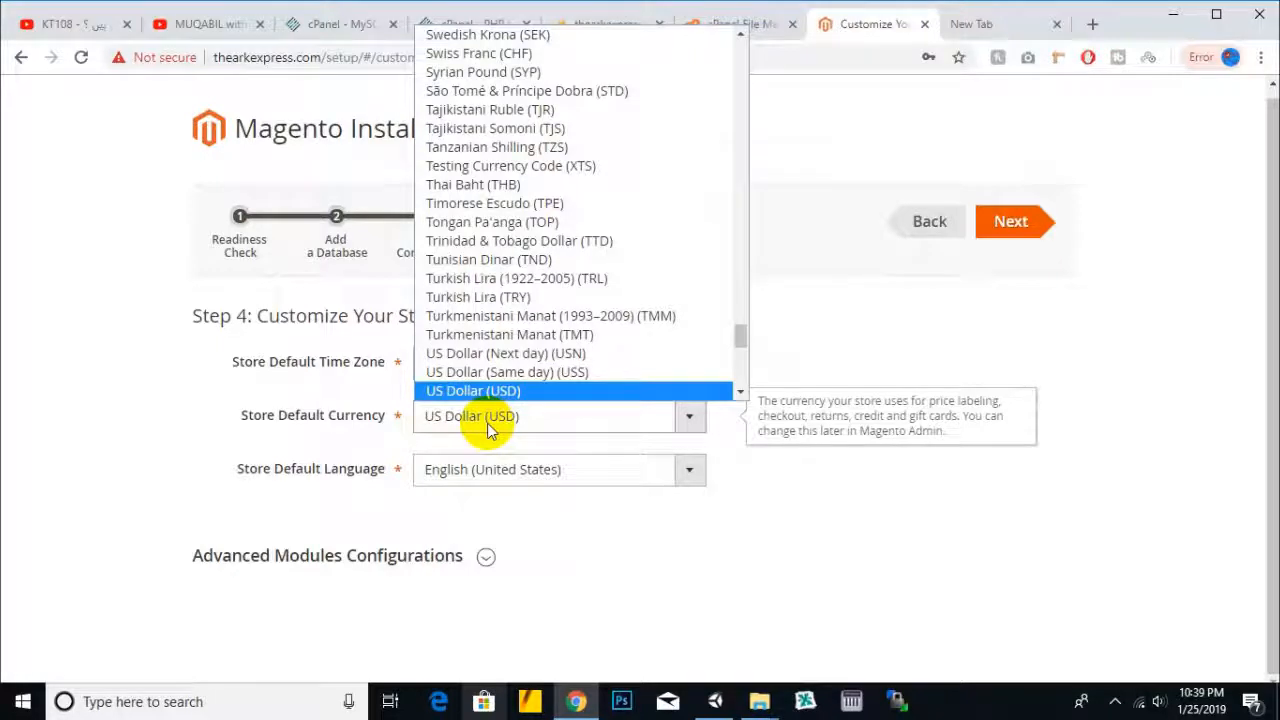
pyautogui.scroll(-5, 573, 345)
pyautogui.scroll(15, 573, 345)
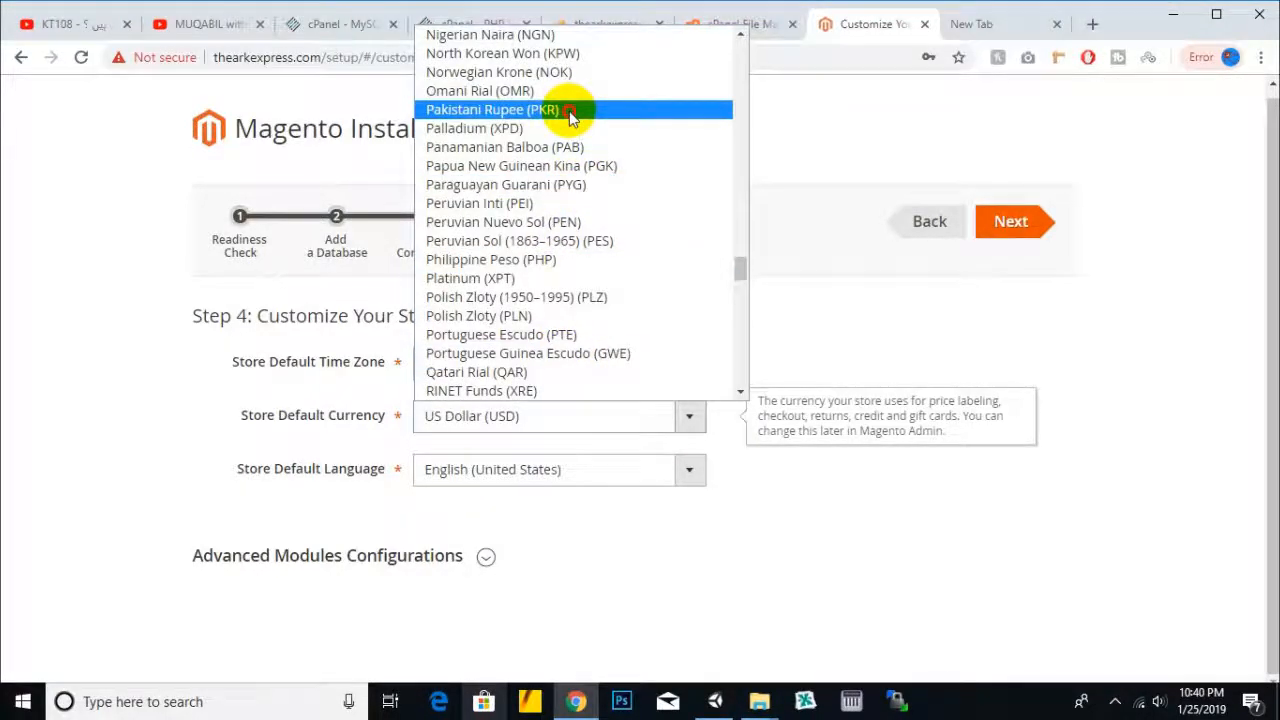
pyautogui.click(569, 112)
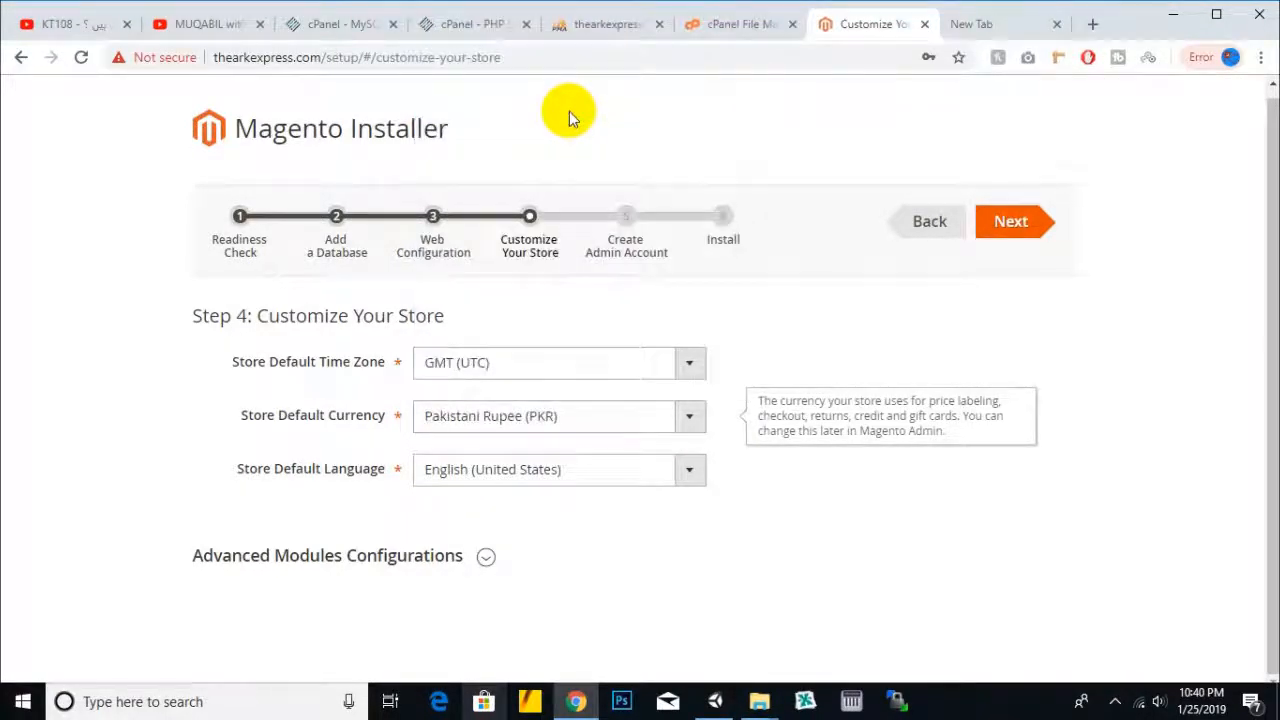
pyautogui.click(995, 224)
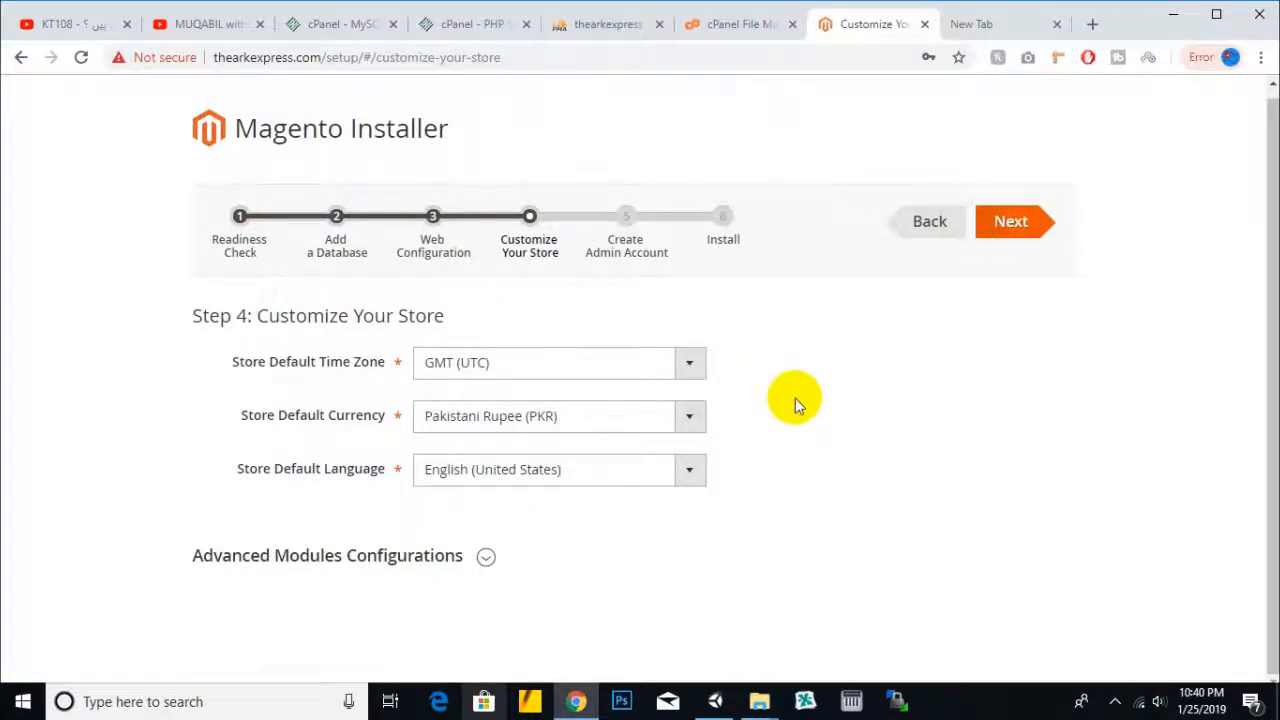
pyautogui.click(615, 404)
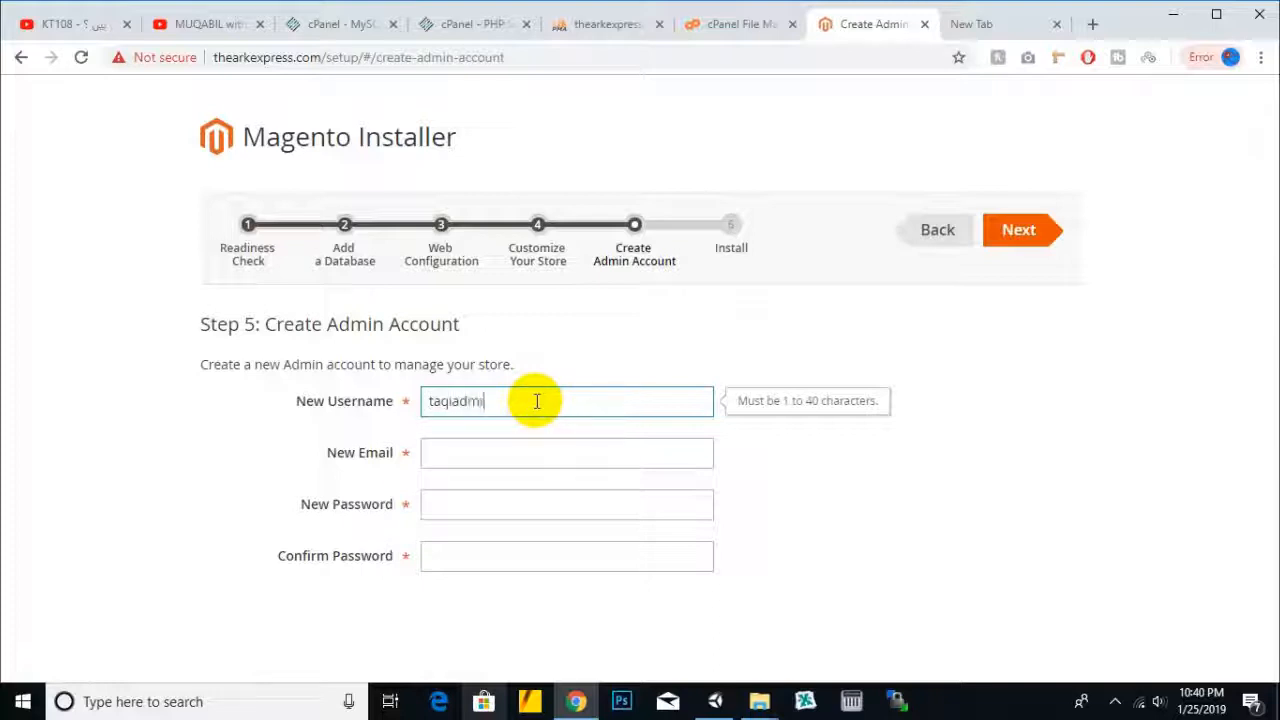
# - Copy the new admin username into the spare notes tab beside the admin address
pyautogui.moveTo(537, 401); pyautogui.dragTo(367, 405)
pyautogui.hotkey('ctrl', 'c')
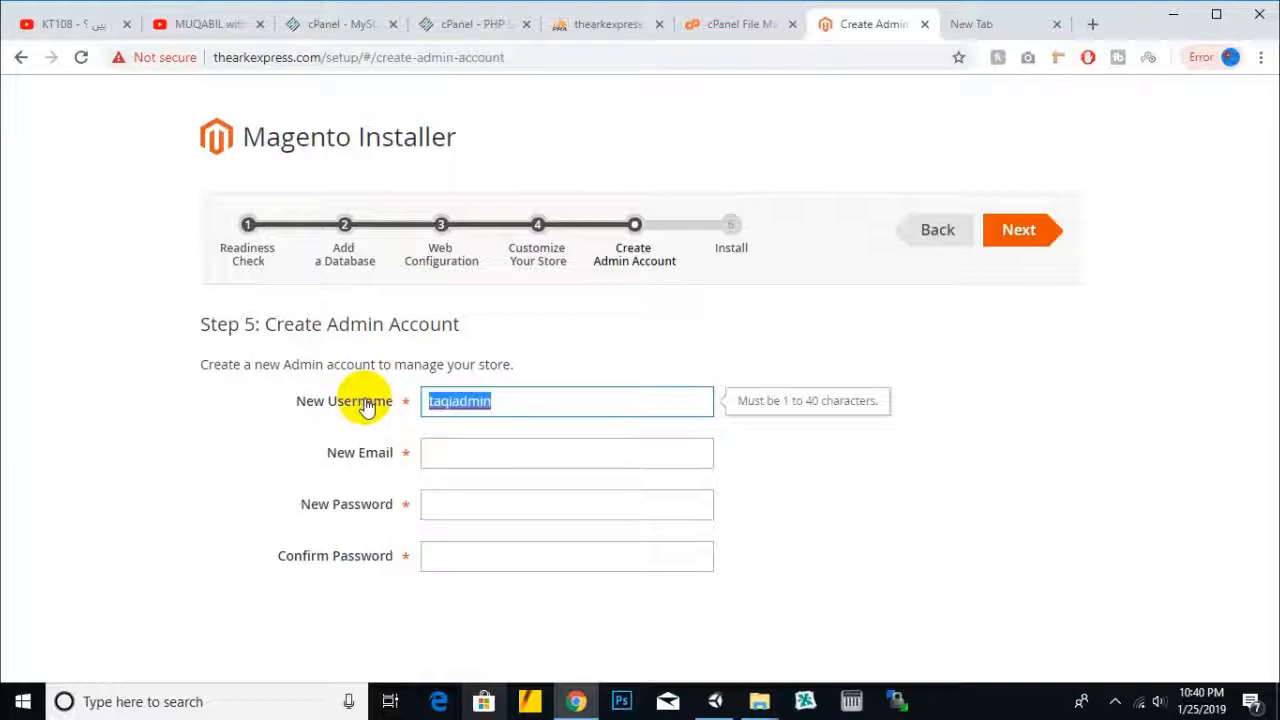
pyautogui.click(995, 24)
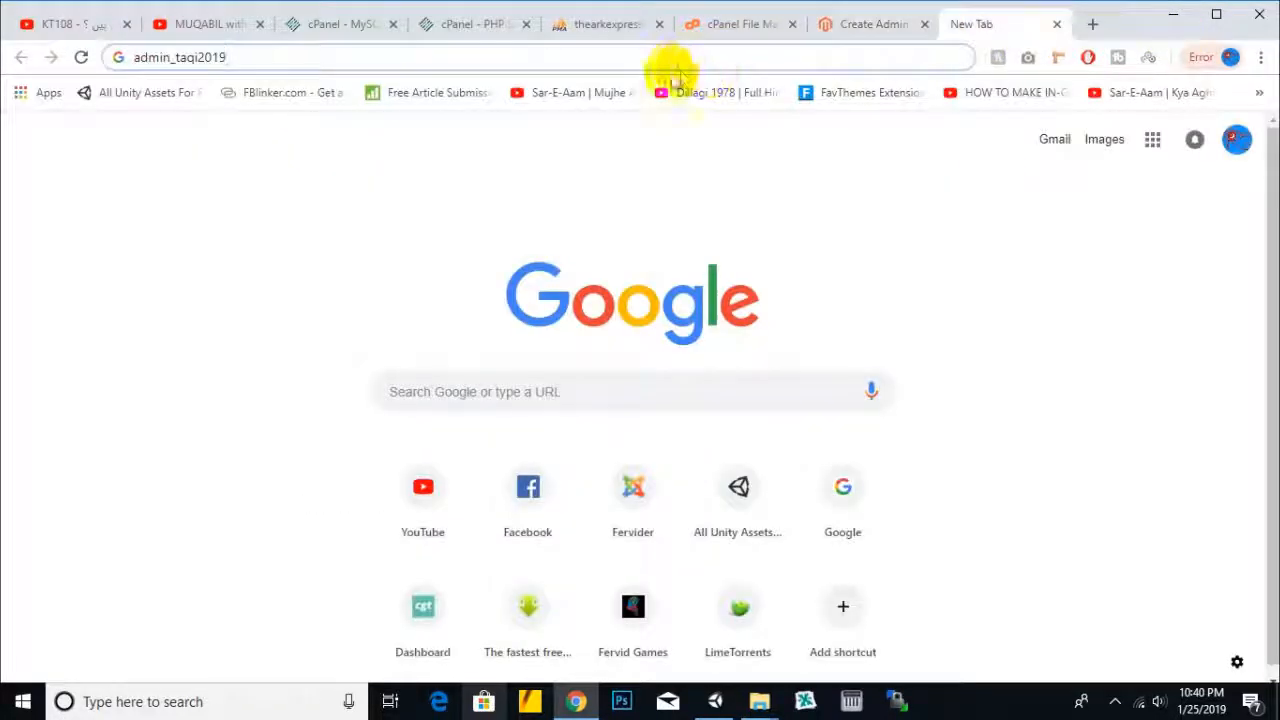
pyautogui.hotkey('ctrl', 'v')
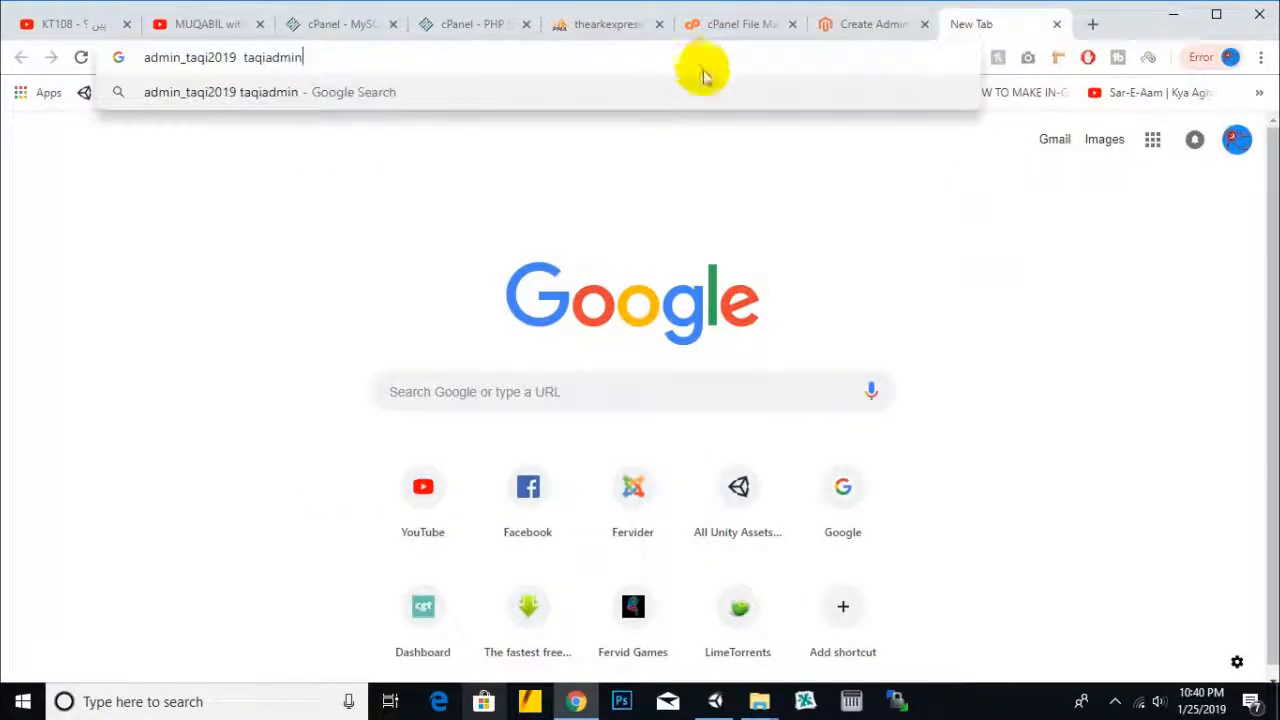
pyautogui.click(862, 24)
pyautogui.click(500, 455)
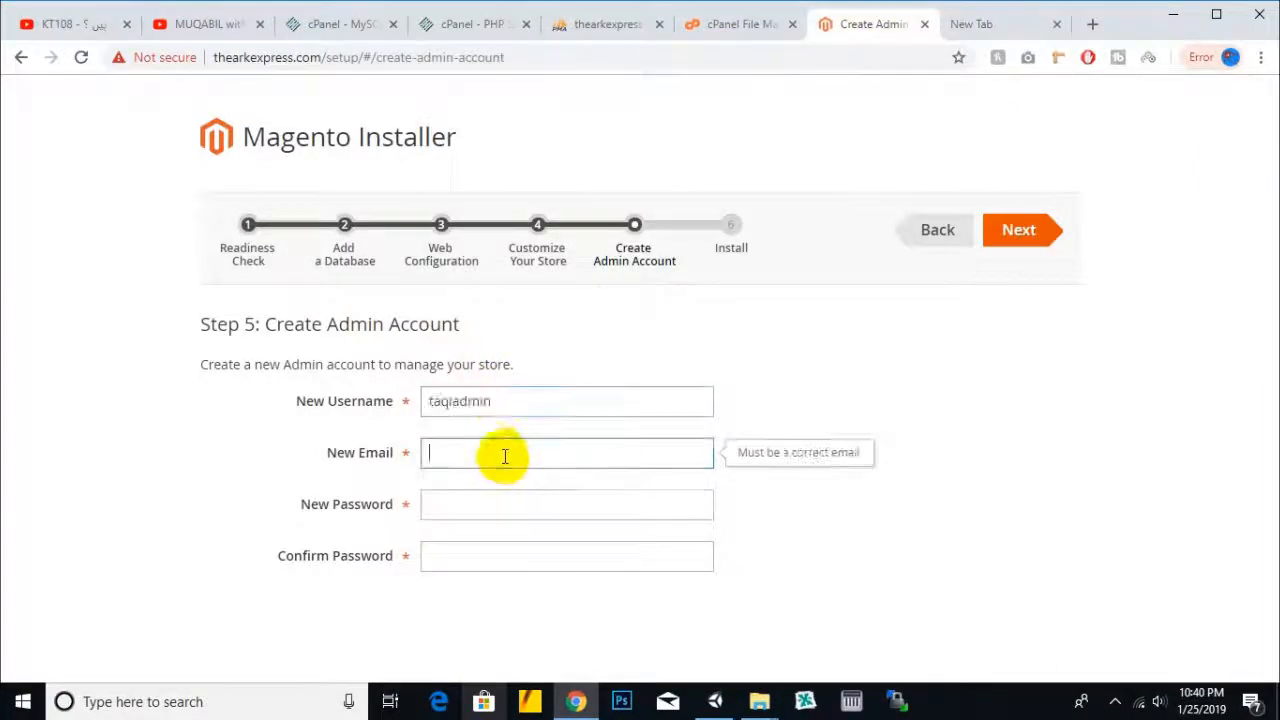
# - Go to cPanel Home, then Email Accounts, and open the Add Email Account form
pyautogui.click(735, 24)
pyautogui.click(468, 24)
pyautogui.click(355, 26)
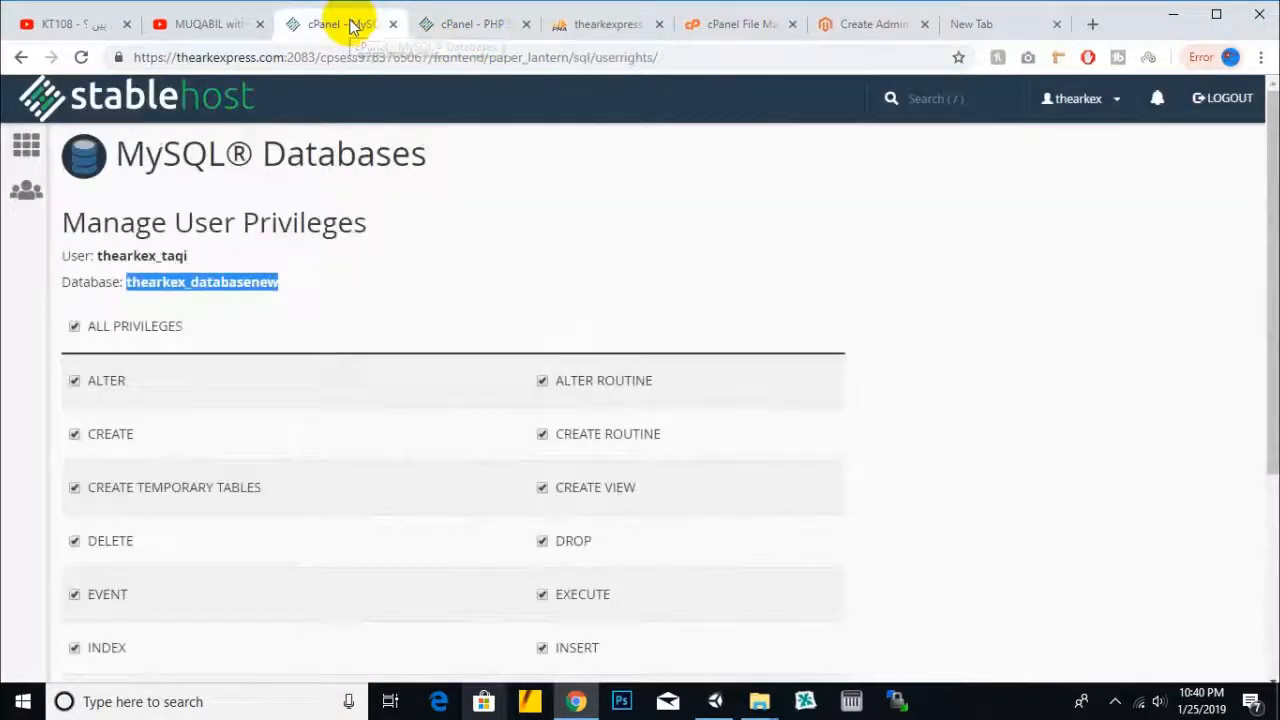
pyautogui.click(430, 24)
pyautogui.click(39, 96)
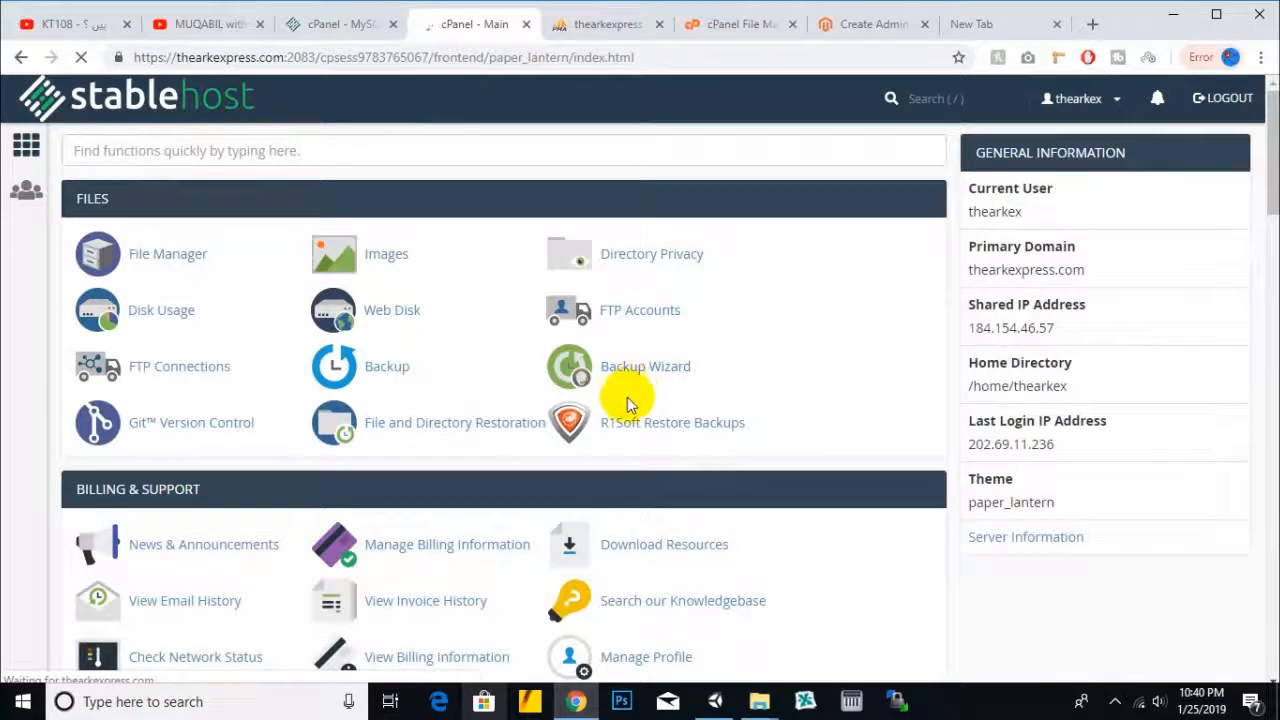
pyautogui.scroll(-3, 629, 400)
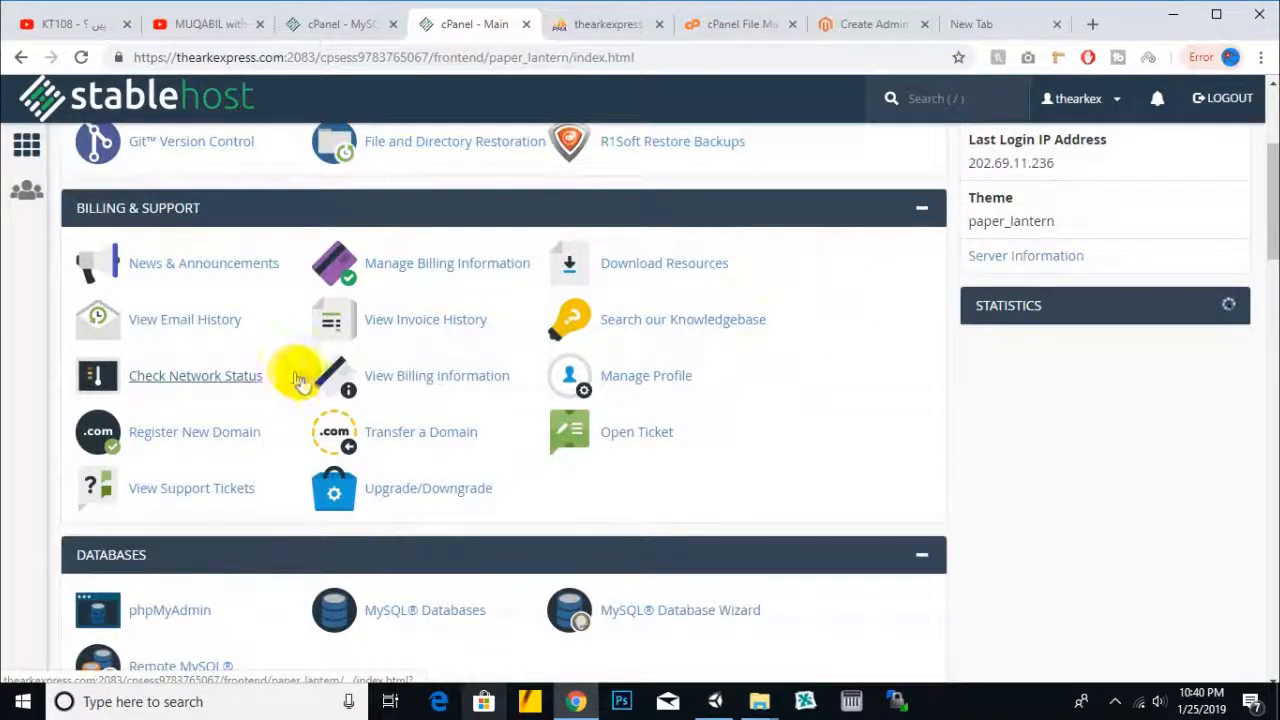
pyautogui.scroll(-2, 366, 375)
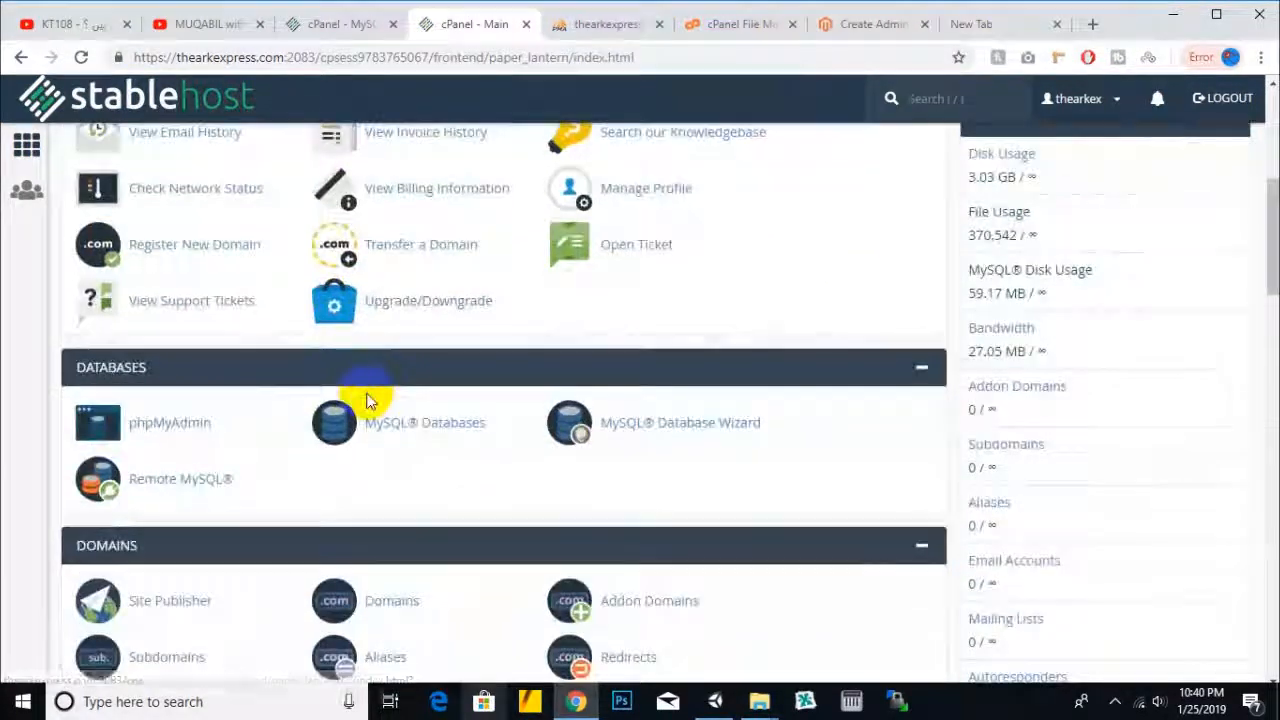
pyautogui.scroll(-4, 360, 392)
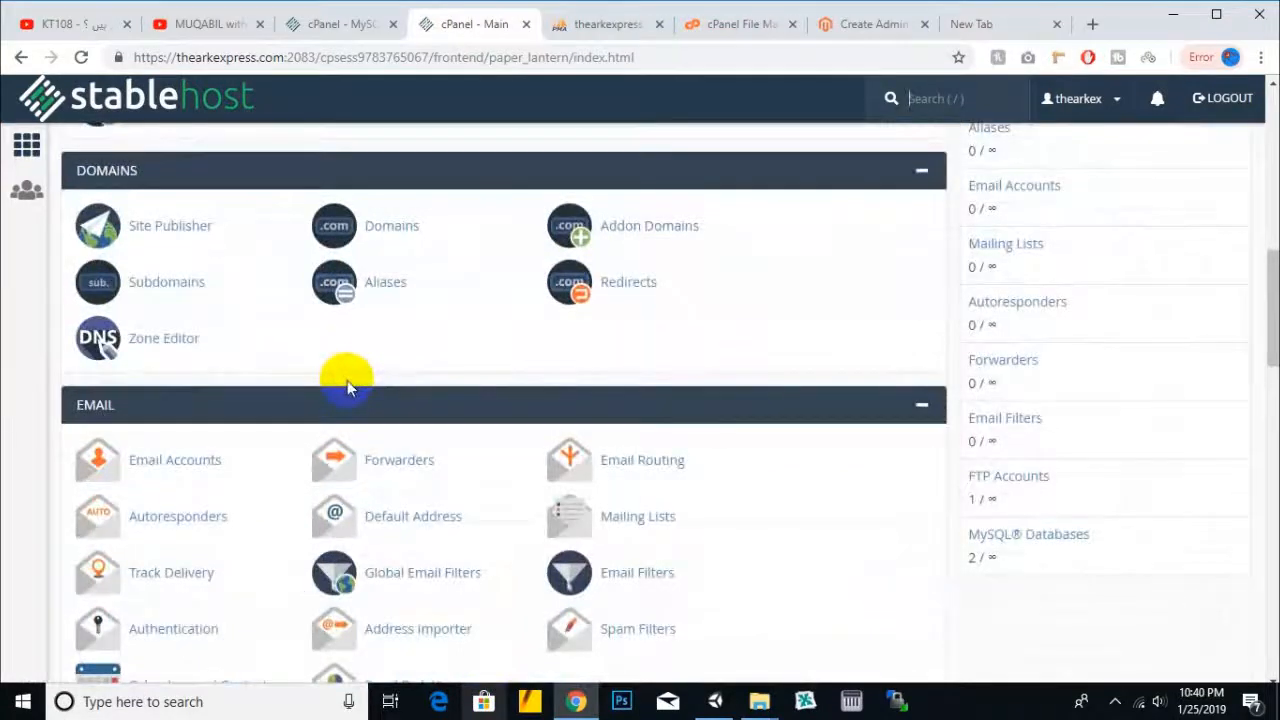
pyautogui.scroll(-2, 347, 380)
pyautogui.click(193, 285)
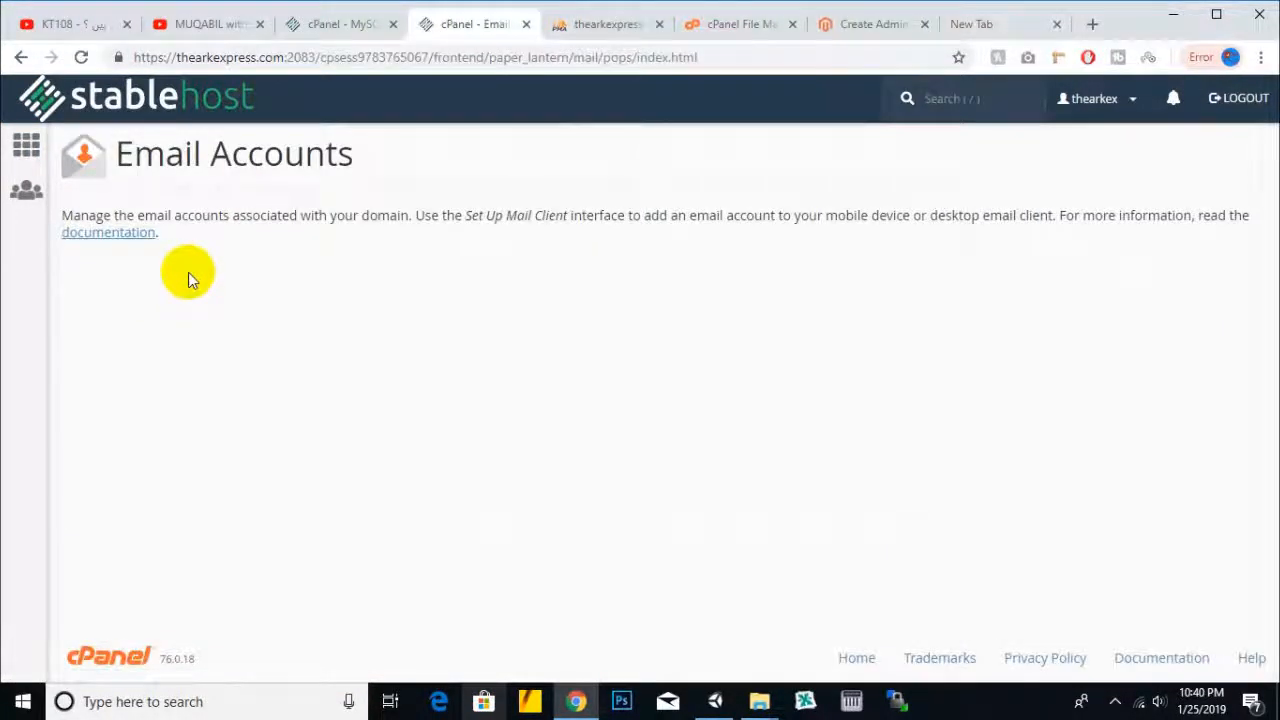
pyautogui.click(186, 280)
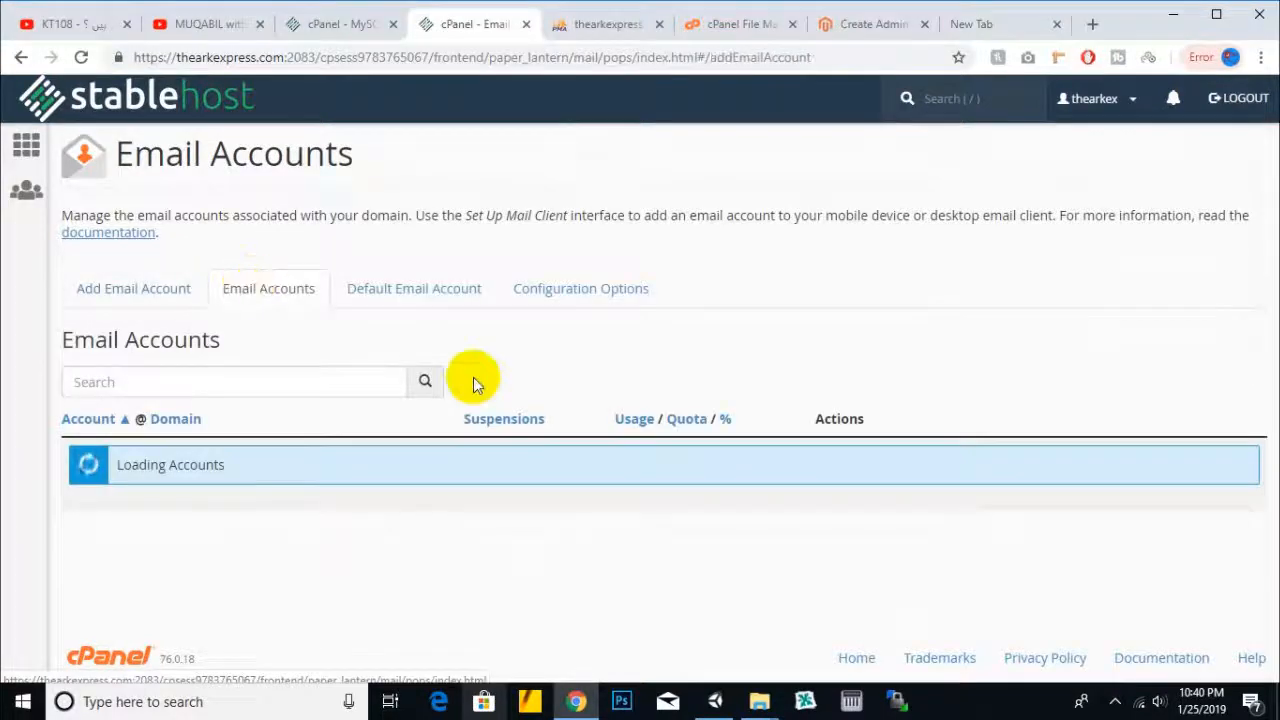
pyautogui.scroll(-2, 474, 377)
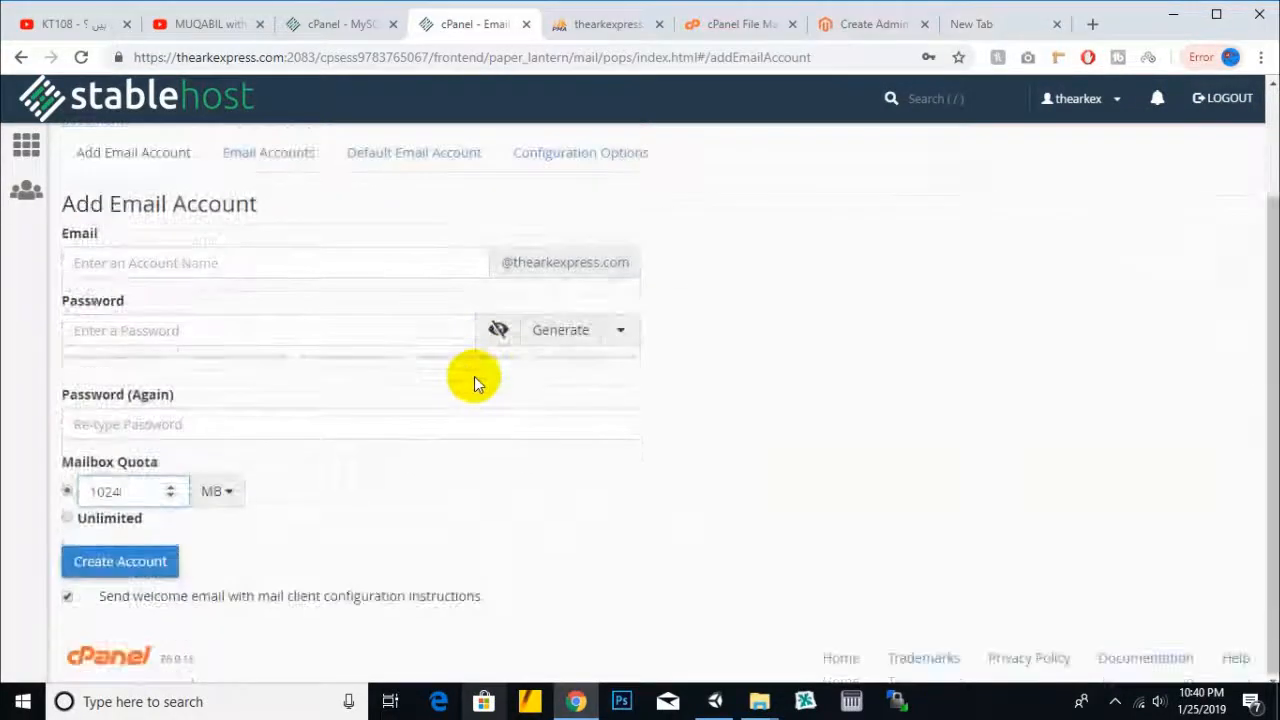
# - Create the 'info' mailbox with a confirmed password and Unlimited quota
pyautogui.click(243, 265)
pyautogui.write('info')
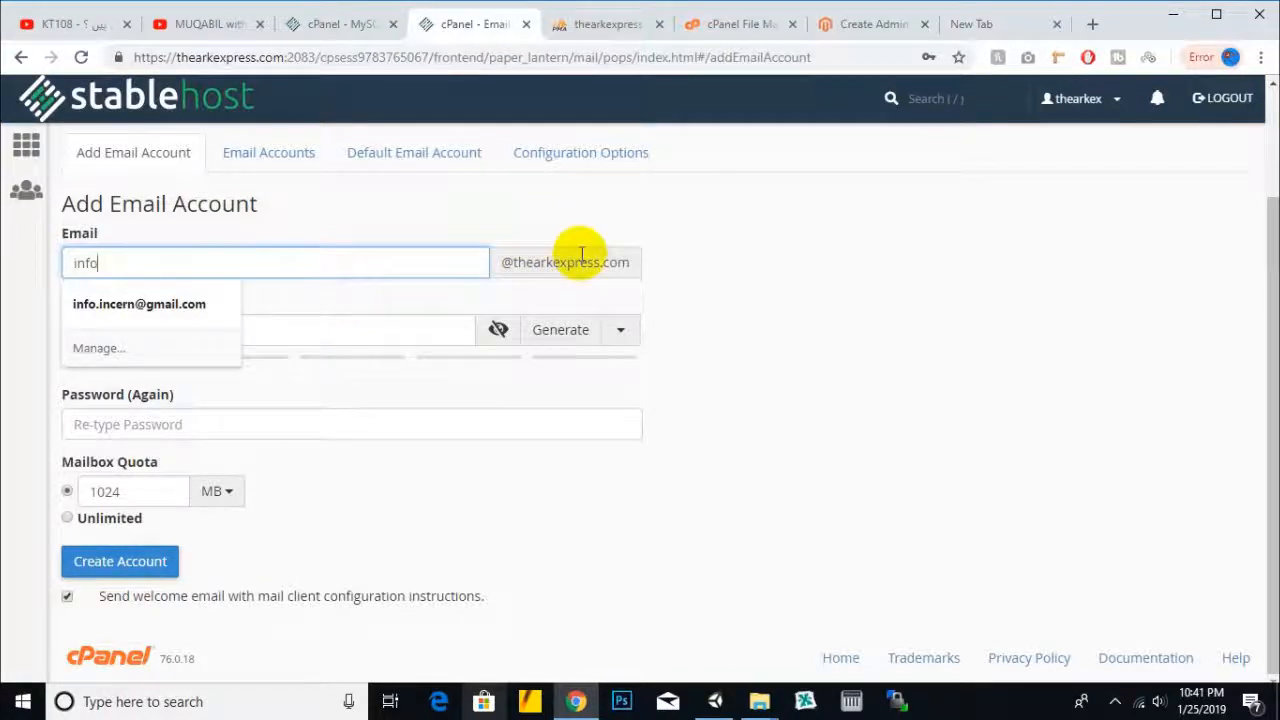
pyautogui.click(825, 260)
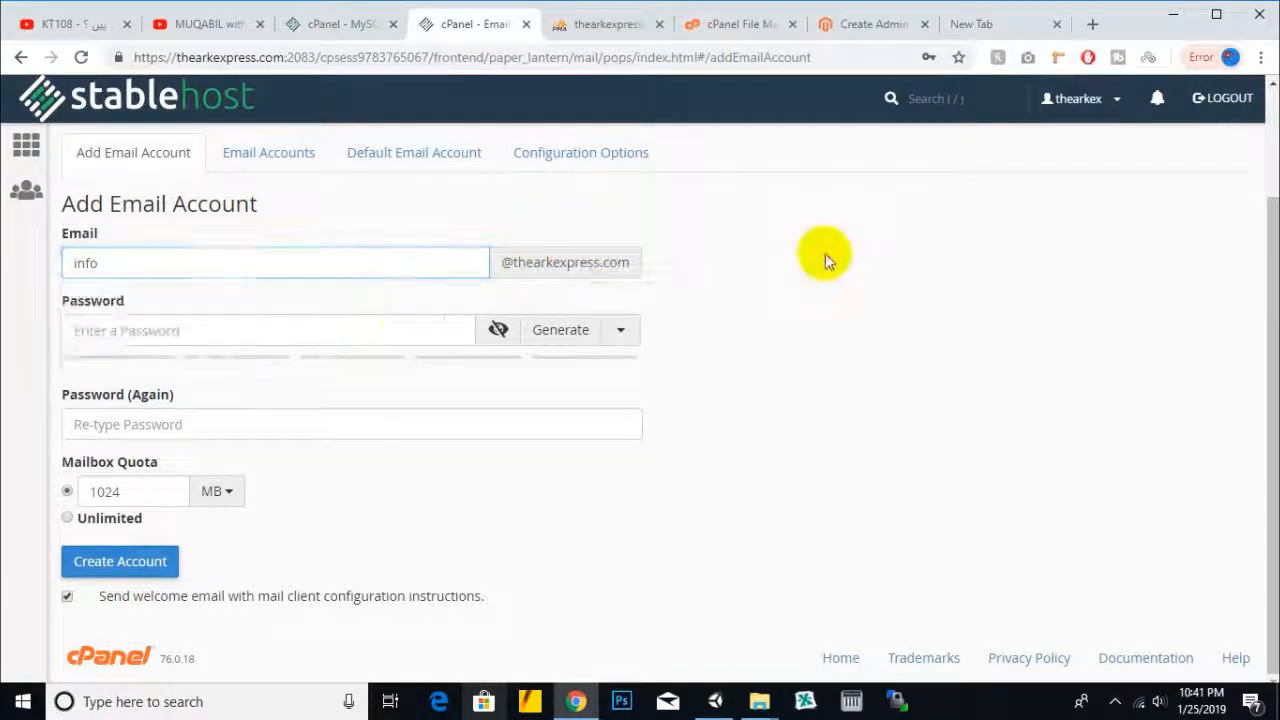
pyautogui.click(353, 341)
pyautogui.write('12')
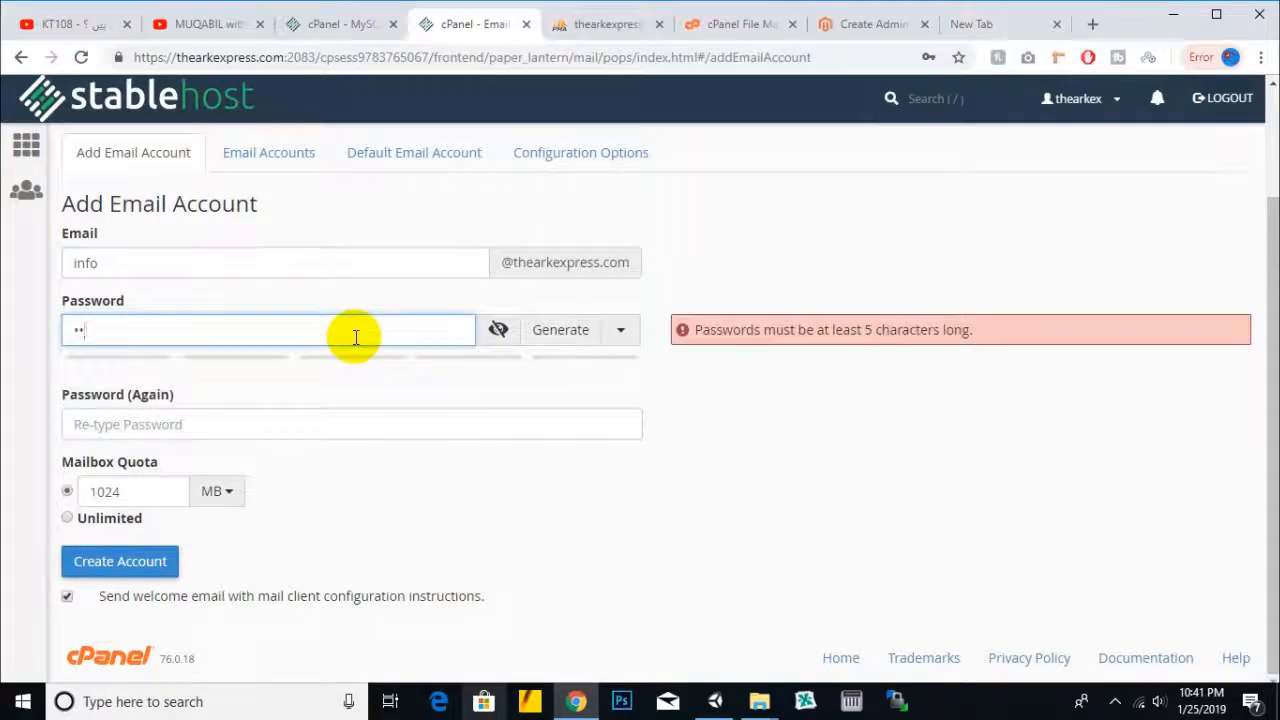
pyautogui.write('••••••••')
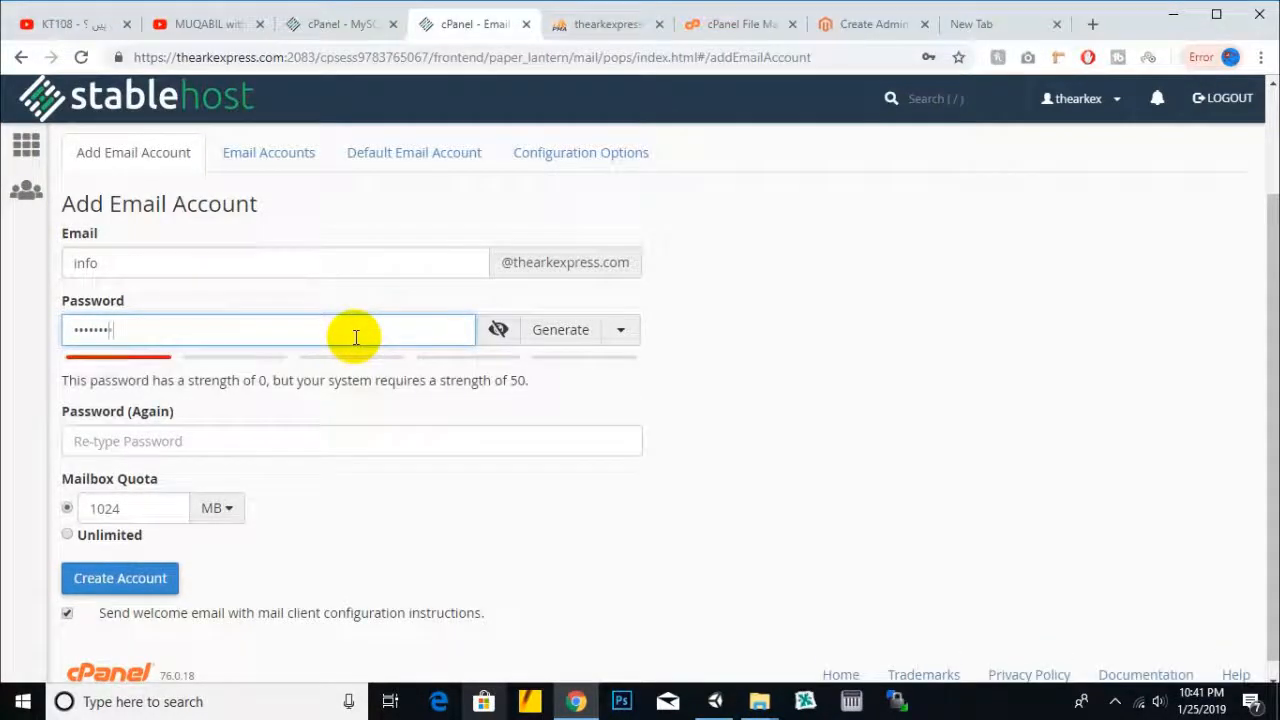
pyautogui.write('•')
pyautogui.click(196, 440)
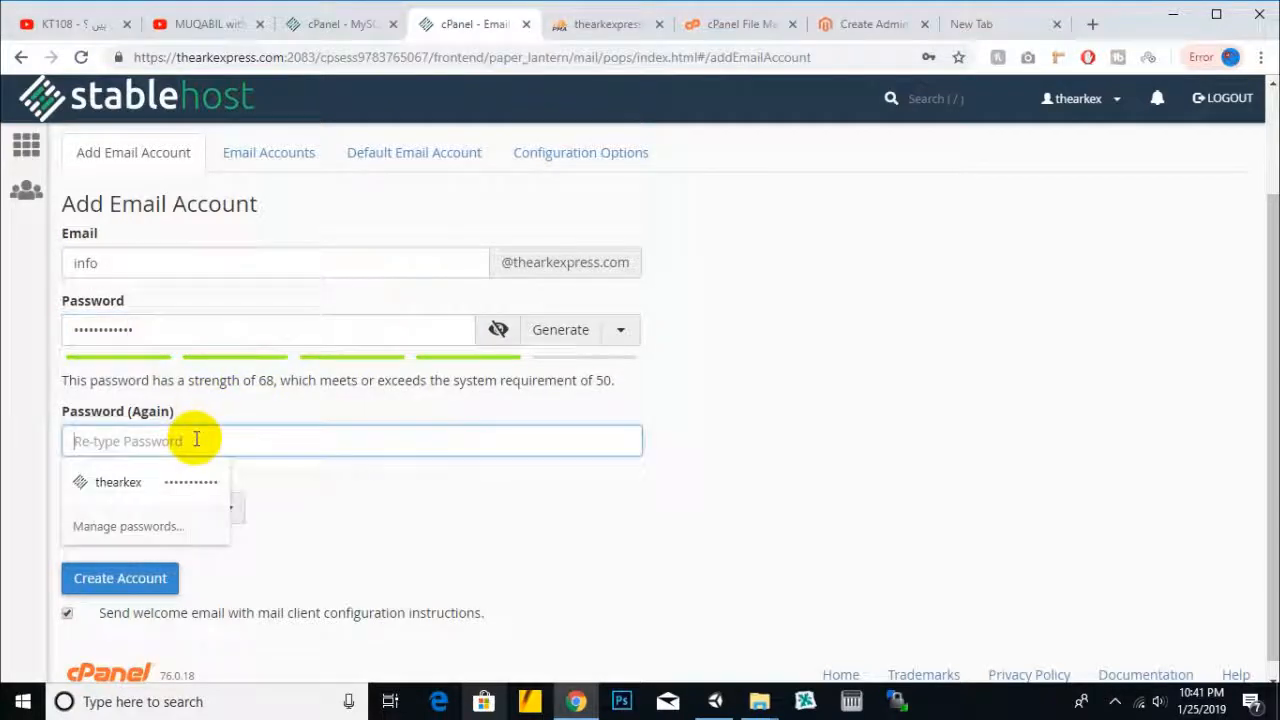
pyautogui.write('••')
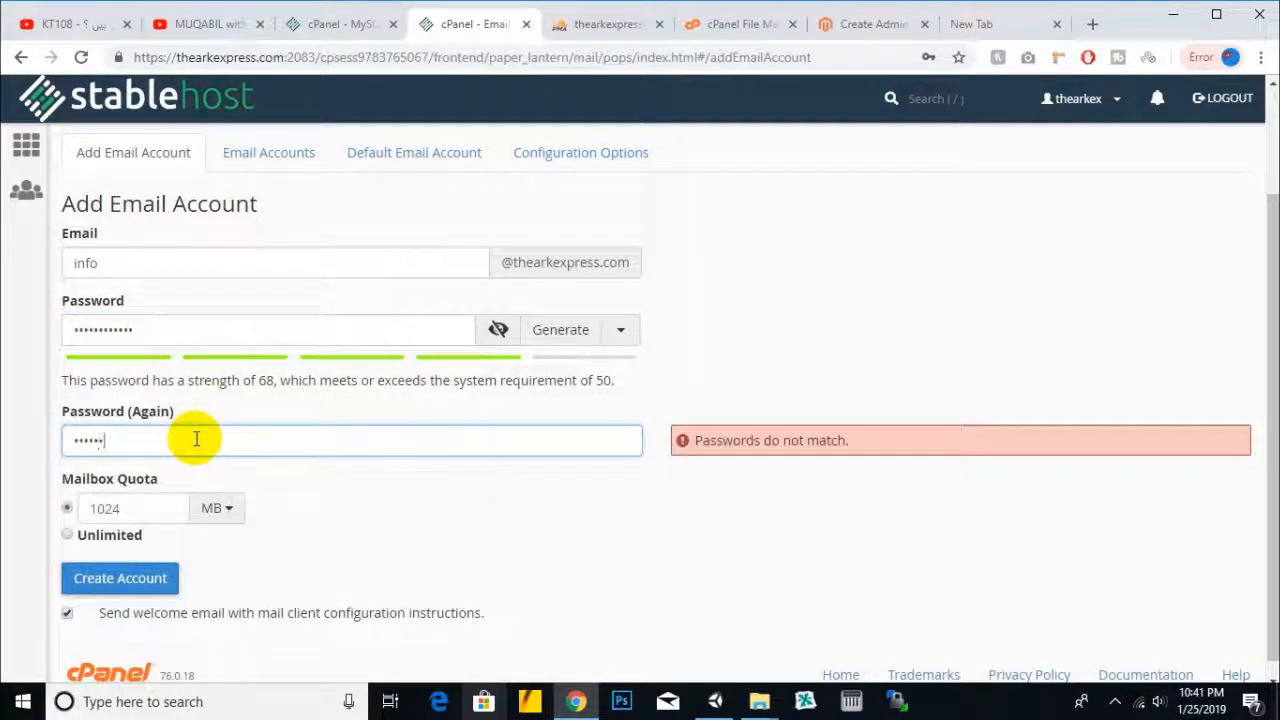
pyautogui.write('••••••••••')
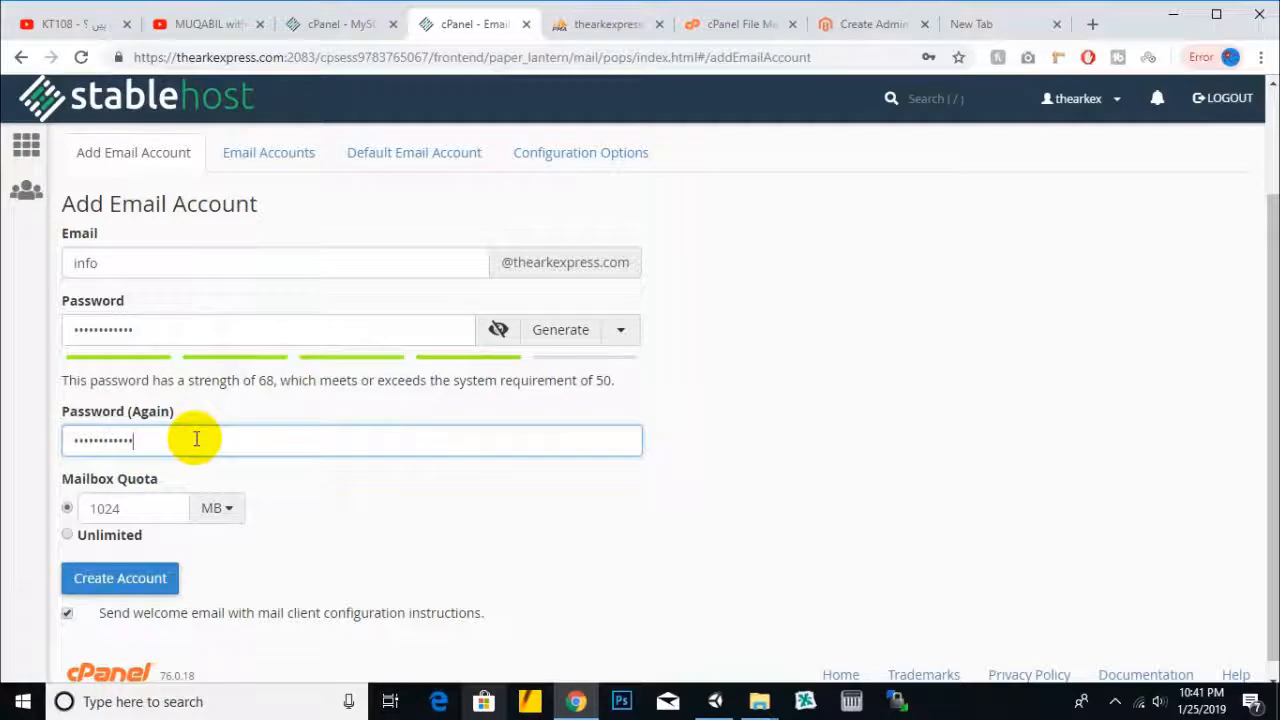
pyautogui.click(88, 534)
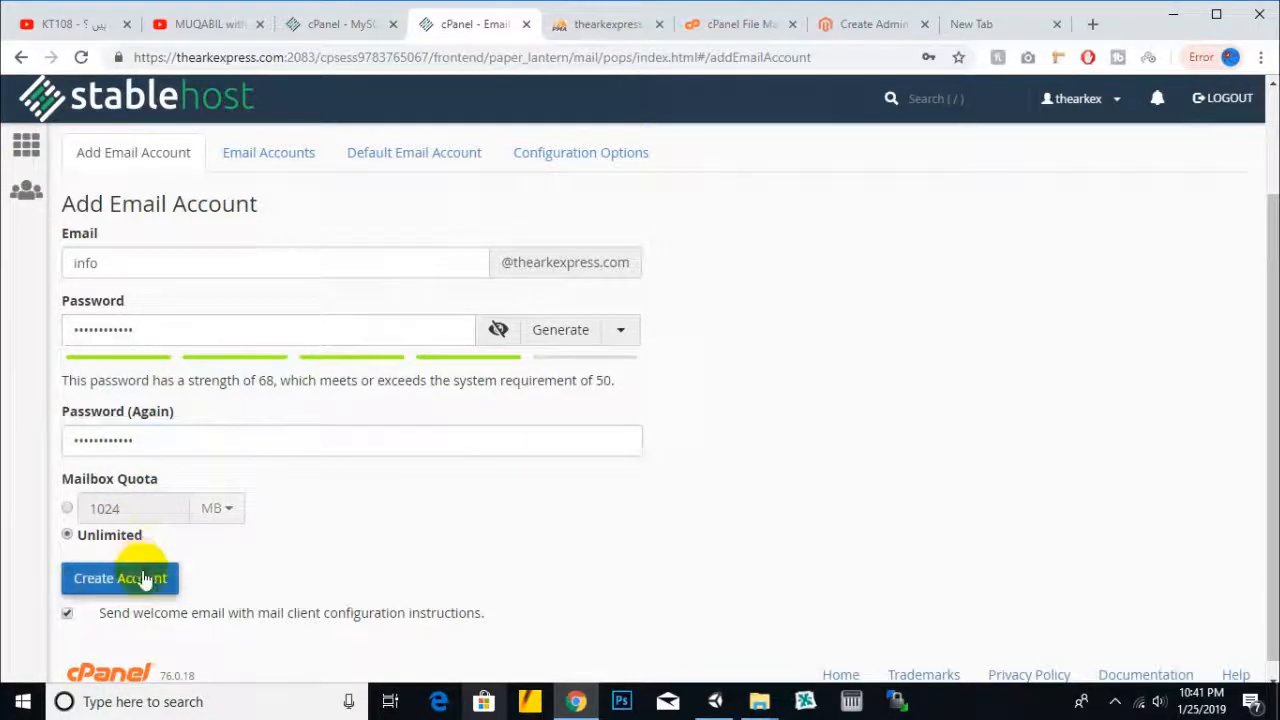
pyautogui.click(148, 578)
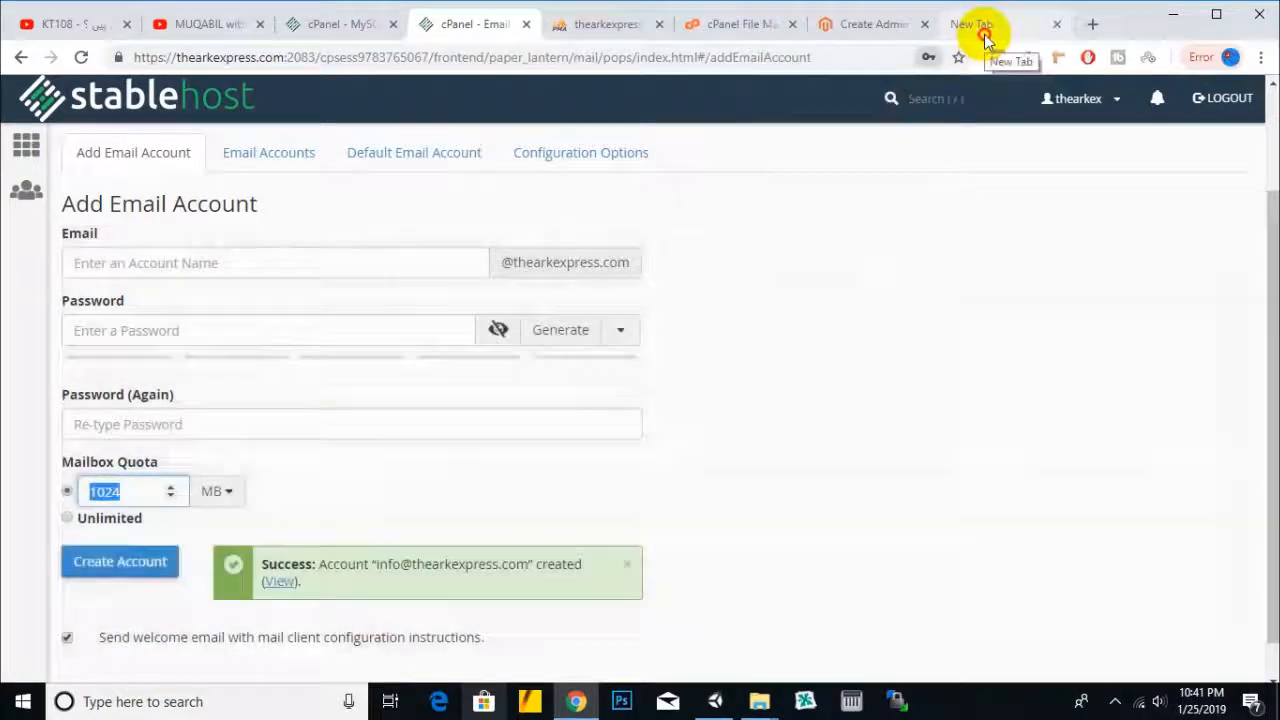
pyautogui.click(975, 33)
# - Enter the store's info email address as the admin email
pyautogui.click(715, 26)
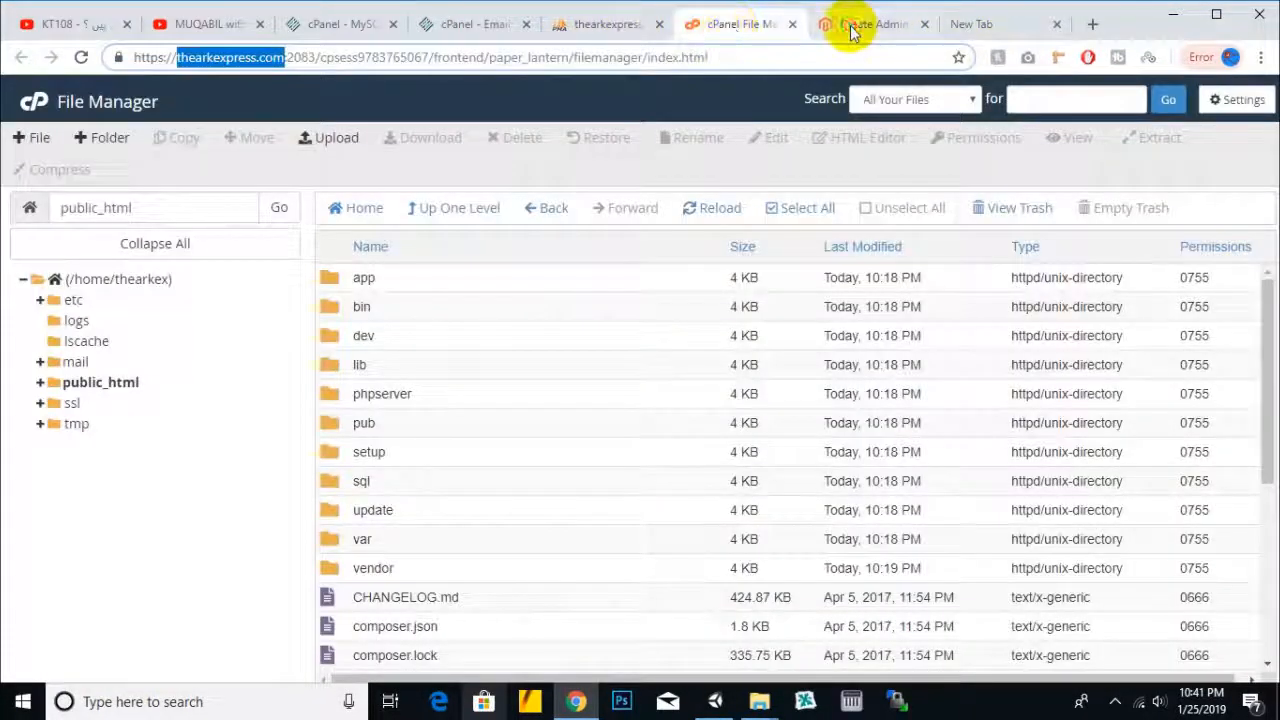
pyautogui.click(850, 24)
pyautogui.click(505, 455)
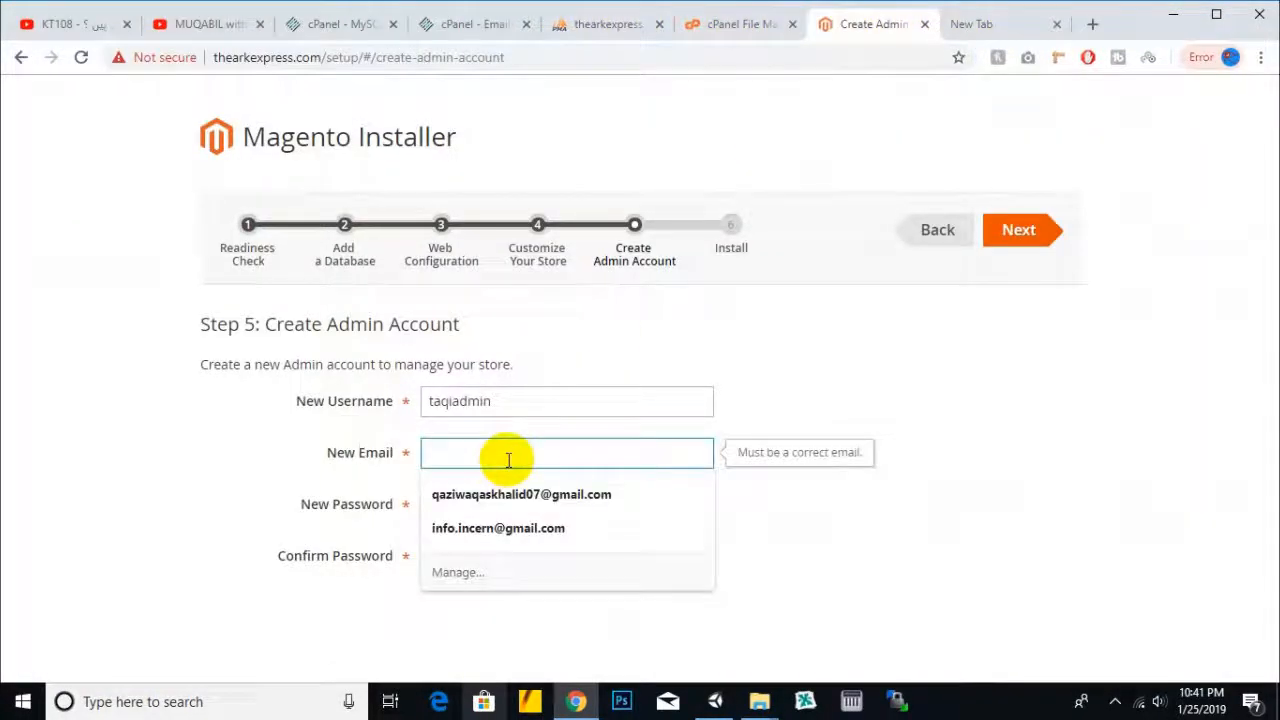
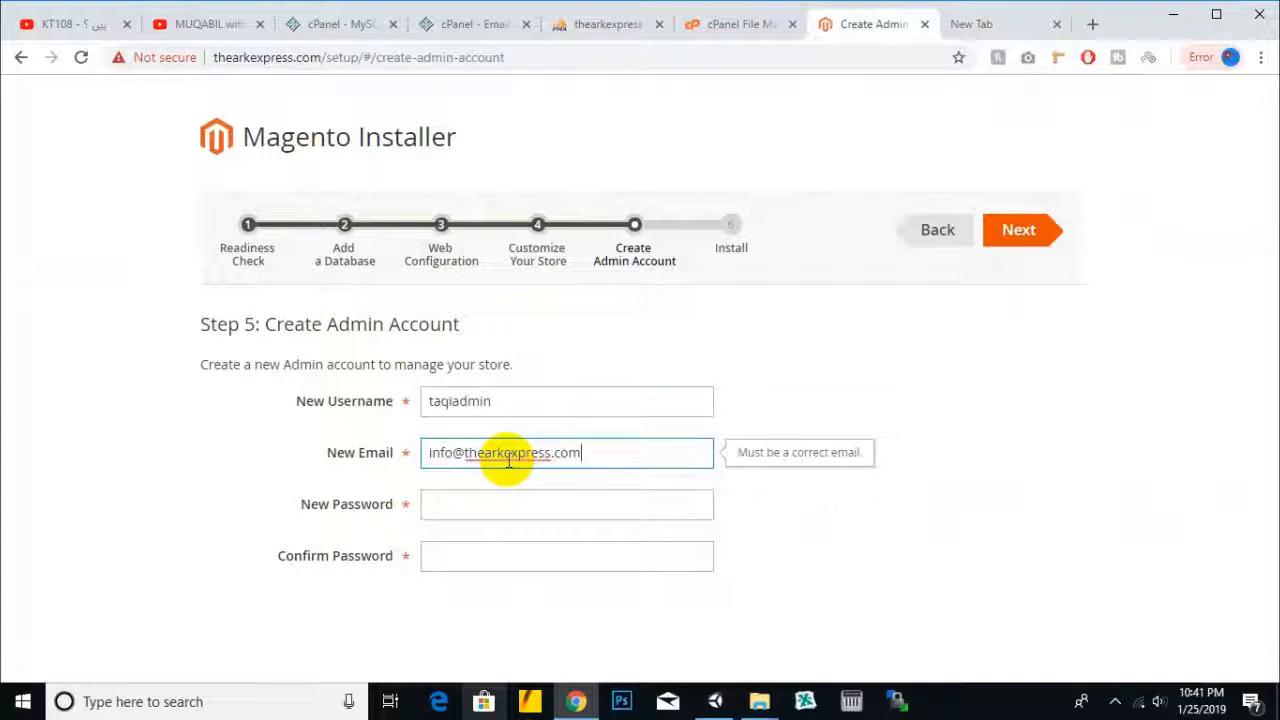
pyautogui.tripleClick(505, 455)
# - Set and confirm the admin password, then continue to the Install step
pyautogui.click(537, 528)
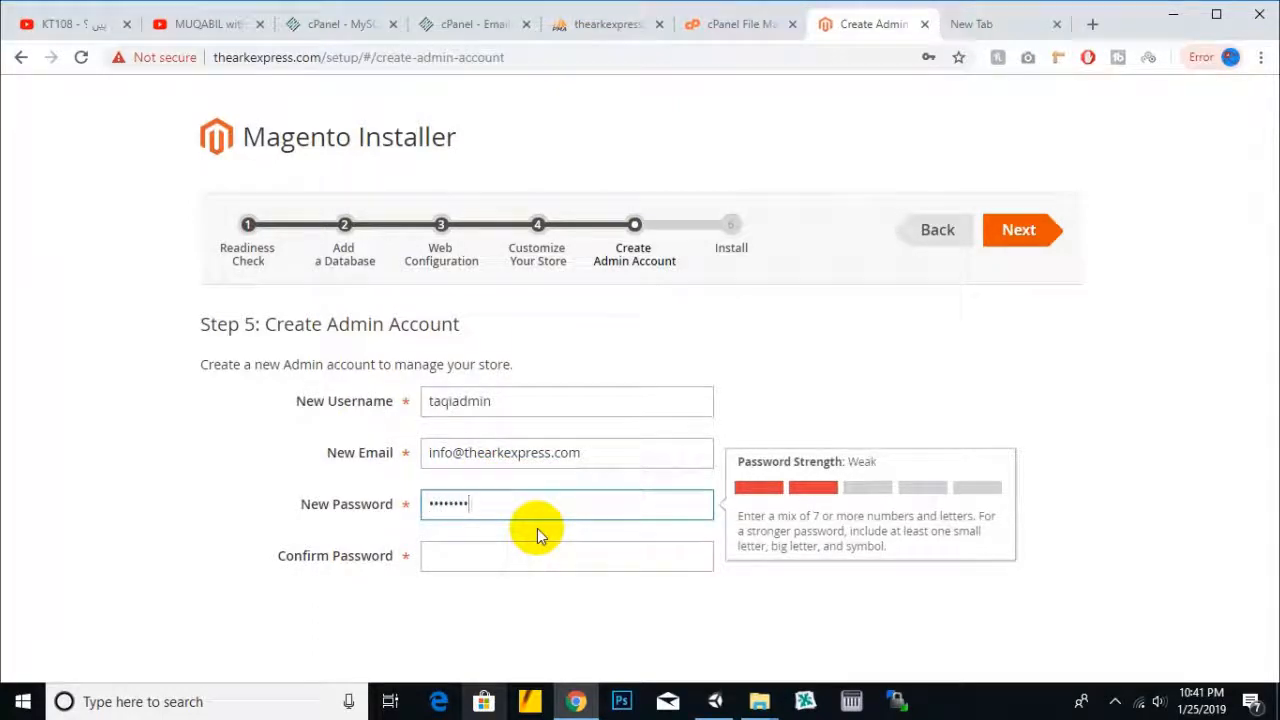
pyautogui.press('Tab')
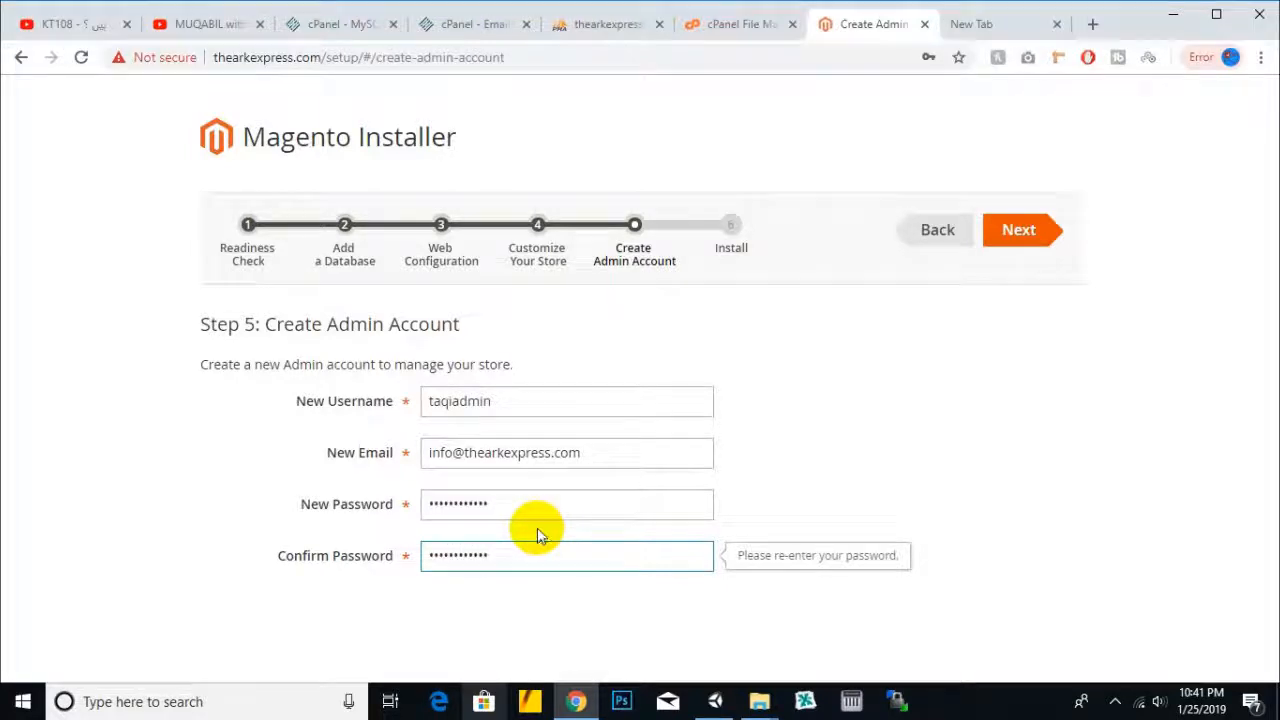
pyautogui.click(1022, 234)
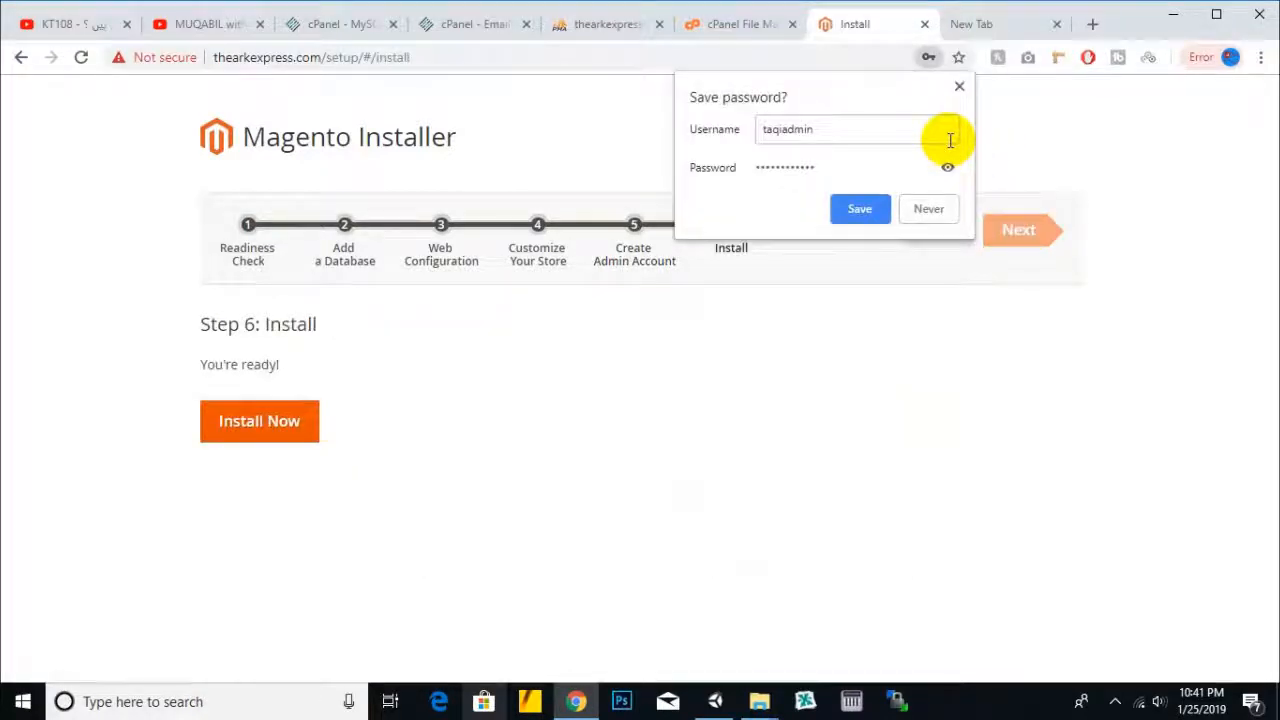
# - Run the Magento install to the Success page showing admin, store and database details
pyautogui.click(250, 426)
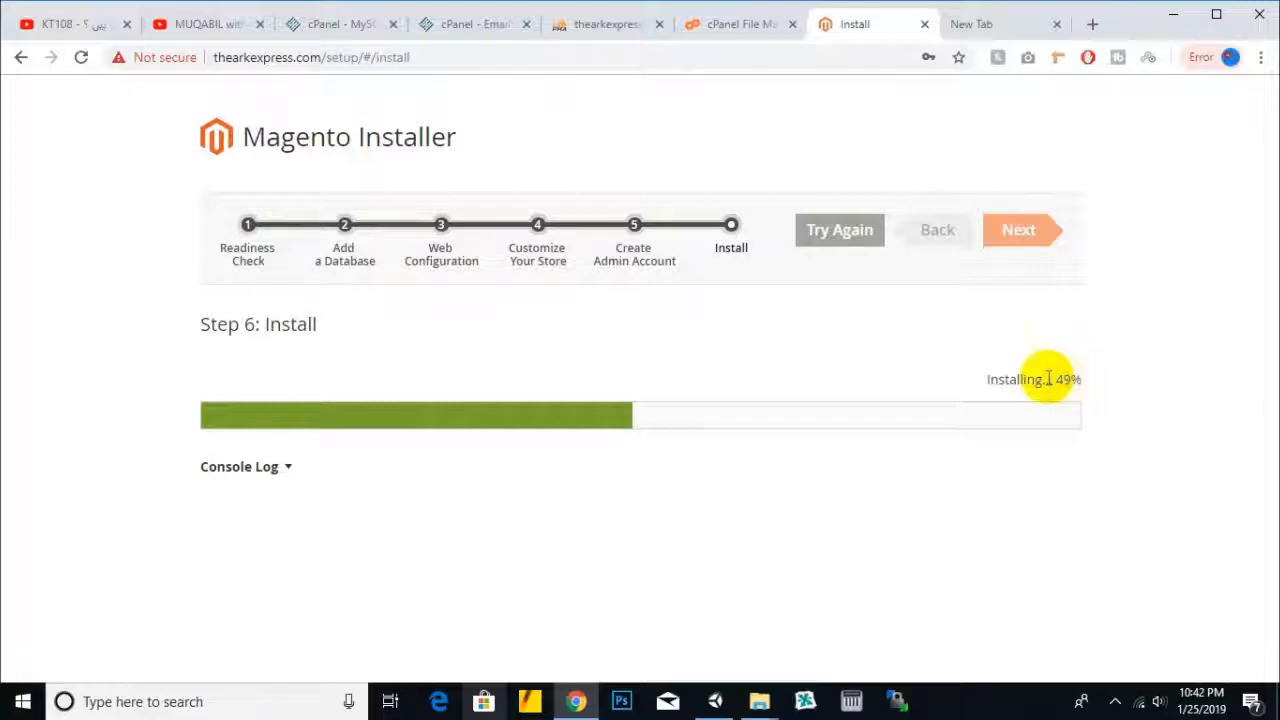
pyautogui.click(1114, 701)
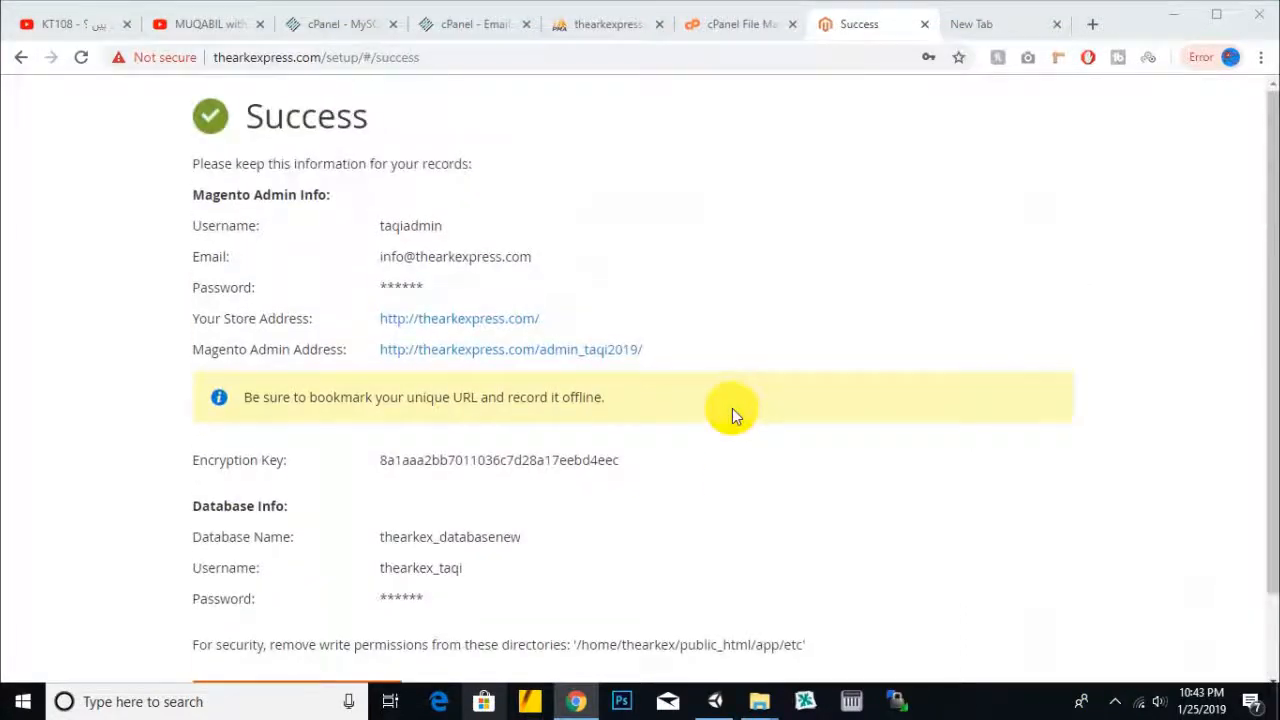
# - Launch the Magento Admin page (admin_taqi2019) in a new tab from the Success summary
pyautogui.scroll(-2, 732, 408)
pyautogui.click(322, 620)
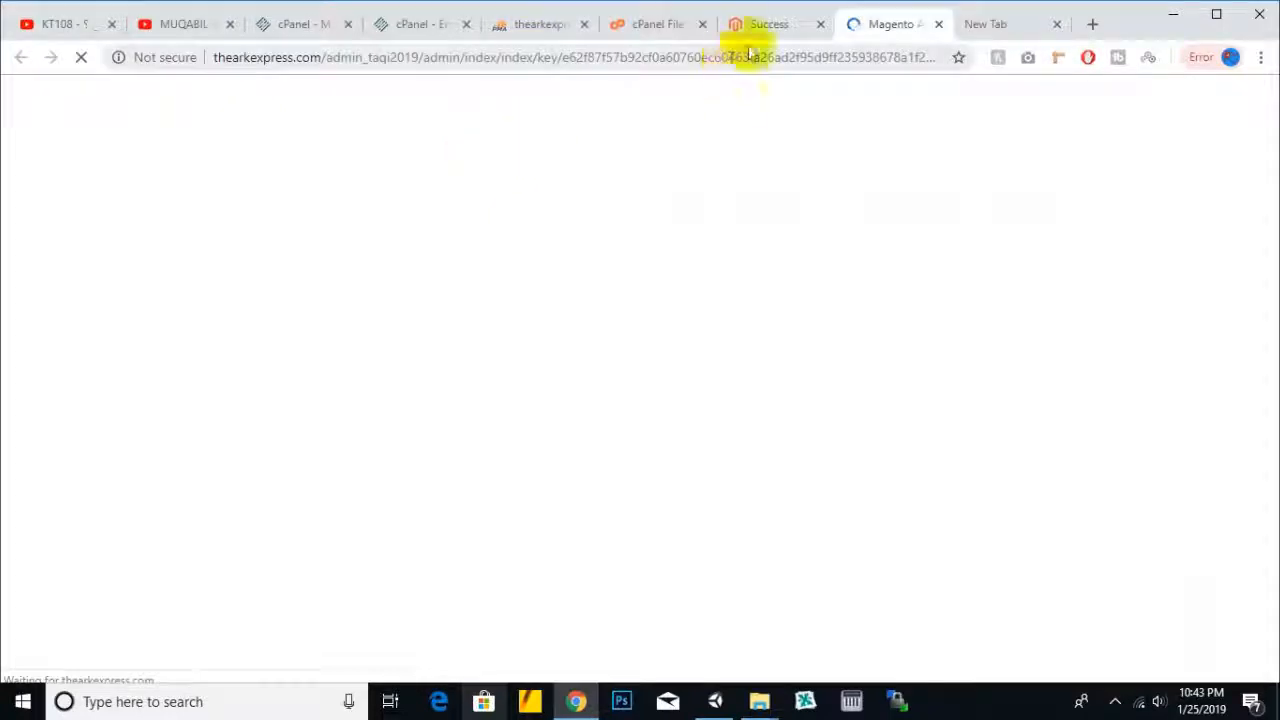
# - Copy the admin username from the login notes tab and return to the Magento tab
pyautogui.click(985, 24)
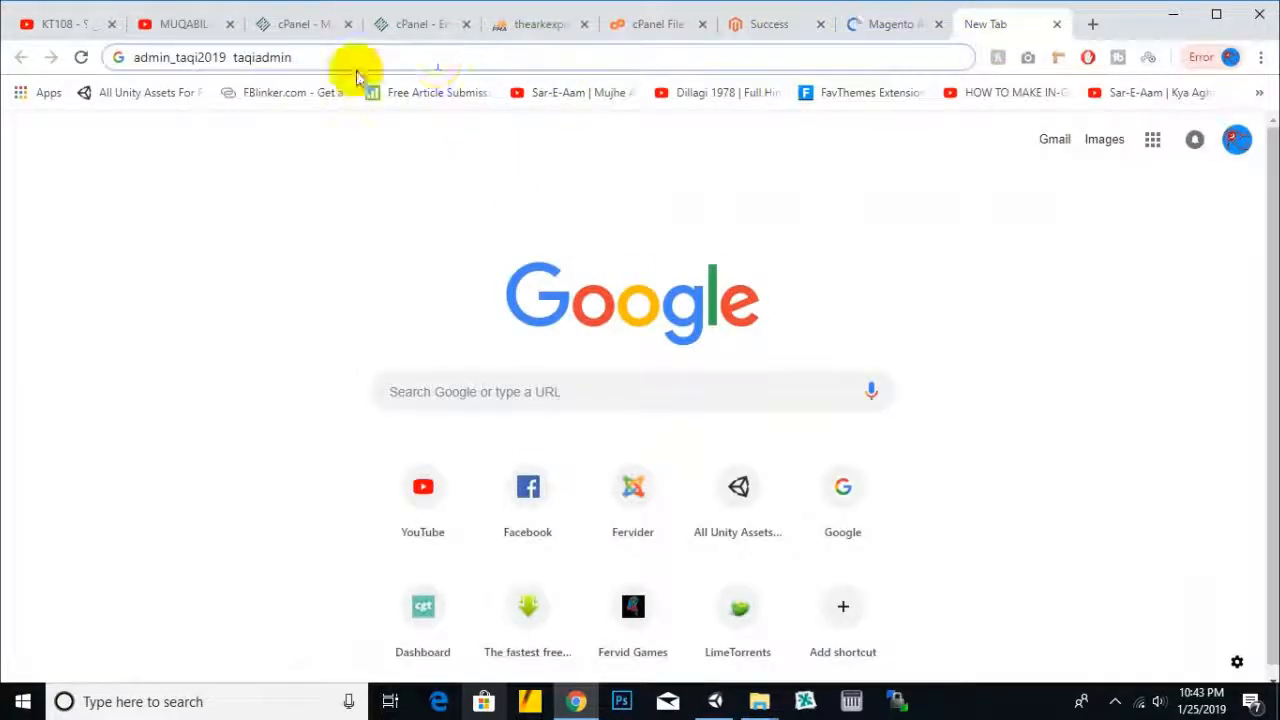
pyautogui.moveTo(233, 57); pyautogui.dragTo(318, 60)
pyautogui.rightClick(285, 60)
pyautogui.click(314, 163)
pyautogui.click(892, 23)
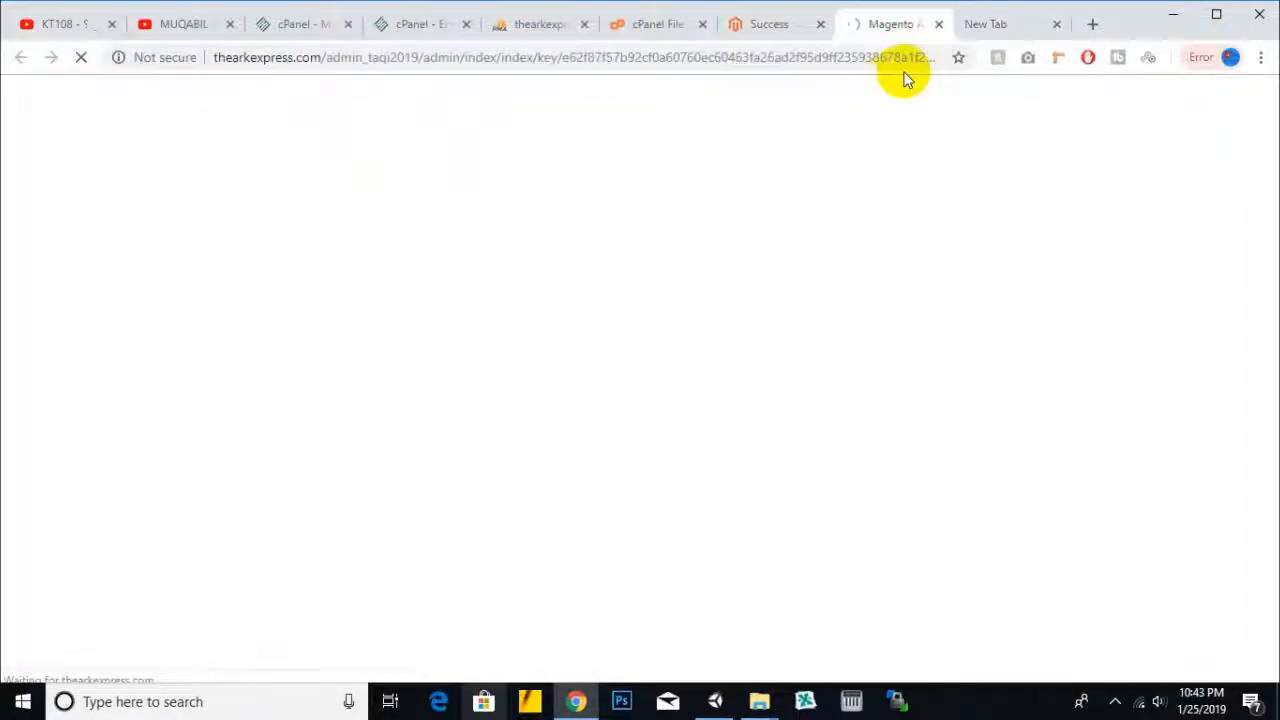
# - Open WhatsApp Web in a new tab, then go back to the Magento admin tab
pyautogui.click(1092, 27)
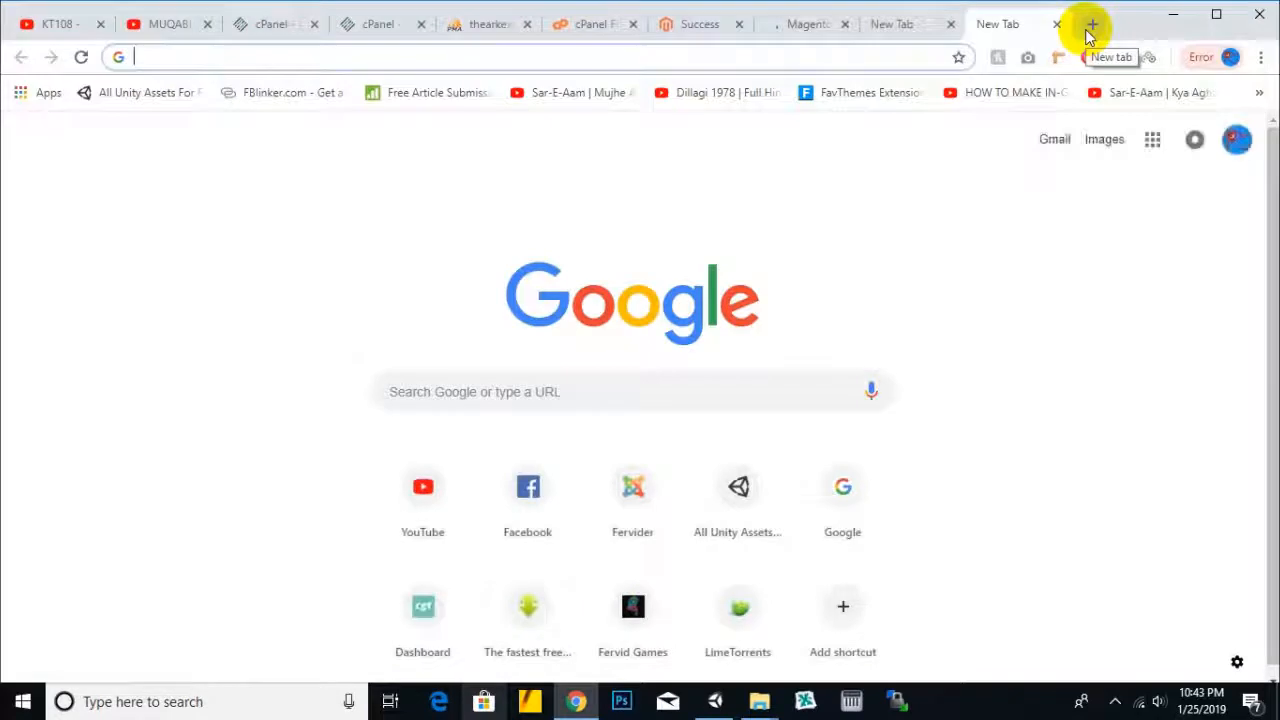
pyautogui.write('wsw')
pyautogui.press('BackSpace')
pyautogui.press('BackSpace')
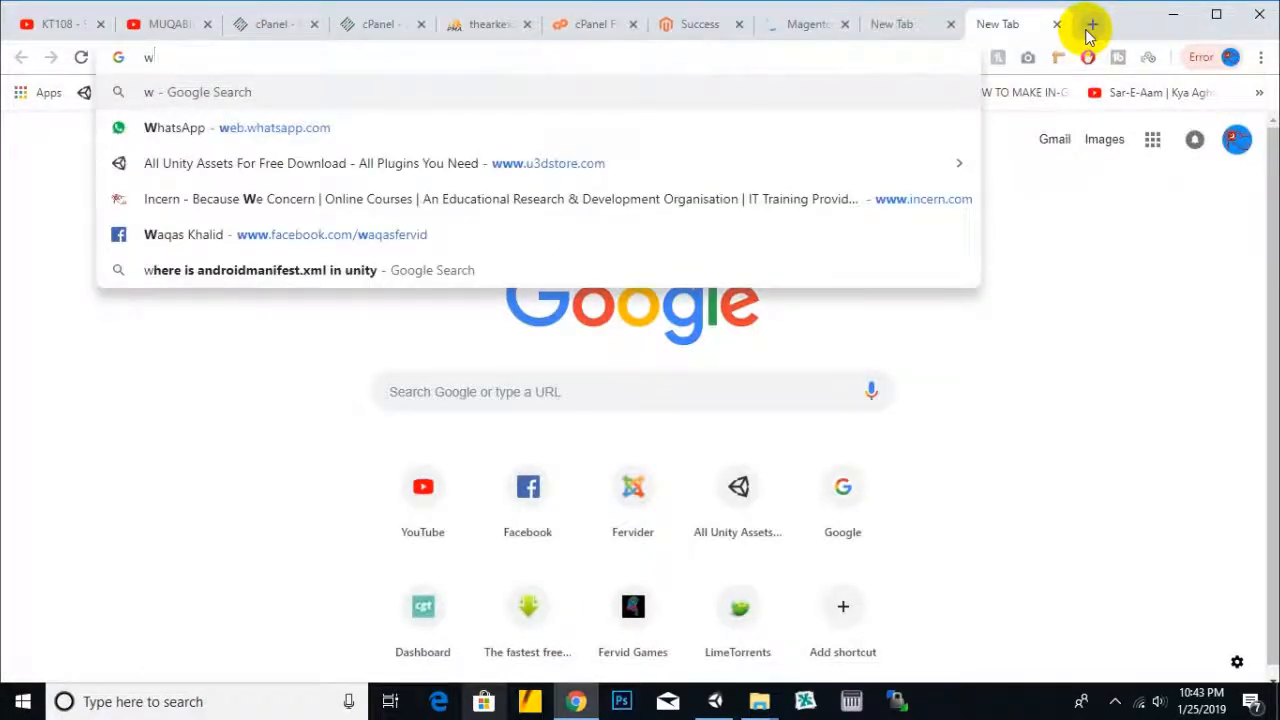
pyautogui.write('eb.whatsapp.com')
pyautogui.press('Return')
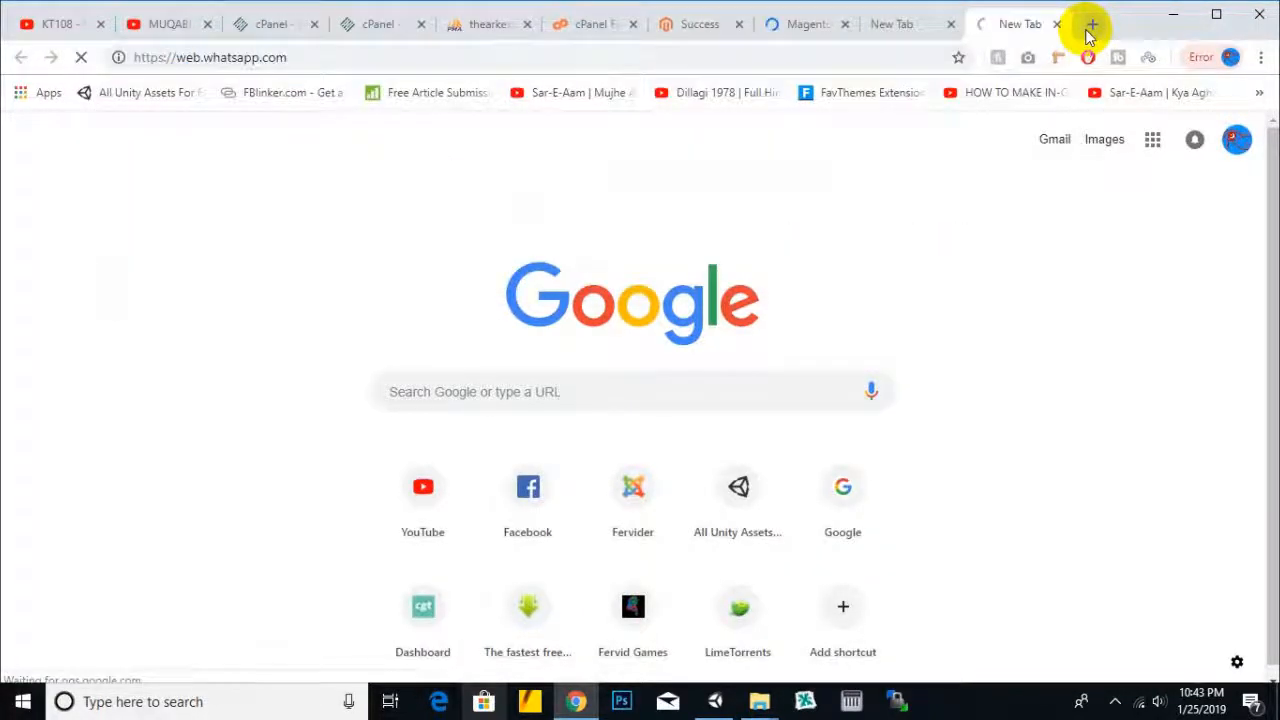
pyautogui.click(815, 30)
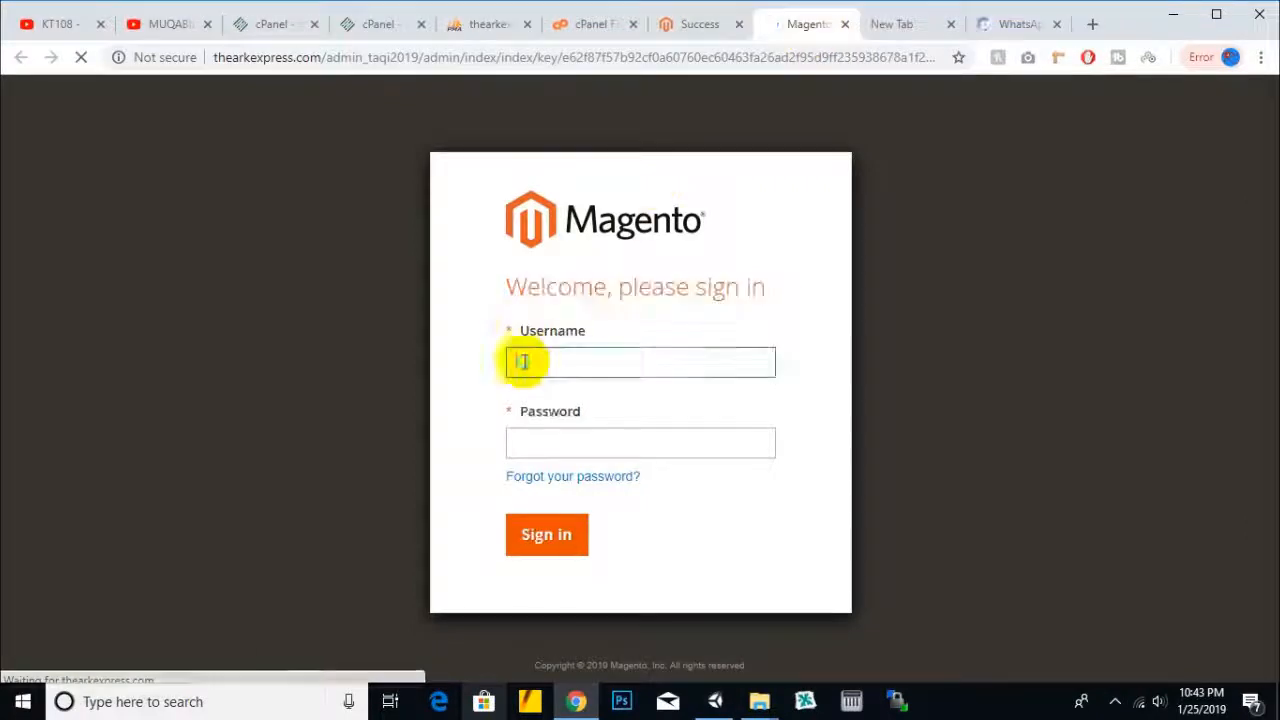
# - Paste the admin username into the sign-in form and type the admin password
pyautogui.rightClick(522, 362)
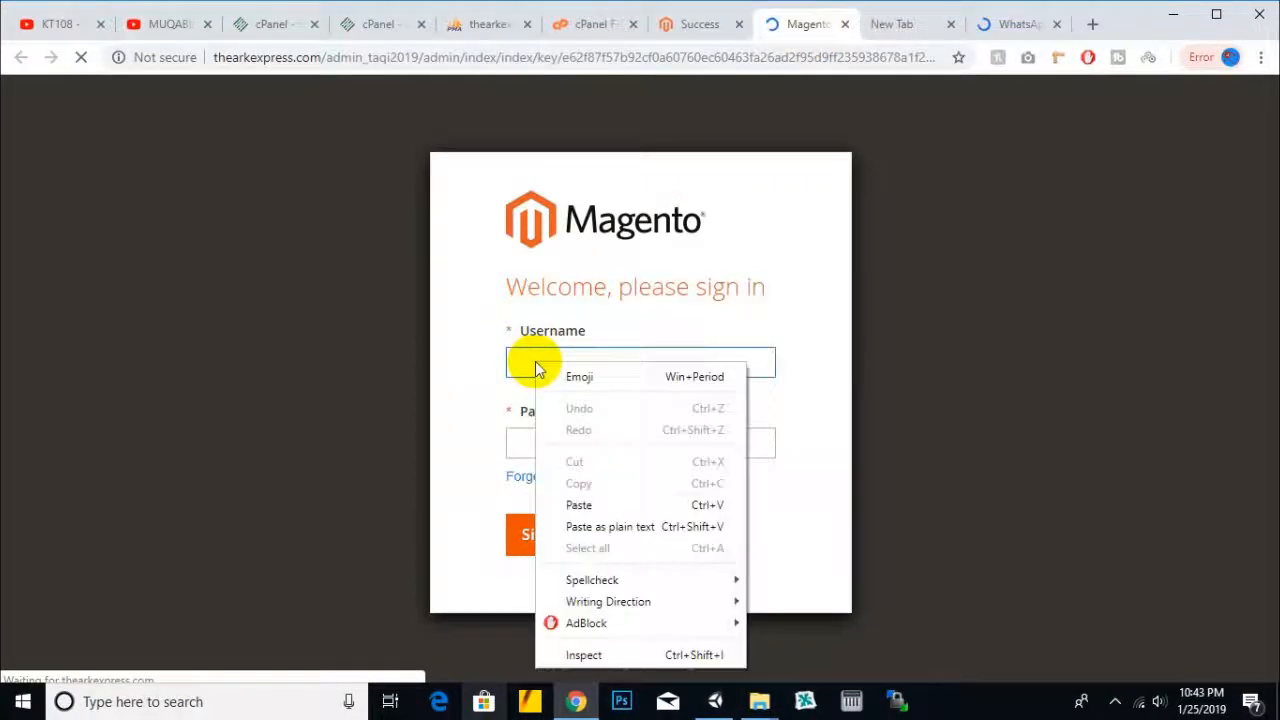
pyautogui.click(572, 504)
pyautogui.click(614, 441)
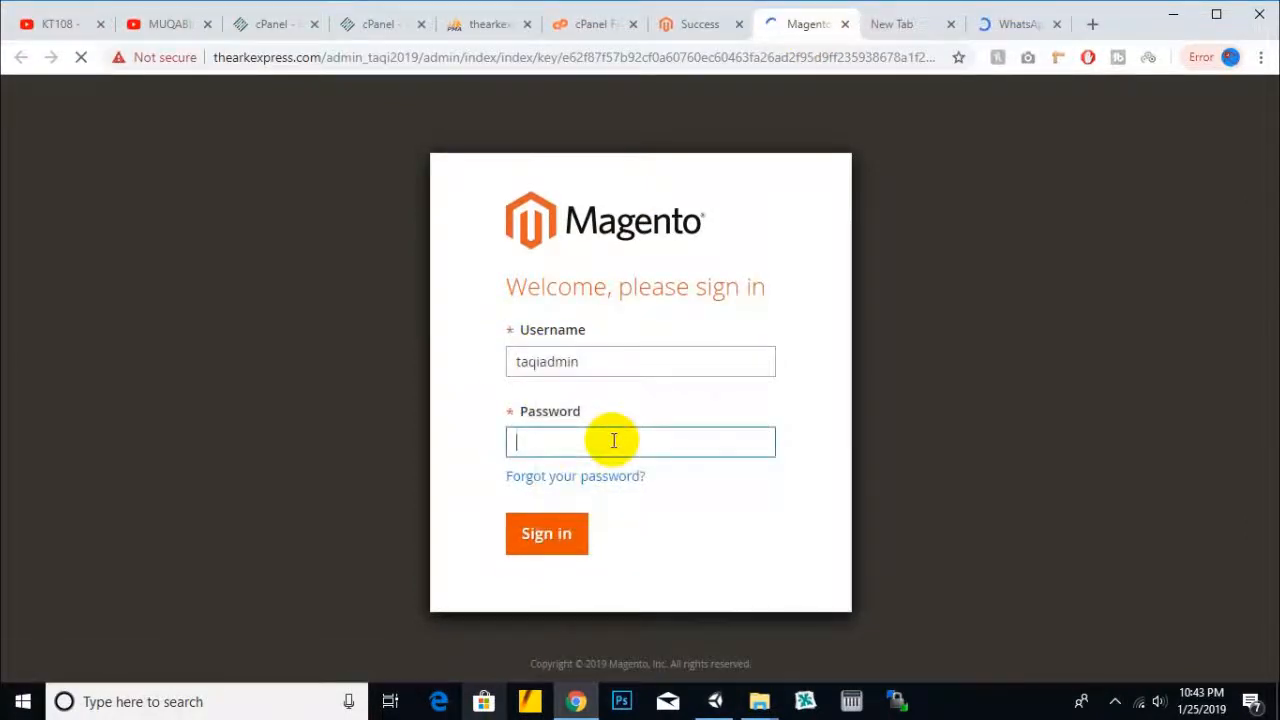
pyautogui.write('a')
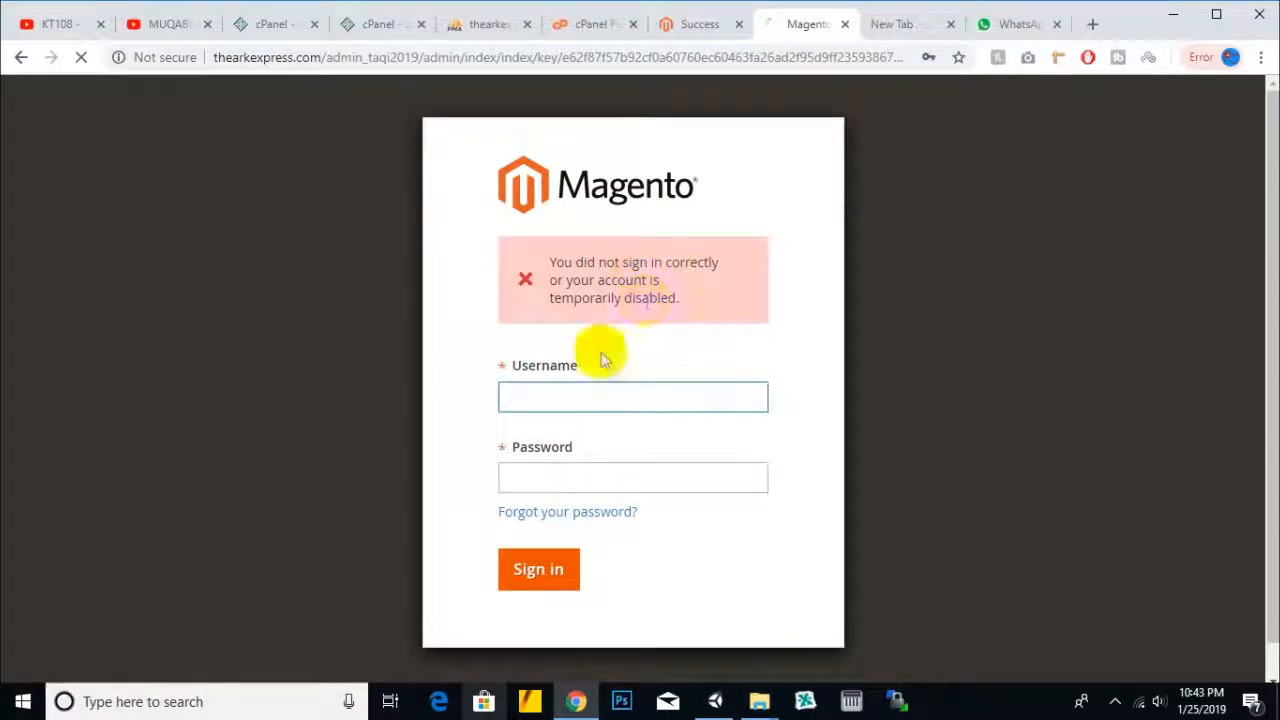
# - After the sign-in error, paste the admin username again and start re-entering the password
pyautogui.rightClick(573, 392)
pyautogui.click(641, 226)
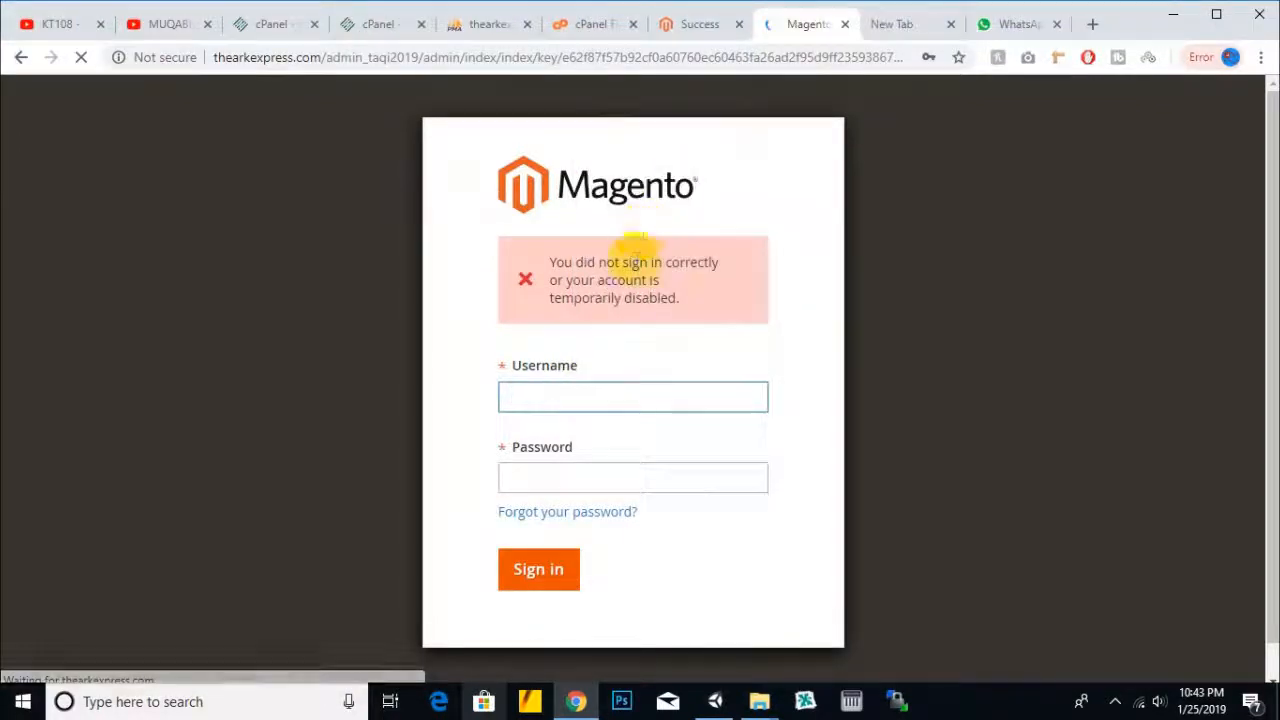
pyautogui.click(603, 473)
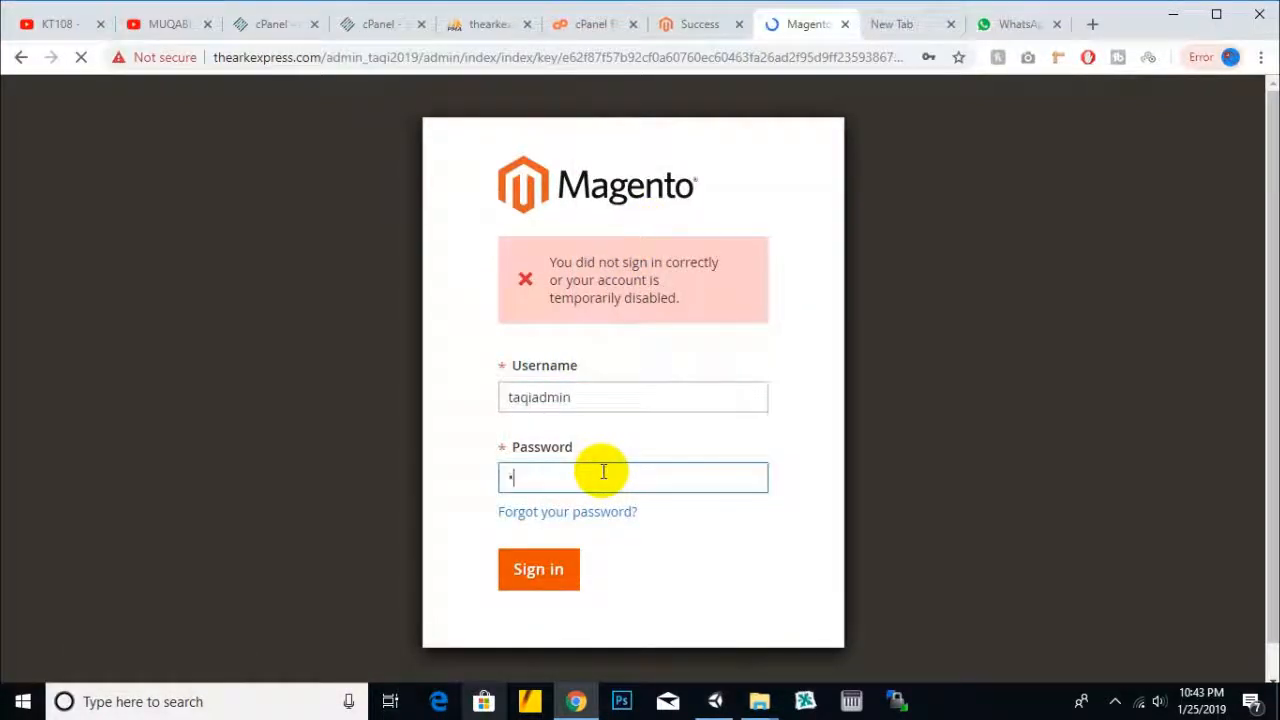
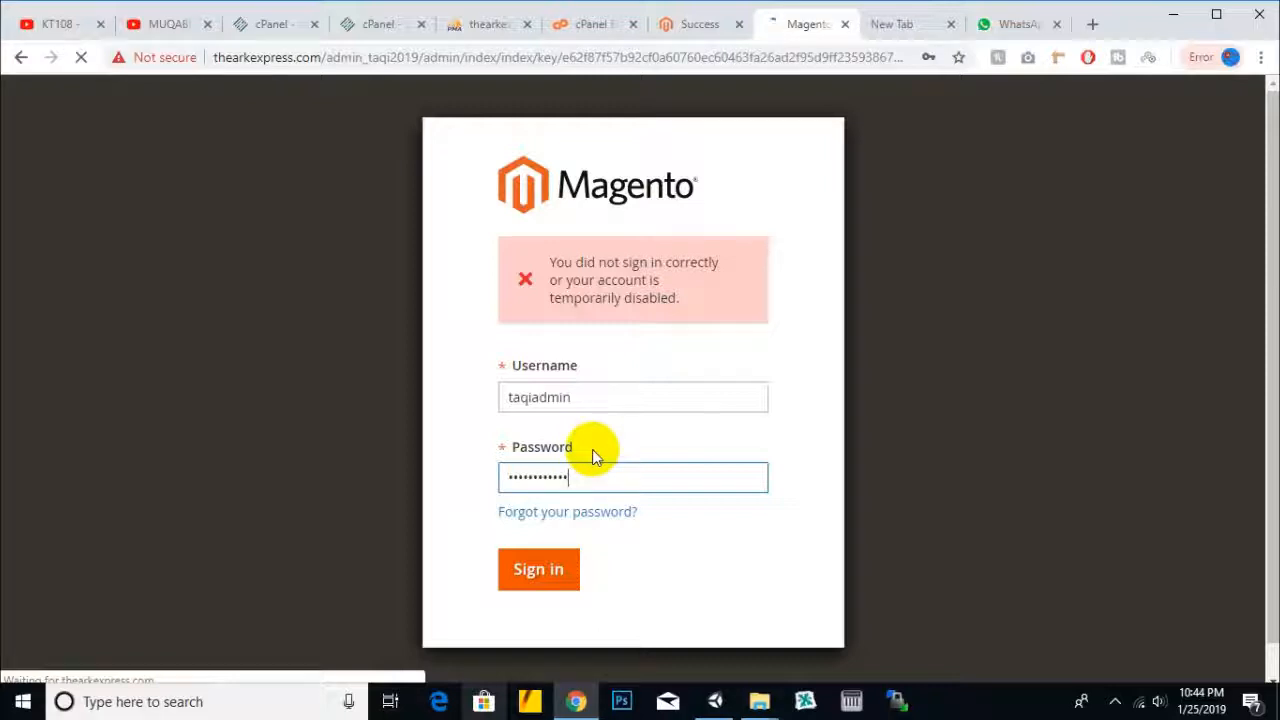
# - Copy the domain thearkexpress.com from the admin login page's address bar
pyautogui.moveTo(290, 57); pyautogui.dragTo(214, 57)
pyautogui.rightClick(228, 58)
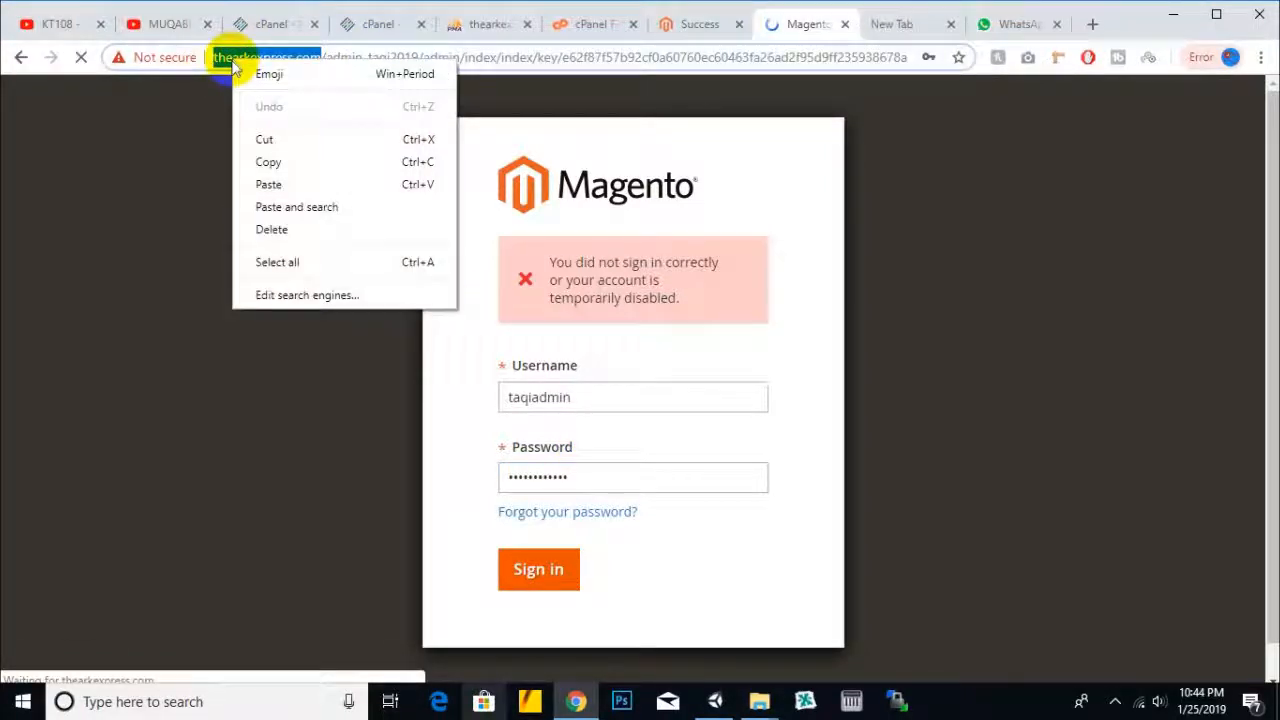
pyautogui.click(272, 162)
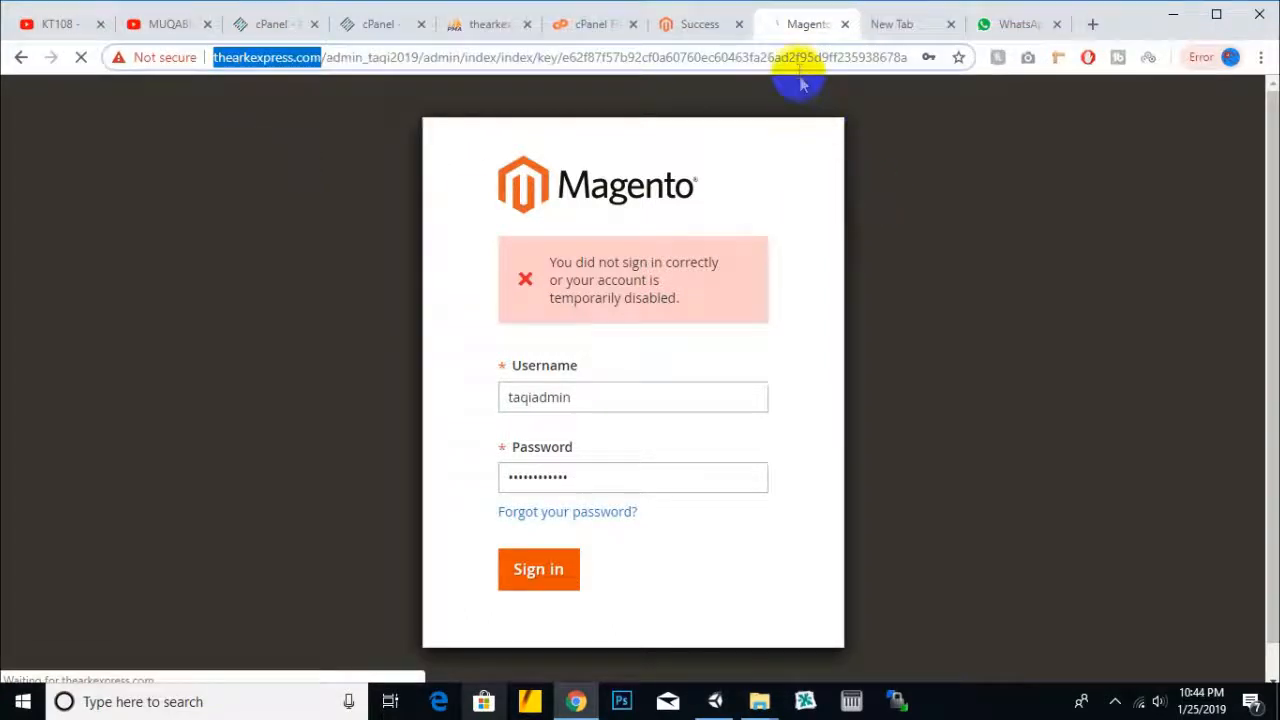
# - Load thearkexpress.com in a new browser tab, then return to the Magento admin tab
pyautogui.click(1091, 25)
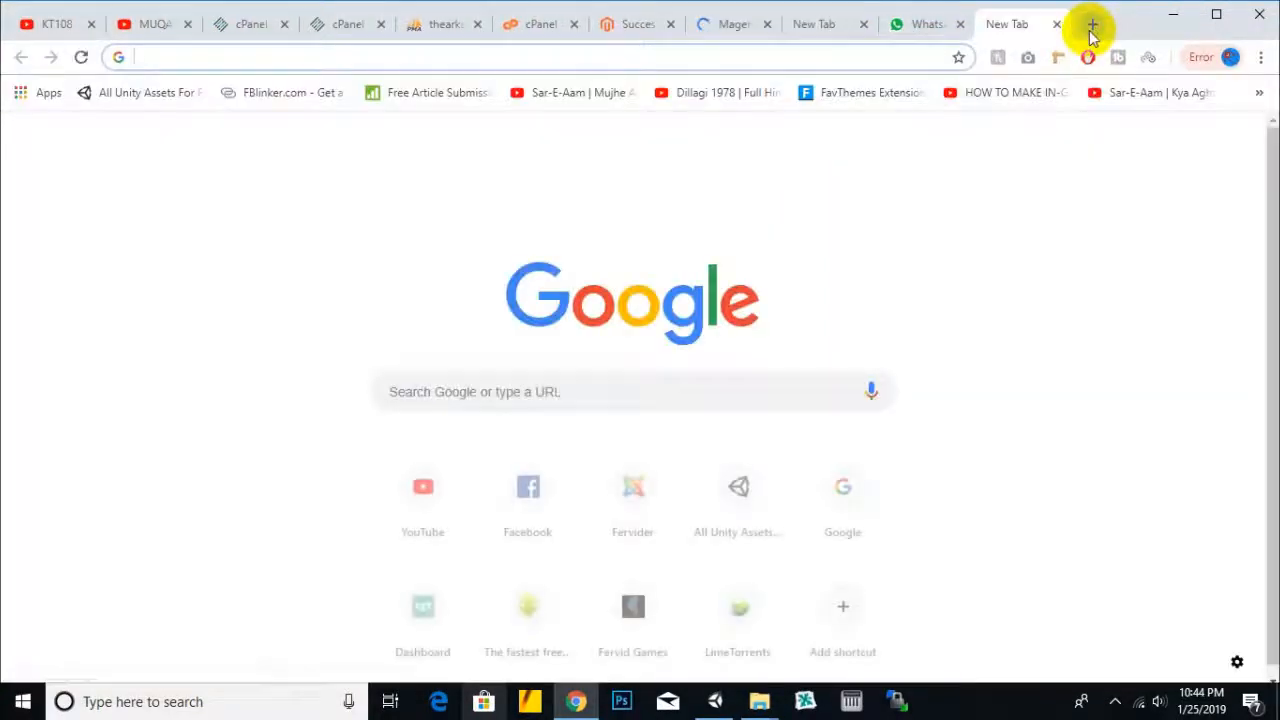
pyautogui.hotkey('ctrl', 'v')
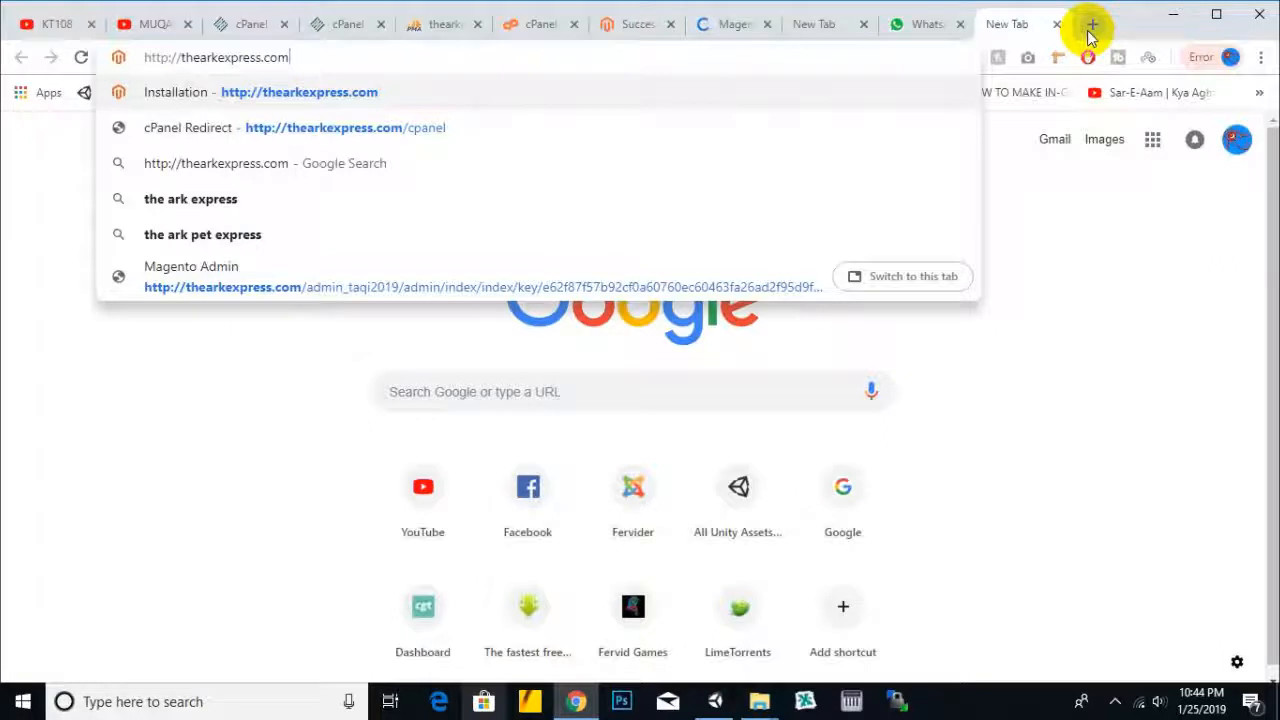
pyautogui.press('Return')
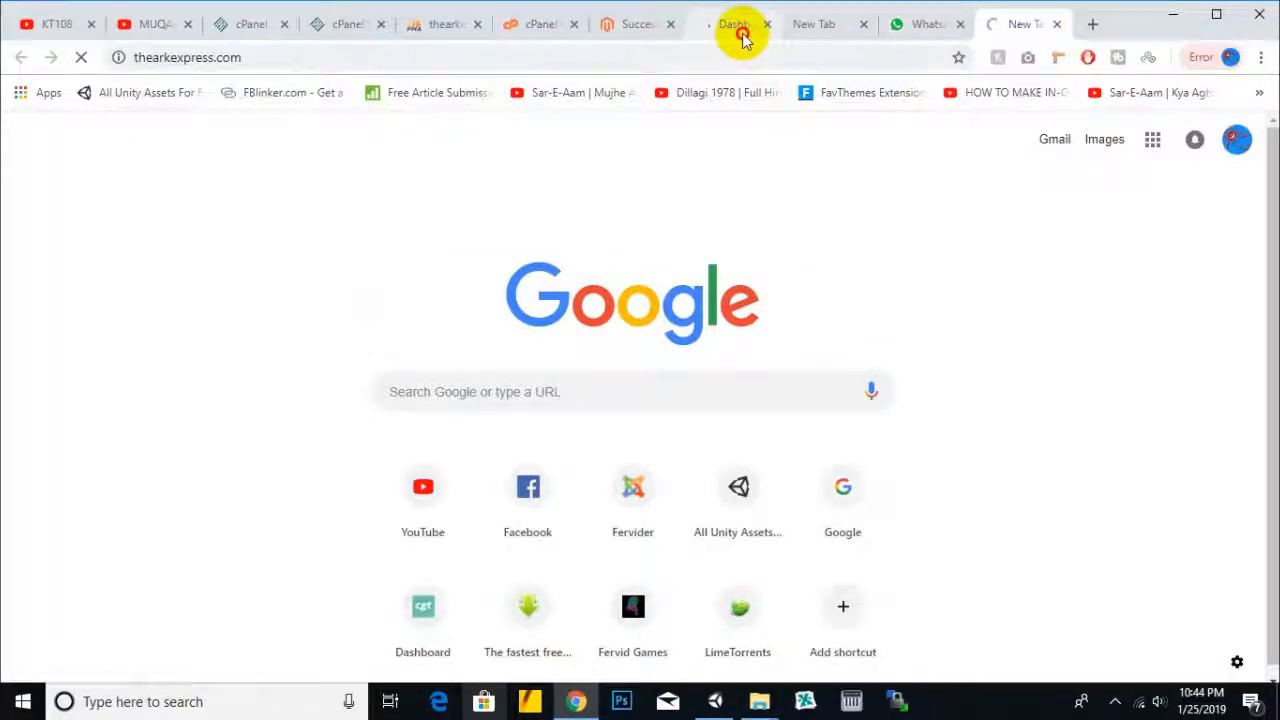
pyautogui.click(738, 26)
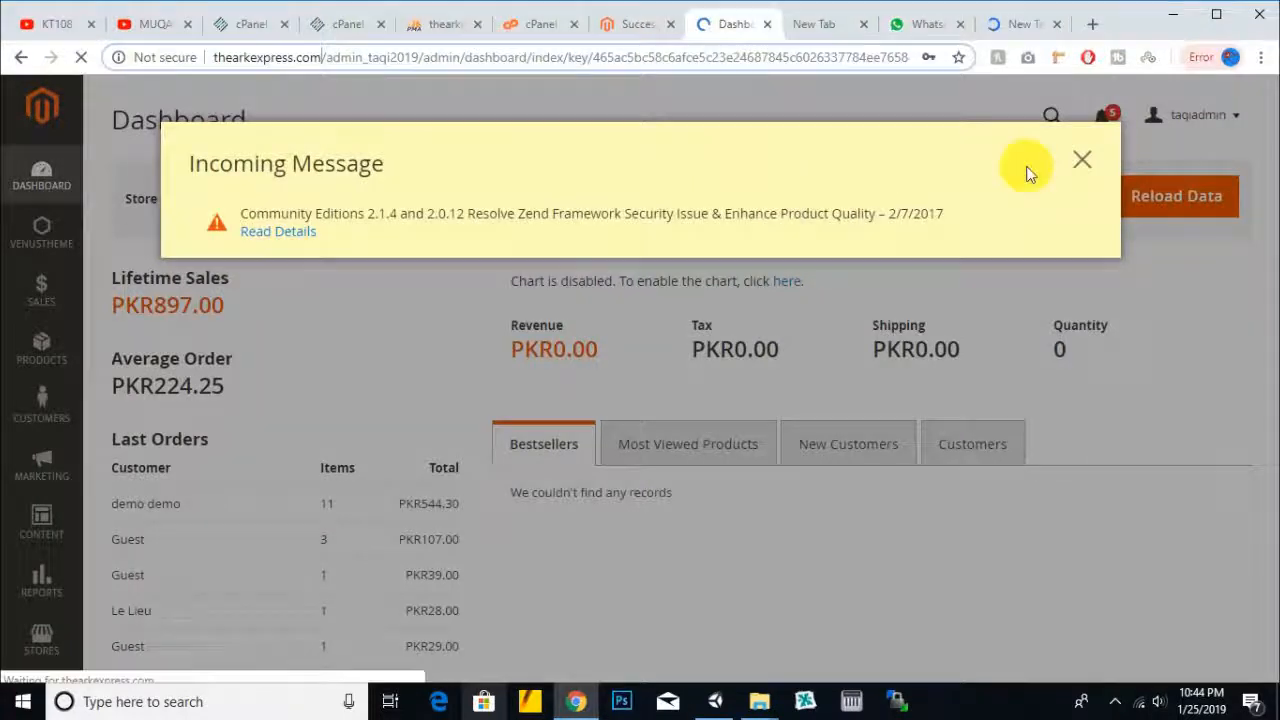
# - Dismiss the message popup and let the browser save the admin login
pyautogui.click(1080, 159)
pyautogui.moveTo(245, 358); pyautogui.dragTo(124, 360)
pyautogui.click(271, 355)
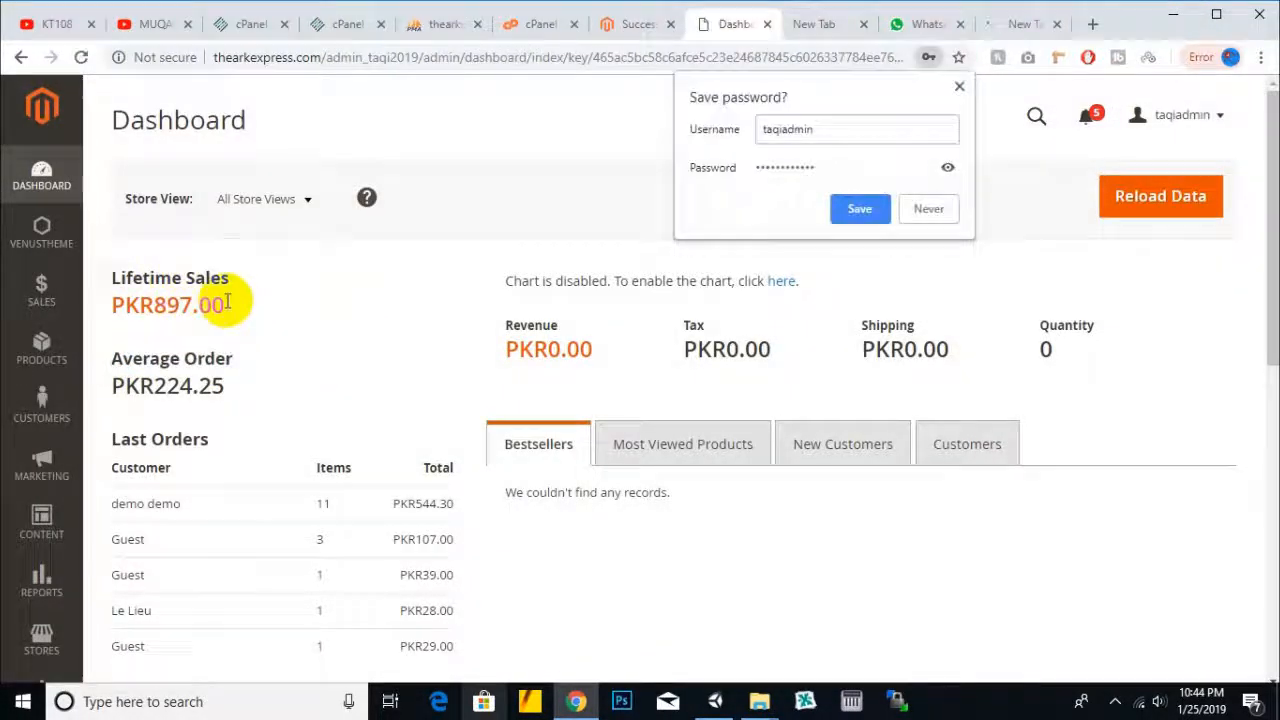
pyautogui.click(855, 210)
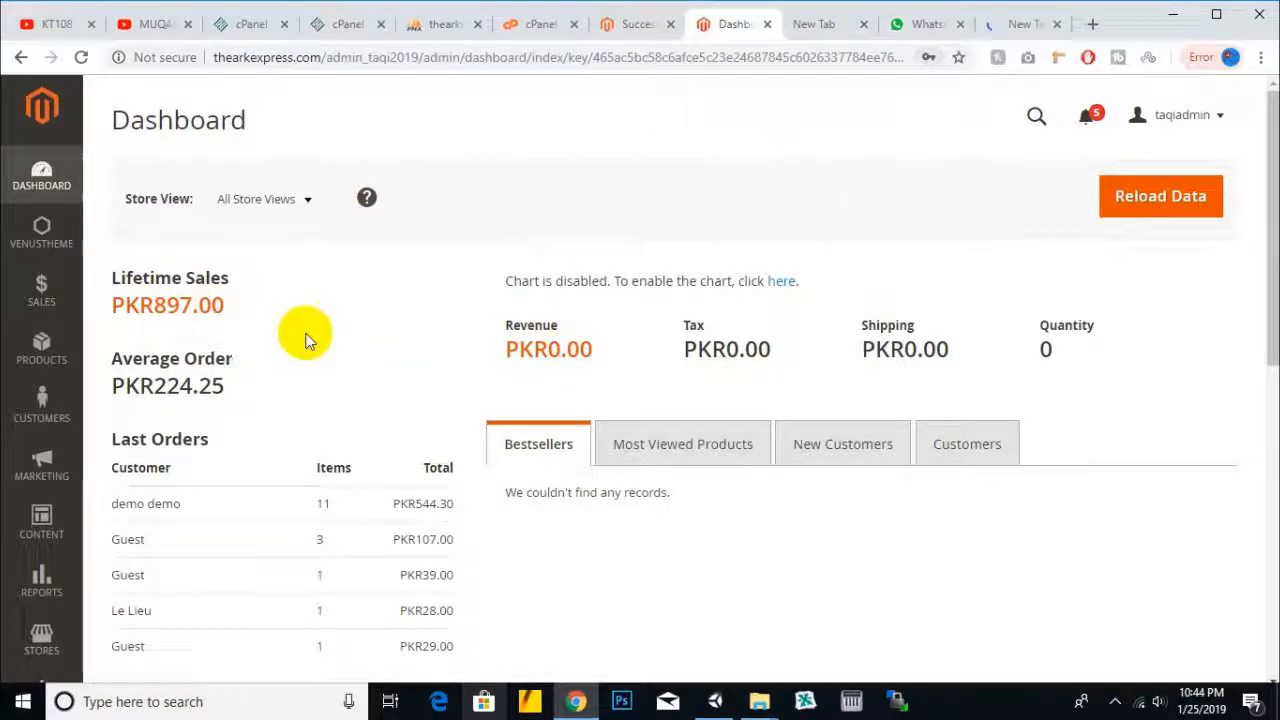
pyautogui.scroll(-10, 243, 329)
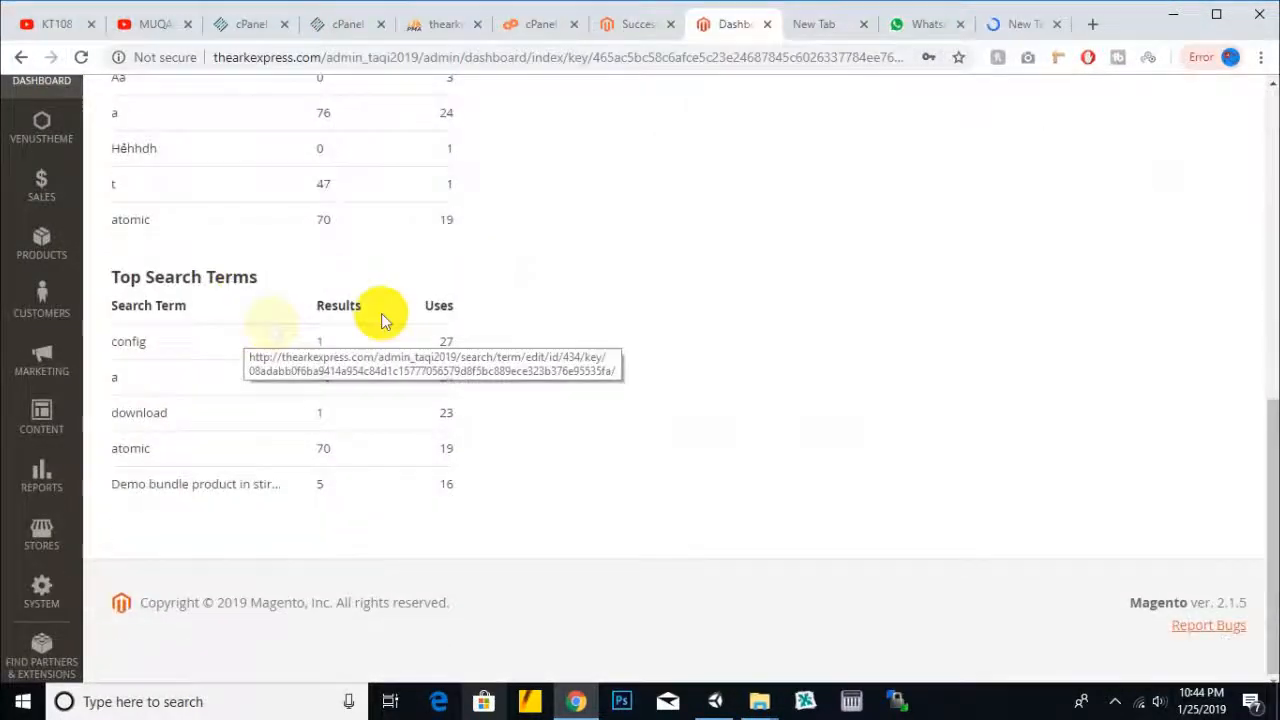
pyautogui.scroll(10, 534, 471)
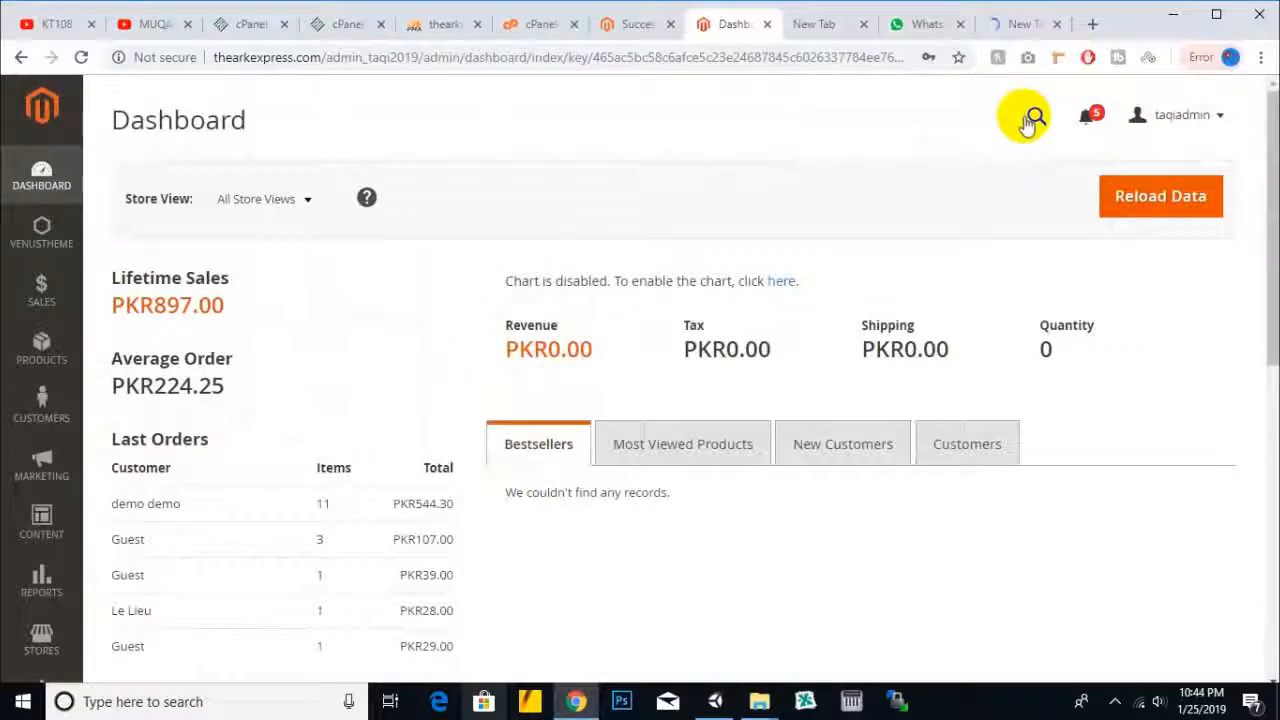
# - Check the loading storefront tab, then scroll through the admin Dashboard's sales figures and orders
pyautogui.click(1008, 24)
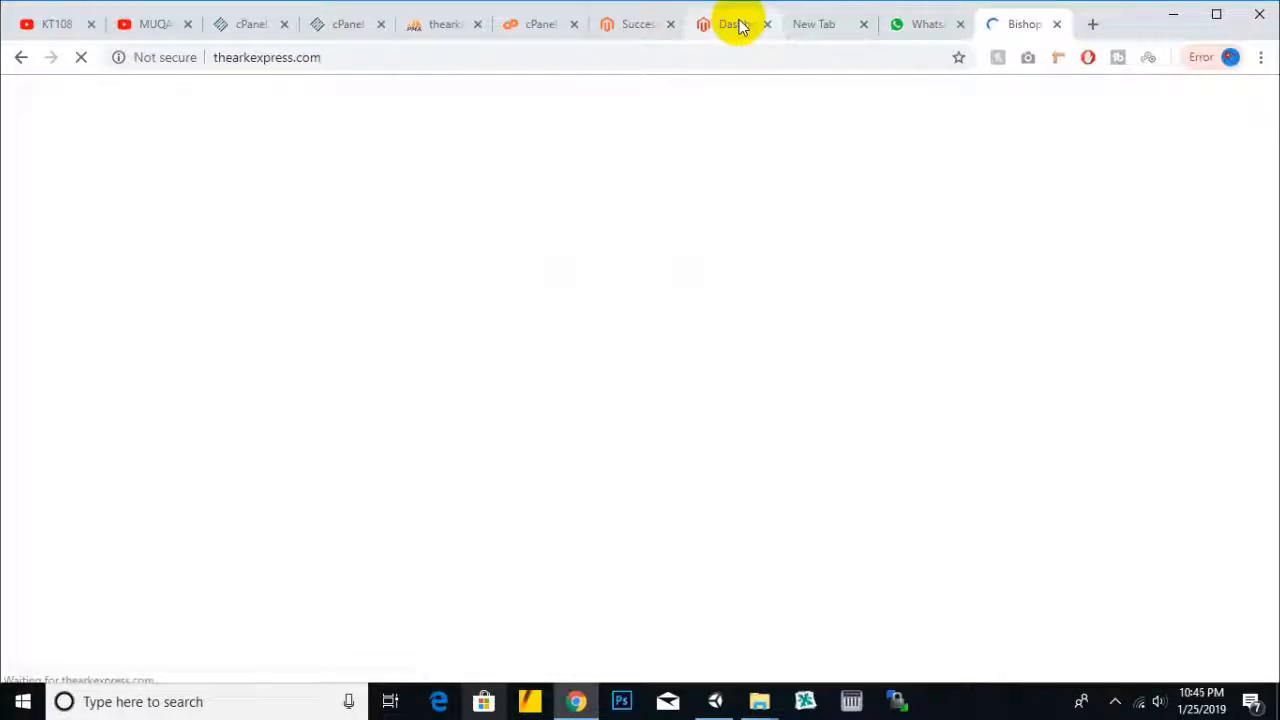
pyautogui.click(740, 27)
pyautogui.scroll(-5, 420, 330)
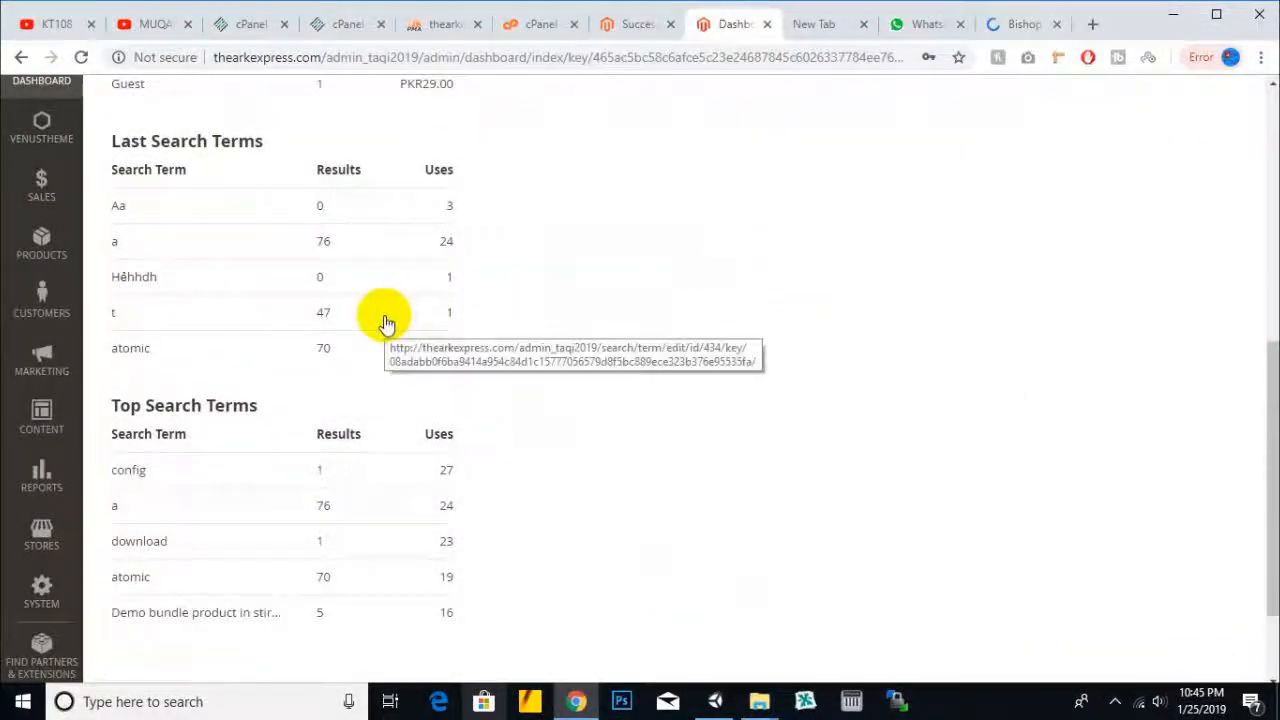
pyautogui.scroll(-2, 288, 340)
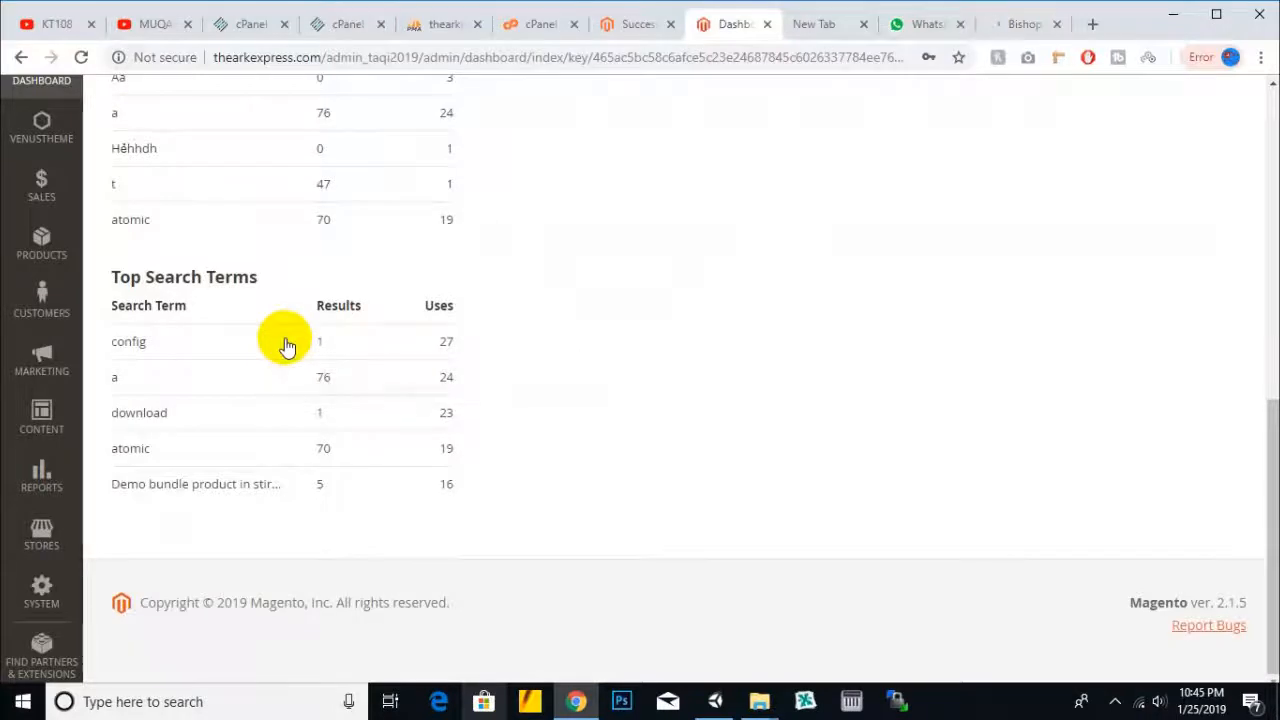
pyautogui.scroll(4, 287, 344)
pyautogui.scroll(-1, 287, 344)
pyautogui.scroll(1, 296, 321)
pyautogui.scroll(2, 296, 320)
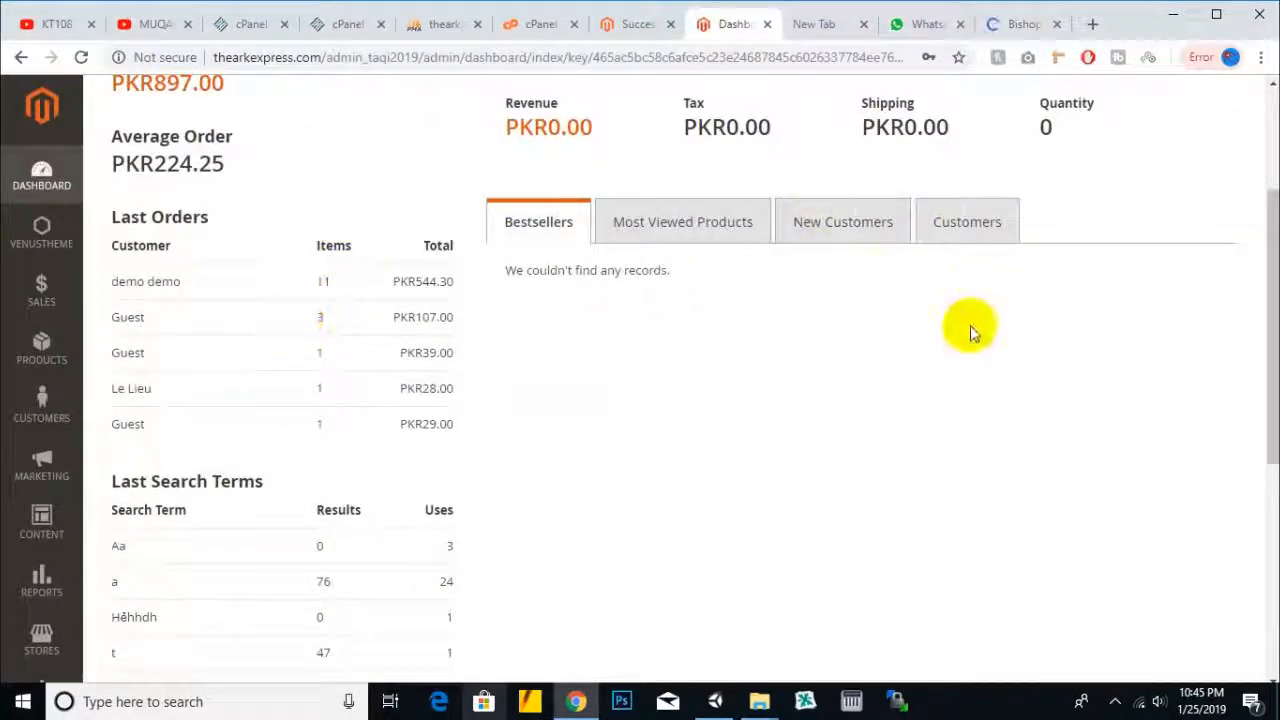
pyautogui.scroll(2, 968, 333)
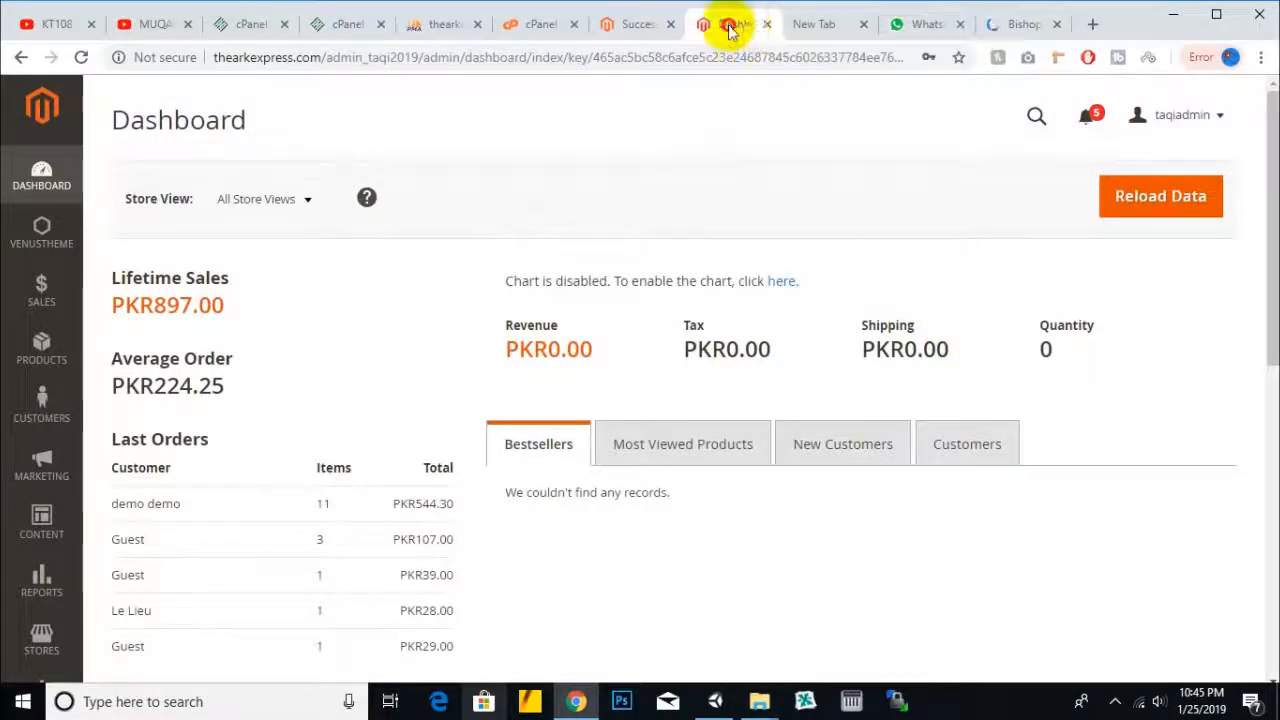
# - Recheck the storefront tab and return to the Dashboard showing Lifetime Sales PKR897.00
pyautogui.click(1016, 26)
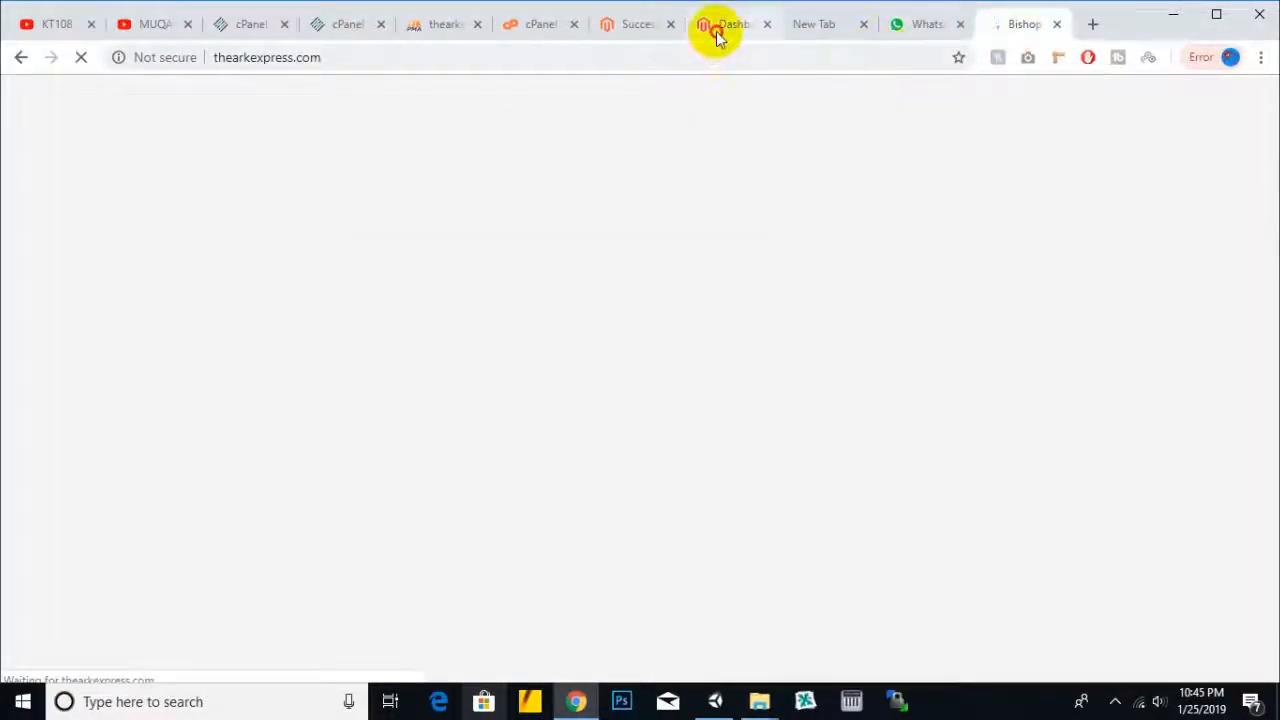
pyautogui.click(714, 28)
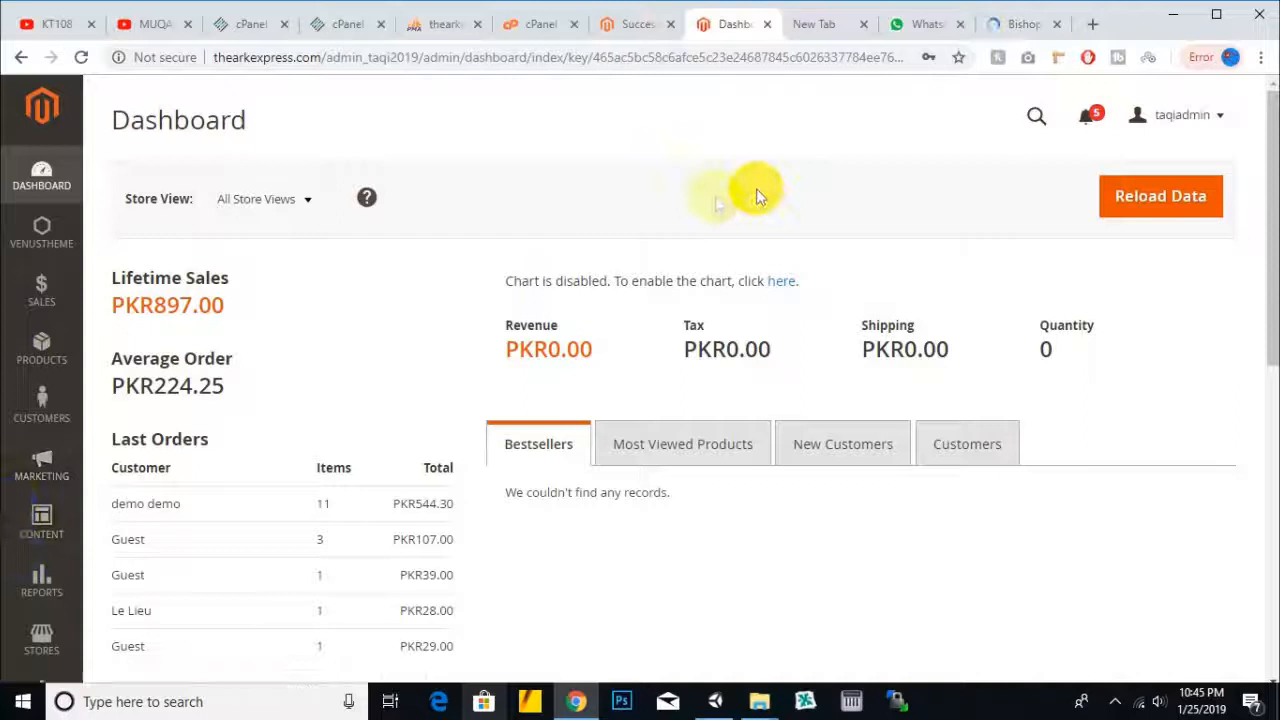
pyautogui.scroll(-7, 748, 340)
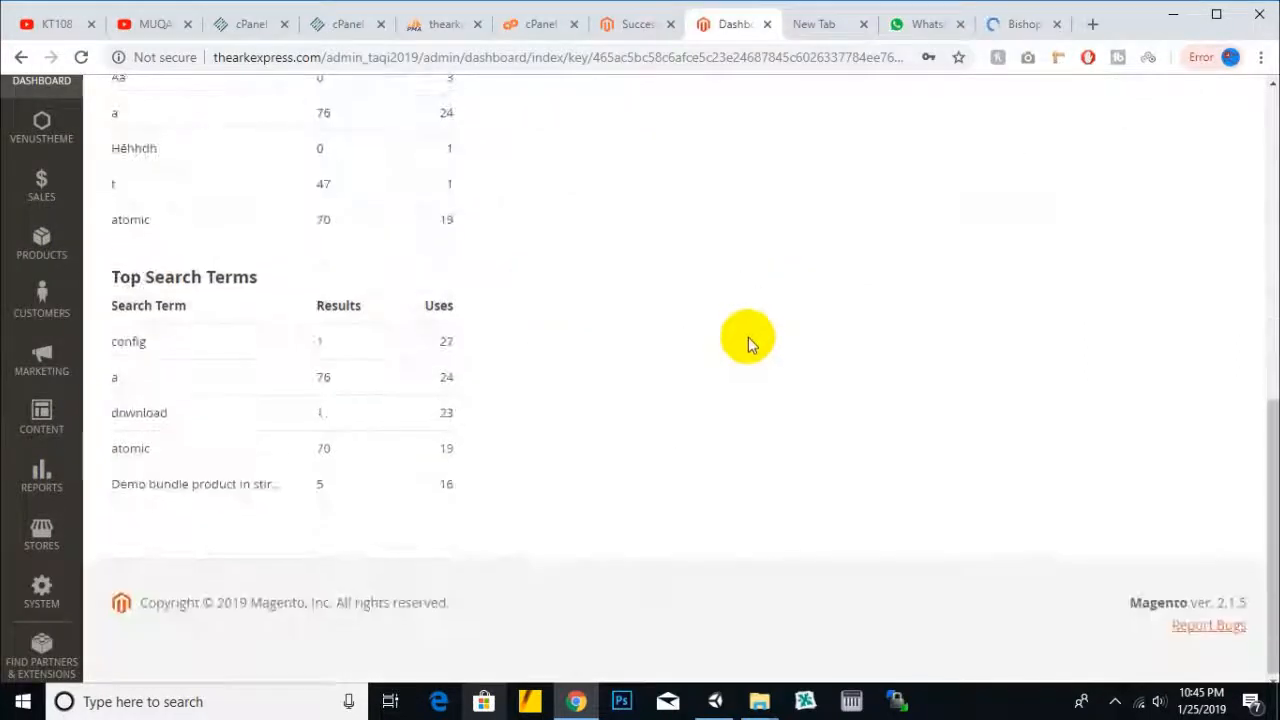
pyautogui.scroll(8, 748, 340)
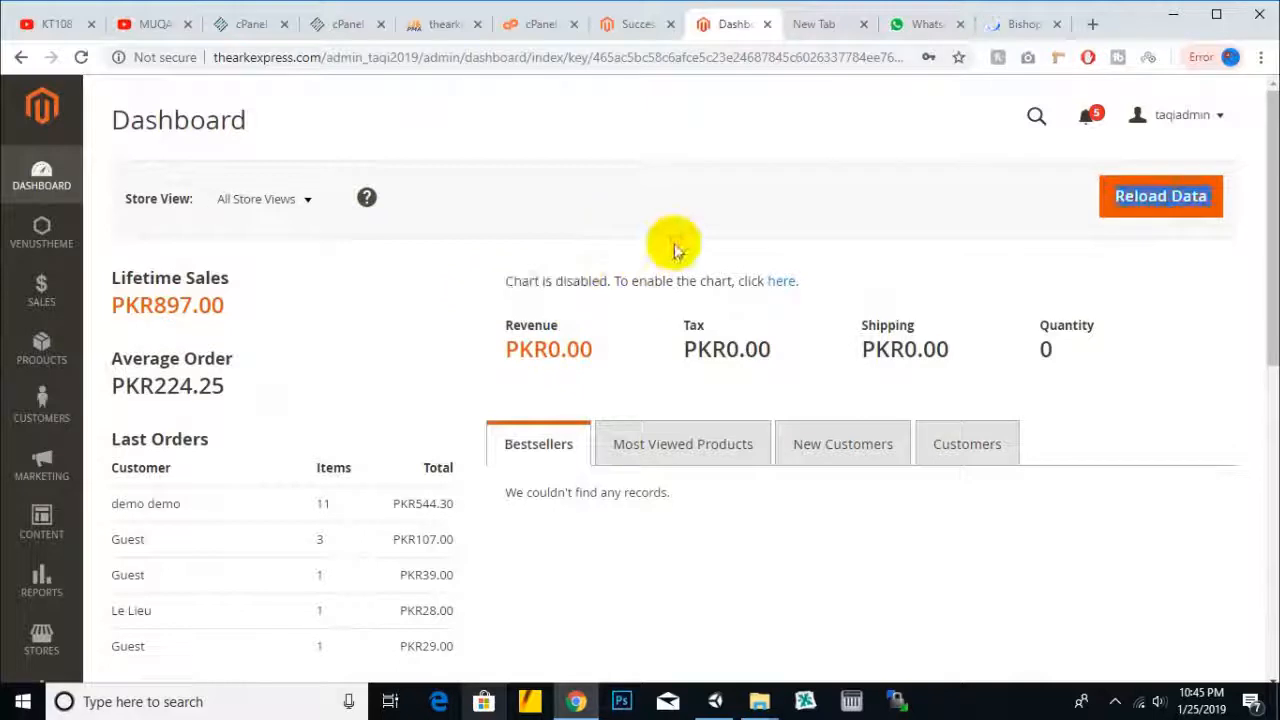
# - Switch to the Bishop-themed storefront and open, then close, the All Categories dropdown
pyautogui.click(1033, 32)
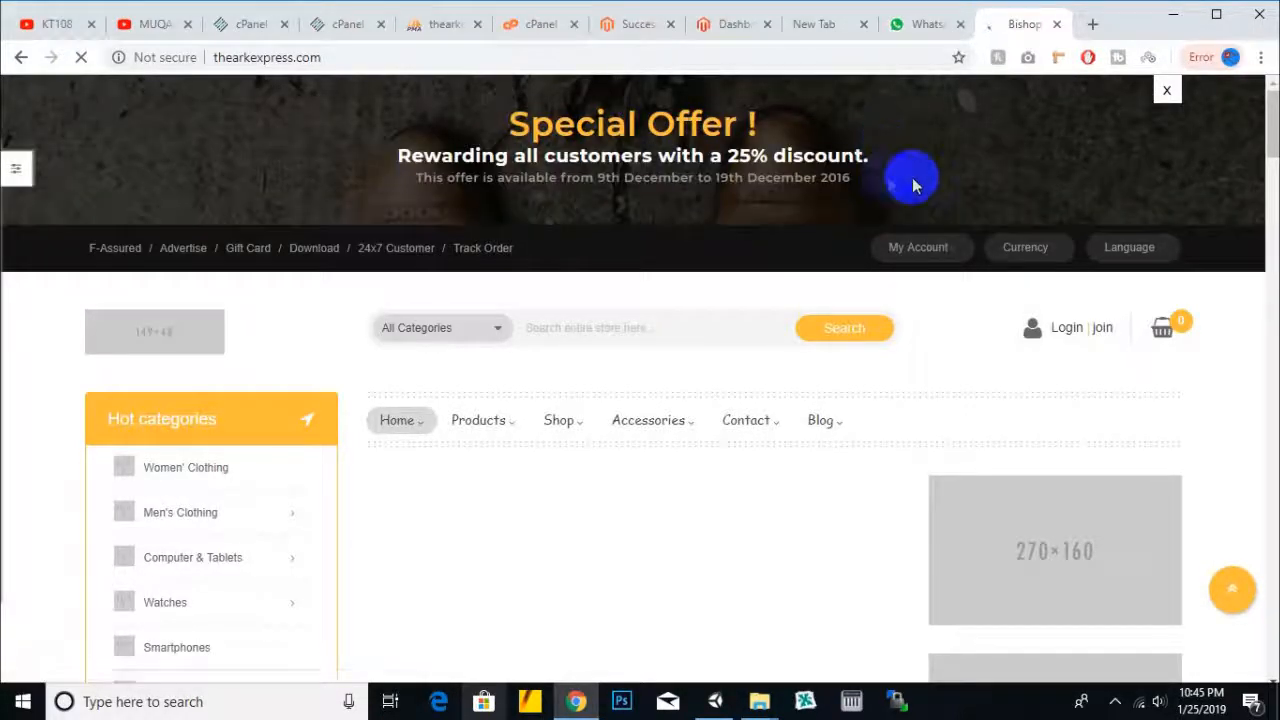
pyautogui.scroll(-1, 628, 251)
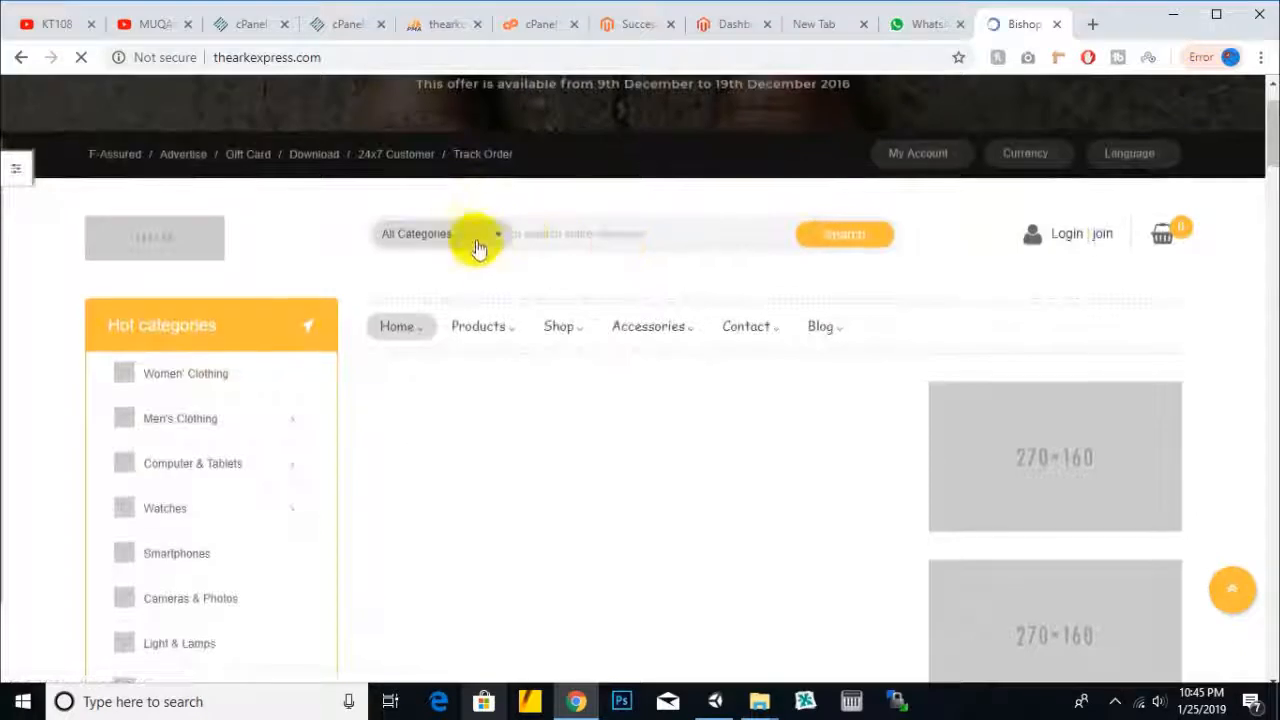
pyautogui.click(478, 245)
pyautogui.click(678, 244)
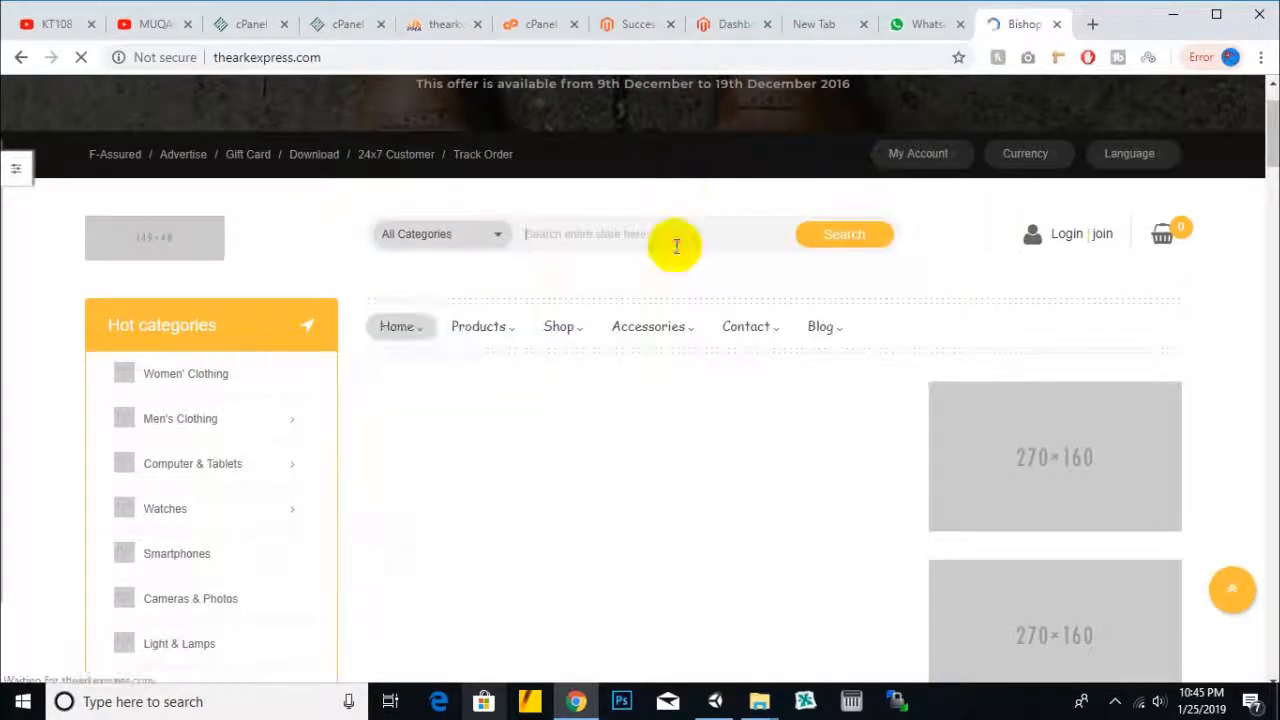
# - Scroll through the homepage's Special Offer banner, categories and products down to the footer links
pyautogui.scroll(-5, 1196, 326)
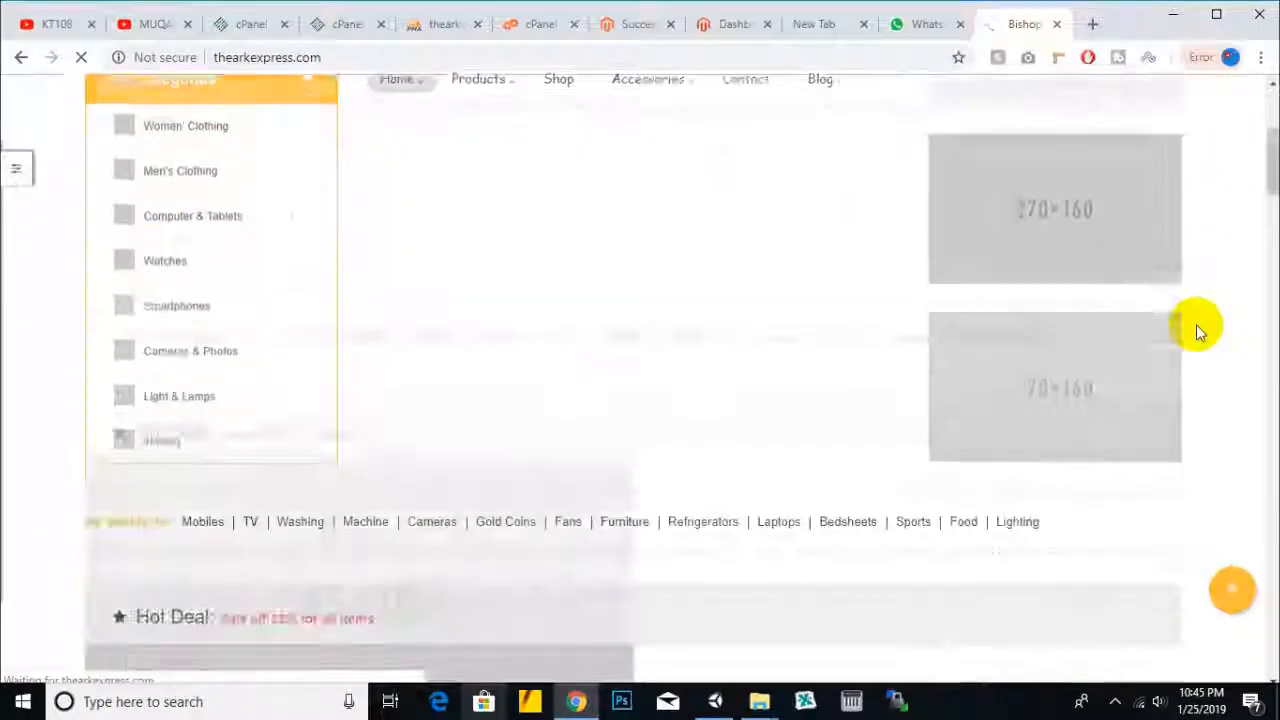
pyautogui.scroll(-8, 1196, 324)
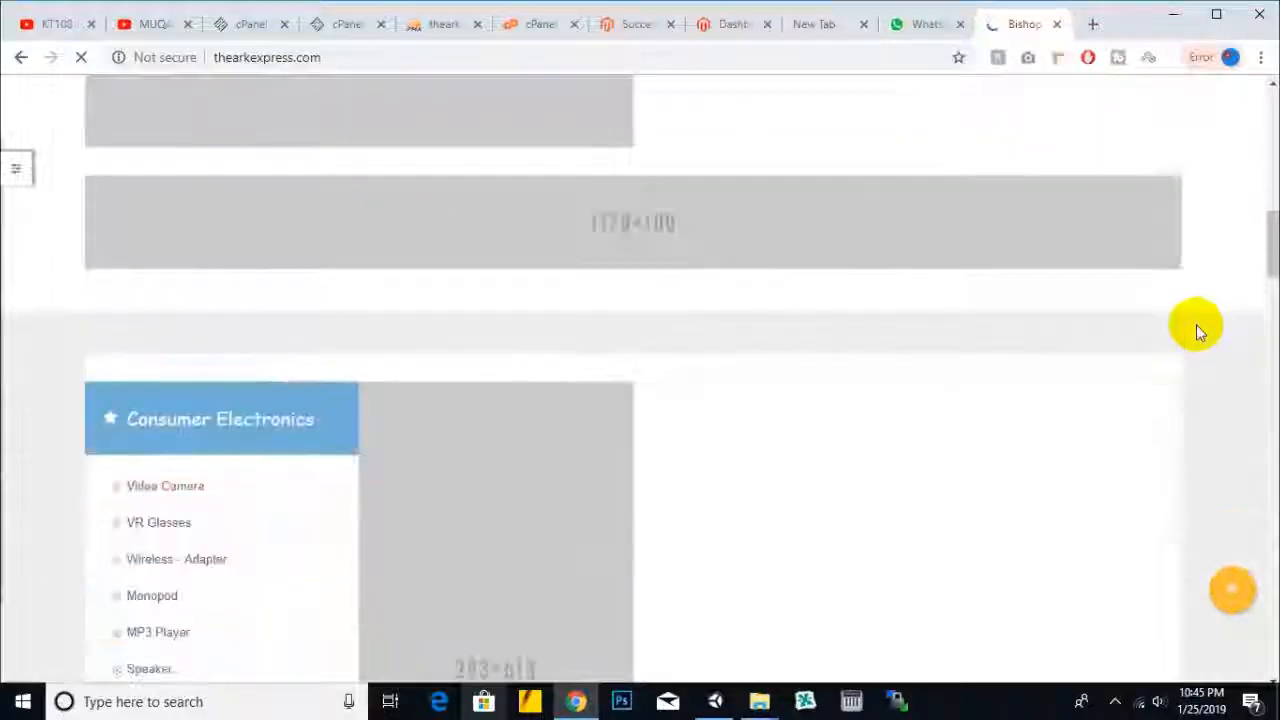
pyautogui.scroll(-13, 1195, 324)
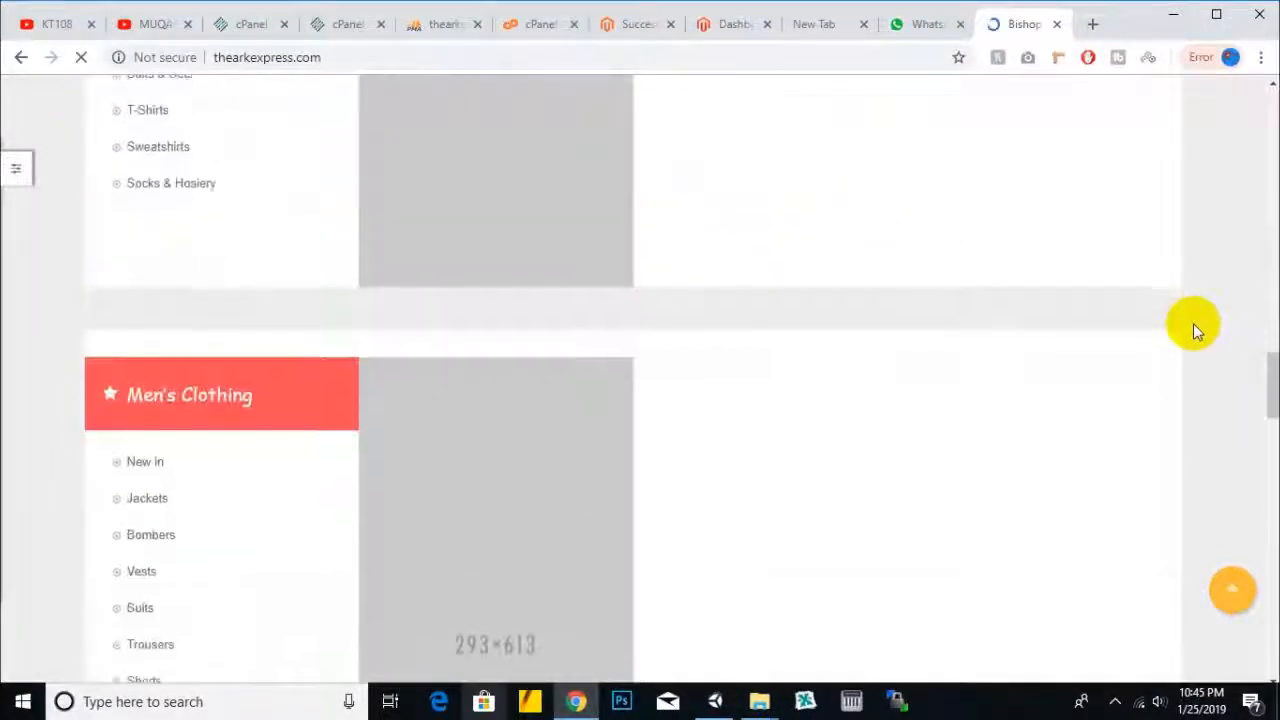
pyautogui.scroll(-15, 1195, 328)
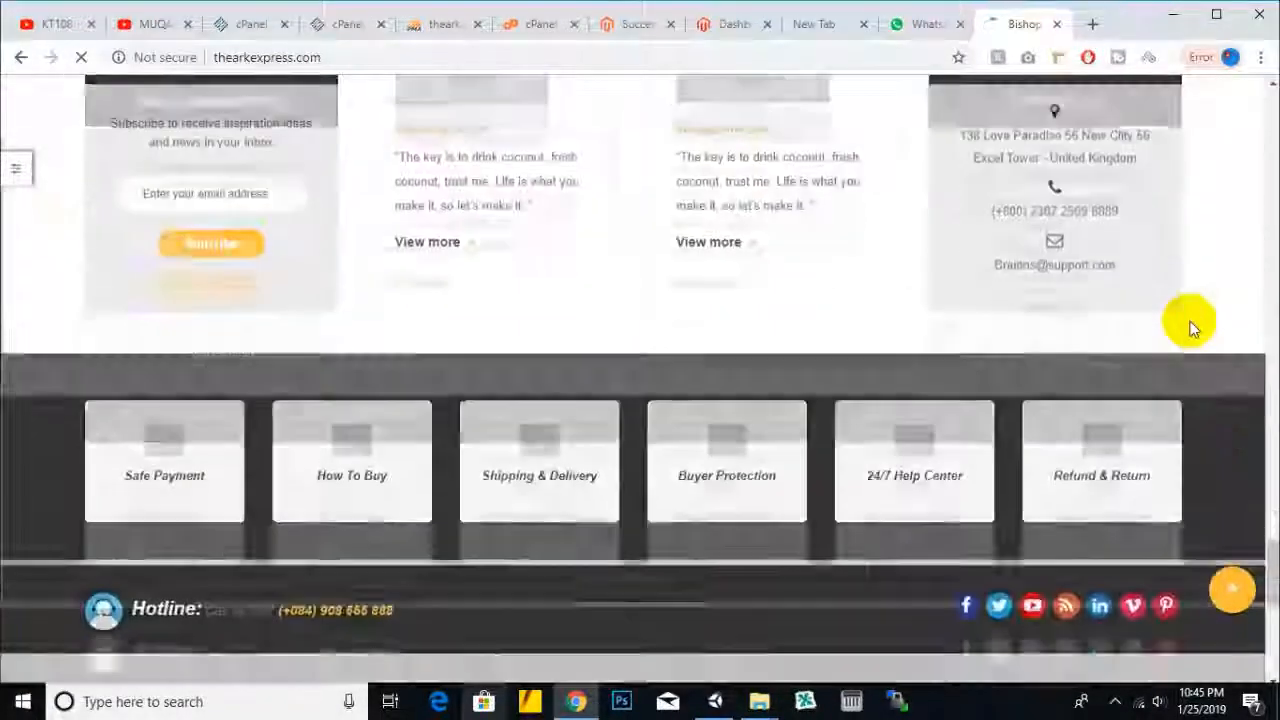
pyautogui.scroll(-7, 1193, 328)
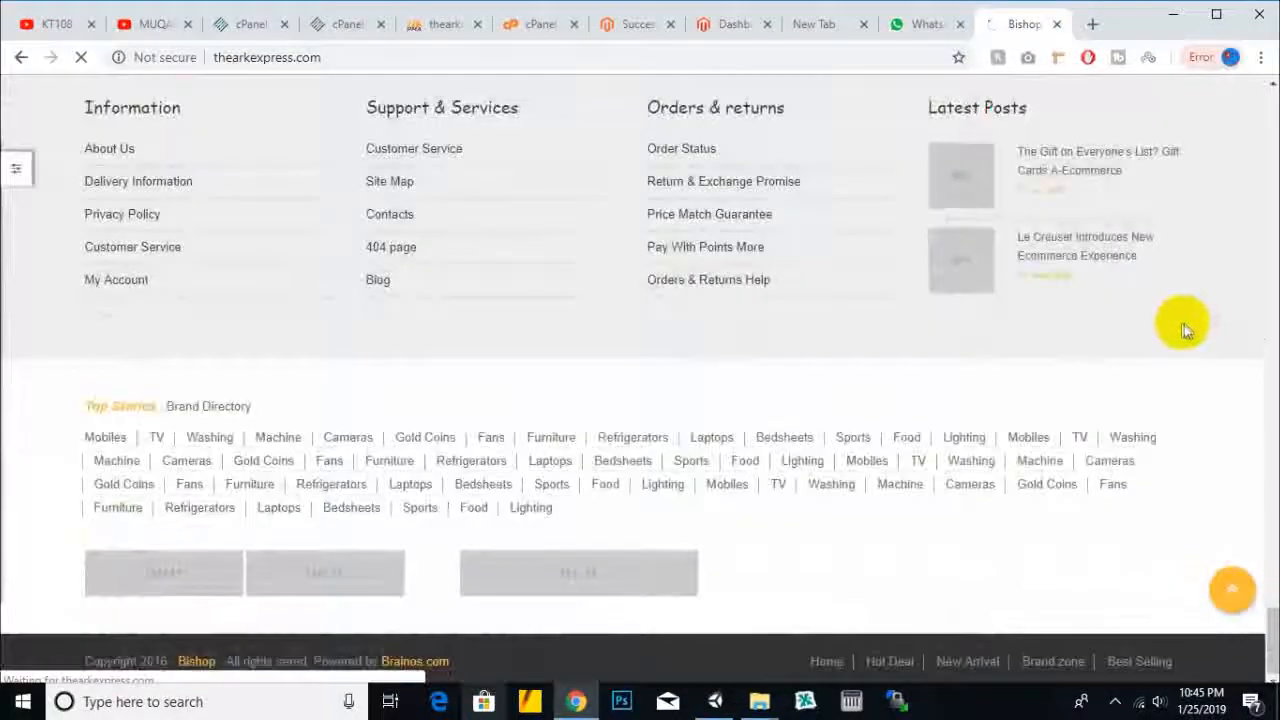
pyautogui.scroll(15, 1098, 362)
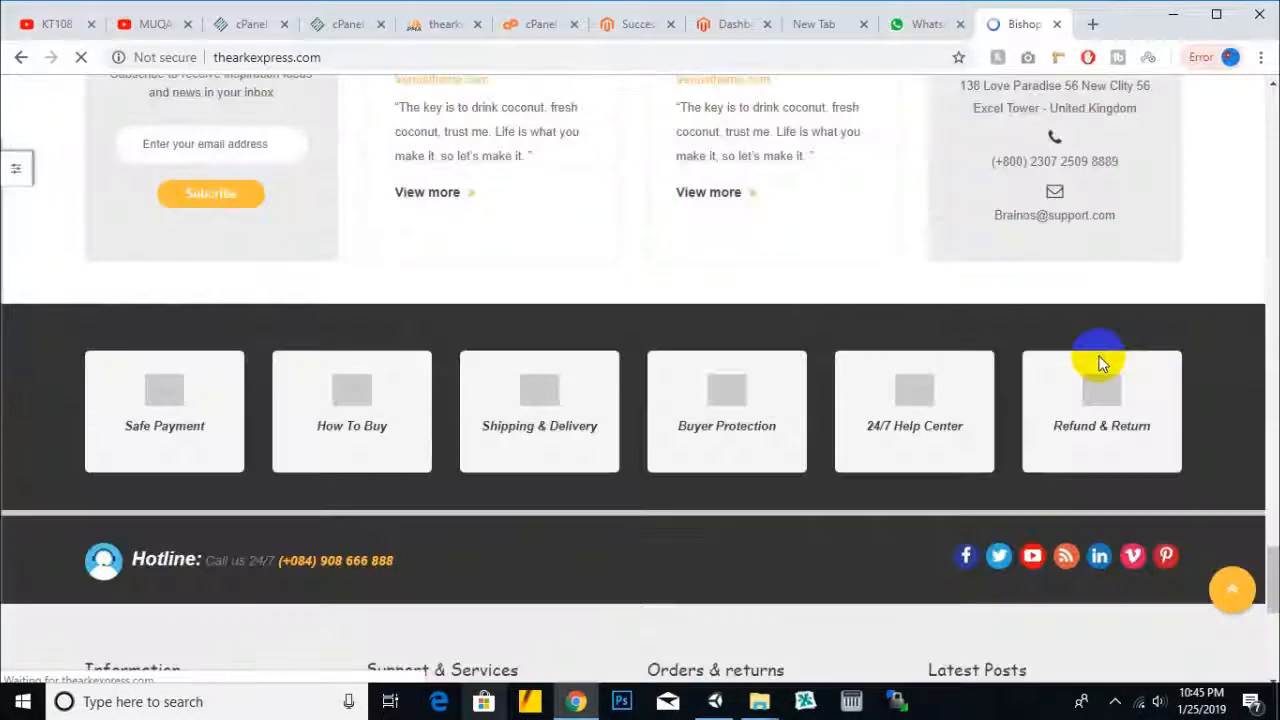
pyautogui.scroll(15, 1090, 350)
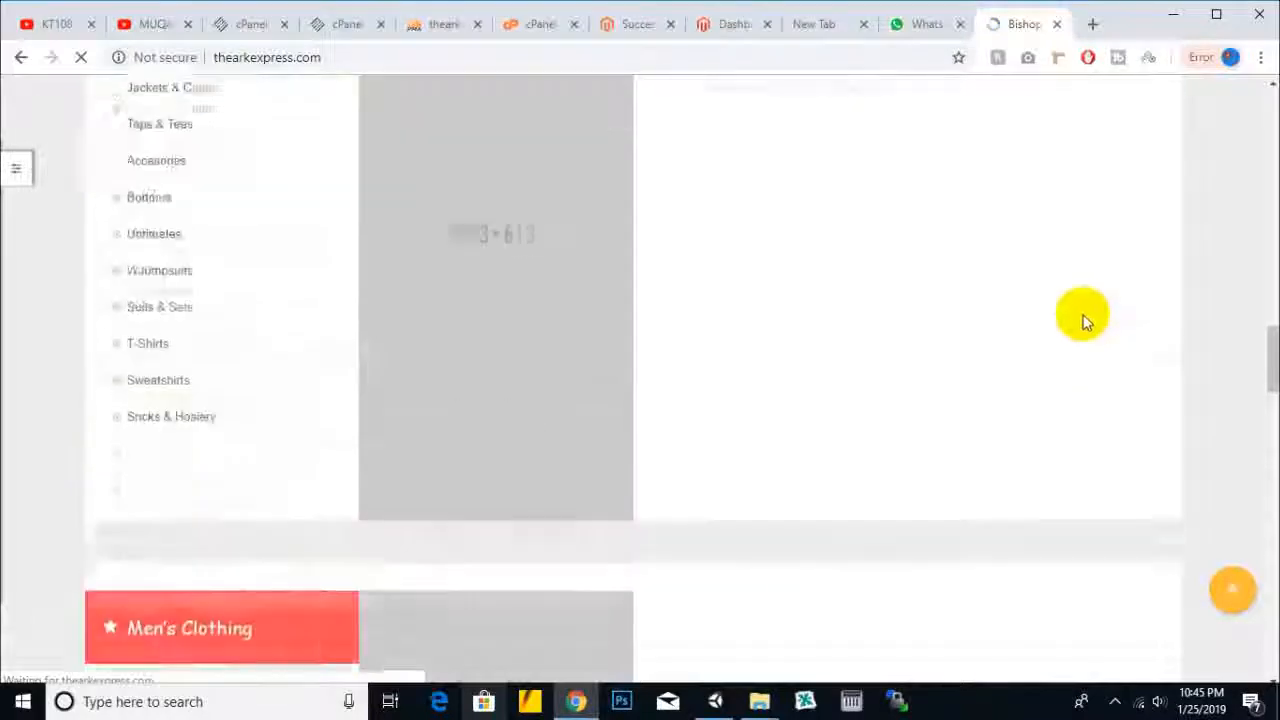
pyautogui.scroll(2, 1078, 318)
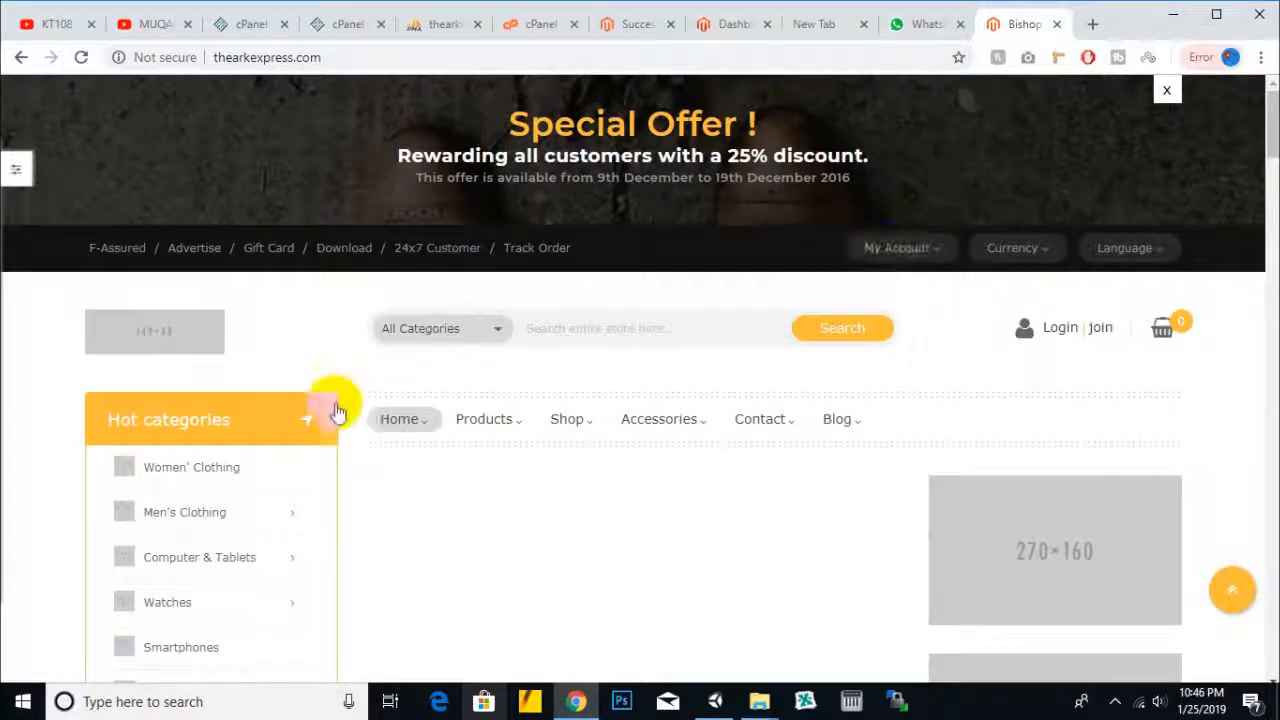
pyautogui.scroll(-6, 338, 404)
pyautogui.scroll(5, 340, 406)
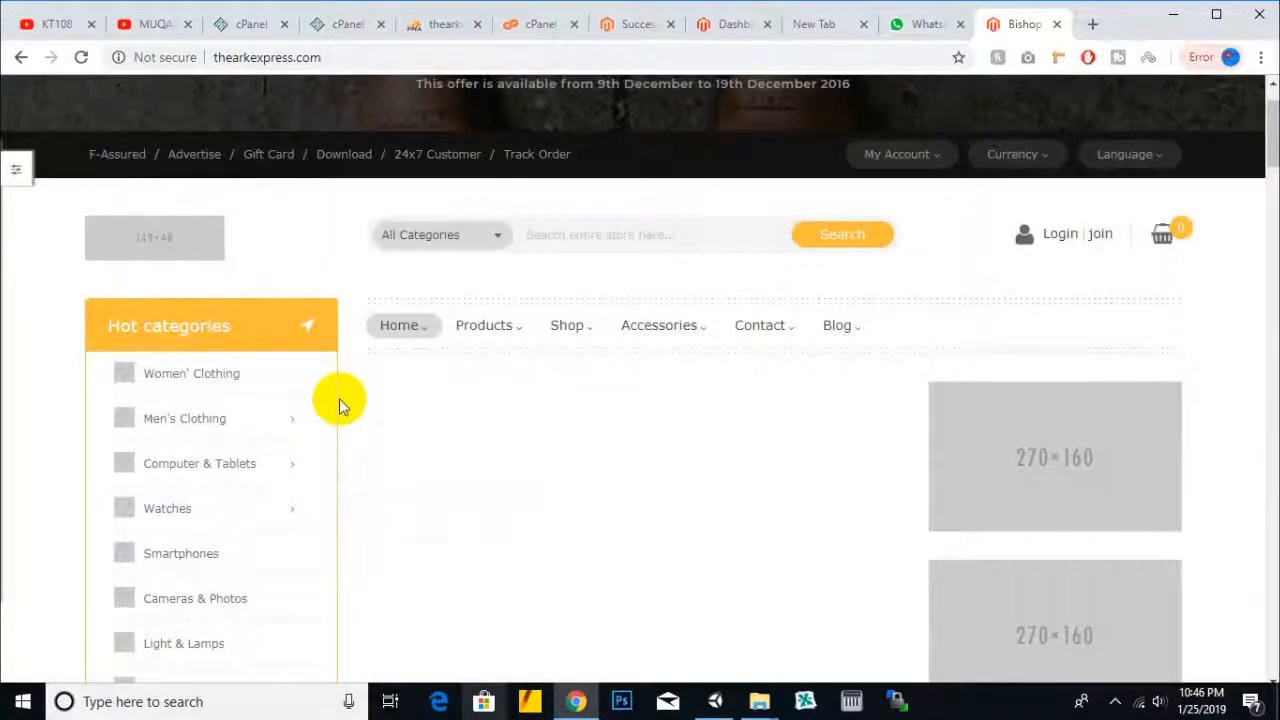
pyautogui.scroll(1, 338, 404)
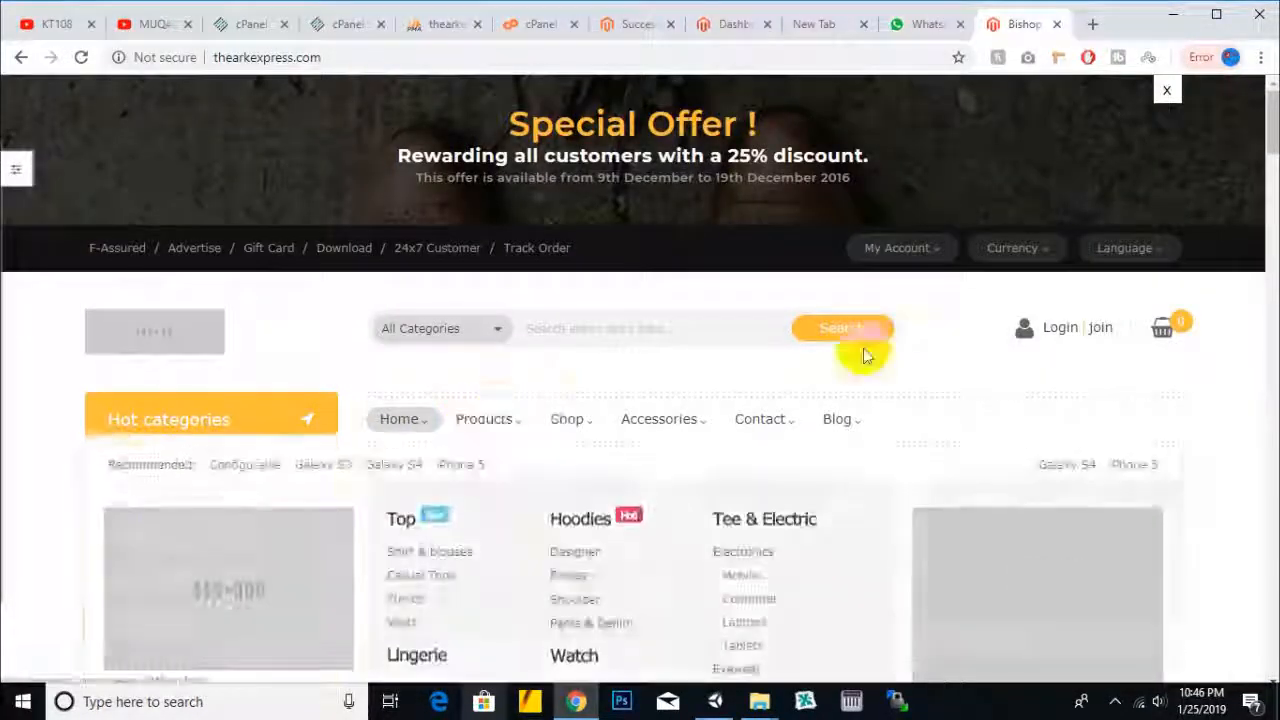
pyautogui.scroll(-2, 954, 285)
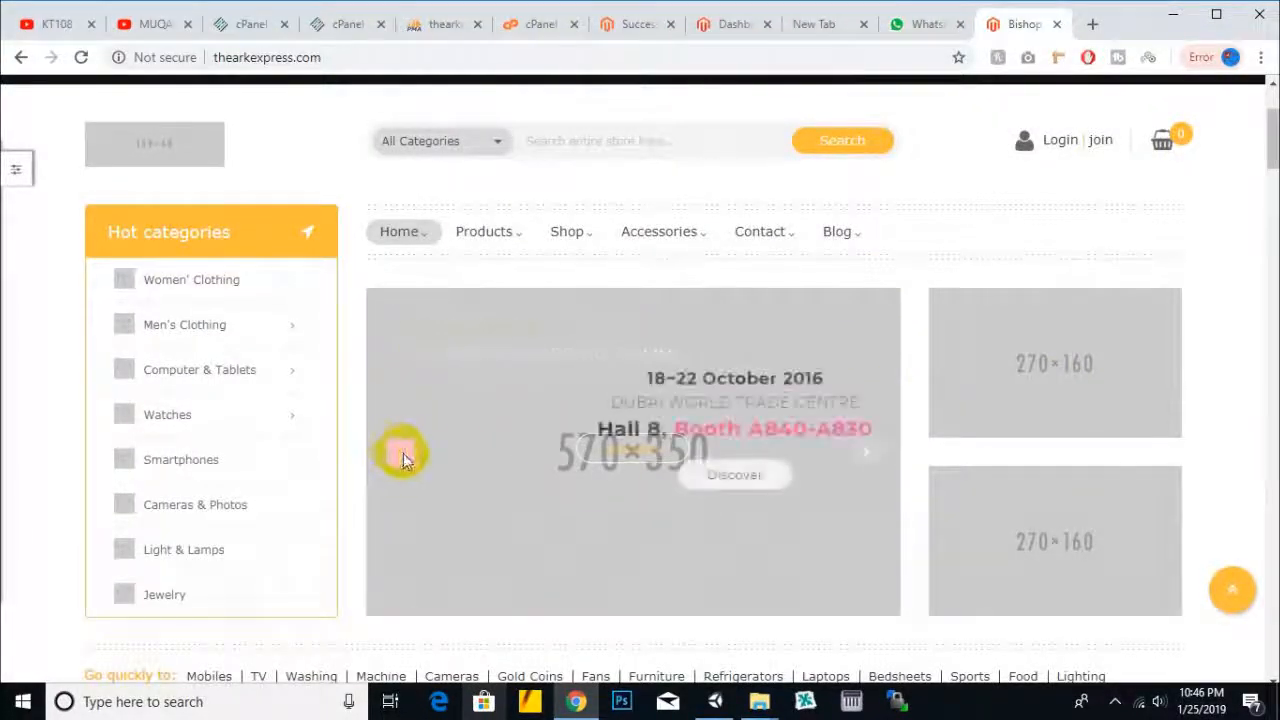
pyautogui.scroll(-8, 1086, 428)
pyautogui.scroll(-10, 1086, 428)
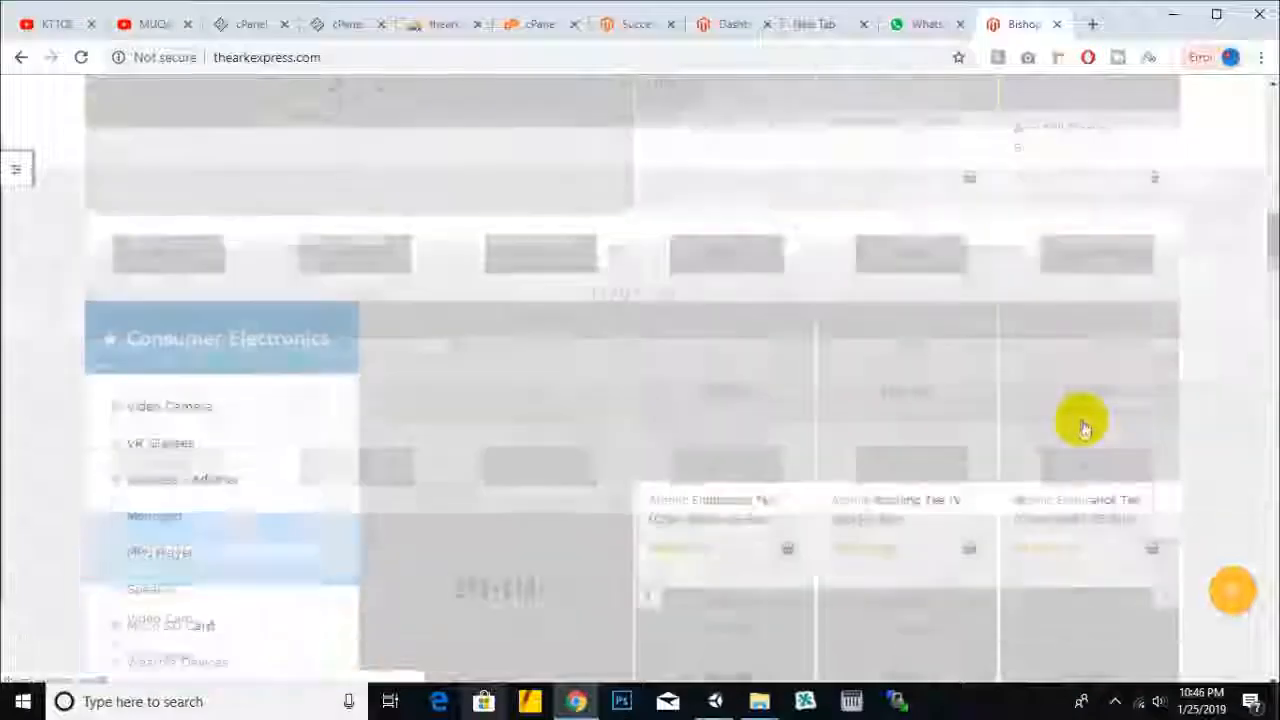
pyautogui.scroll(-15, 1069, 418)
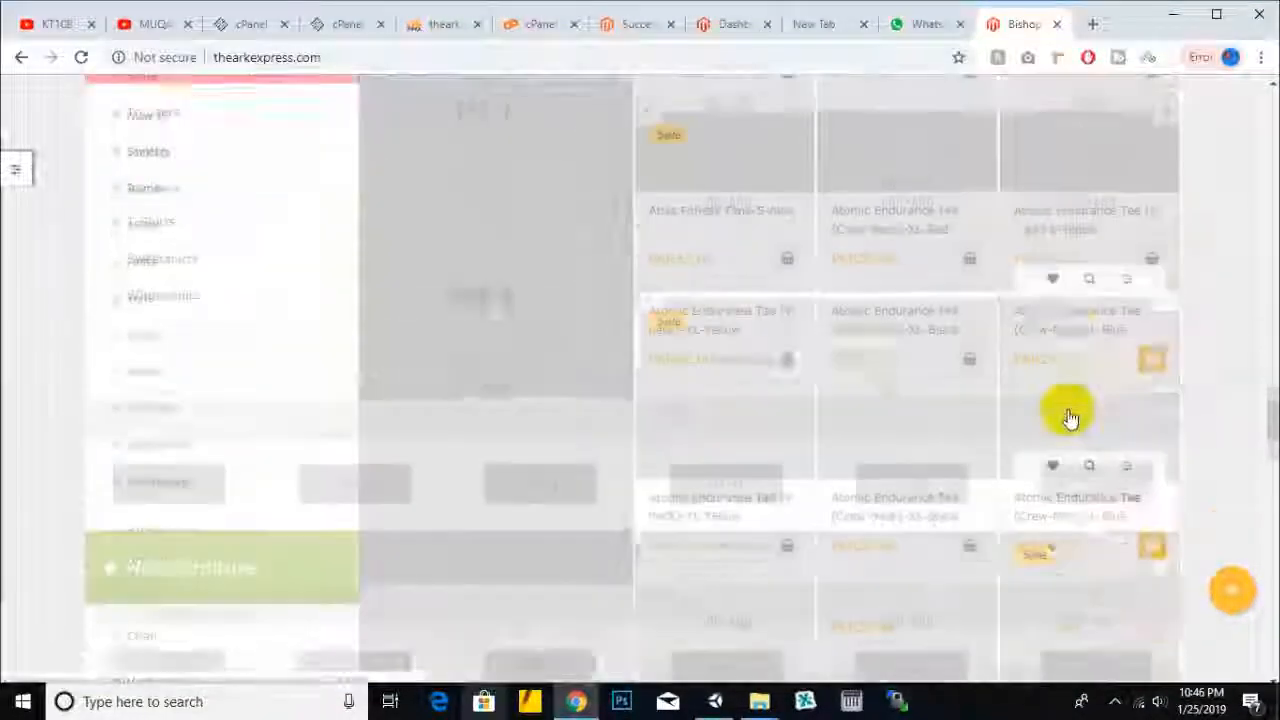
pyautogui.scroll(-6, 1069, 418)
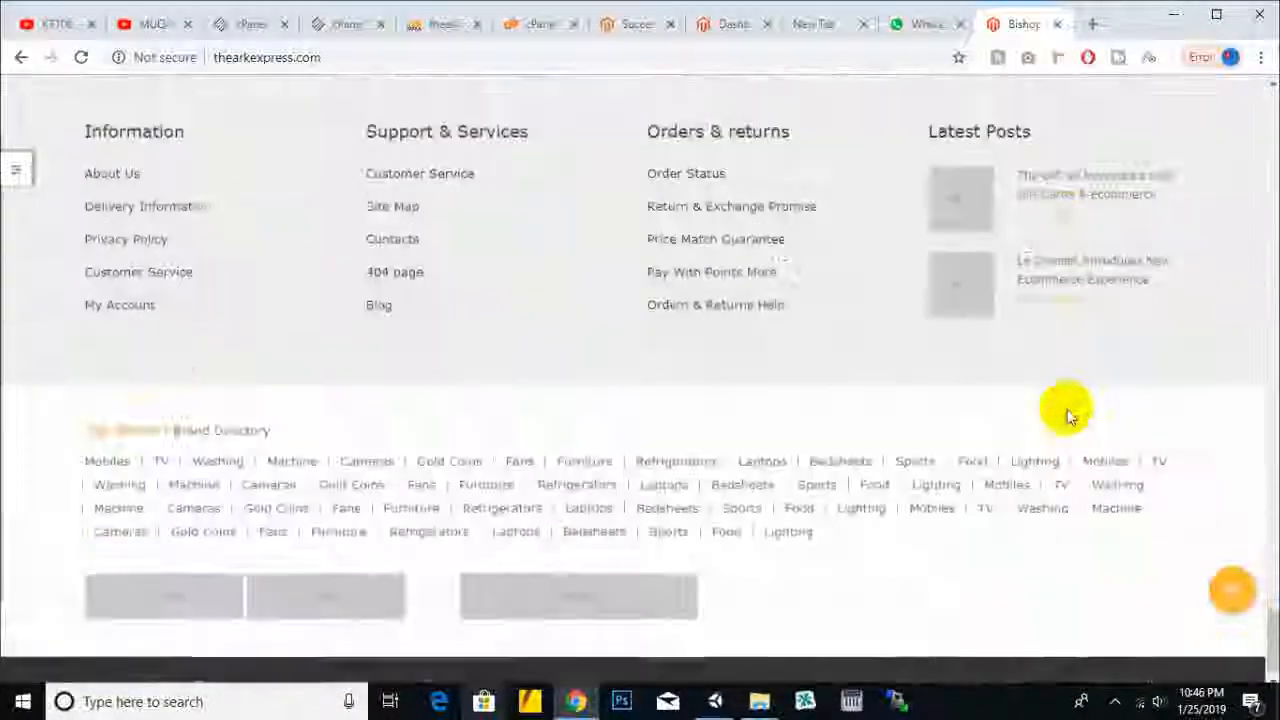